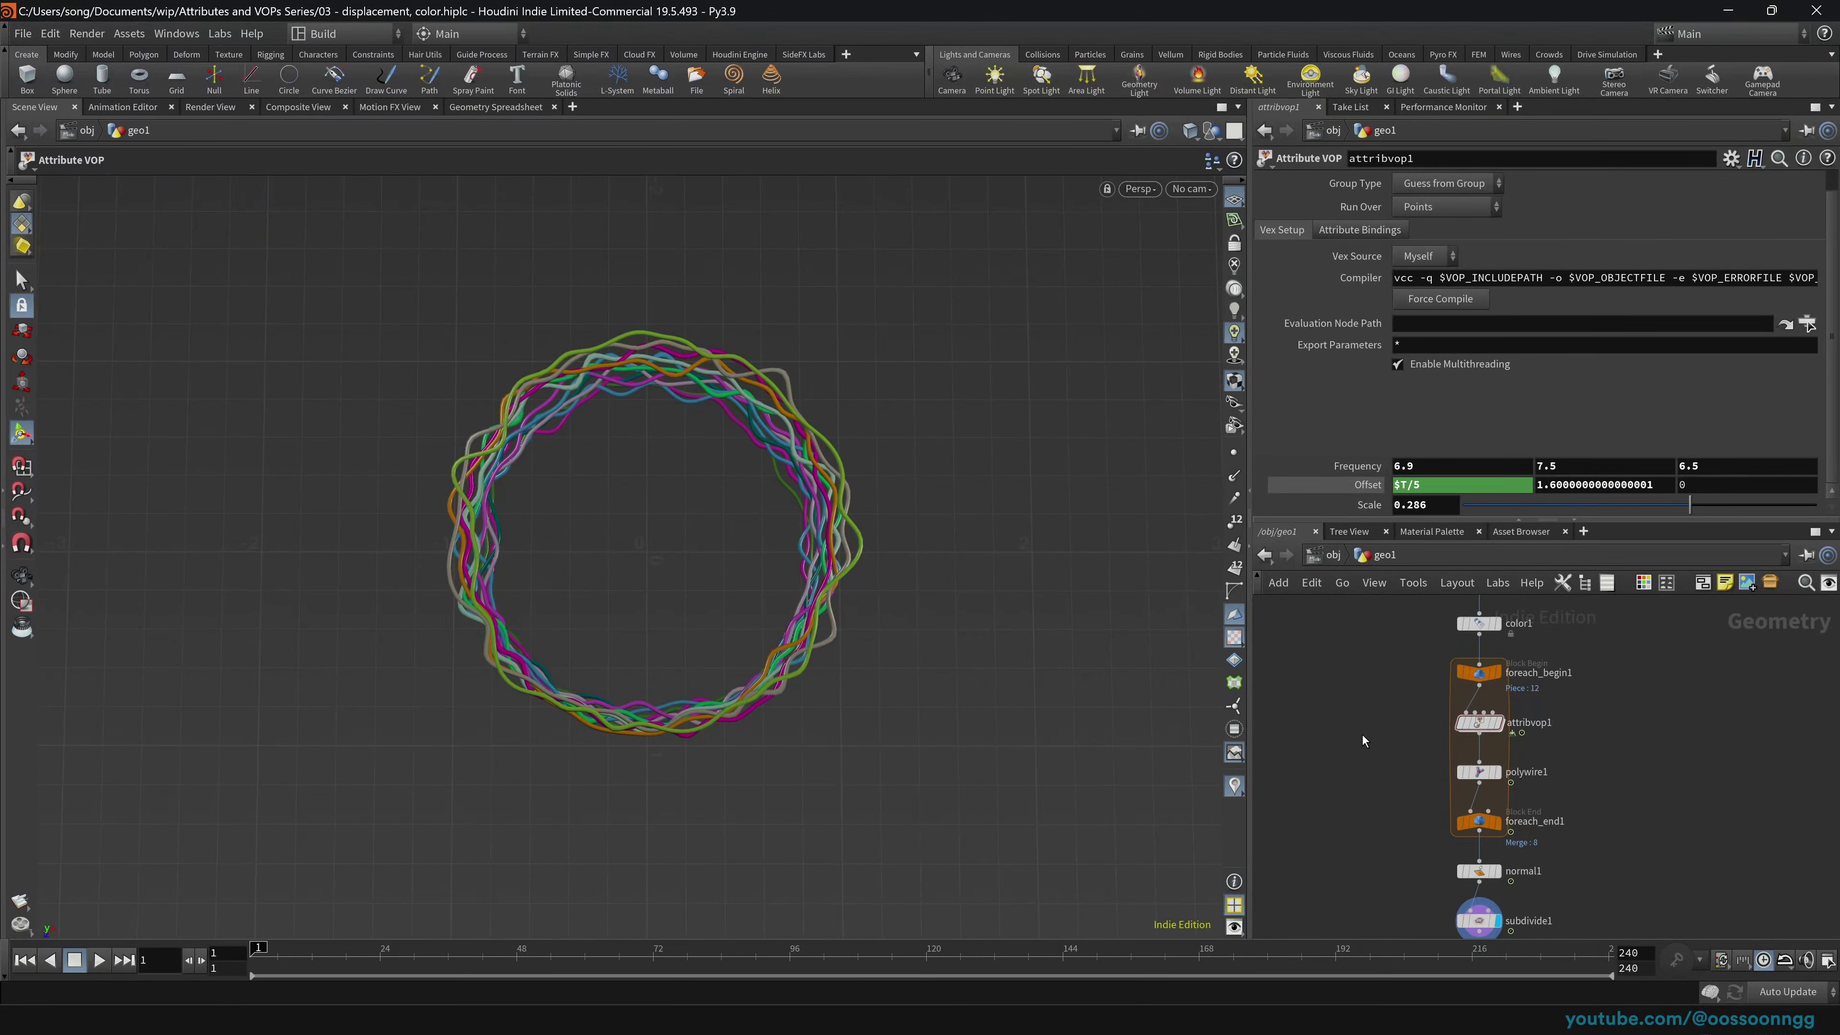
Step: Inspect the displacement and Voronoi noise nodes inside the attribvop1 network and return to the geometry level
middle_drag(1353, 767, 1351, 798)
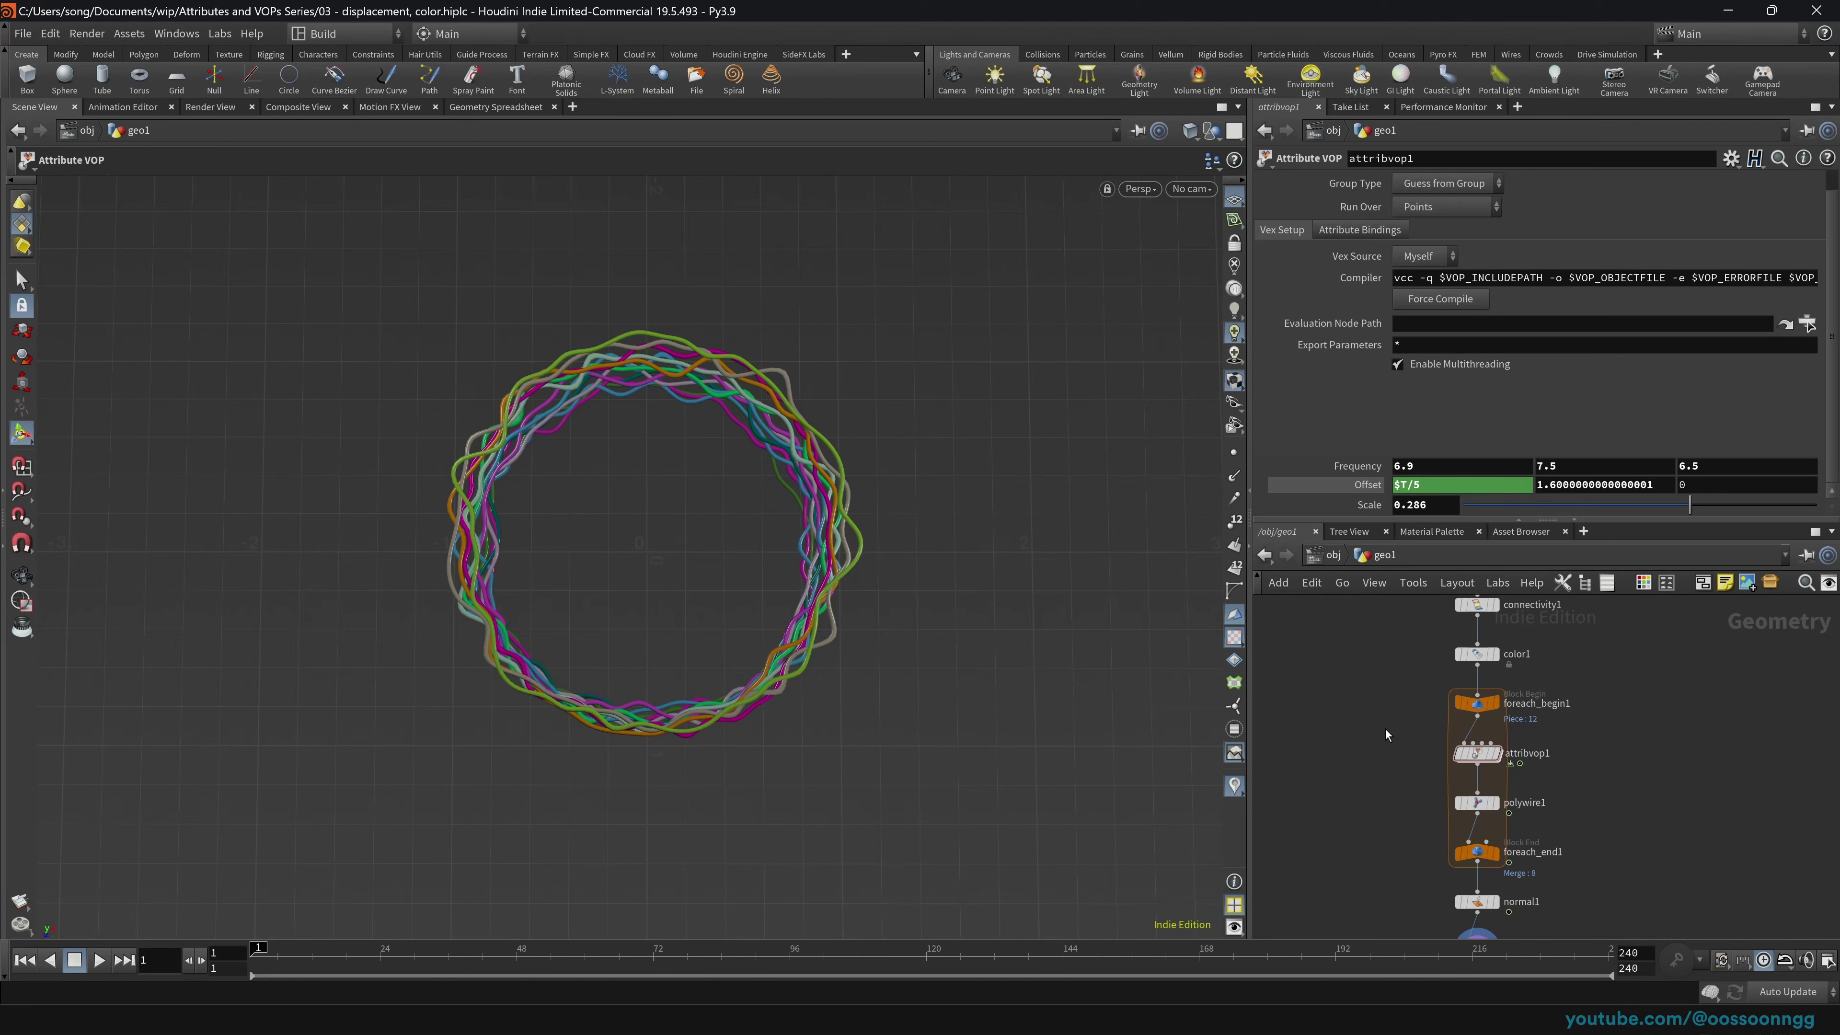
middle_drag(1369, 763, 1346, 768)
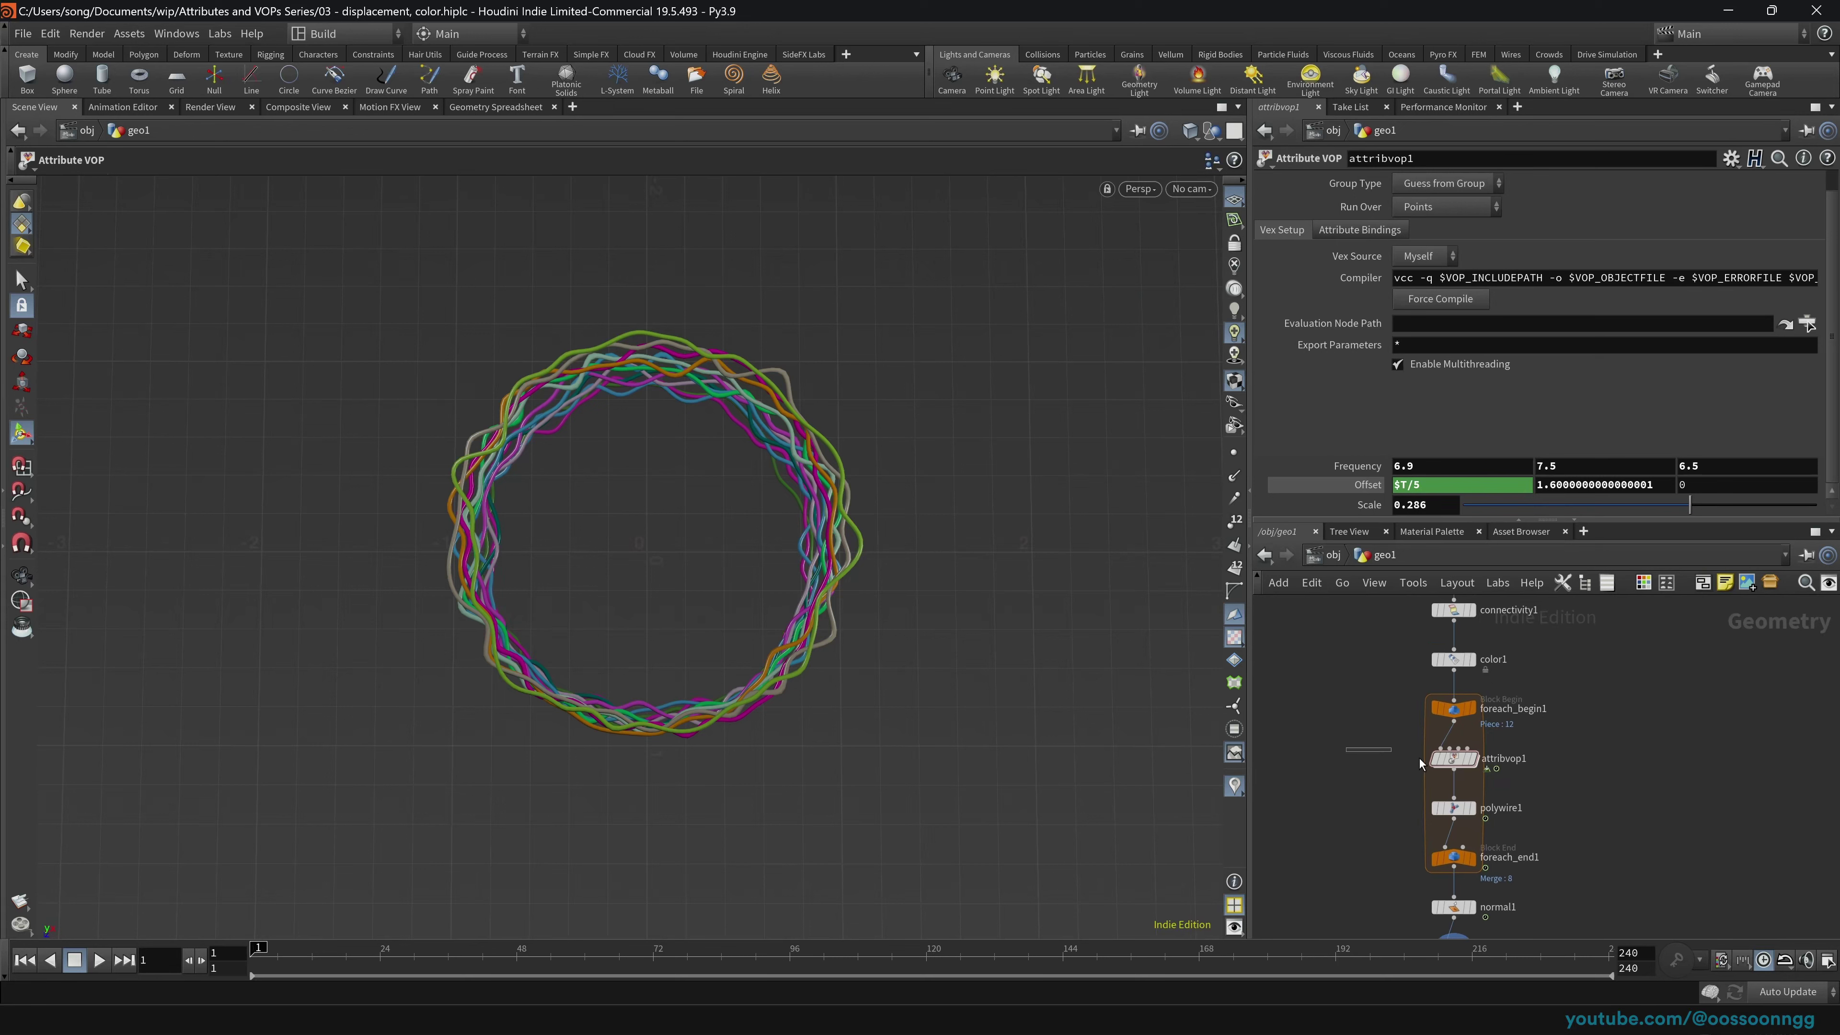
click(1455, 761)
double_click(1457, 761)
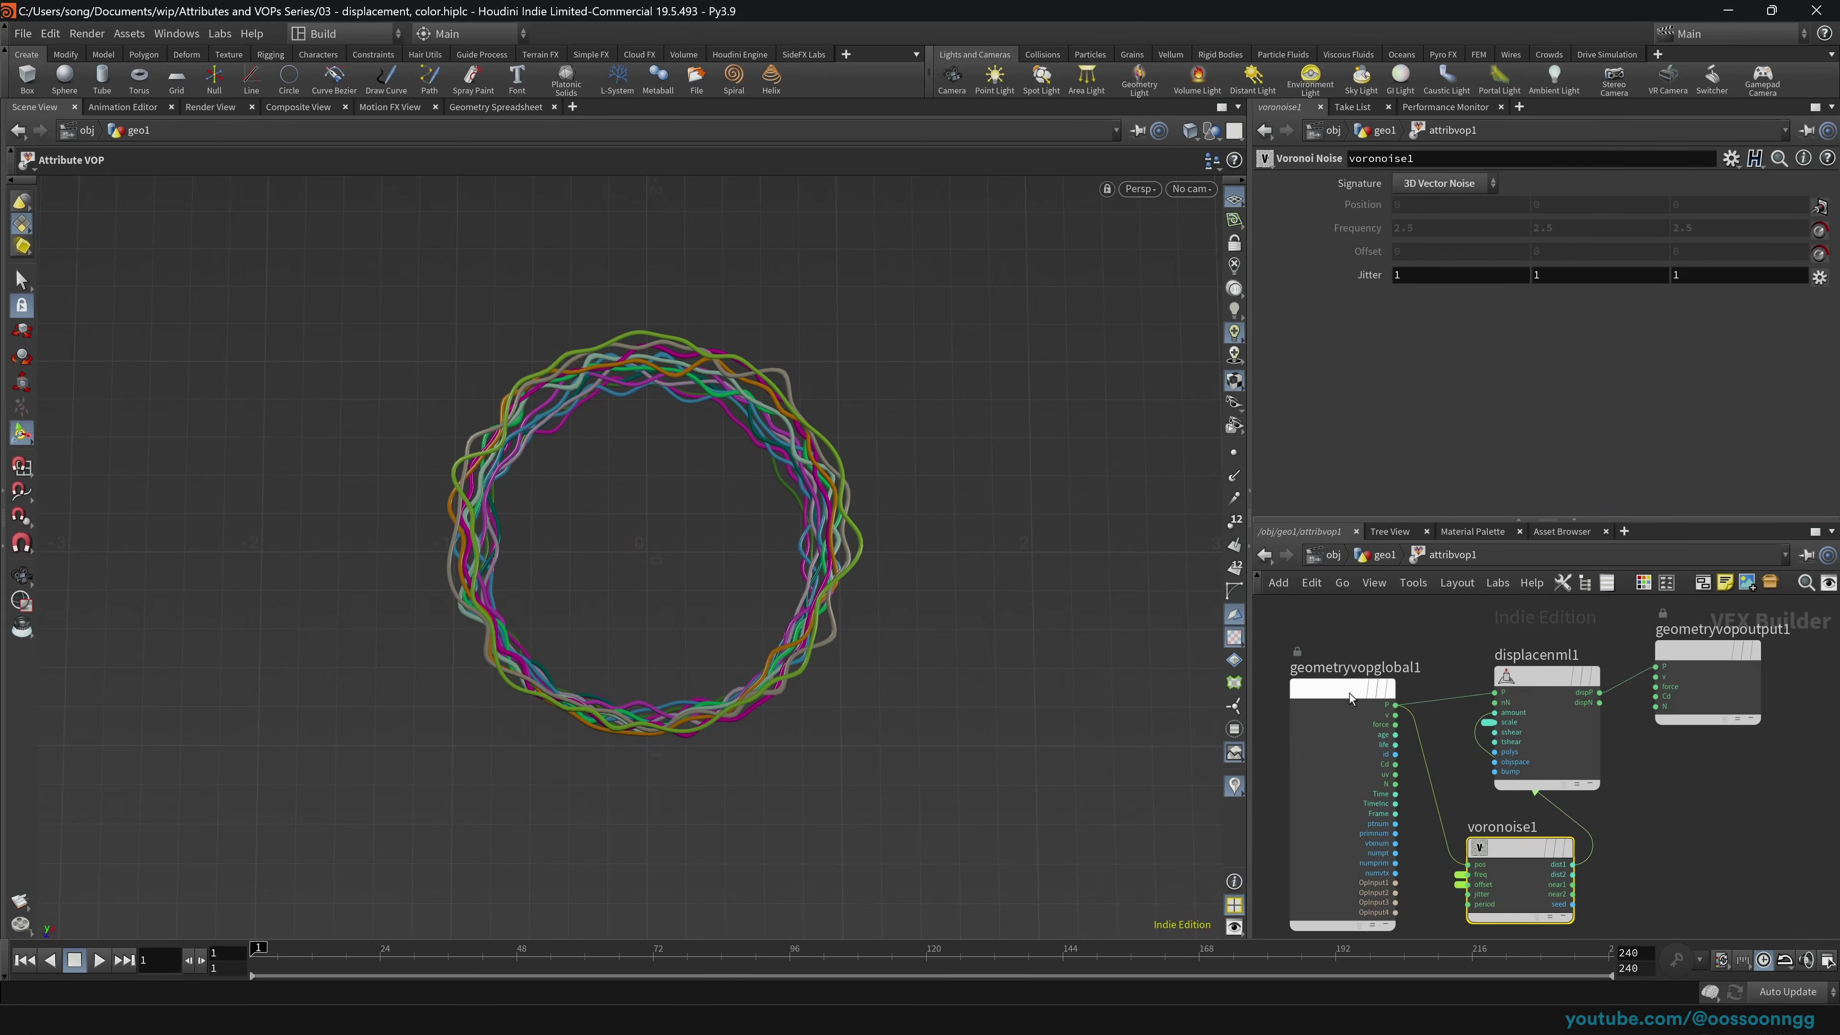
click(1382, 555)
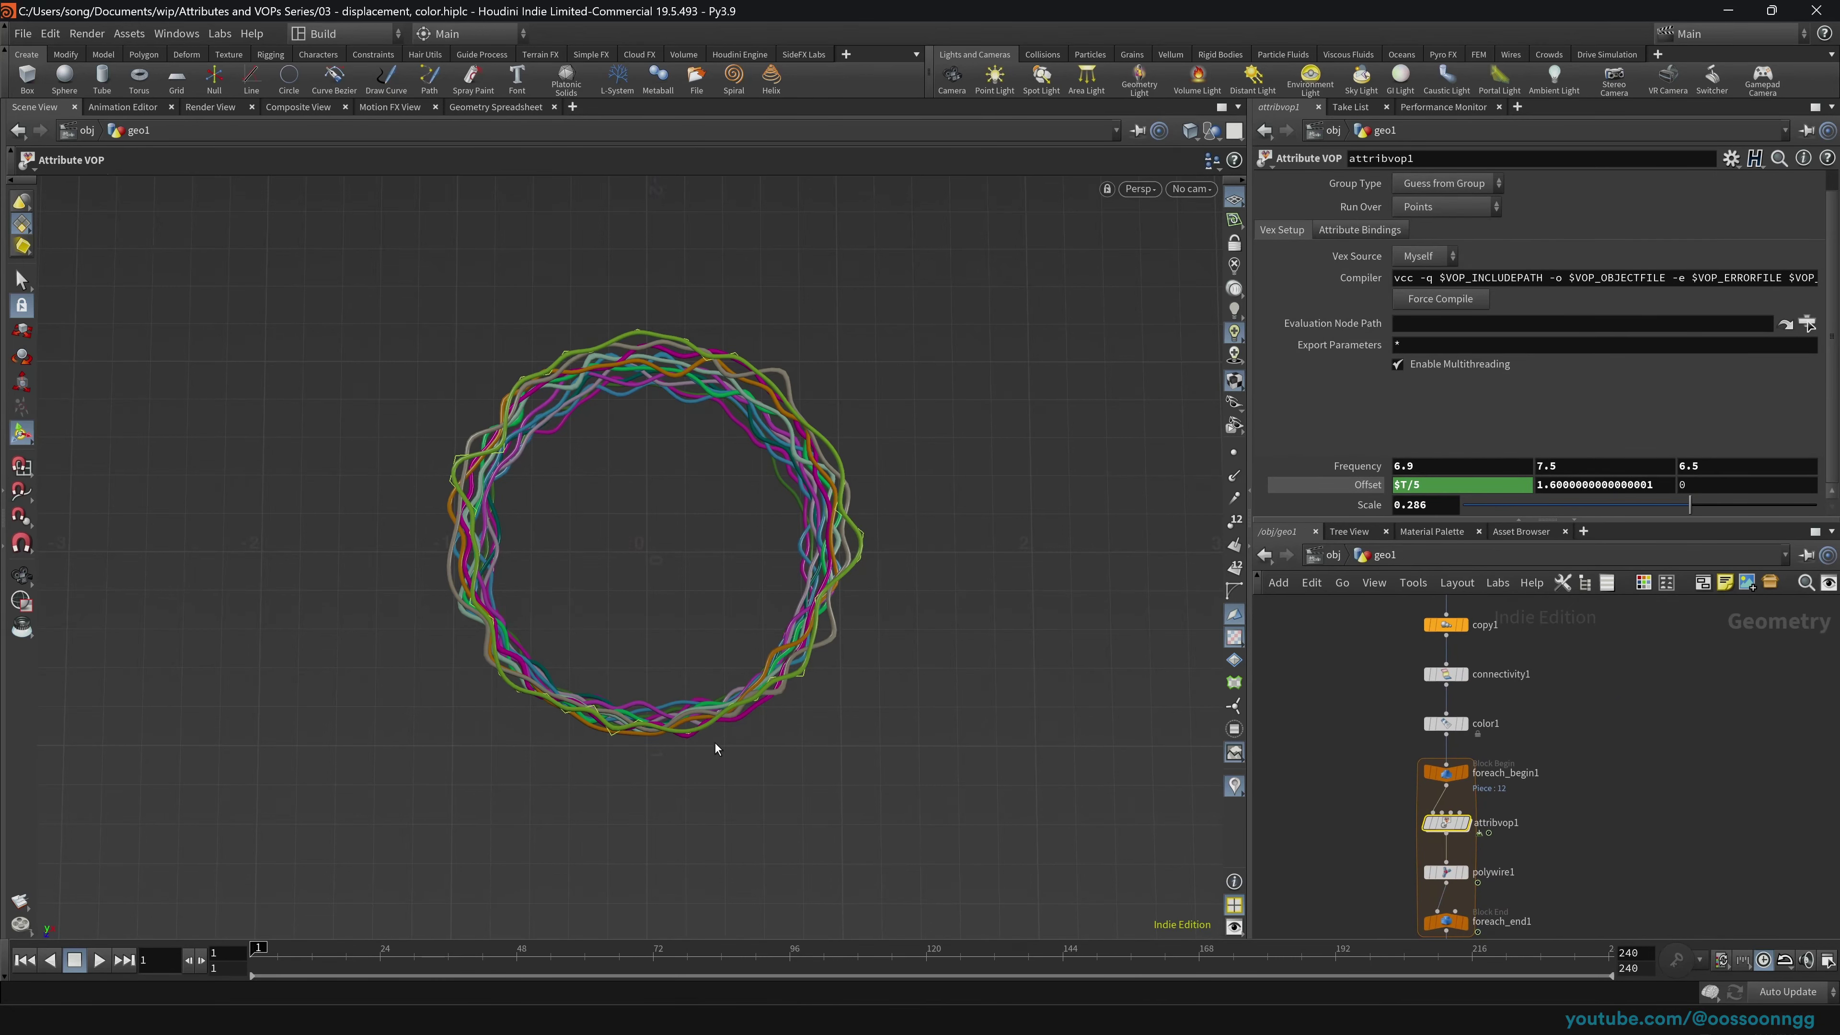
Step: Play the animation while lowering the Attribute VOP's Scale to 0.191, and stop playback
mouse_move(707, 753)
mouse_down()
mouse_move(723, 628)
mouse_move(707, 493)
mouse_move(712, 761)
mouse_up()
alt+drag(768, 678, 766, 652)
key(Up)
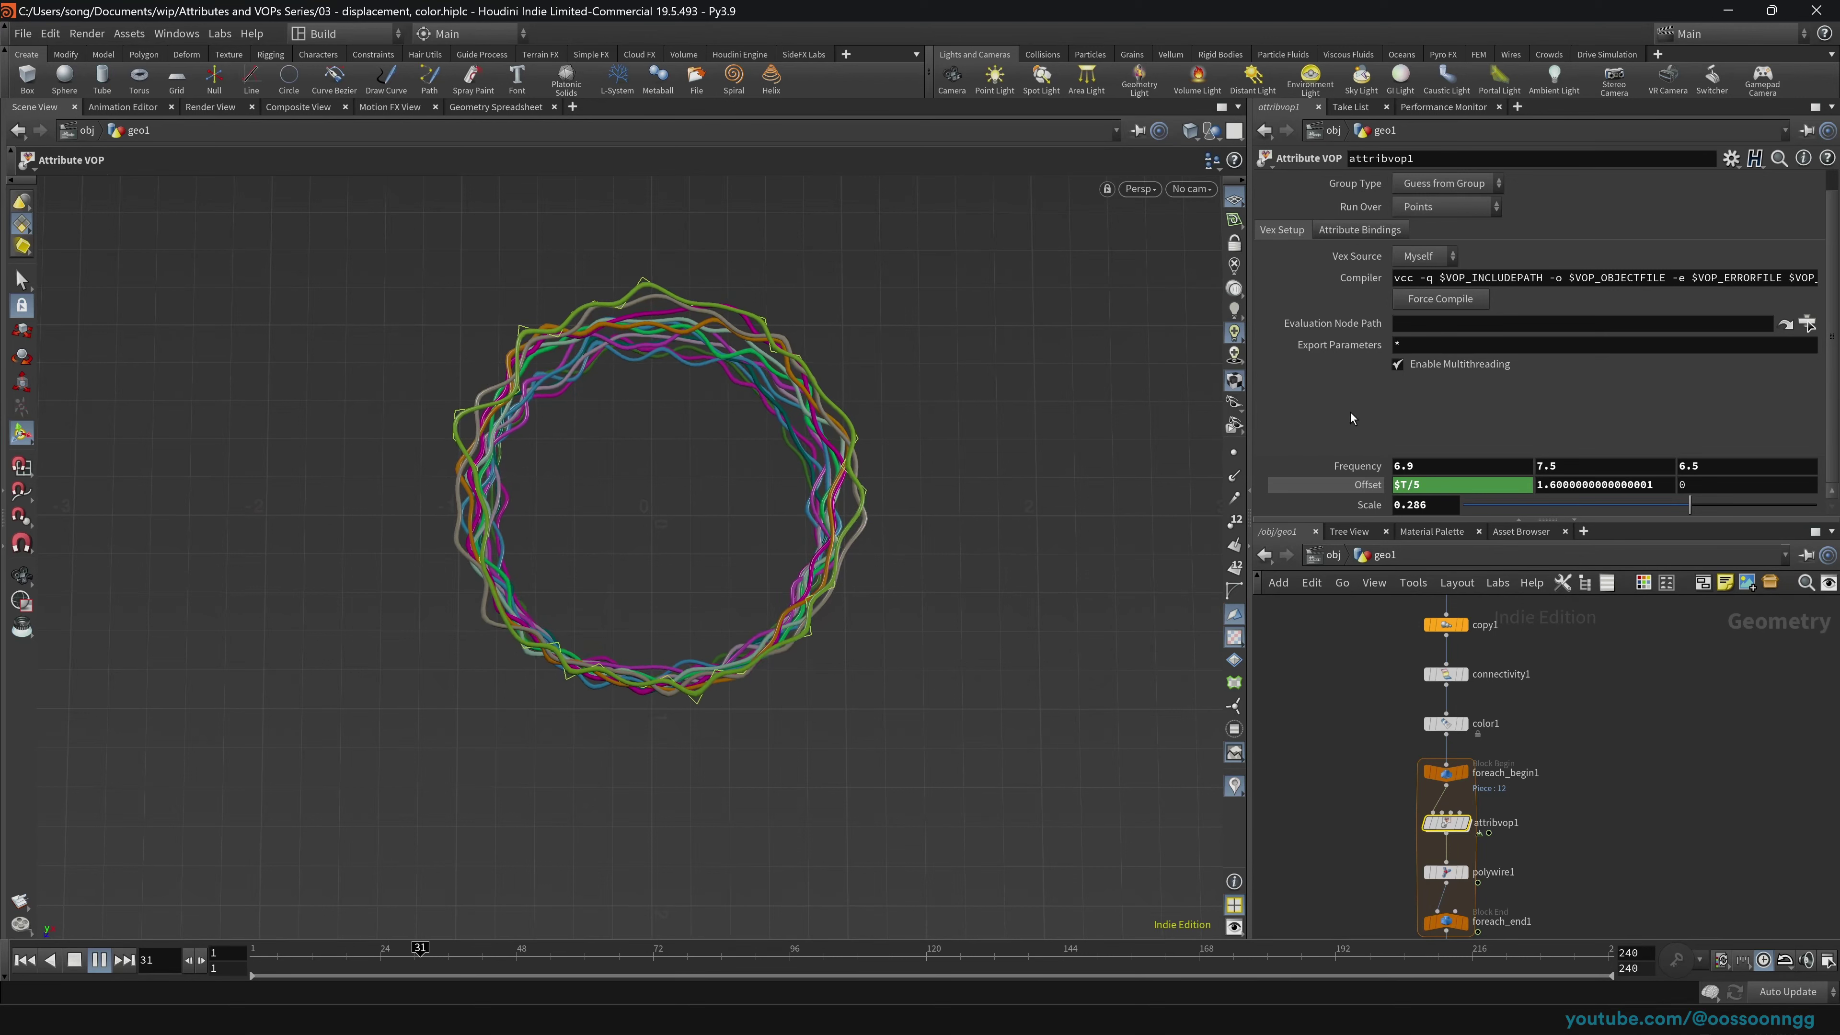
mouse_move(1689, 504)
mouse_down()
mouse_move(1593, 507)
mouse_move(1674, 515)
mouse_up()
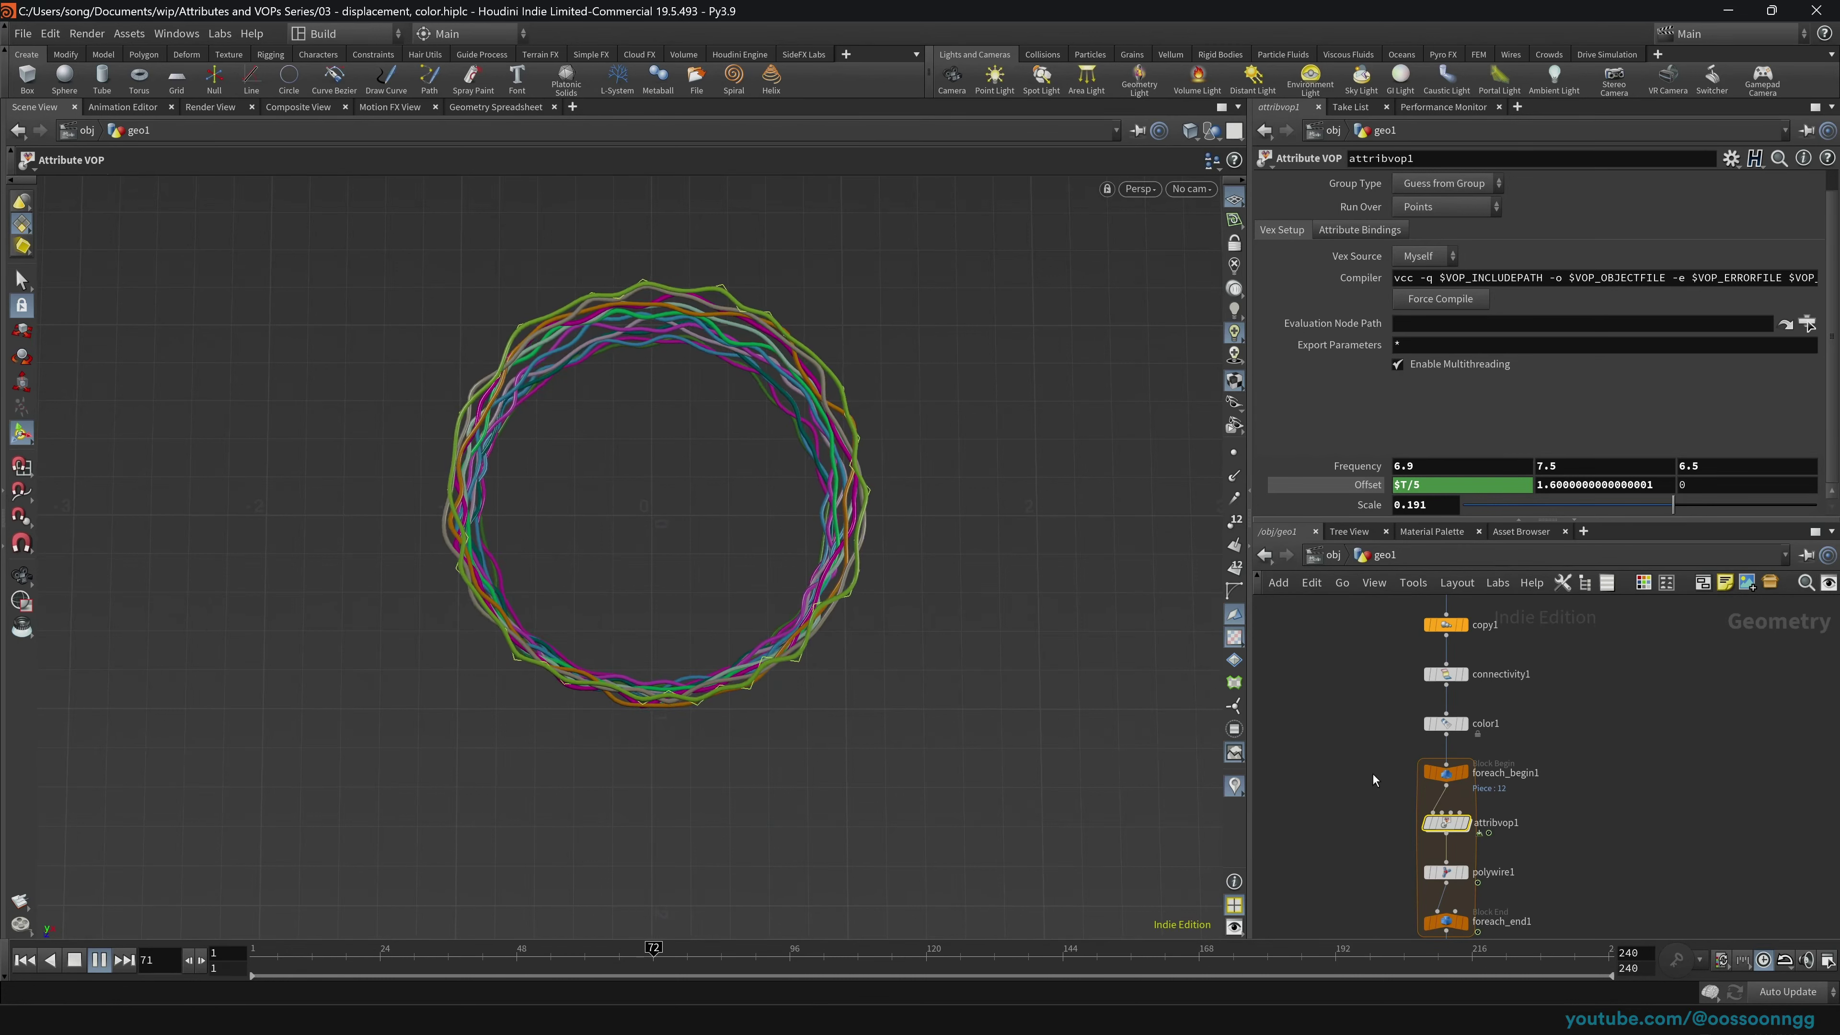
click(72, 966)
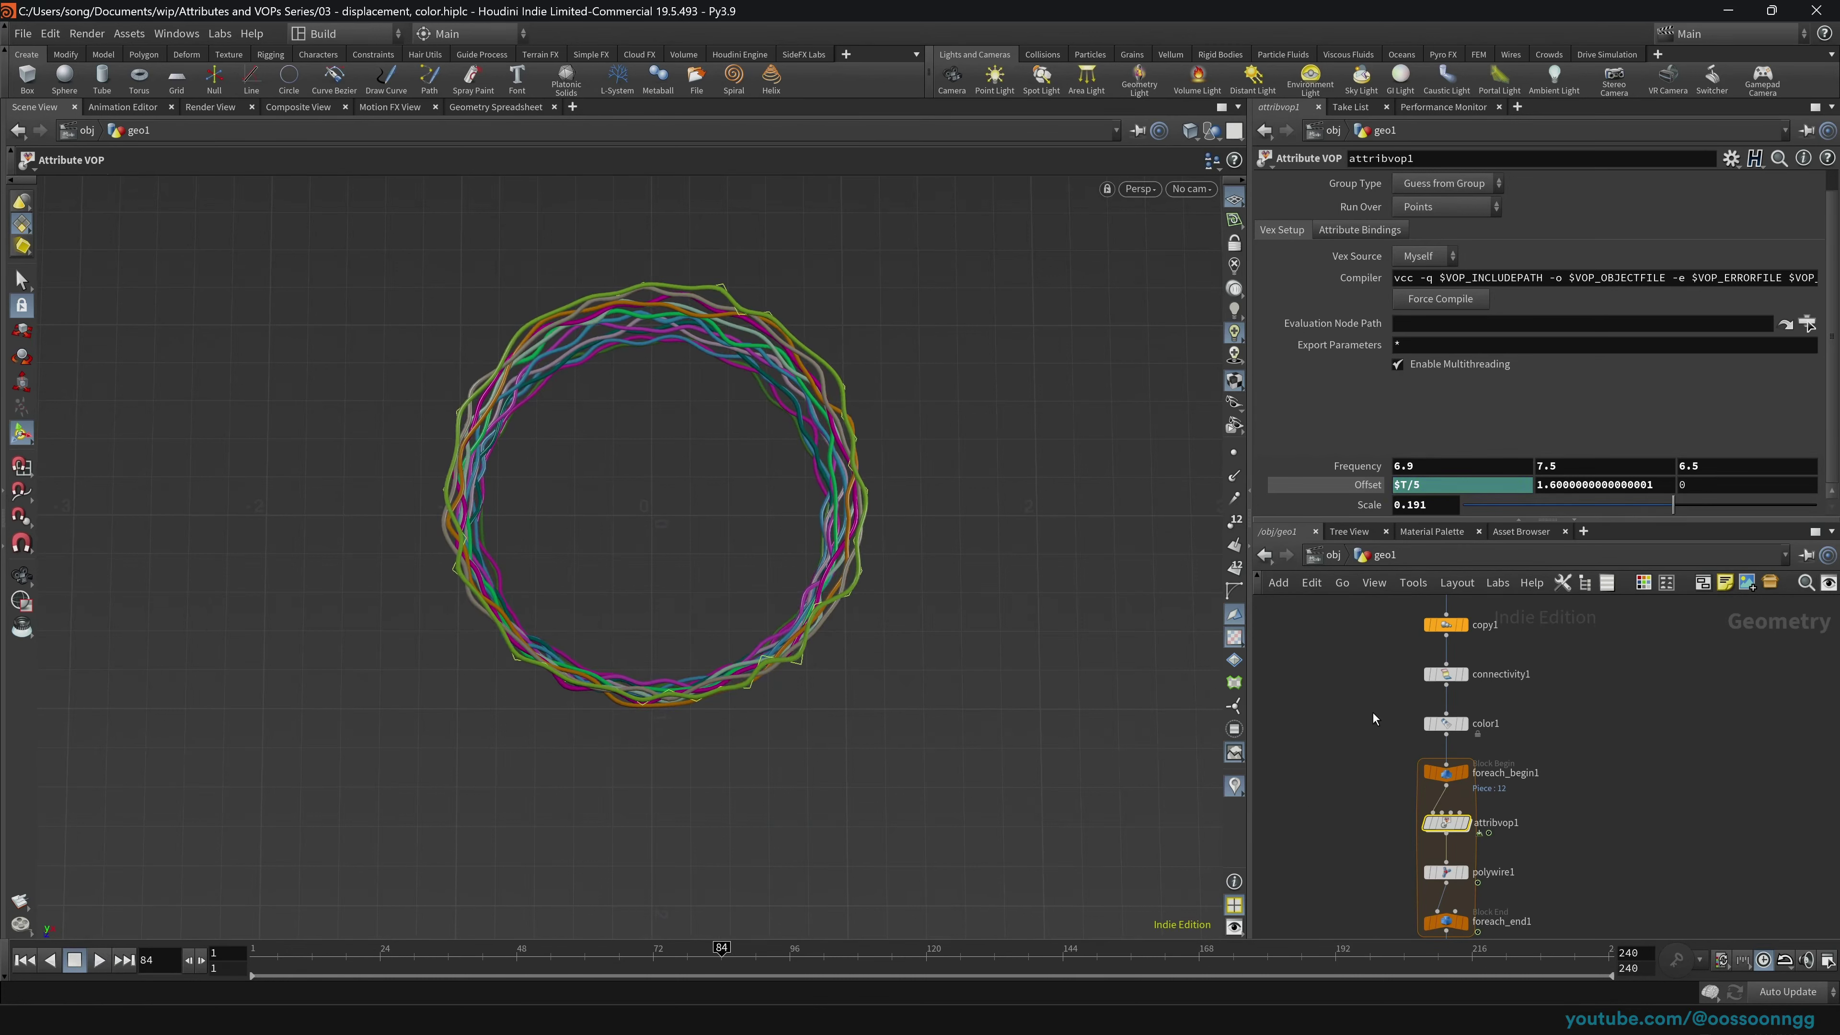
Step: Review the color1 node's settings and return the timeline to the first frame
mouse_move(1373, 717)
middle_down()
mouse_move(1325, 763)
mouse_move(1354, 753)
mouse_move(1364, 689)
middle_up()
click(1440, 711)
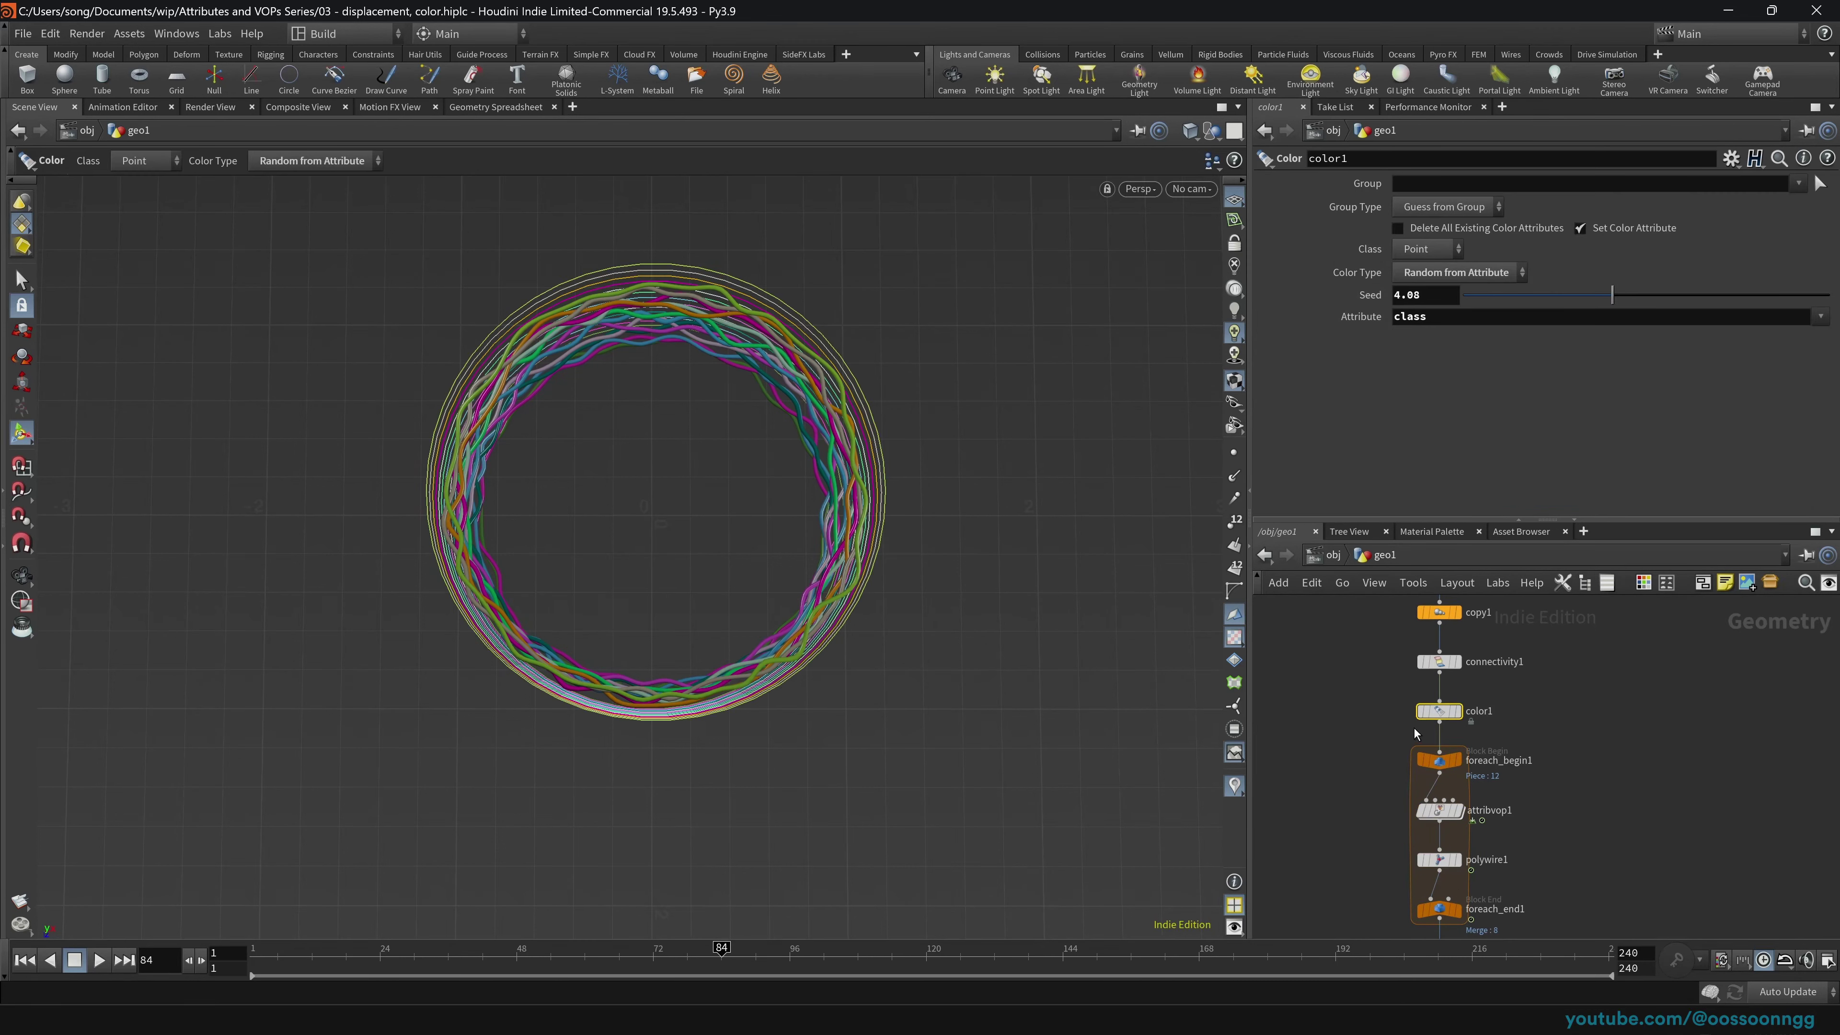
click(1369, 719)
middle_drag(1355, 769, 1364, 716)
key(ctrl+Up)
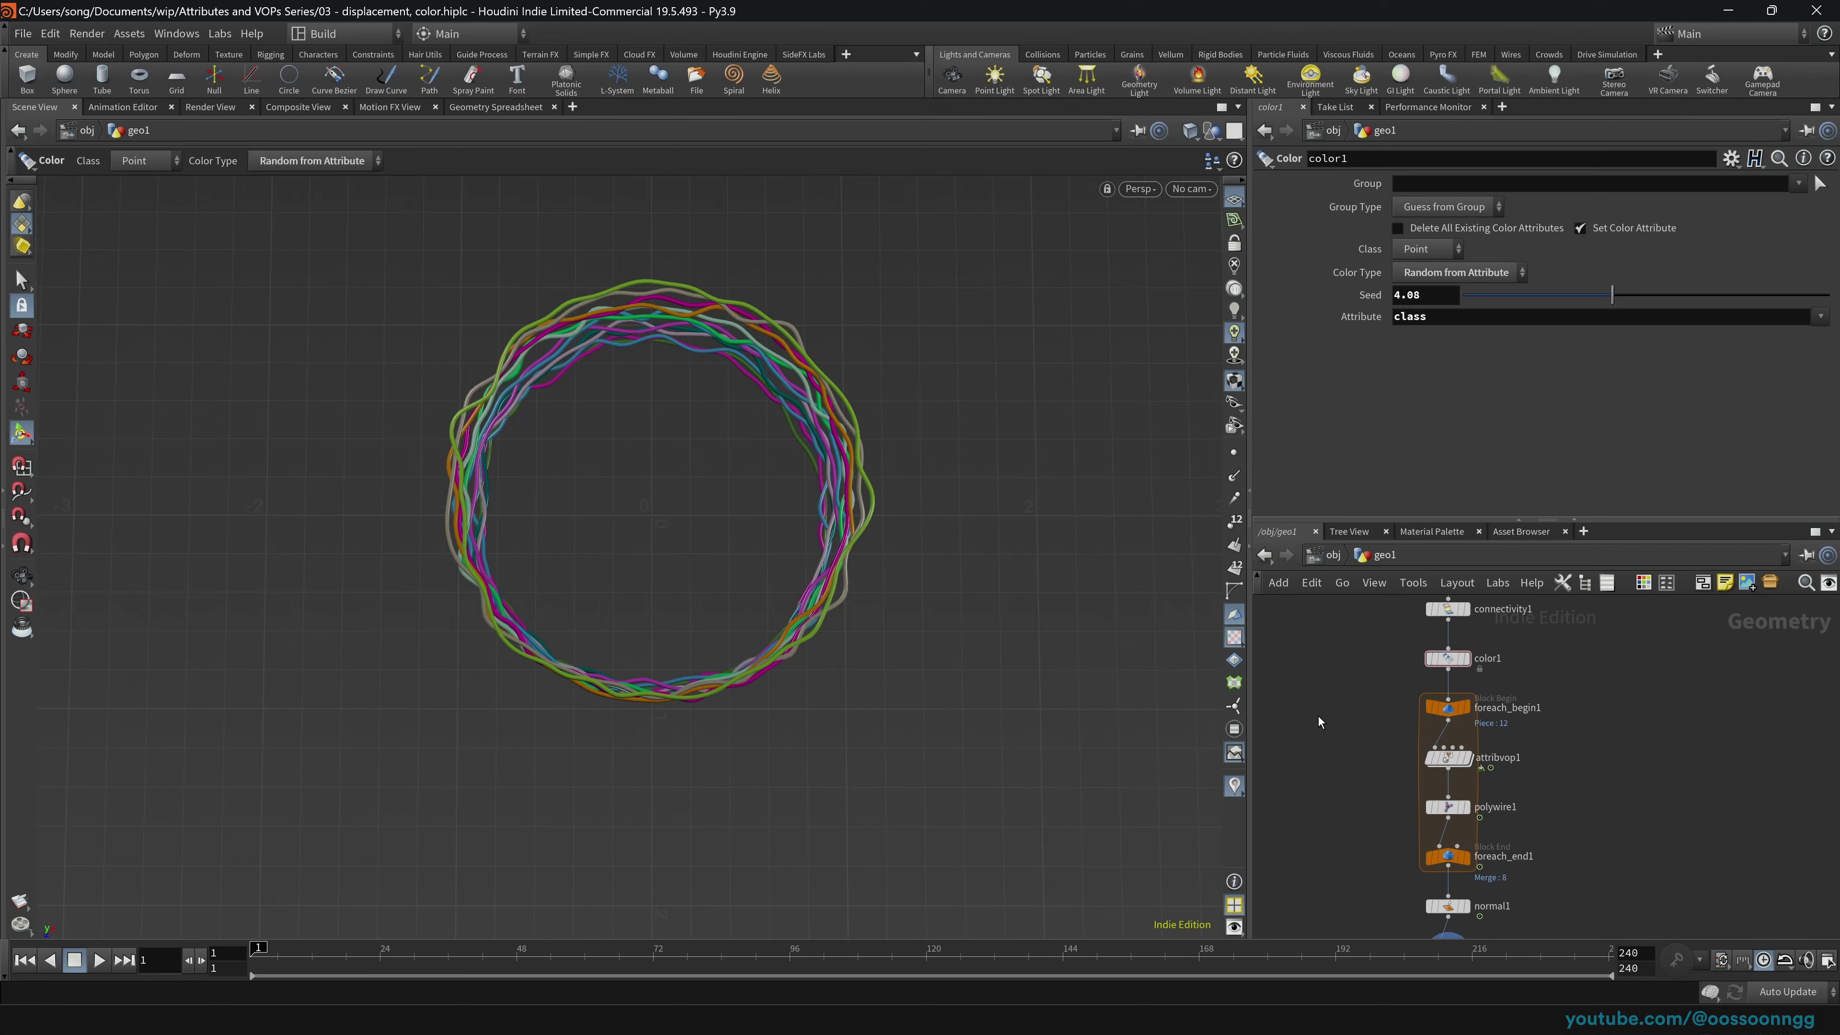
Step: Go up to the object level and delete the geo1 object
click(1320, 563)
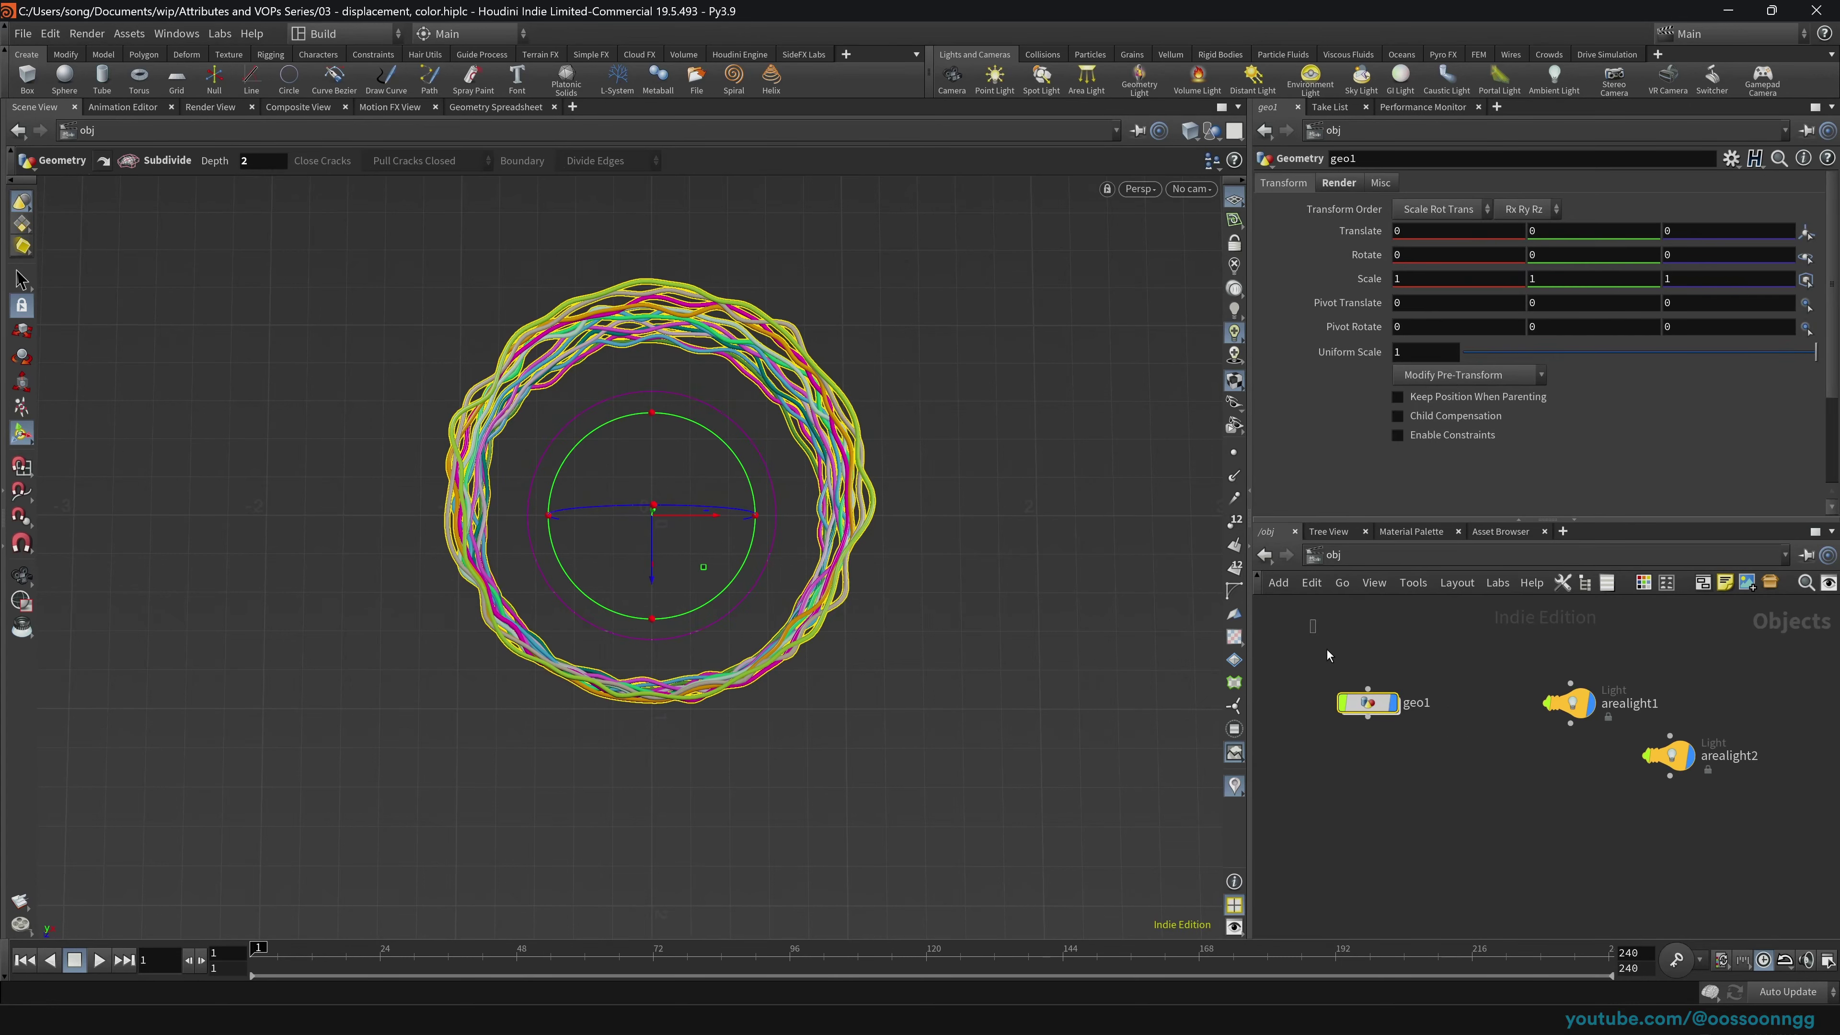
middle_drag(1367, 810, 1459, 825)
key(Delete)
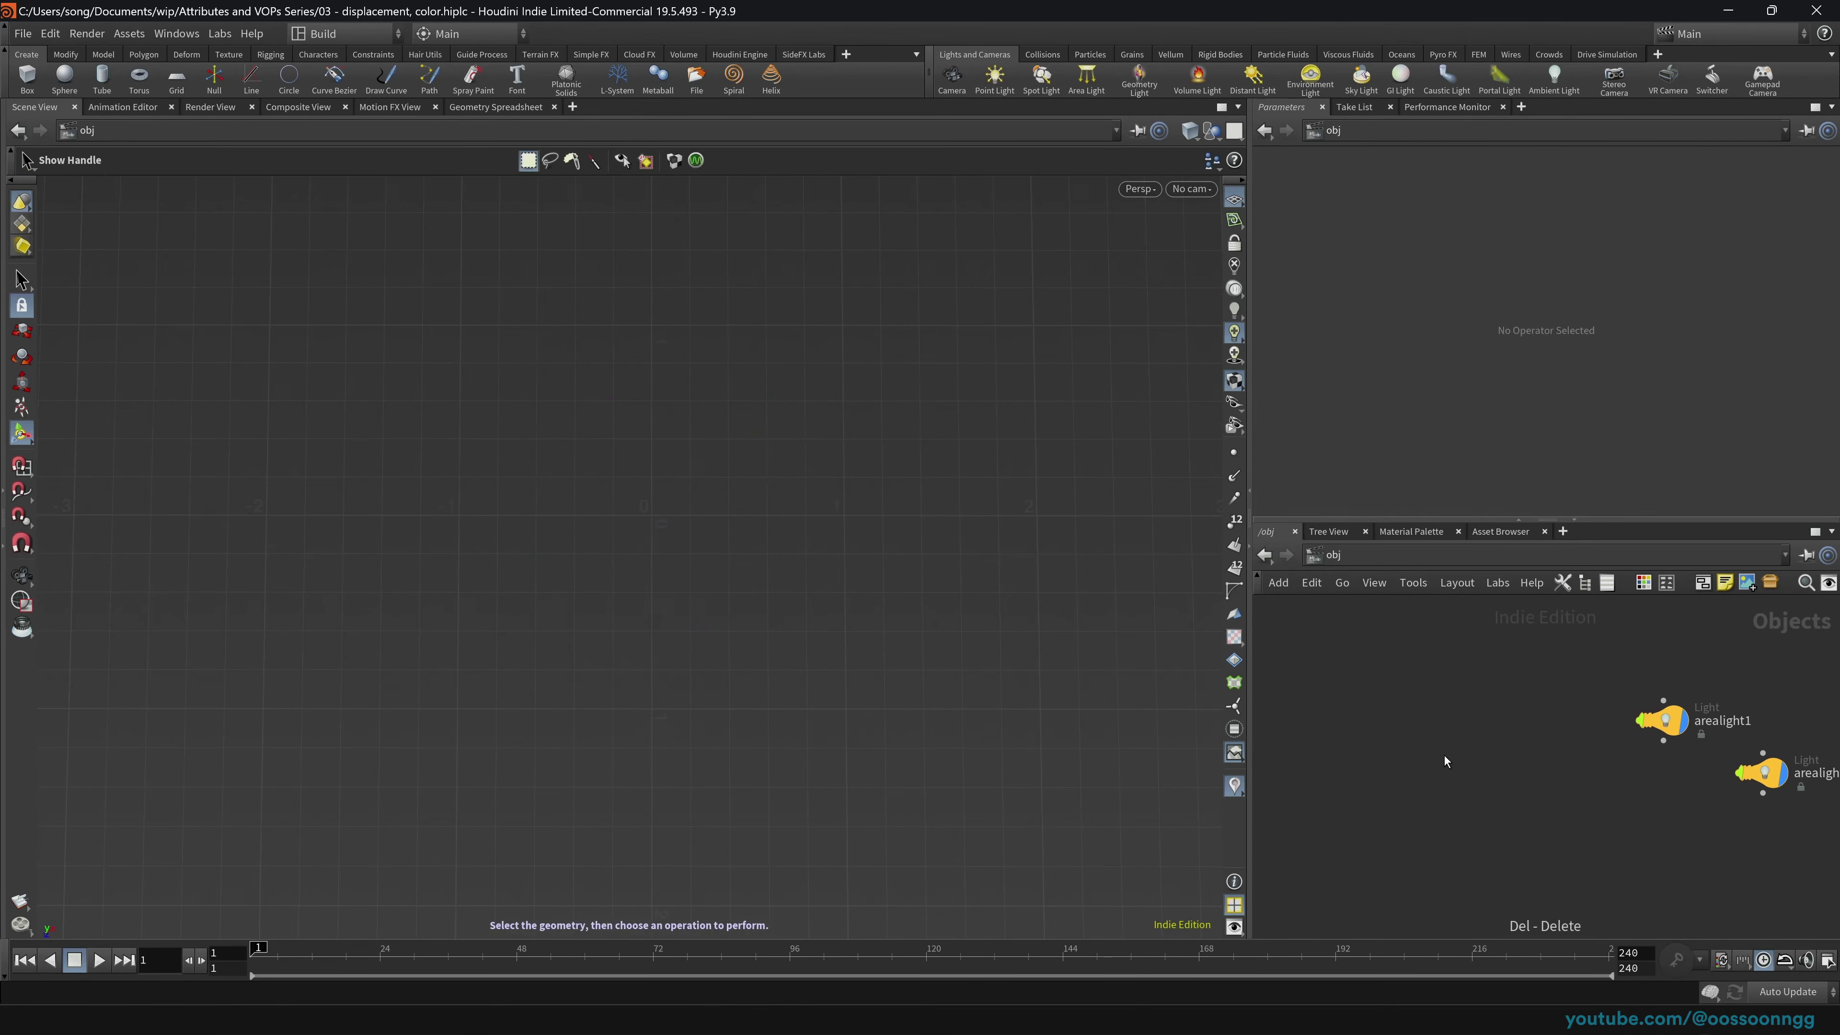
Step: Create a new Geometry object beside the area lights and open its network
key(Tab)
text(geo)
key(Return)
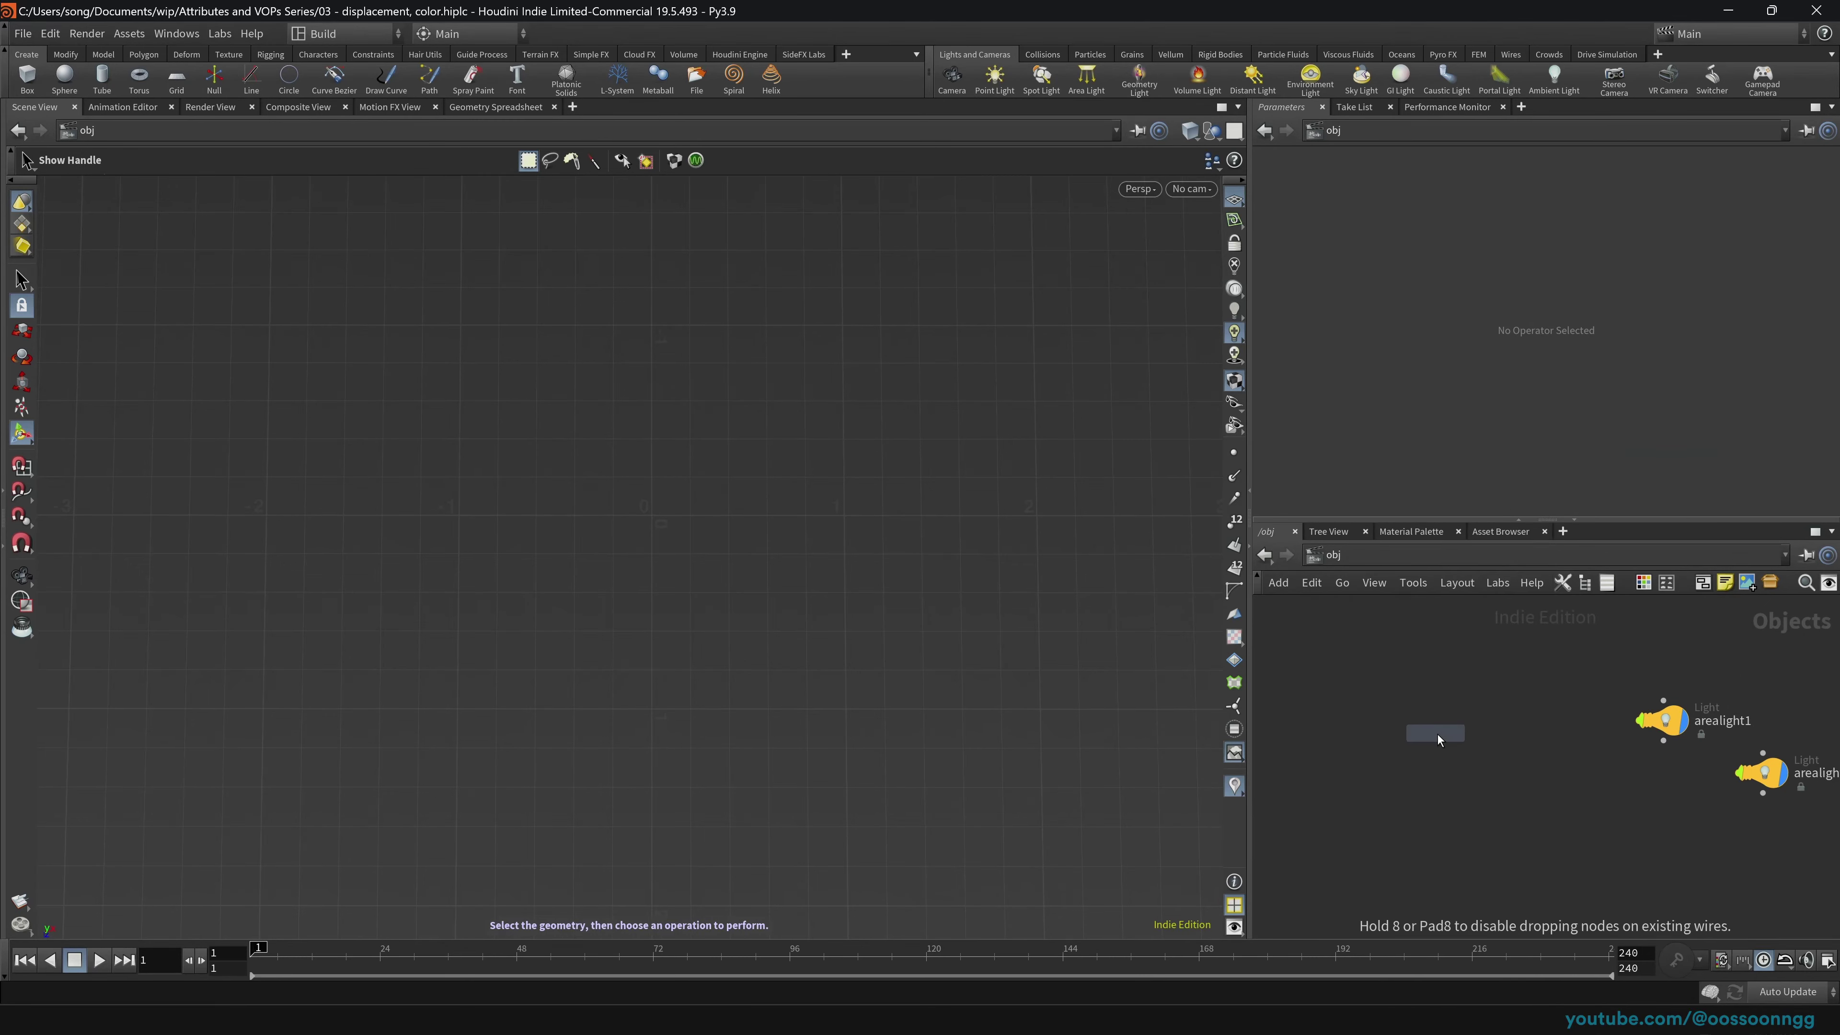
click(1436, 735)
key(Return)
Step: Add a Circle node and set its orientation to ZX Plane
key(Tab)
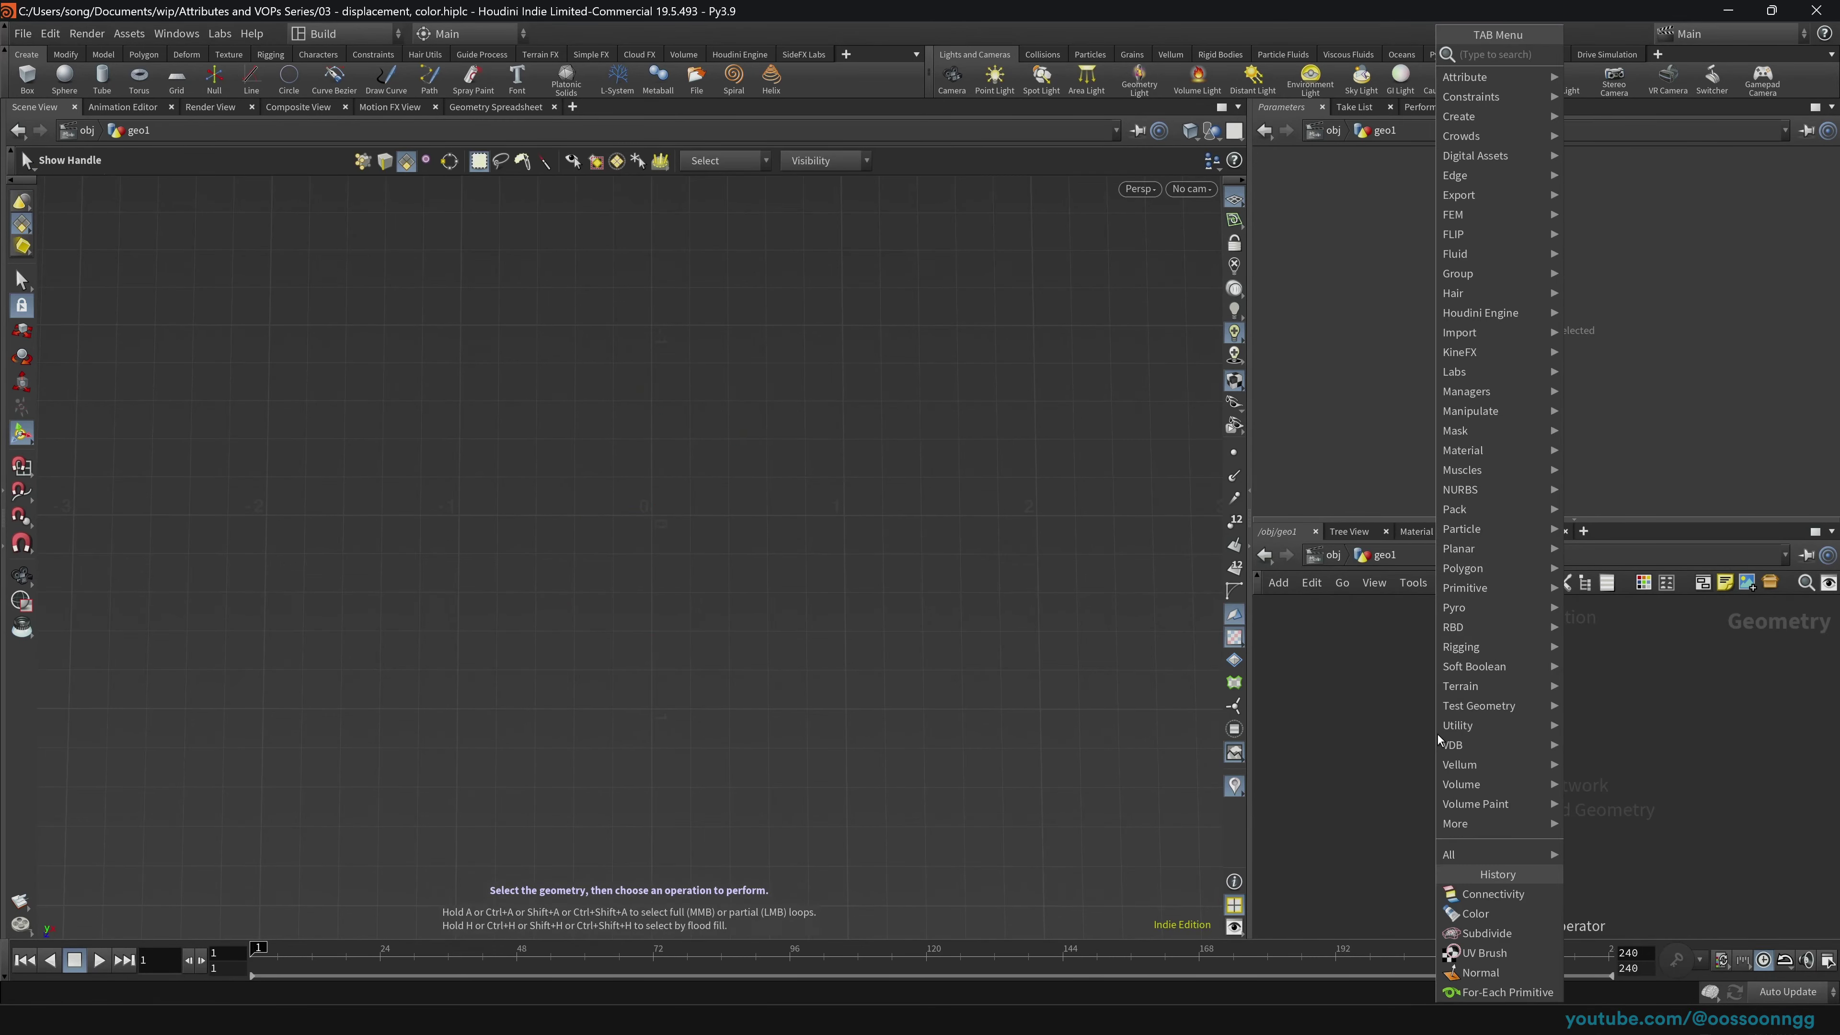
text(circle)
key(Return)
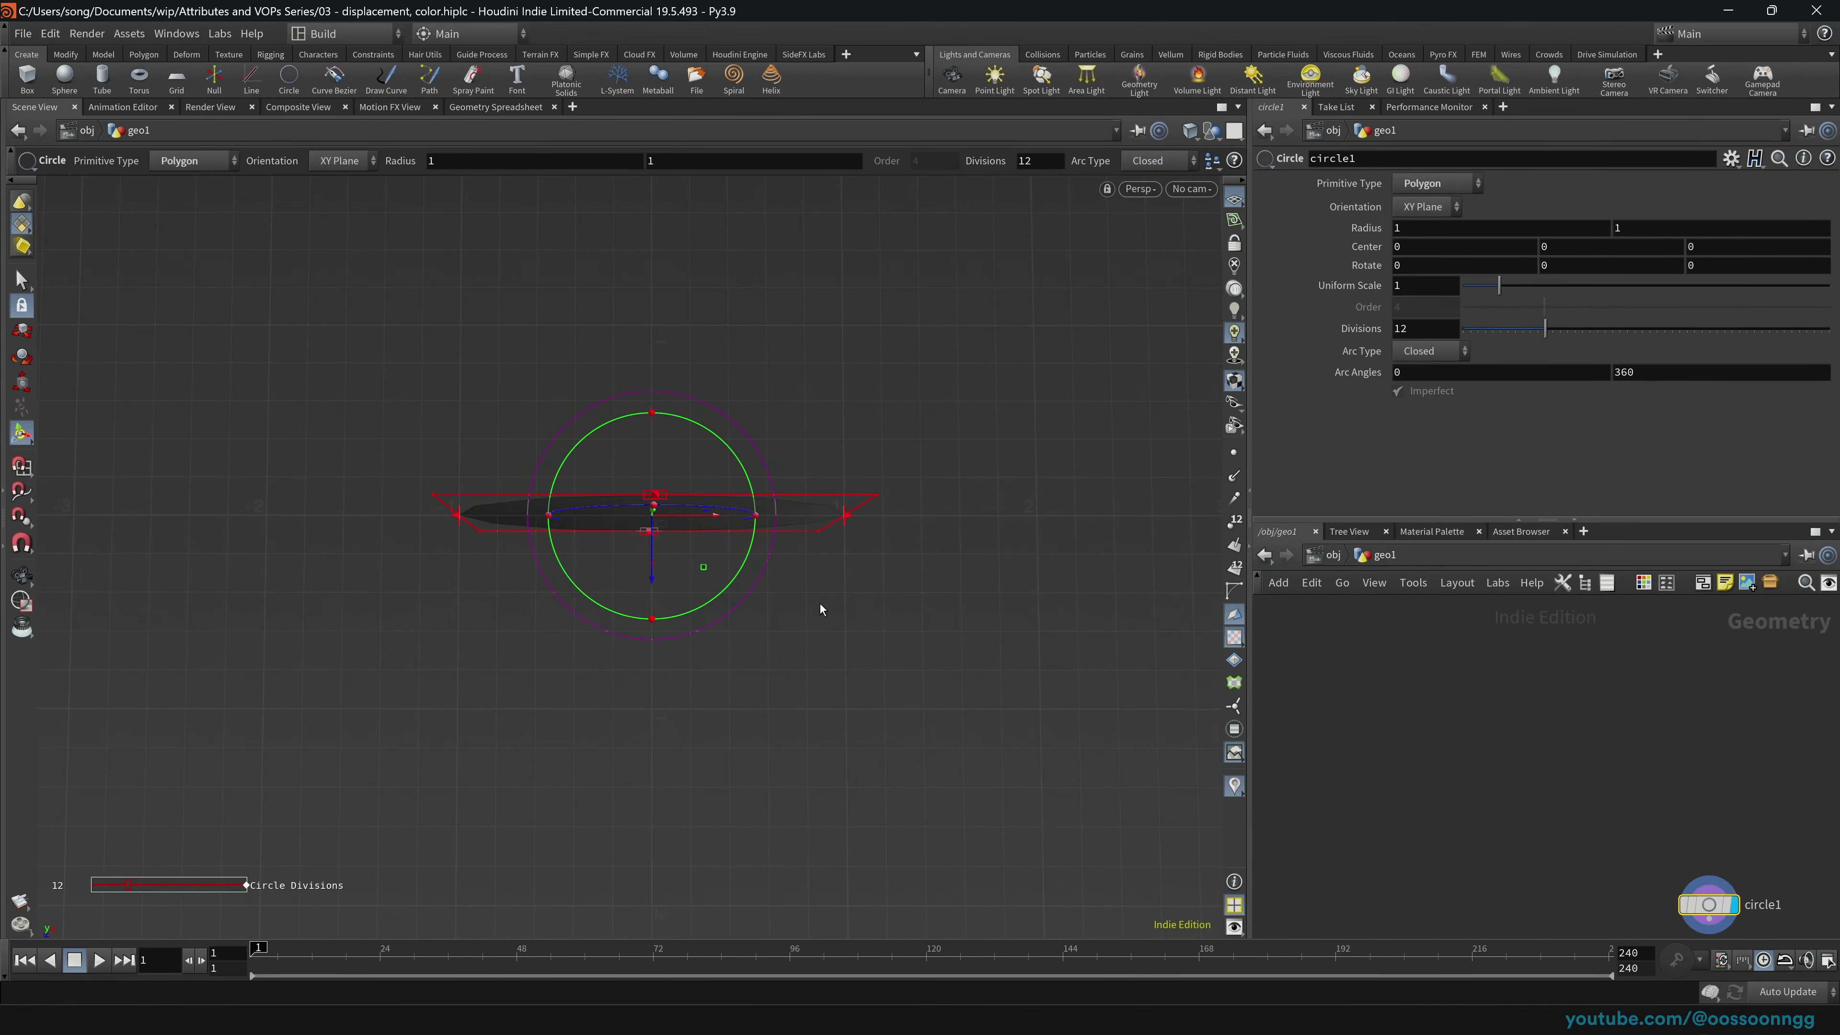
key(Escape)
drag(689, 547, 1026, 534)
key(Return)
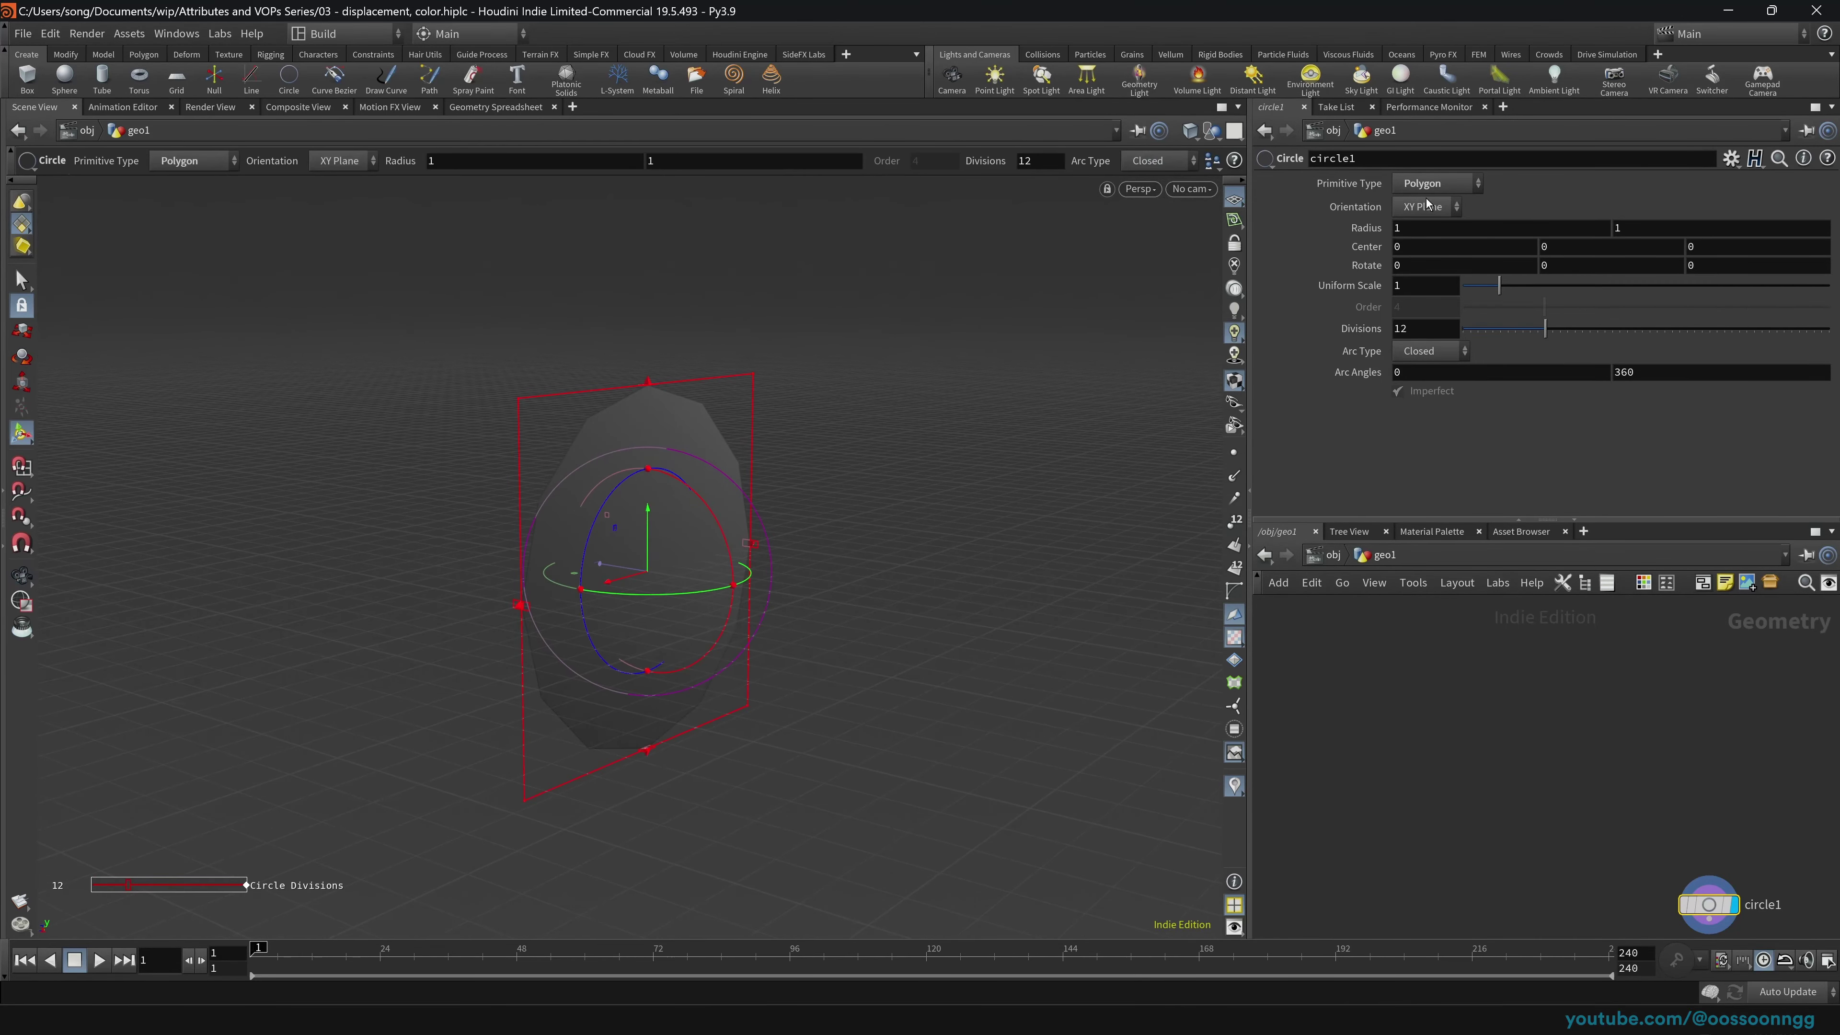
click(1426, 207)
click(1428, 270)
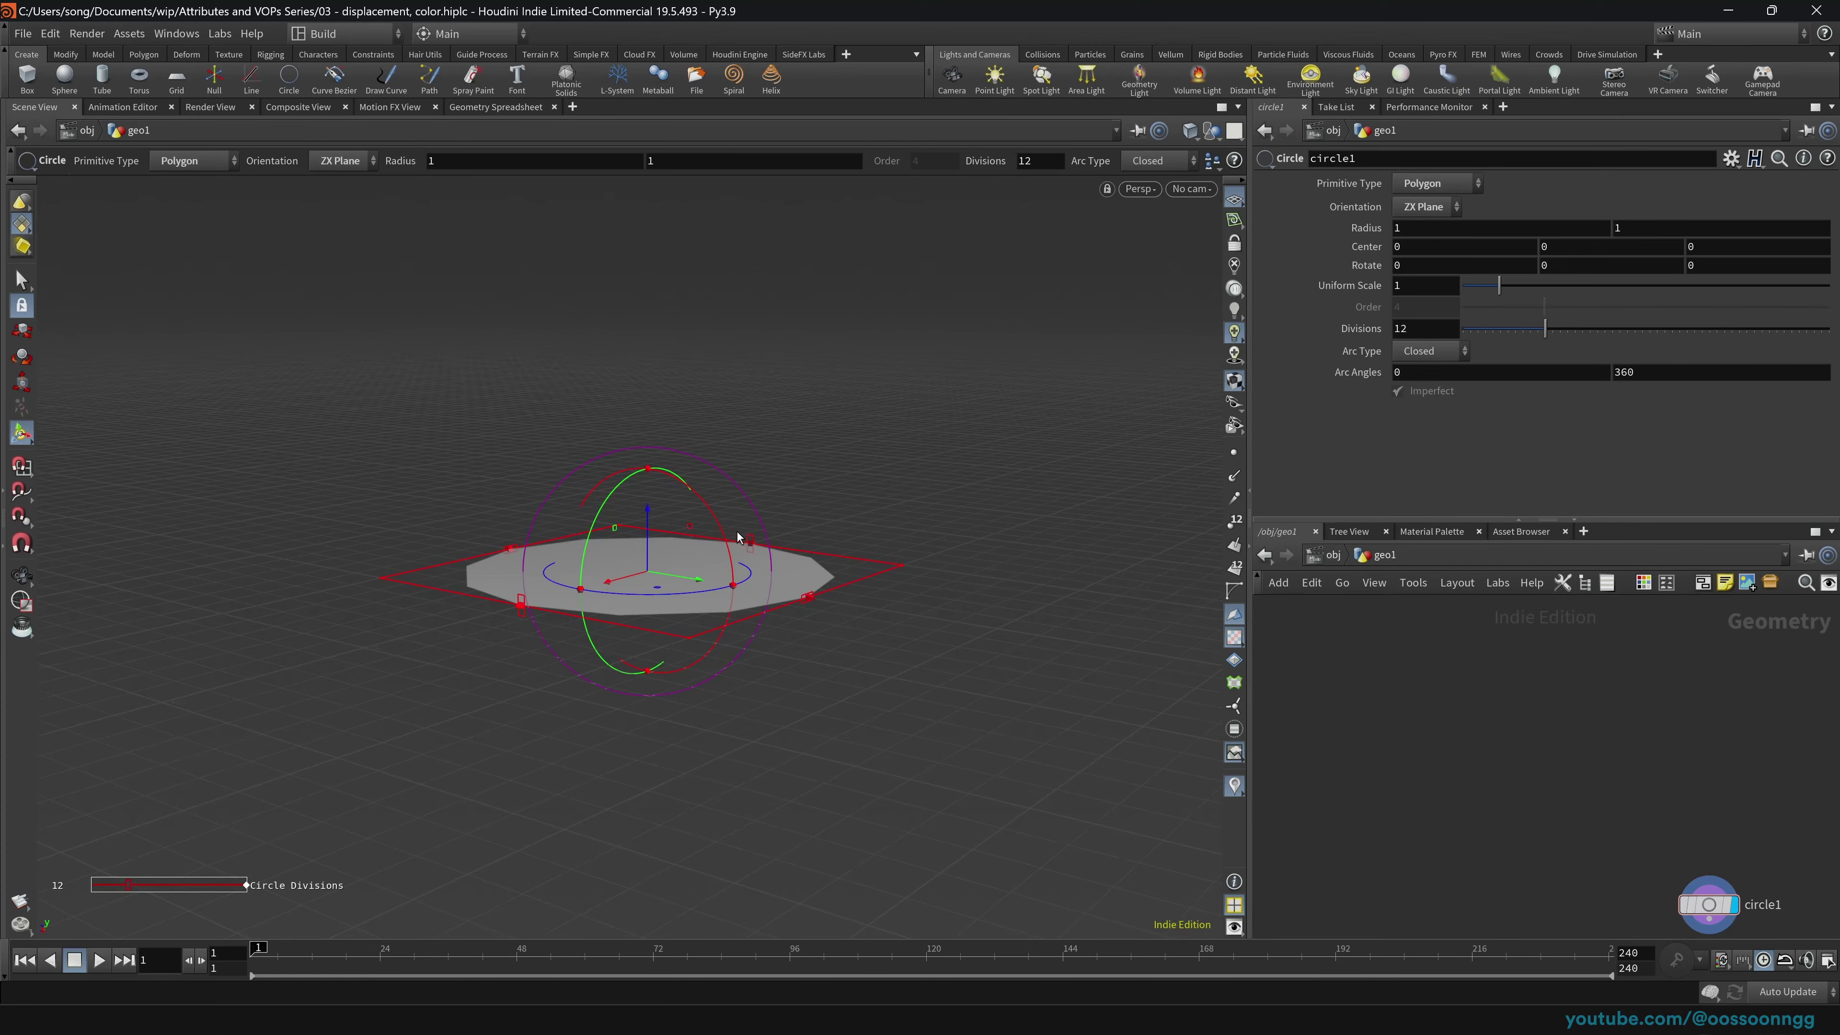
alt+drag(757, 547, 603, 604)
Step: Append a Copy and Transform node to the circle with a total number of 7 and a Y translation of 0.2
middle_drag(1458, 807, 1252, 651)
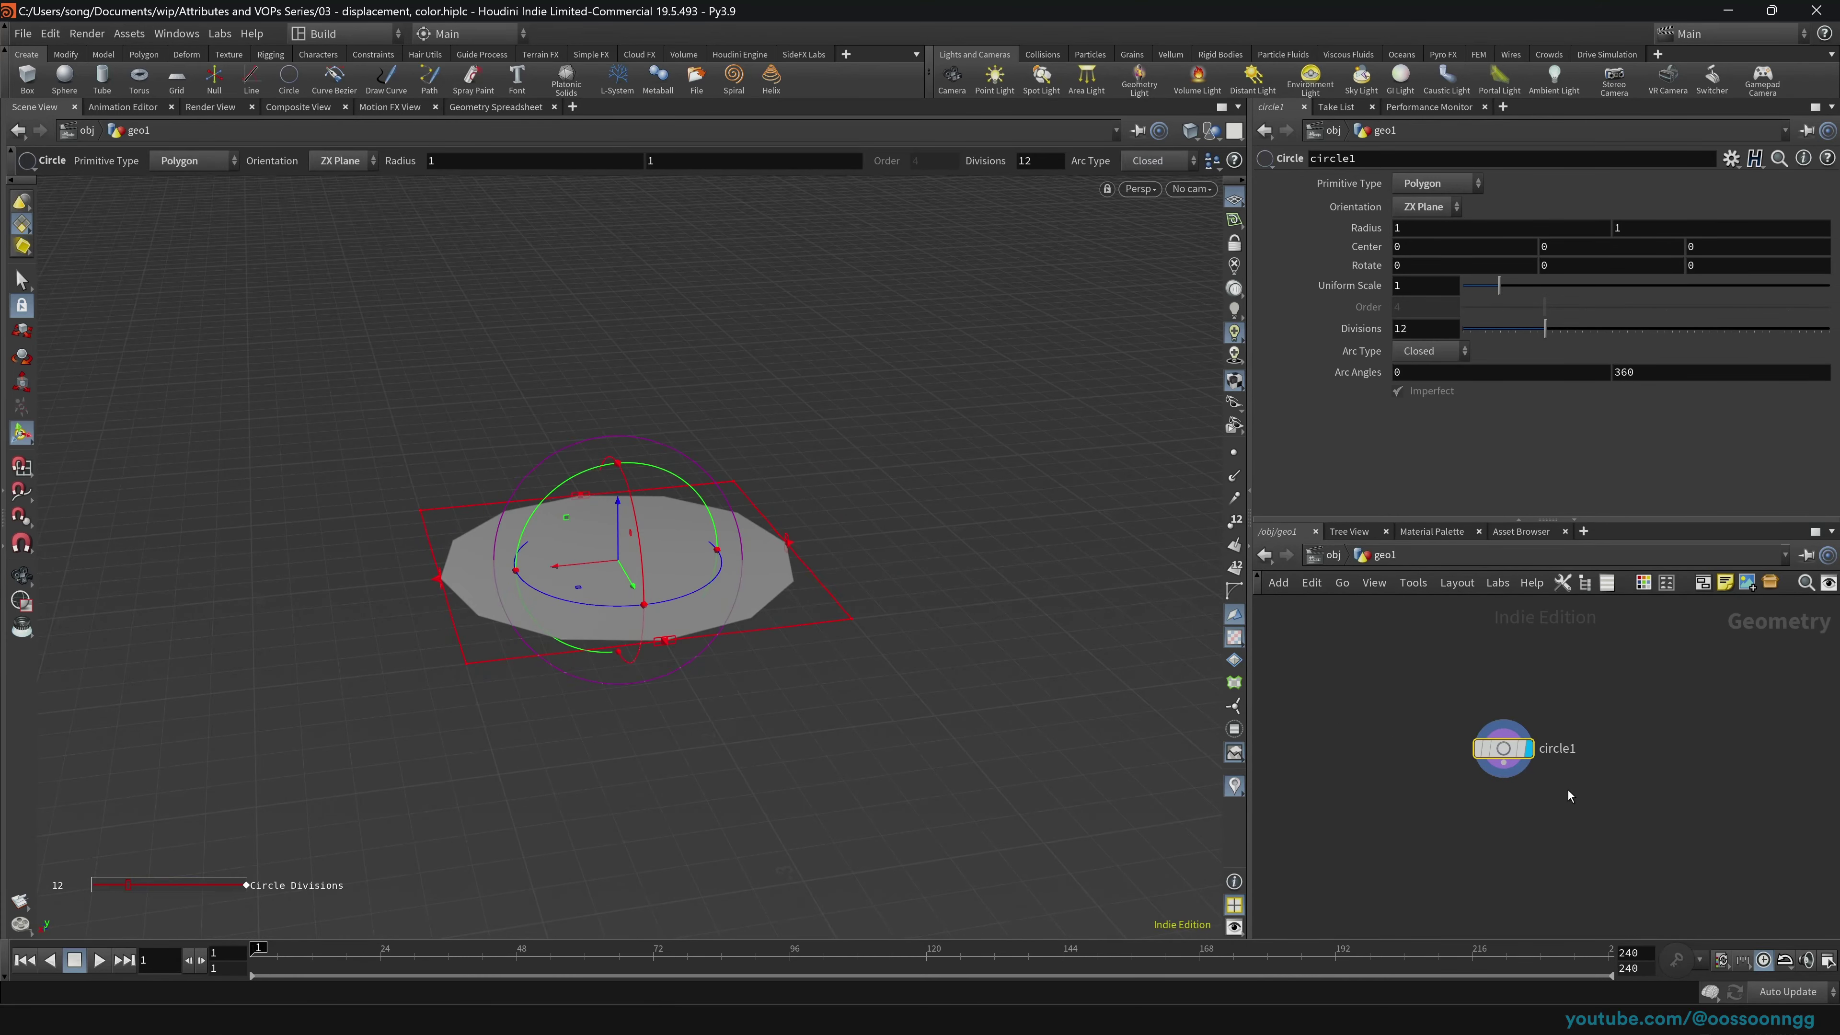
key(Tab)
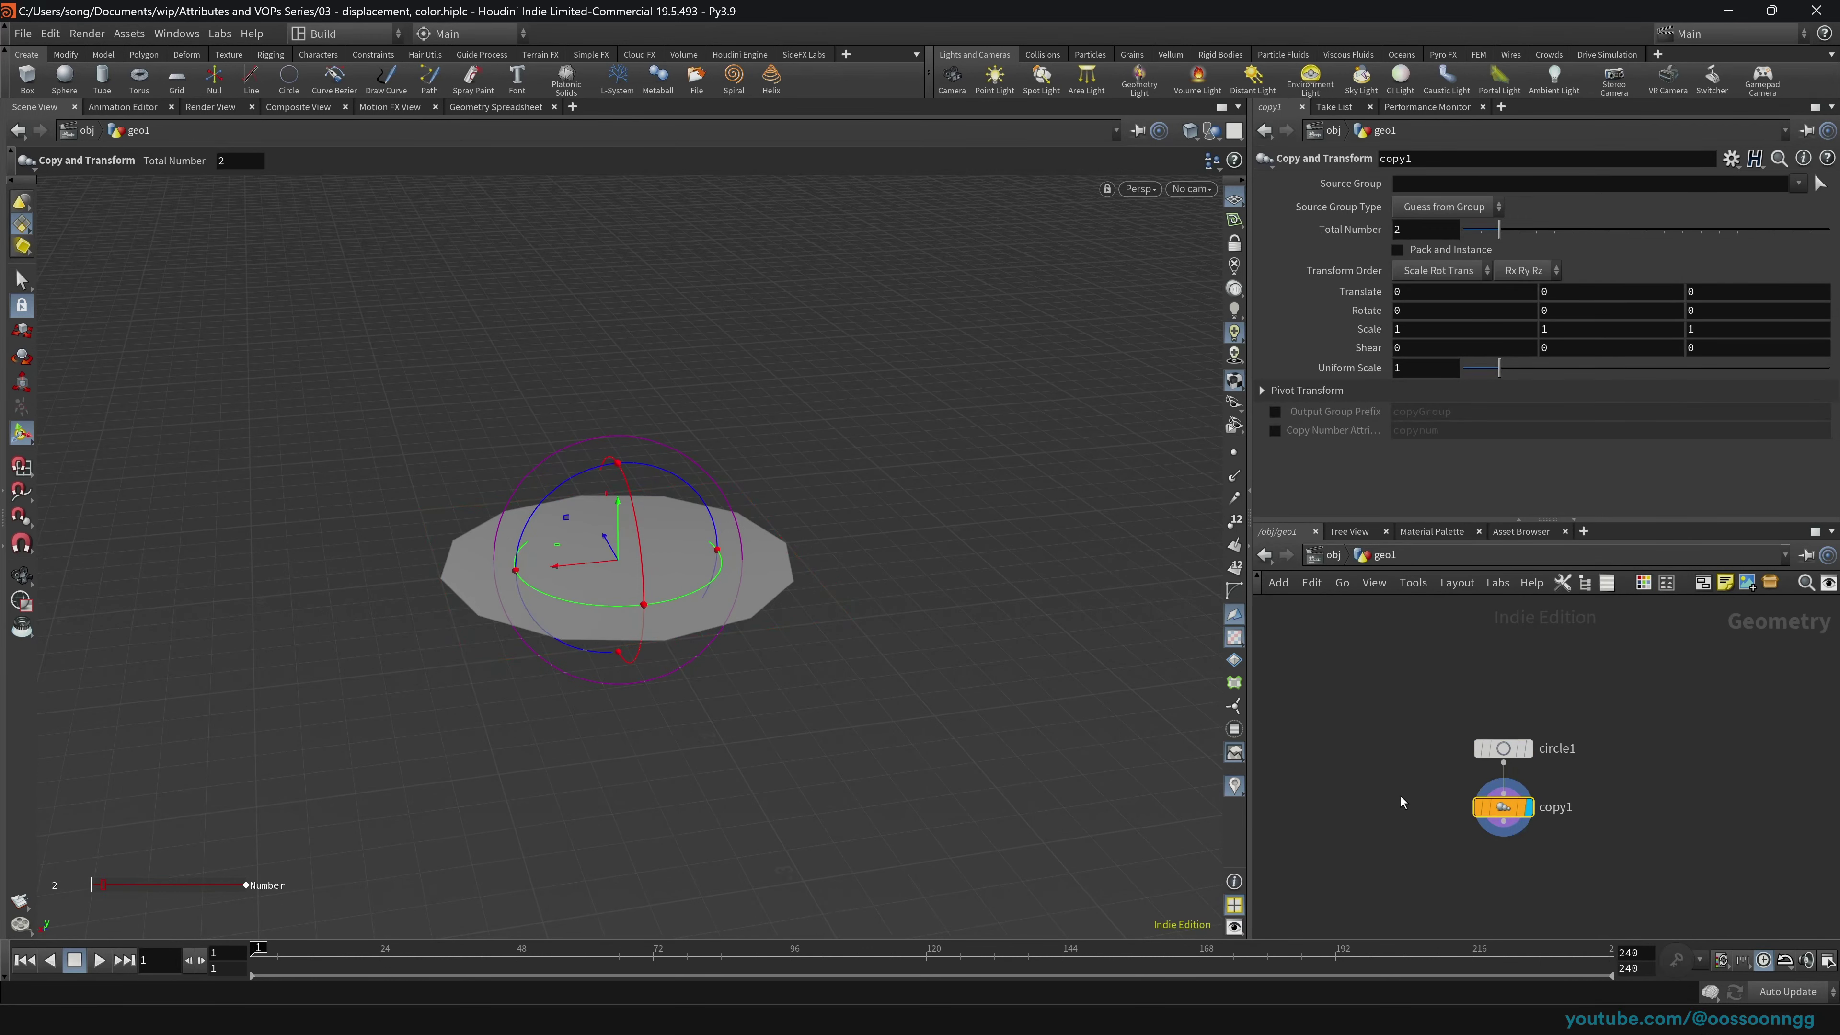
drag(1383, 766, 1629, 866)
click(1603, 234)
middle_drag(1604, 299, 1615, 285)
mouse_move(742, 480)
alt+mouse_down()
mouse_move(706, 774)
mouse_move(723, 476)
alt+mouse_up()
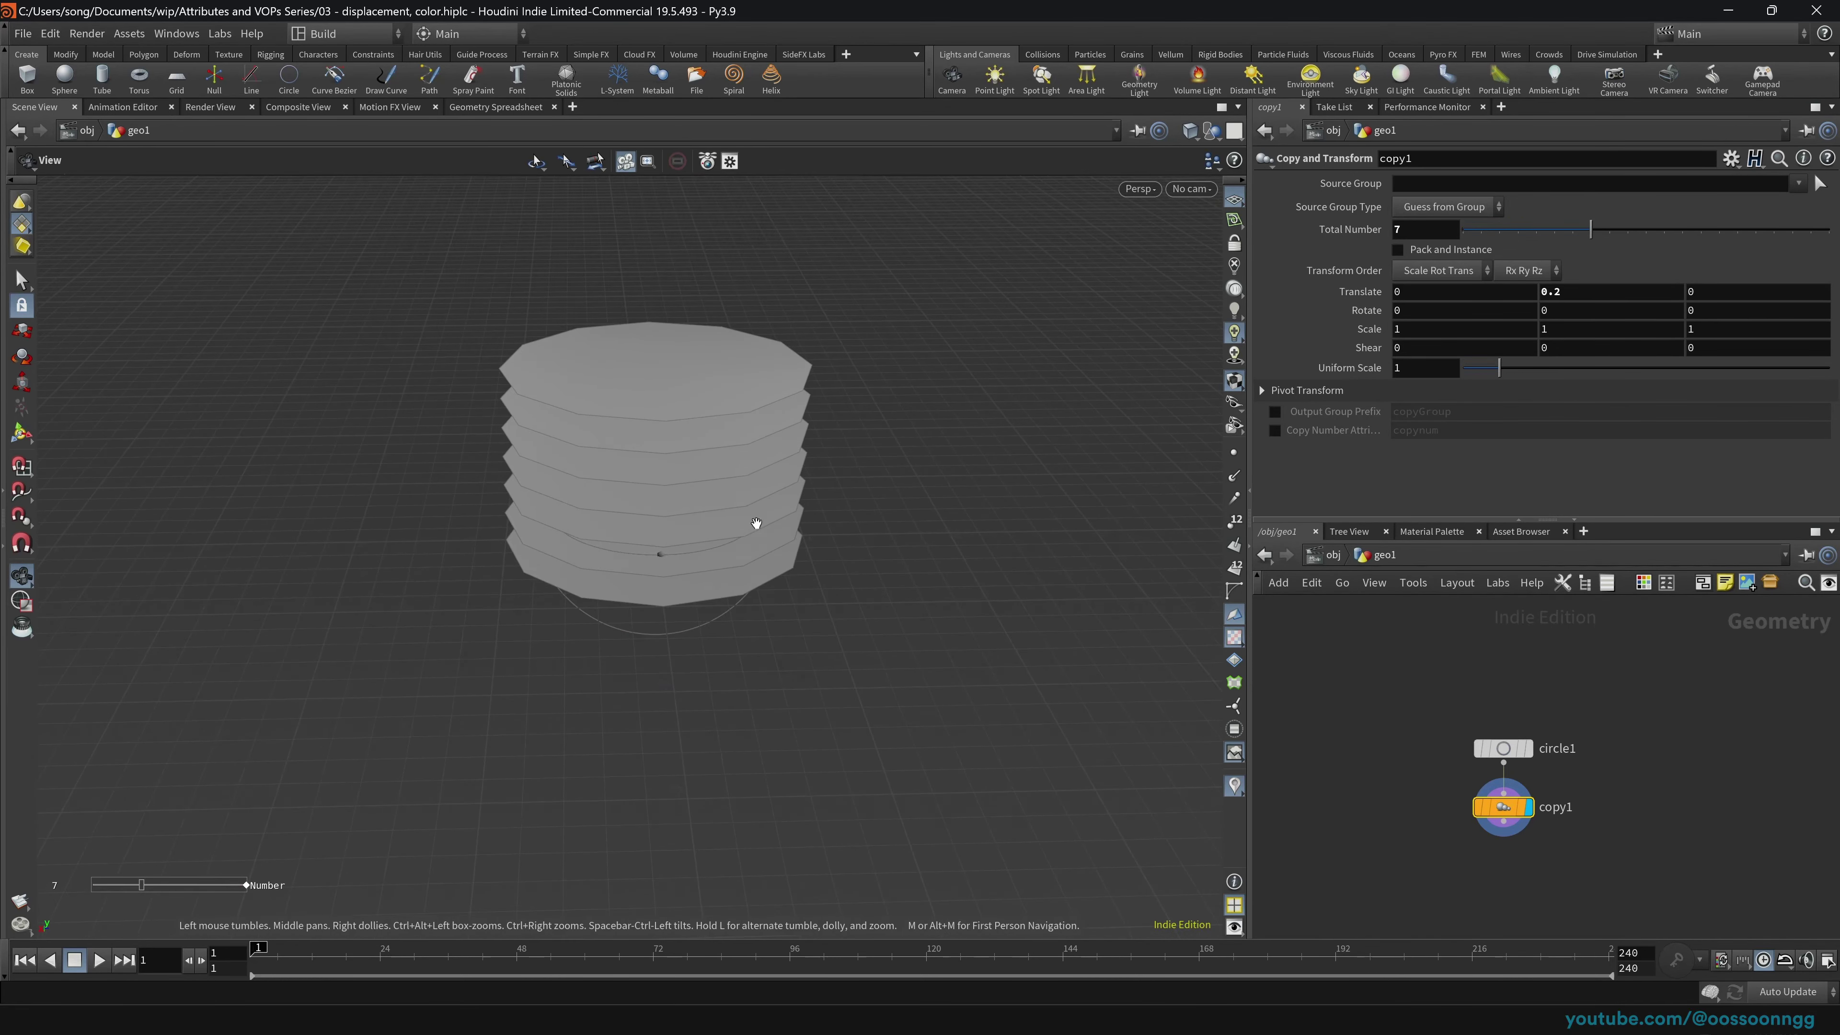
key(Return)
Step: Append an Attribute VOP after the copy node and open its network
mouse_move(1511, 811)
mouse_down()
mouse_move(1503, 838)
mouse_move(1523, 824)
mouse_up()
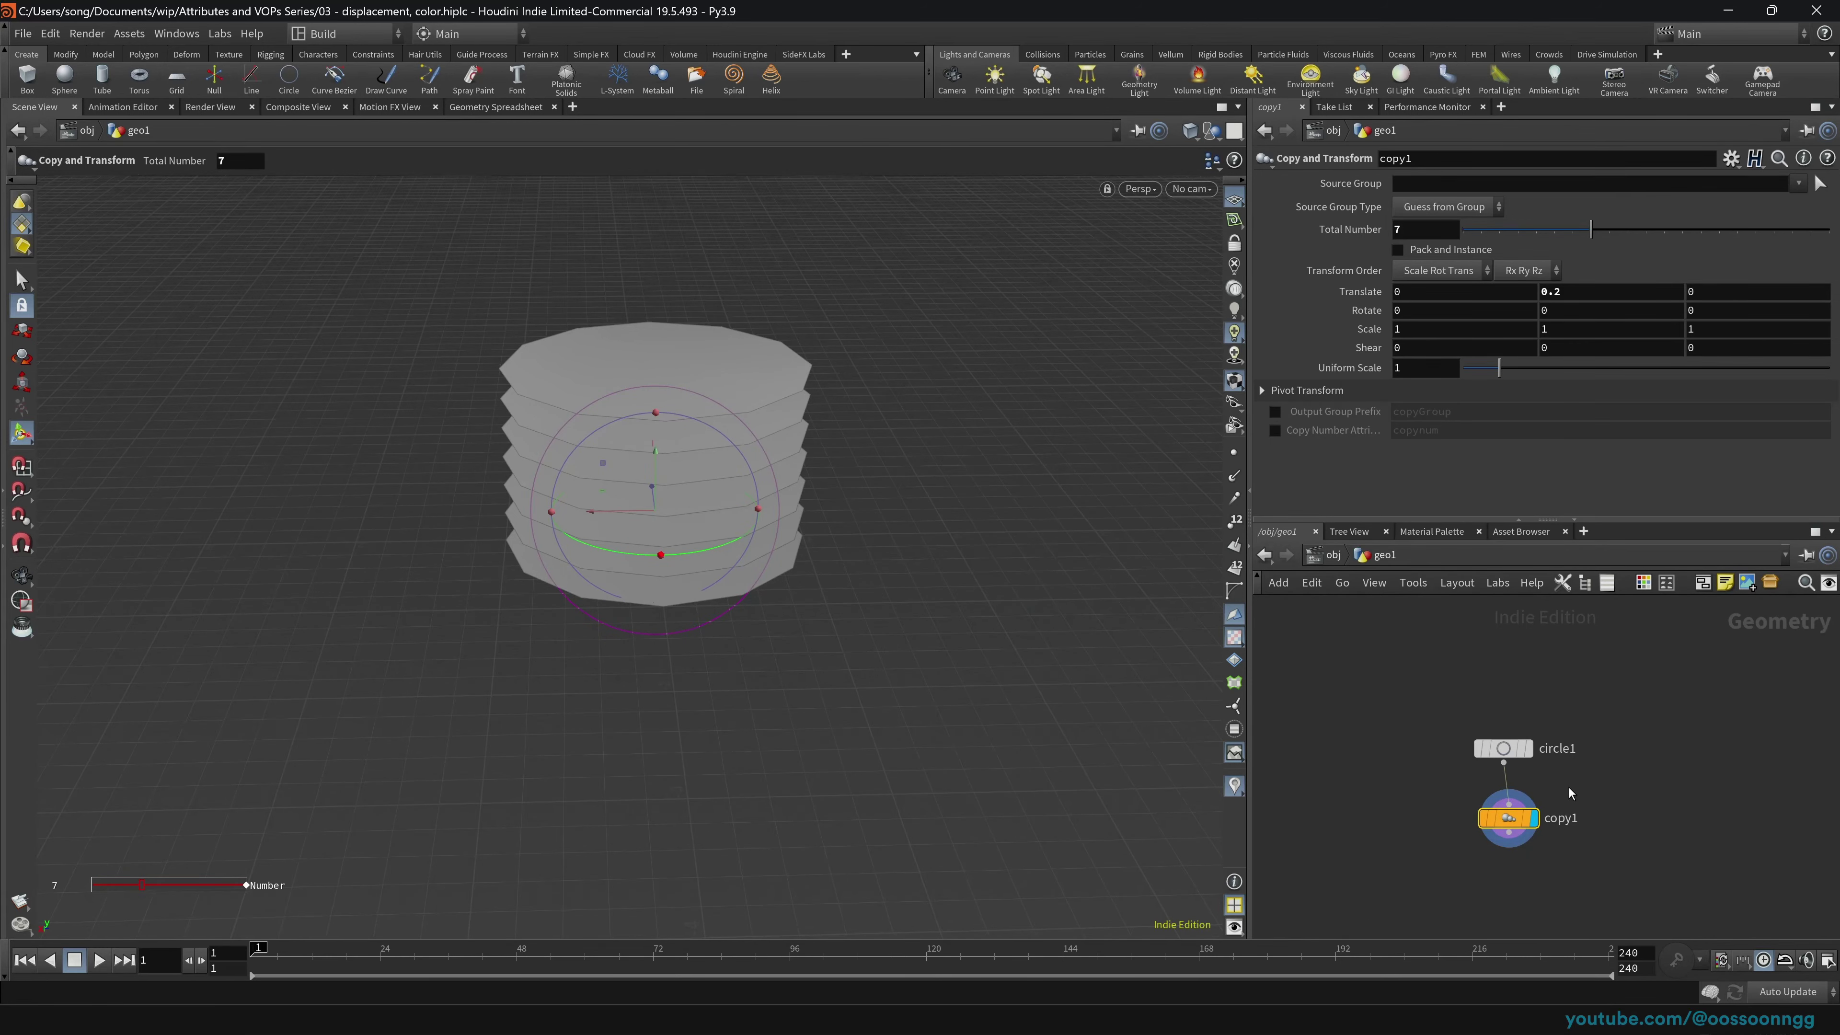
key(Tab)
text(avop)
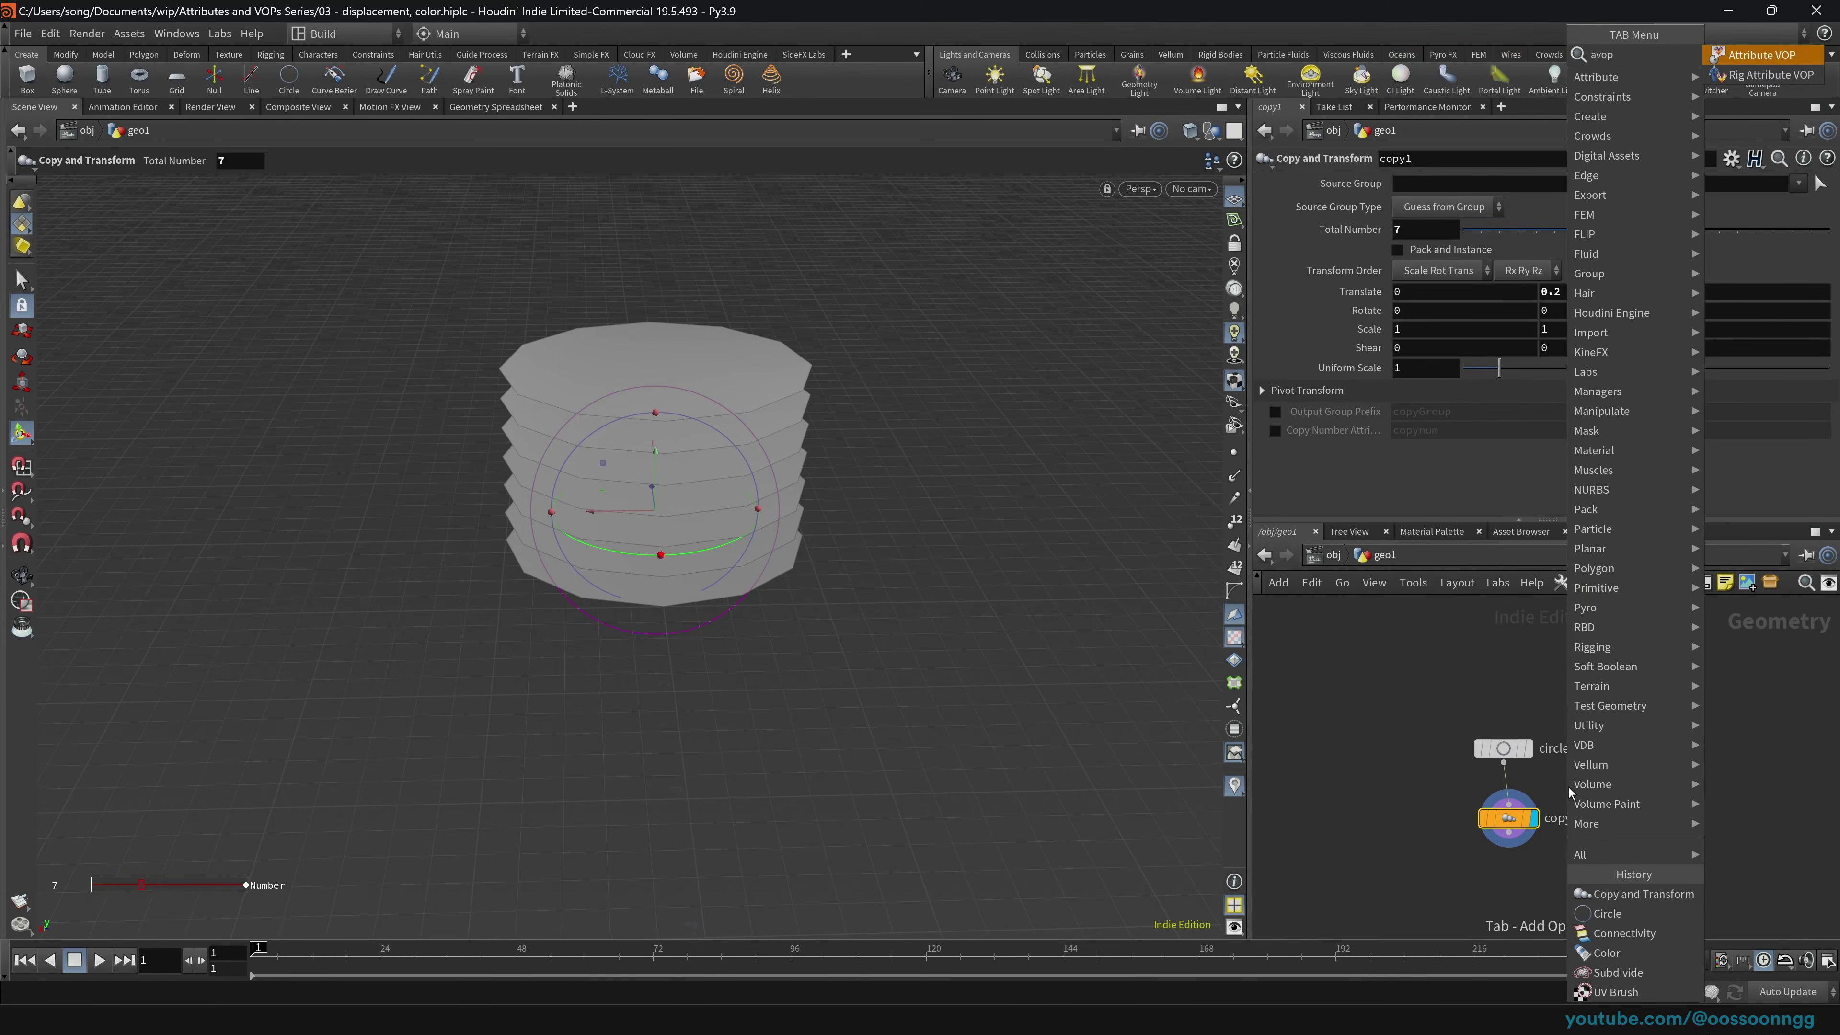
key(shift+Return)
double_click(1508, 876)
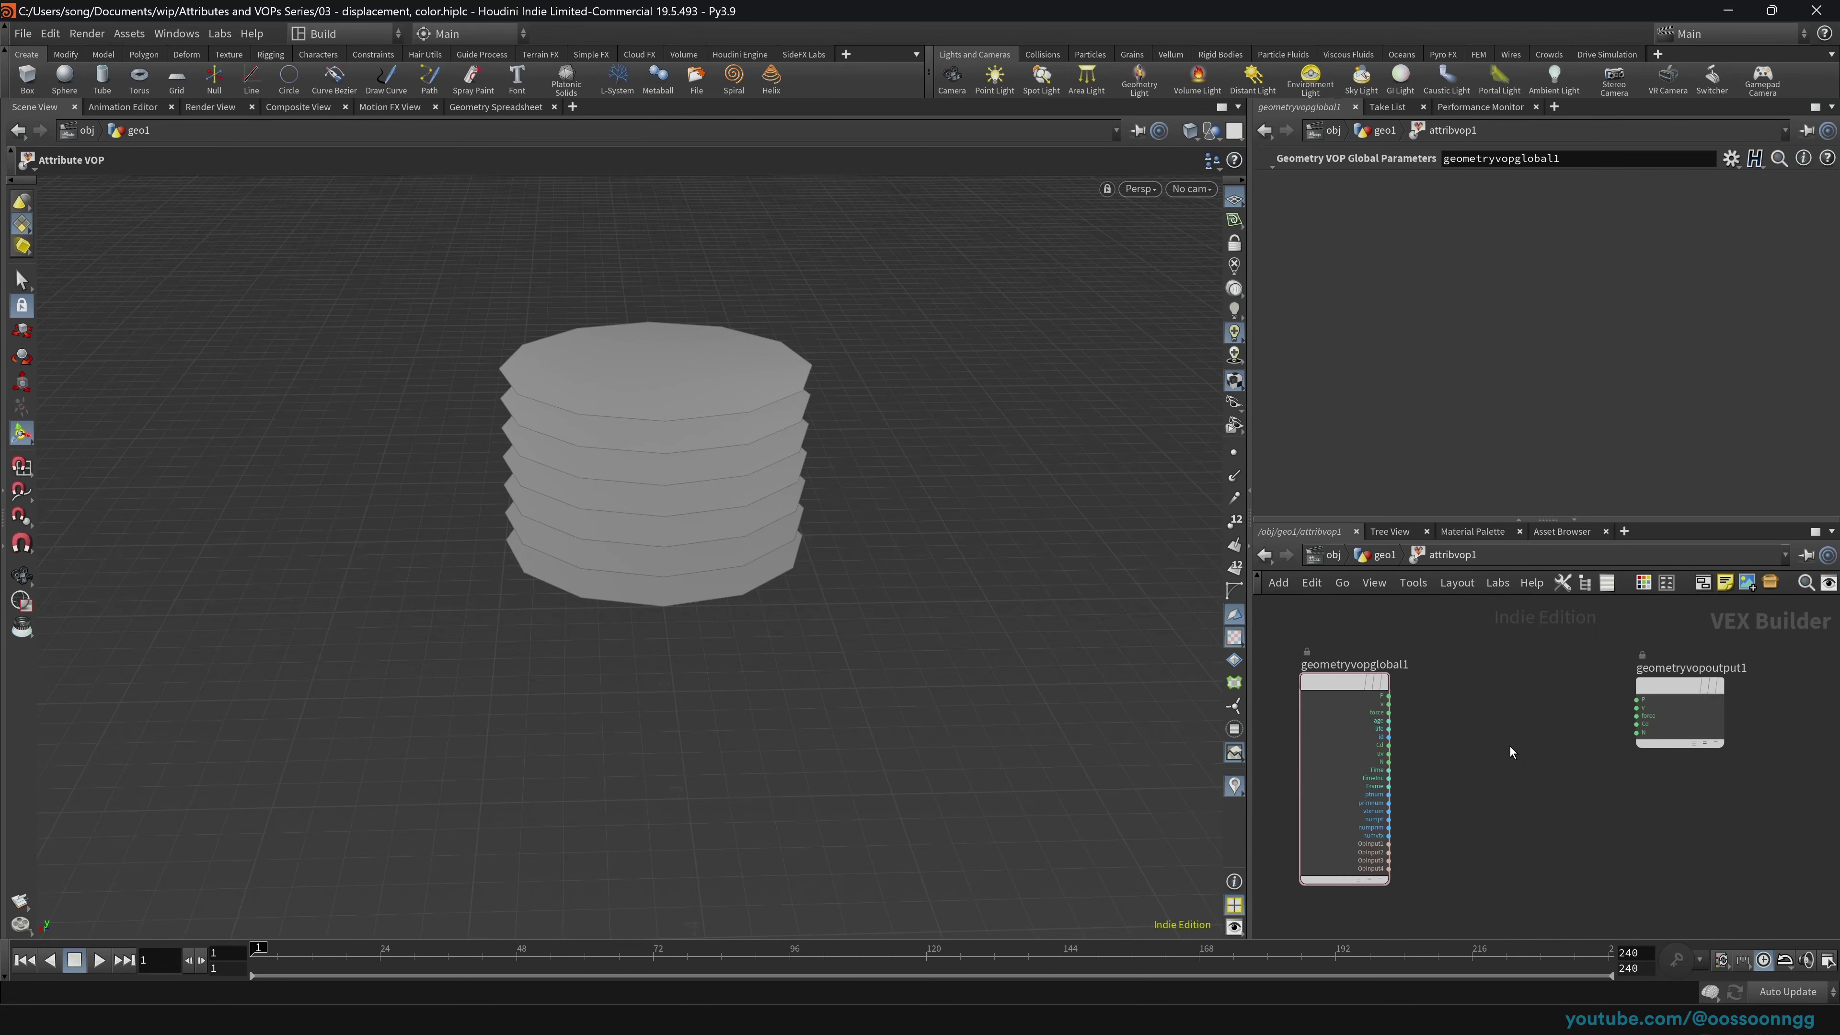
Step: Add a Displace Along Normal node, feeding it the global P and connecting its dispP to the output's P
key(Tab)
text(displace)
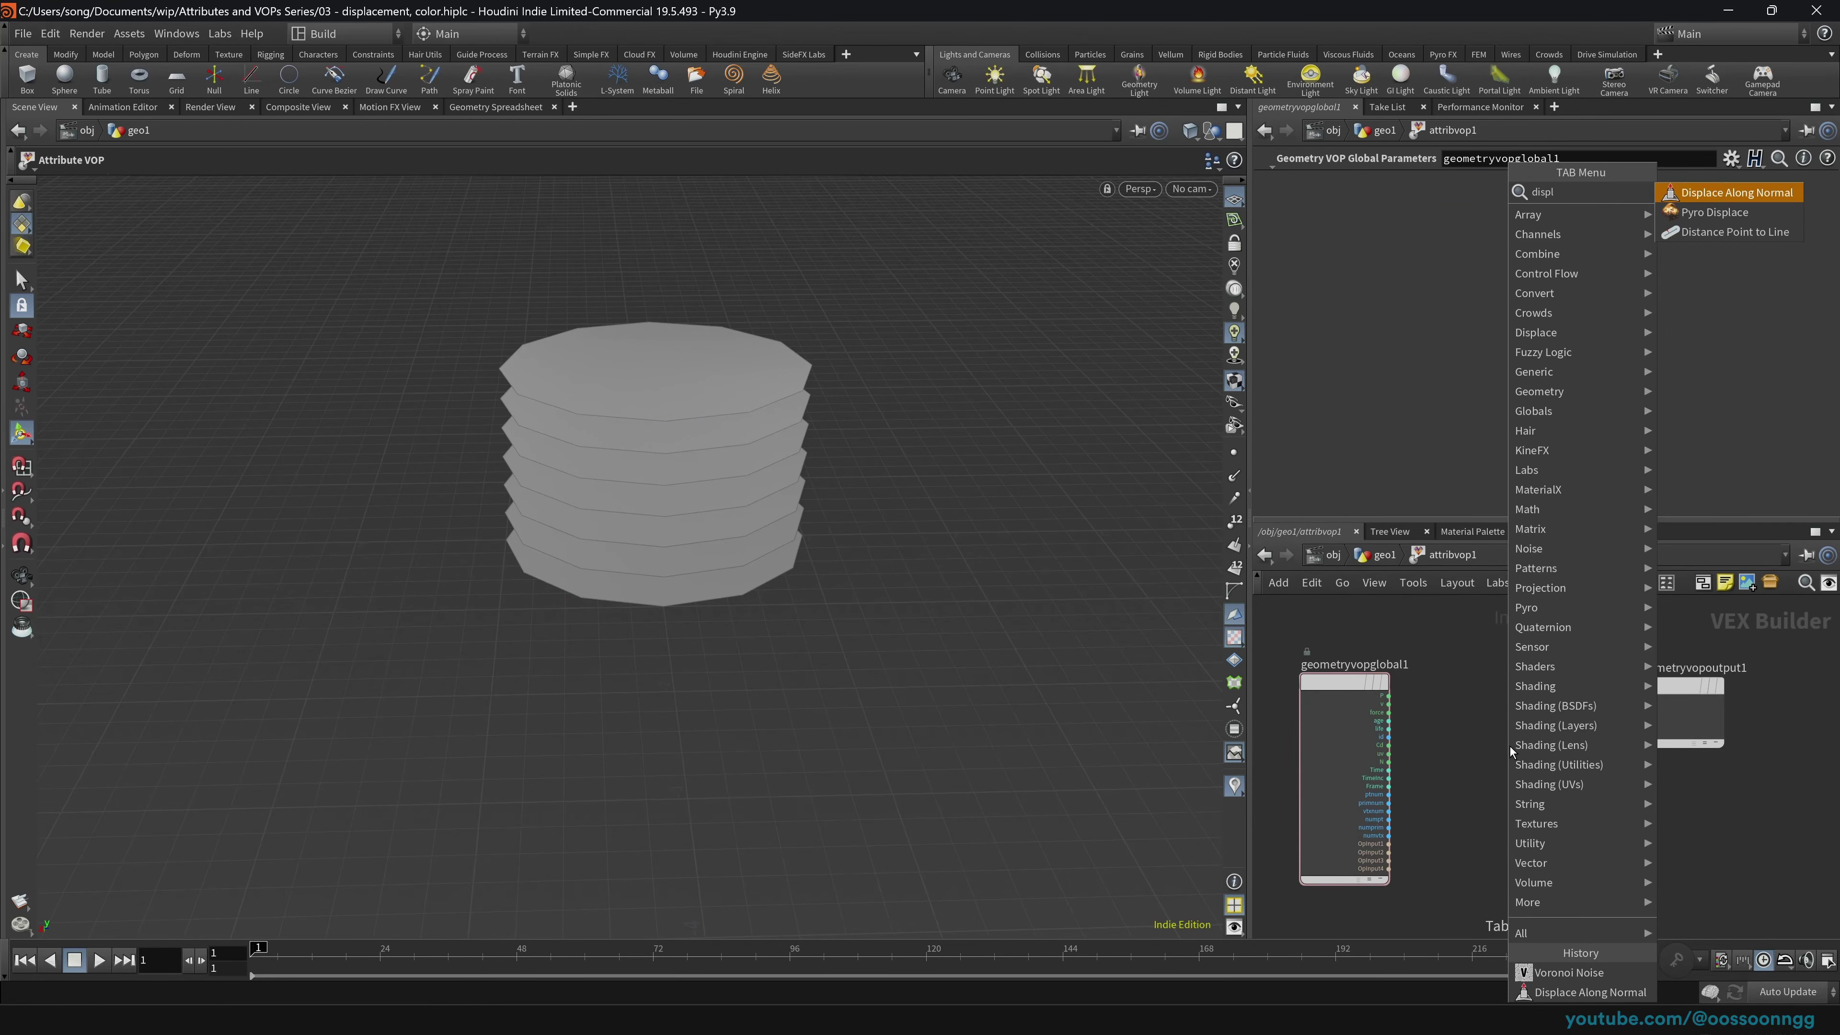
key(Return)
scroll(1557, 768, up, 3)
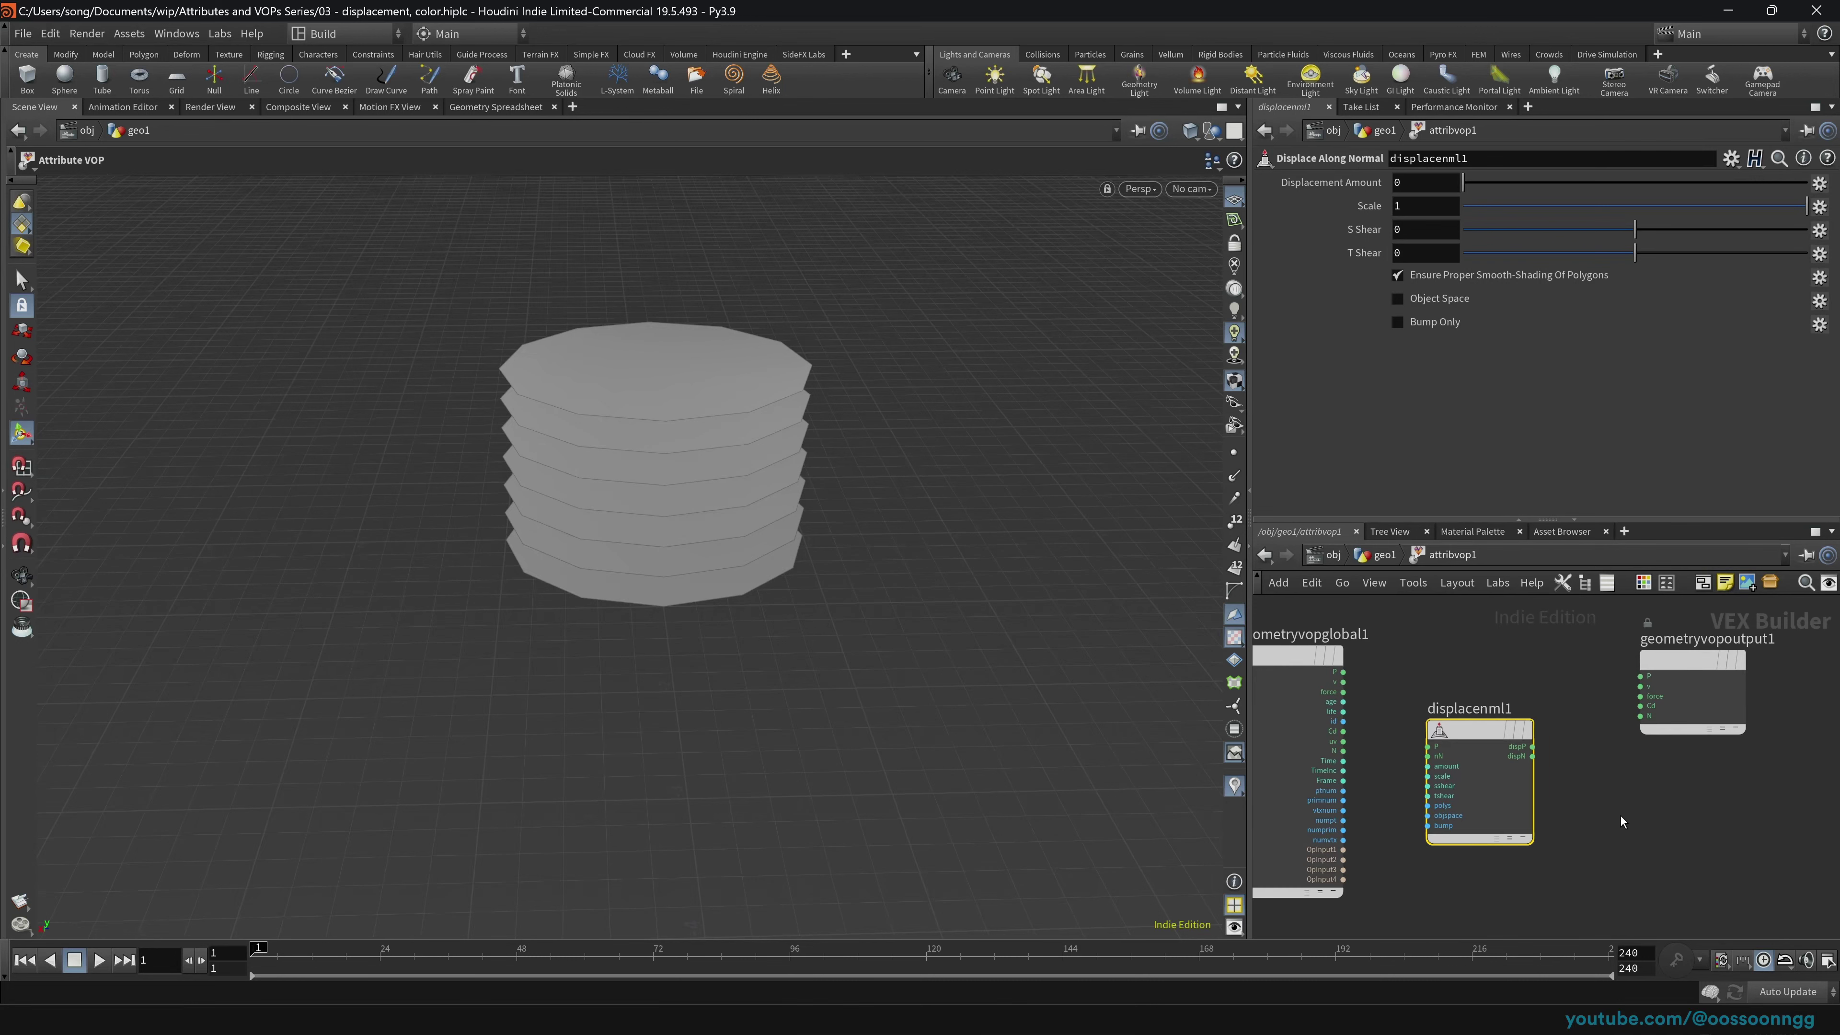
drag(1337, 664, 1438, 752)
drag(1563, 754, 1693, 669)
drag(1500, 679, 1557, 659)
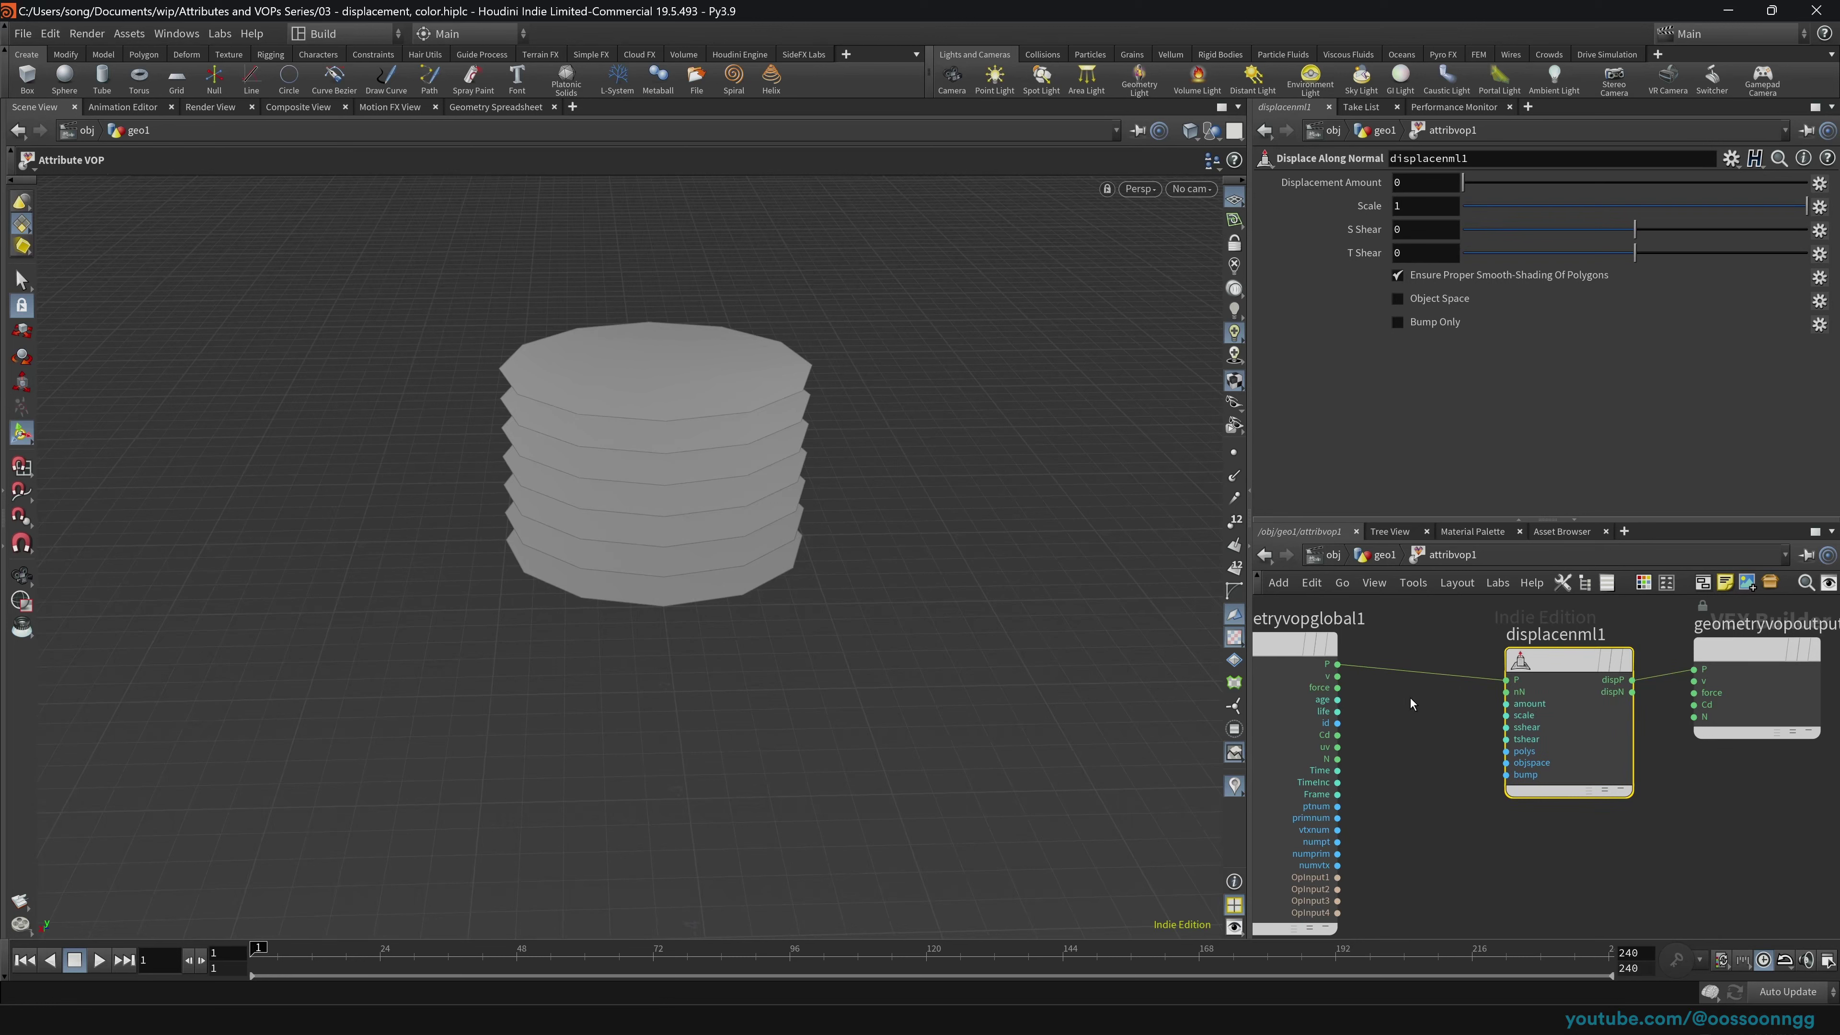
Step: Return to the geometry level, turn on point normals display, and show and select the circle1 node
click(1380, 554)
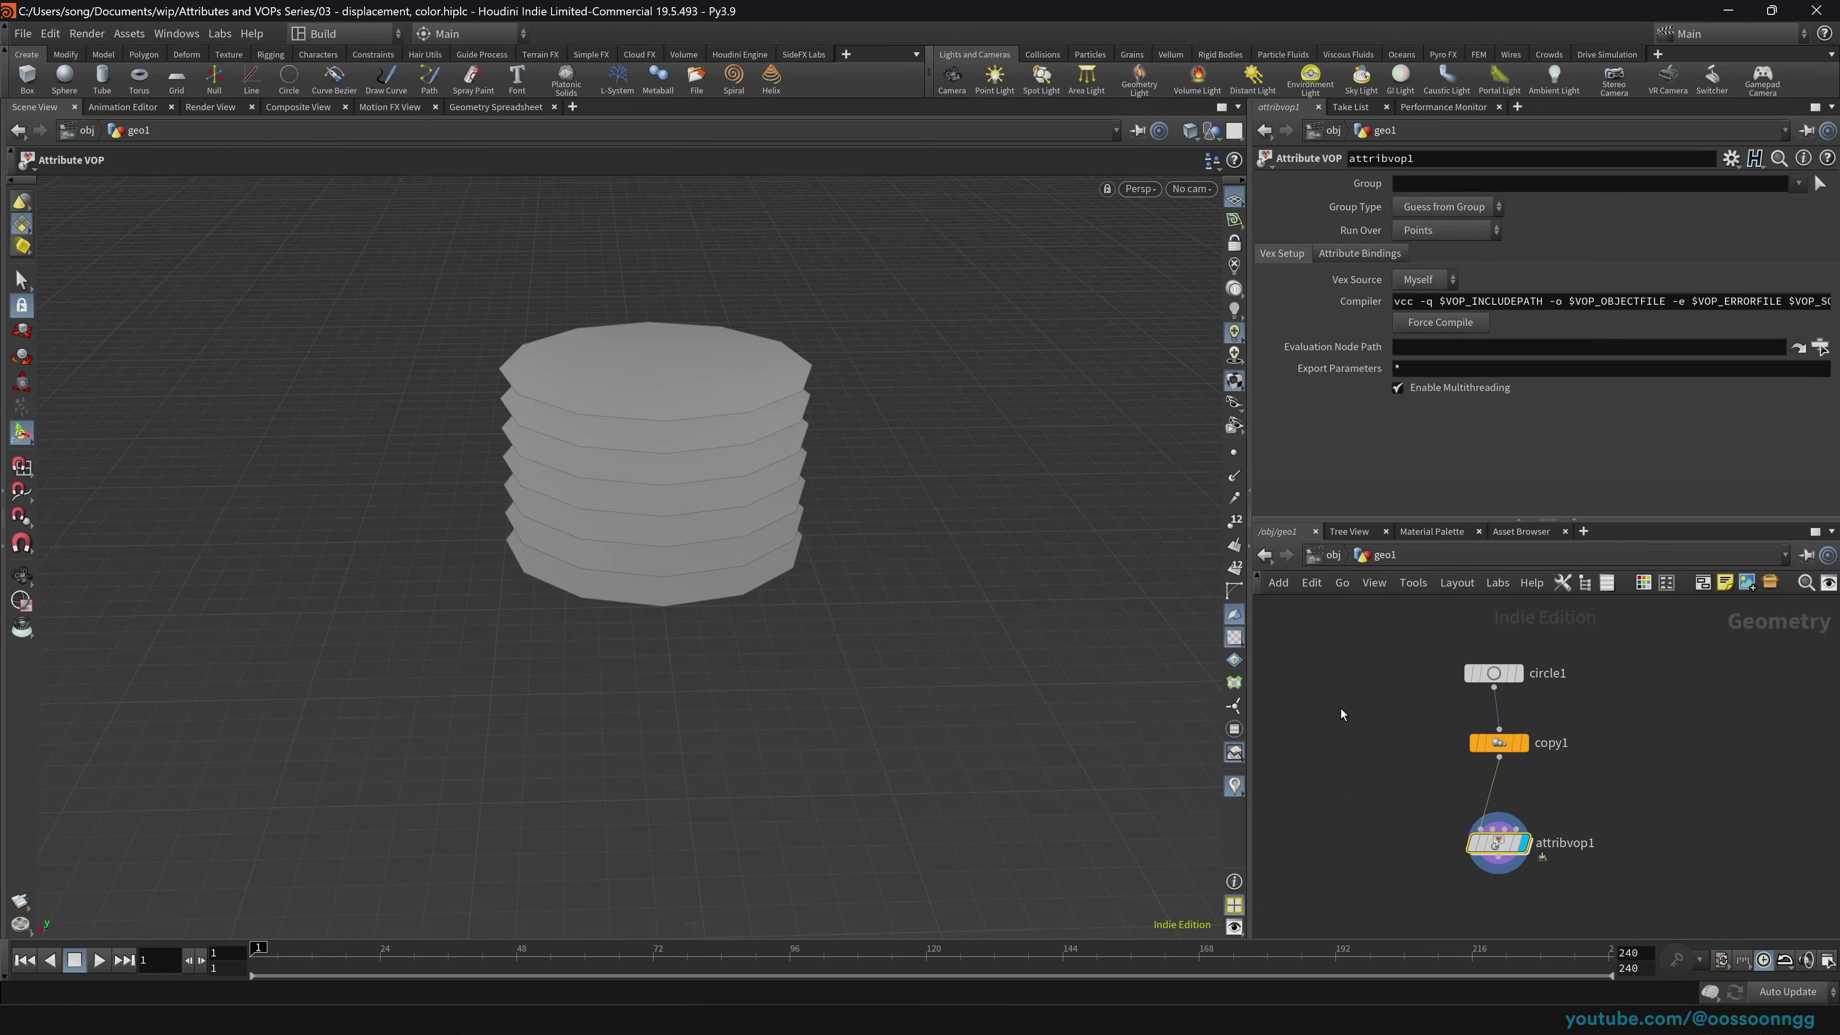
click(1235, 481)
middle_drag(1443, 674, 1428, 726)
click(1505, 726)
drag(1484, 725, 1496, 723)
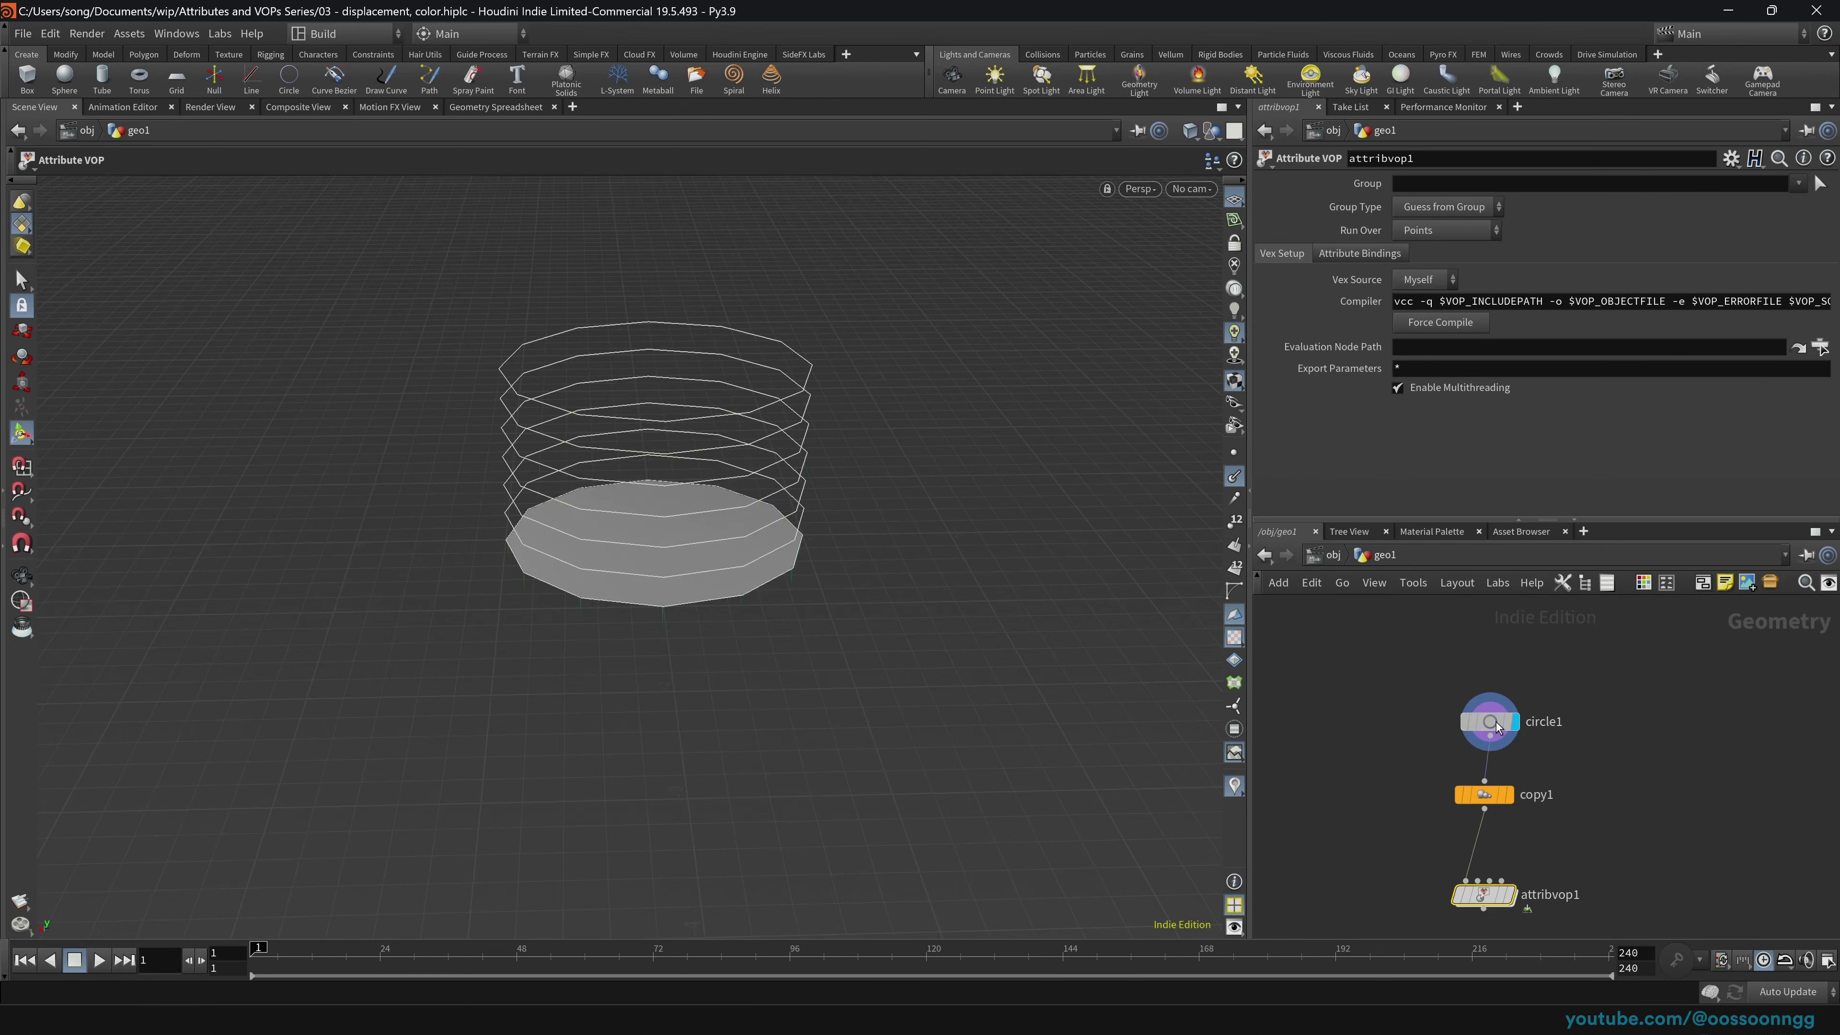
click(1496, 722)
Step: Examine the direction of the circle's point normals from several angles
key(Escape)
drag(800, 589, 935, 569)
scroll(795, 565, up, 5)
scroll(910, 582, down, 3)
alt+scroll(910, 582, down, 5)
alt+scroll(1006, 558, up, 5)
alt+scroll(1006, 558, down, 5)
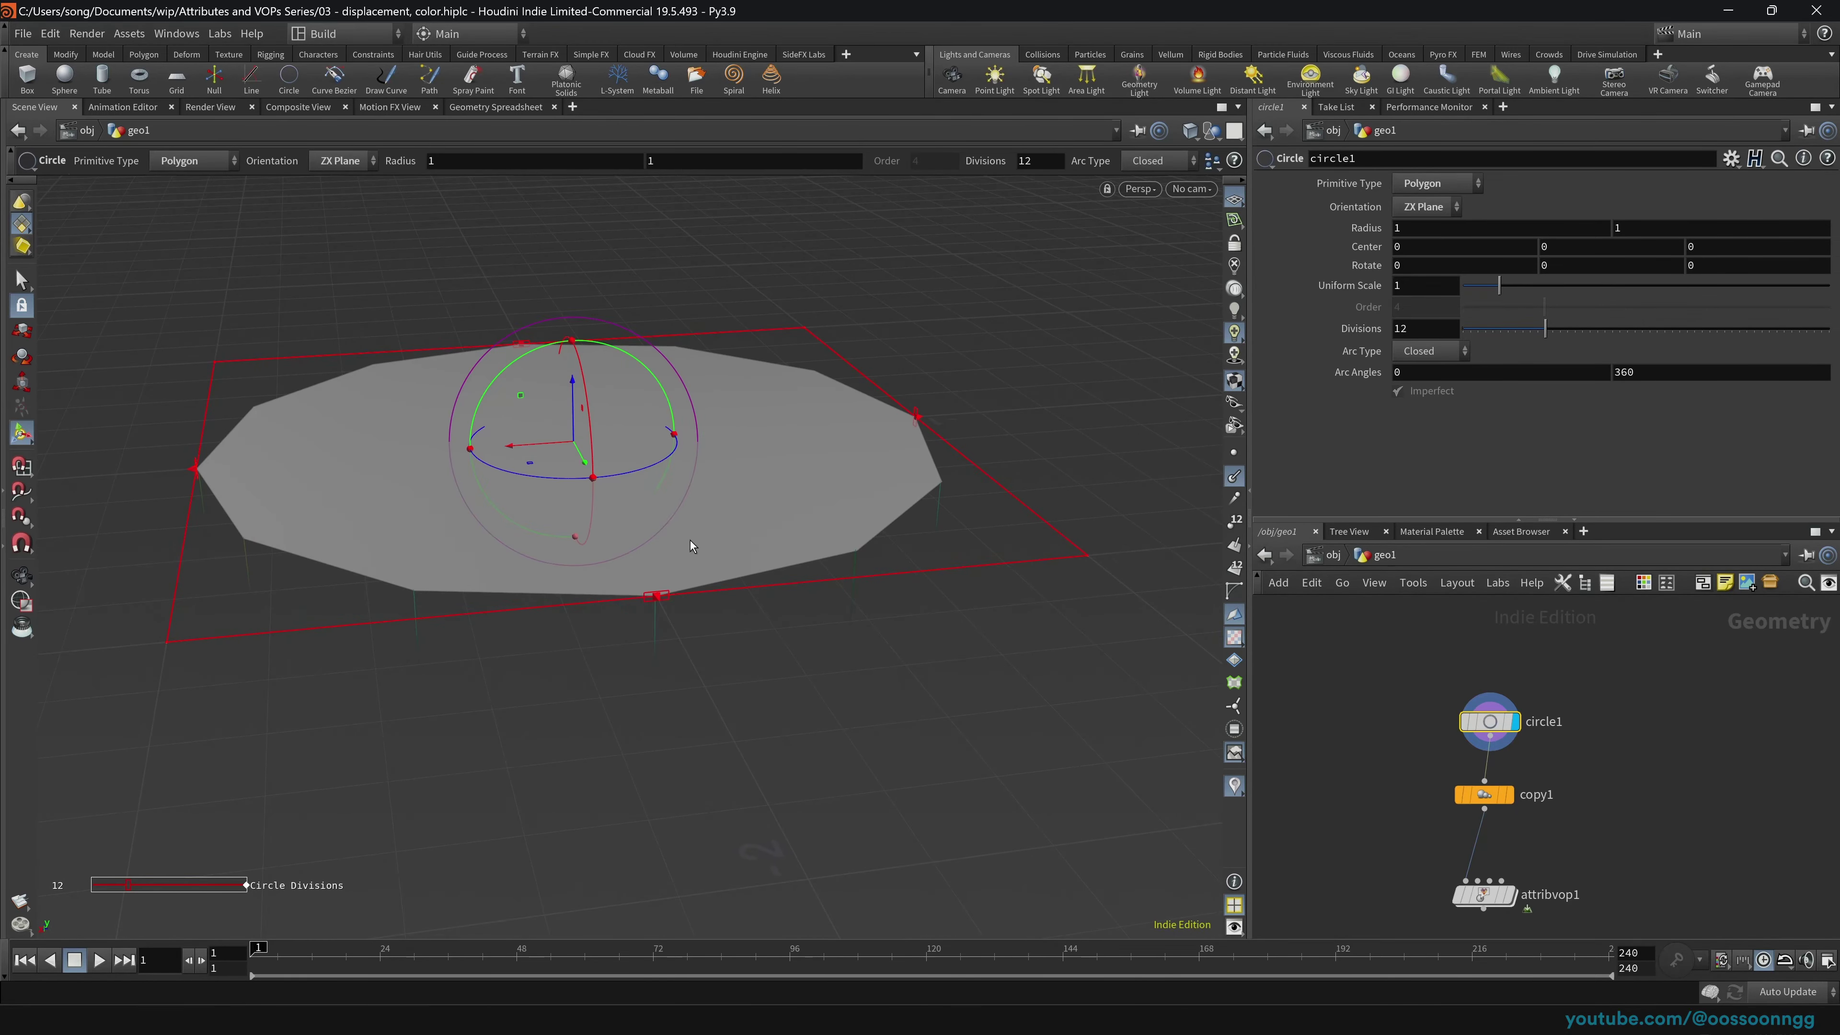
key(Escape)
key(Return)
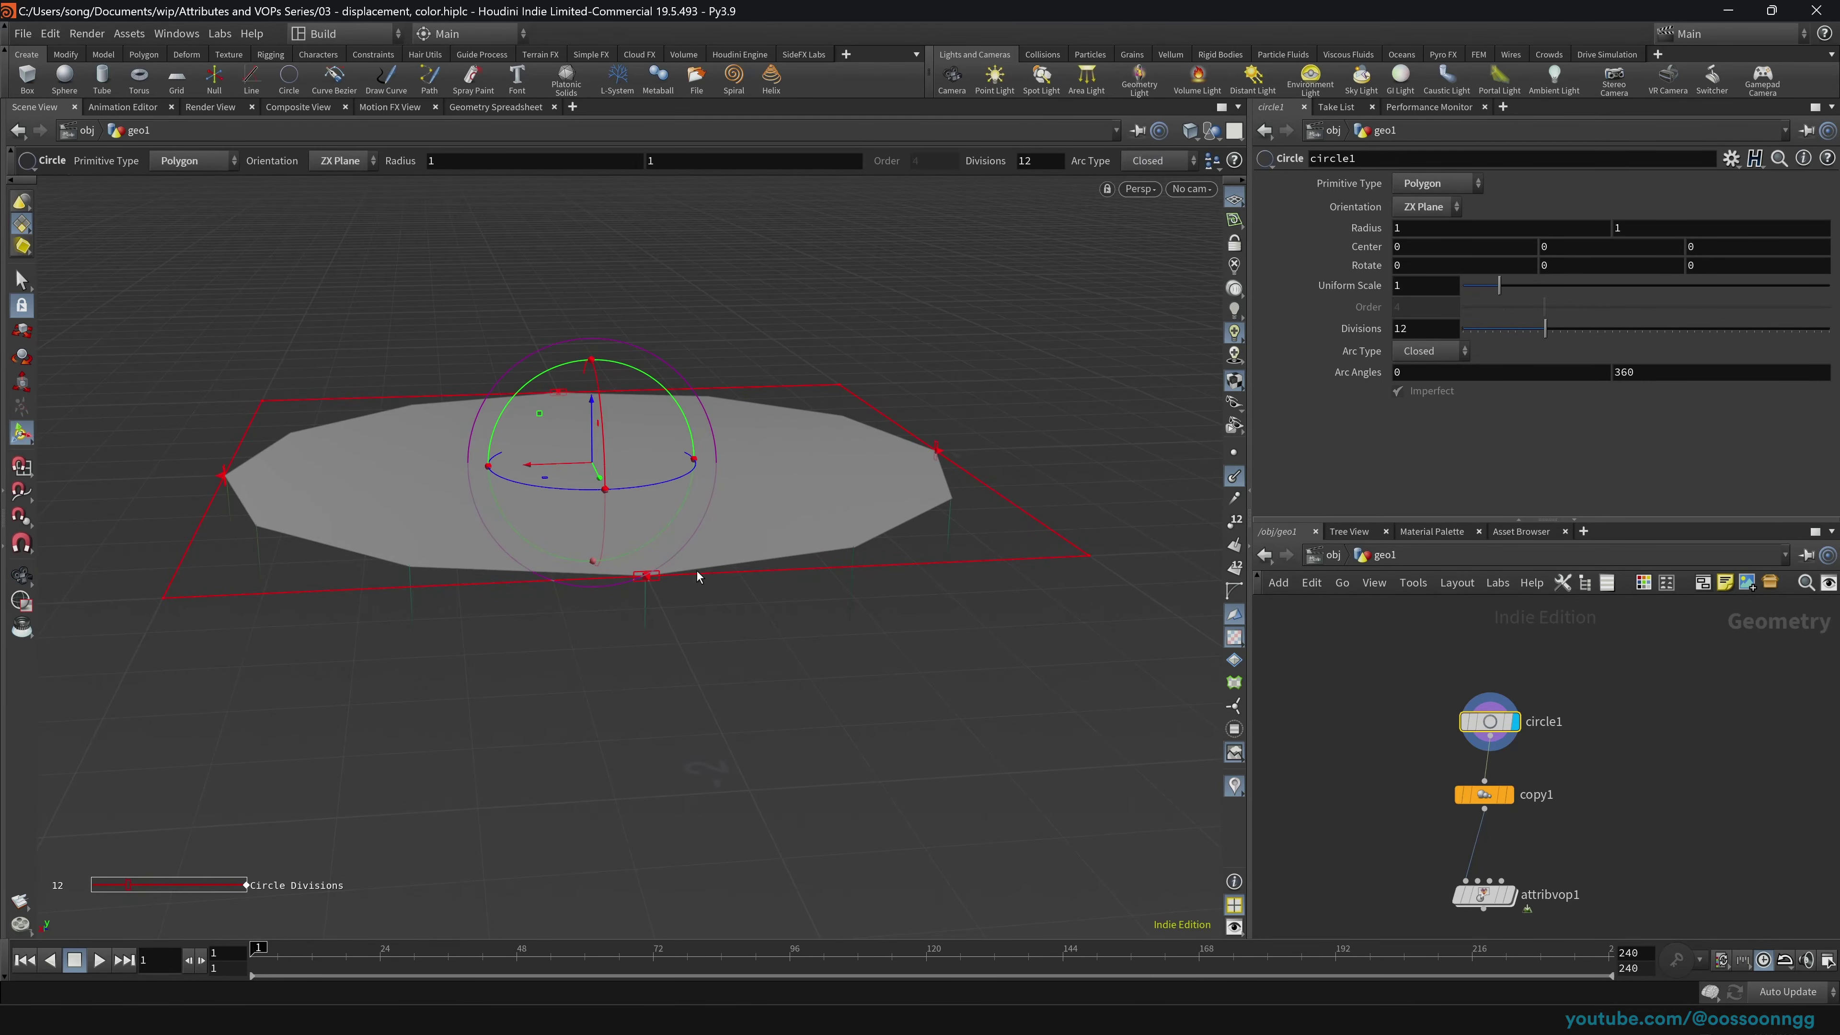
Step: Insert a PolyFrame node between the circle1 and copy1 nodes
drag(1489, 721, 1488, 680)
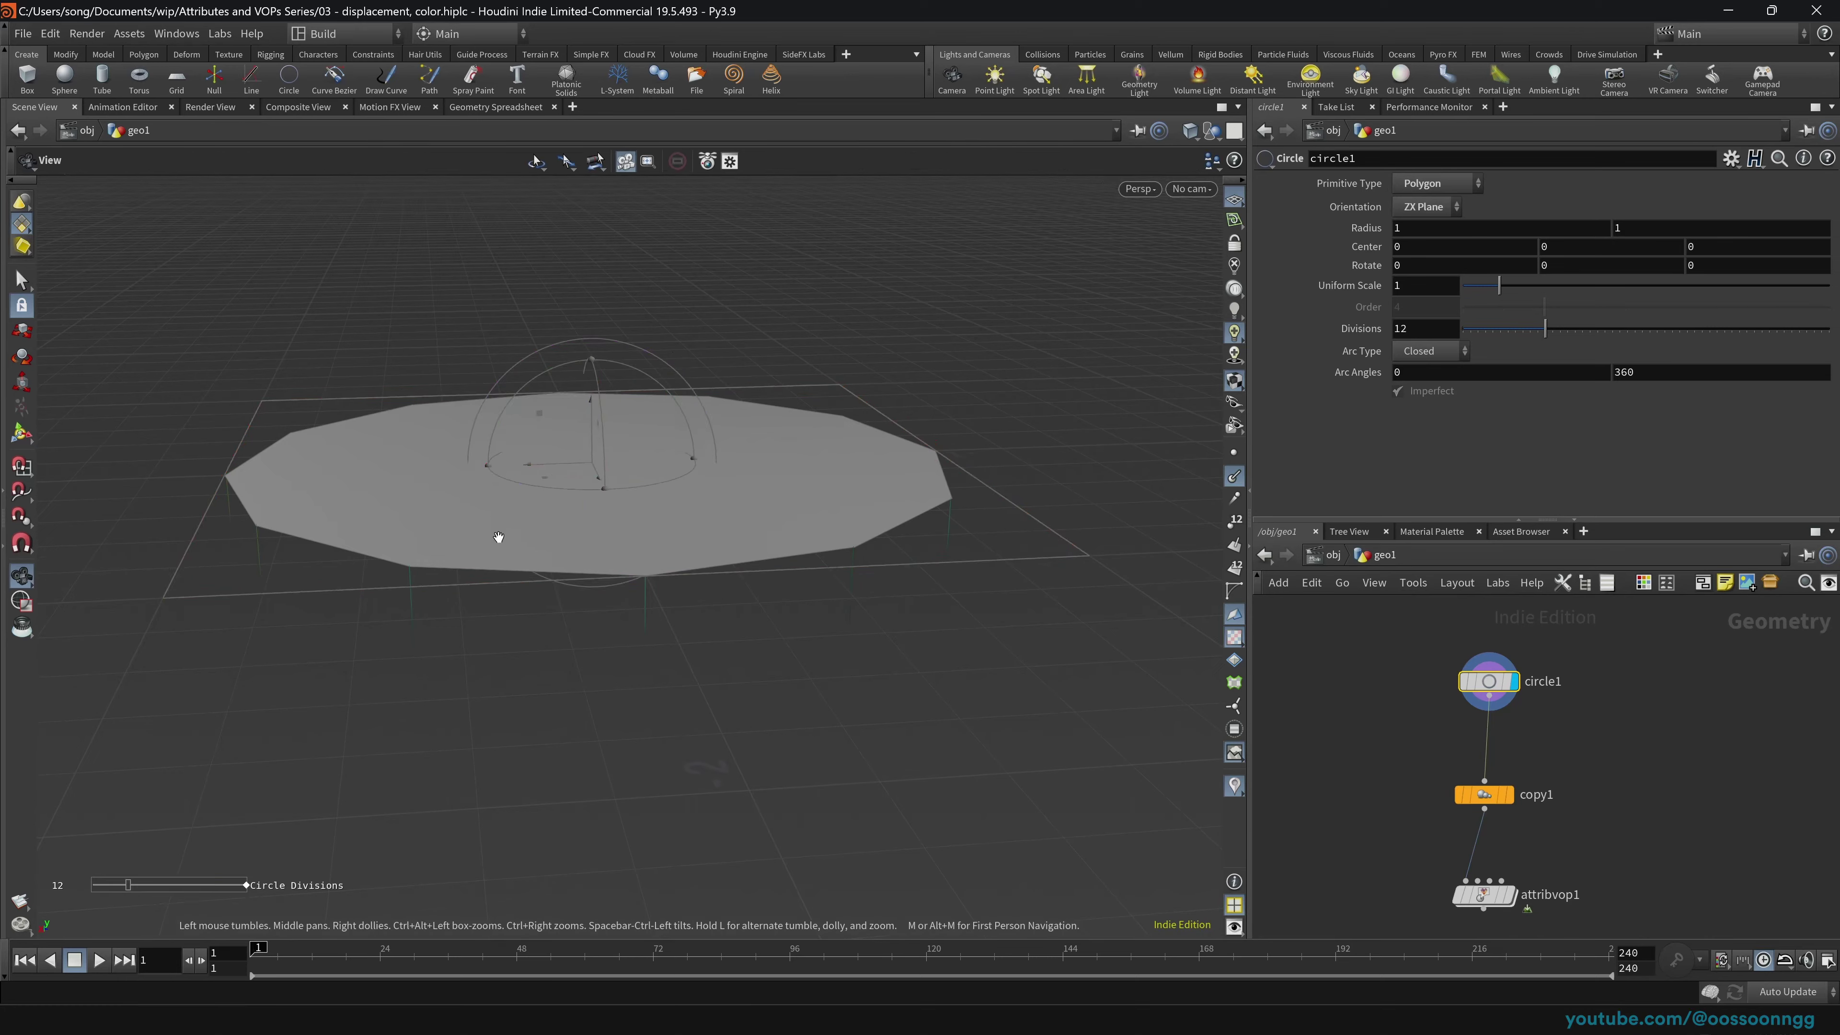
alt+drag(501, 539, 646, 480)
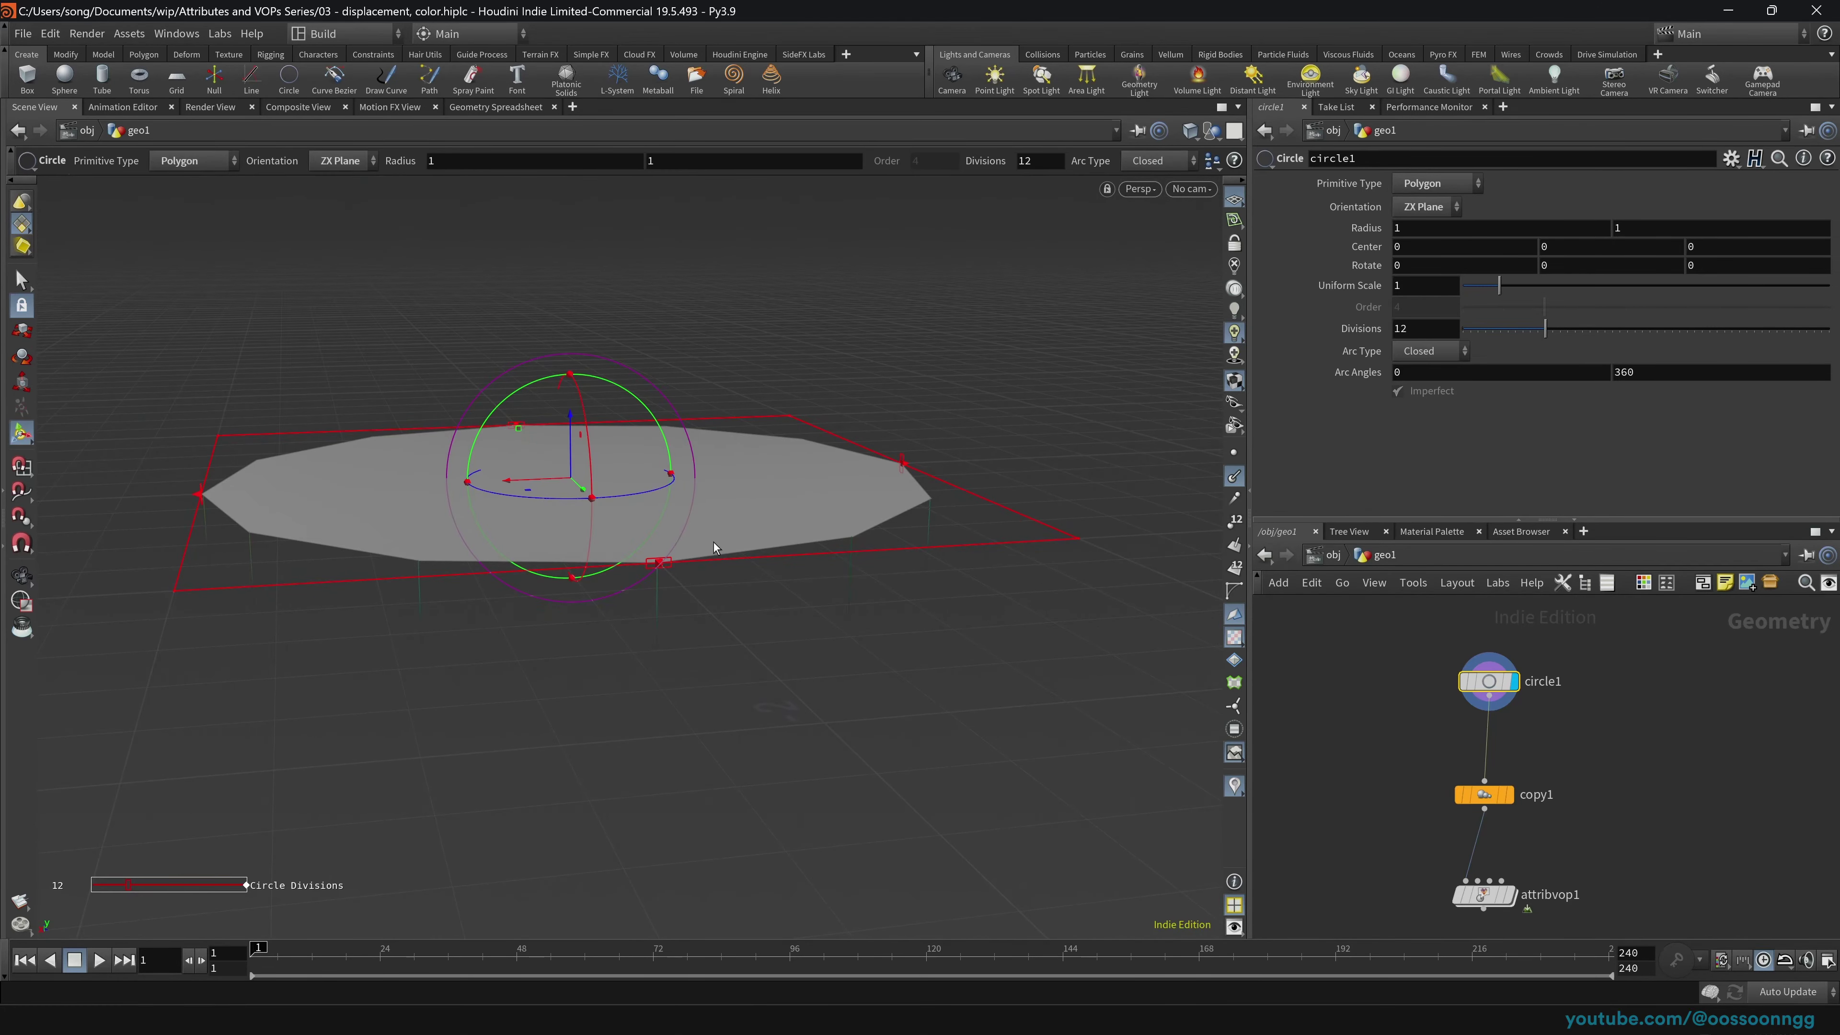
drag(941, 559, 805, 638)
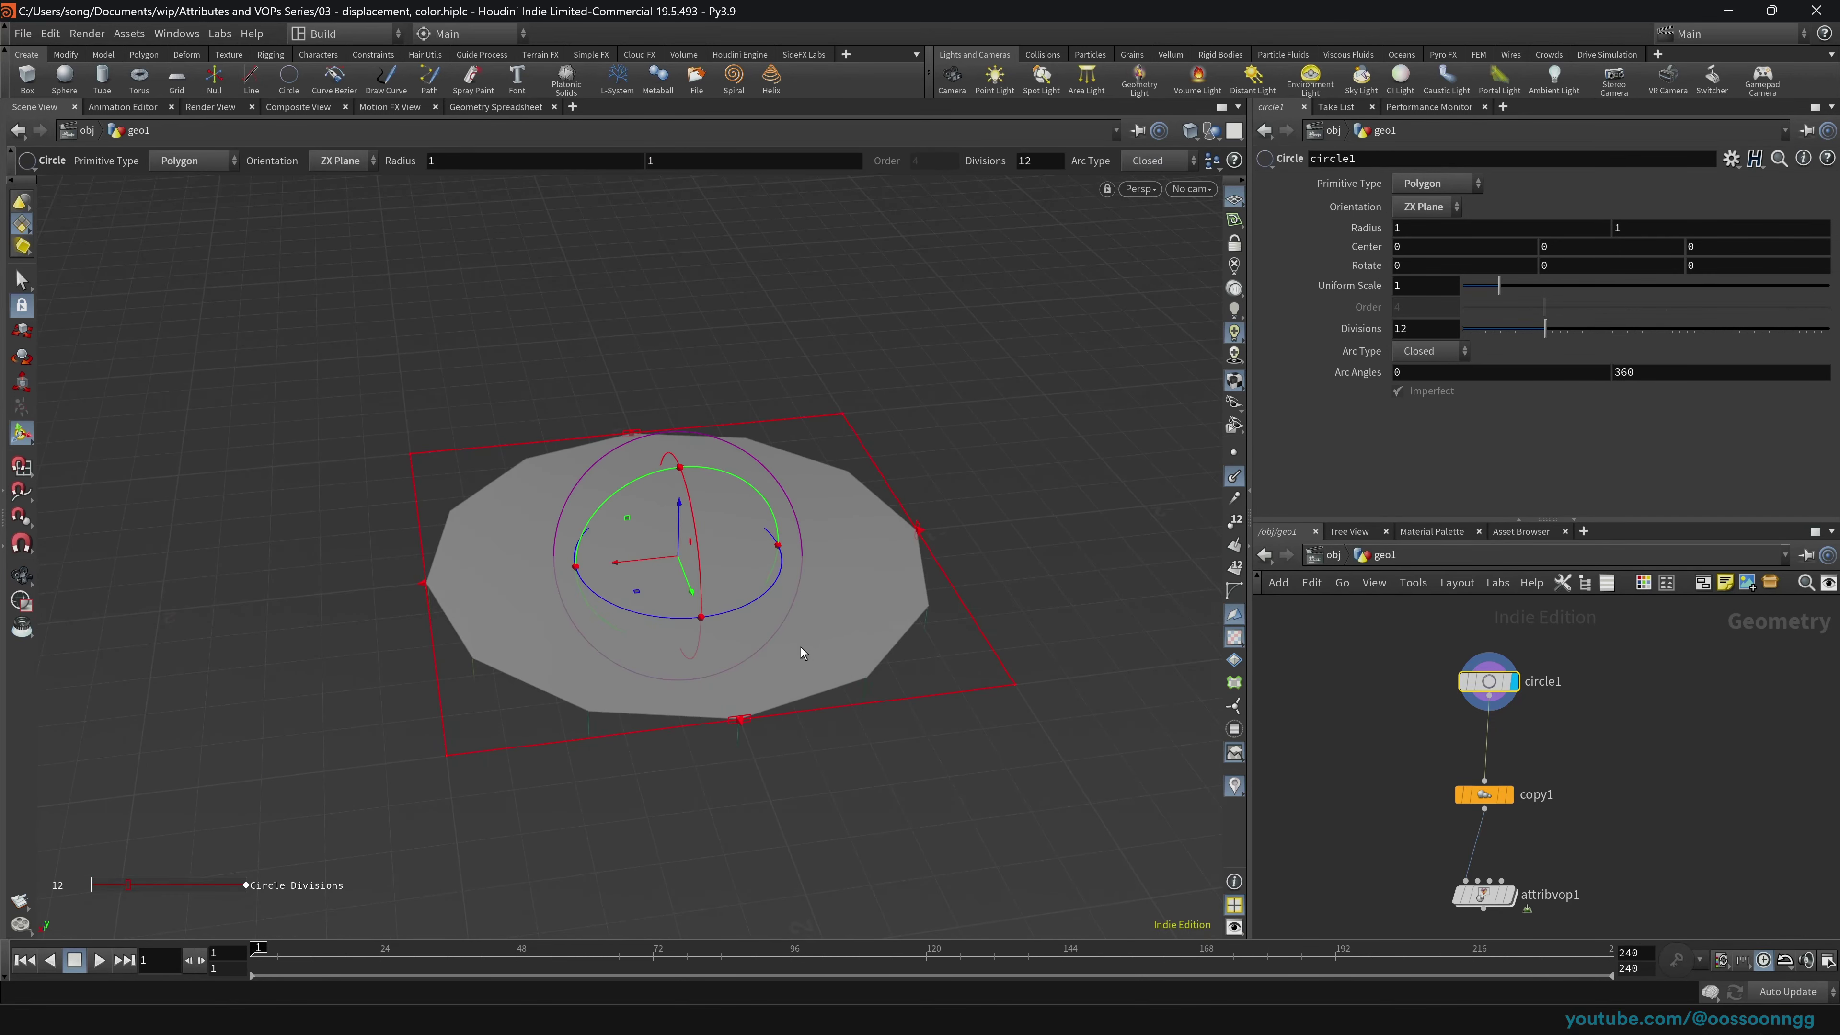
key(Tab)
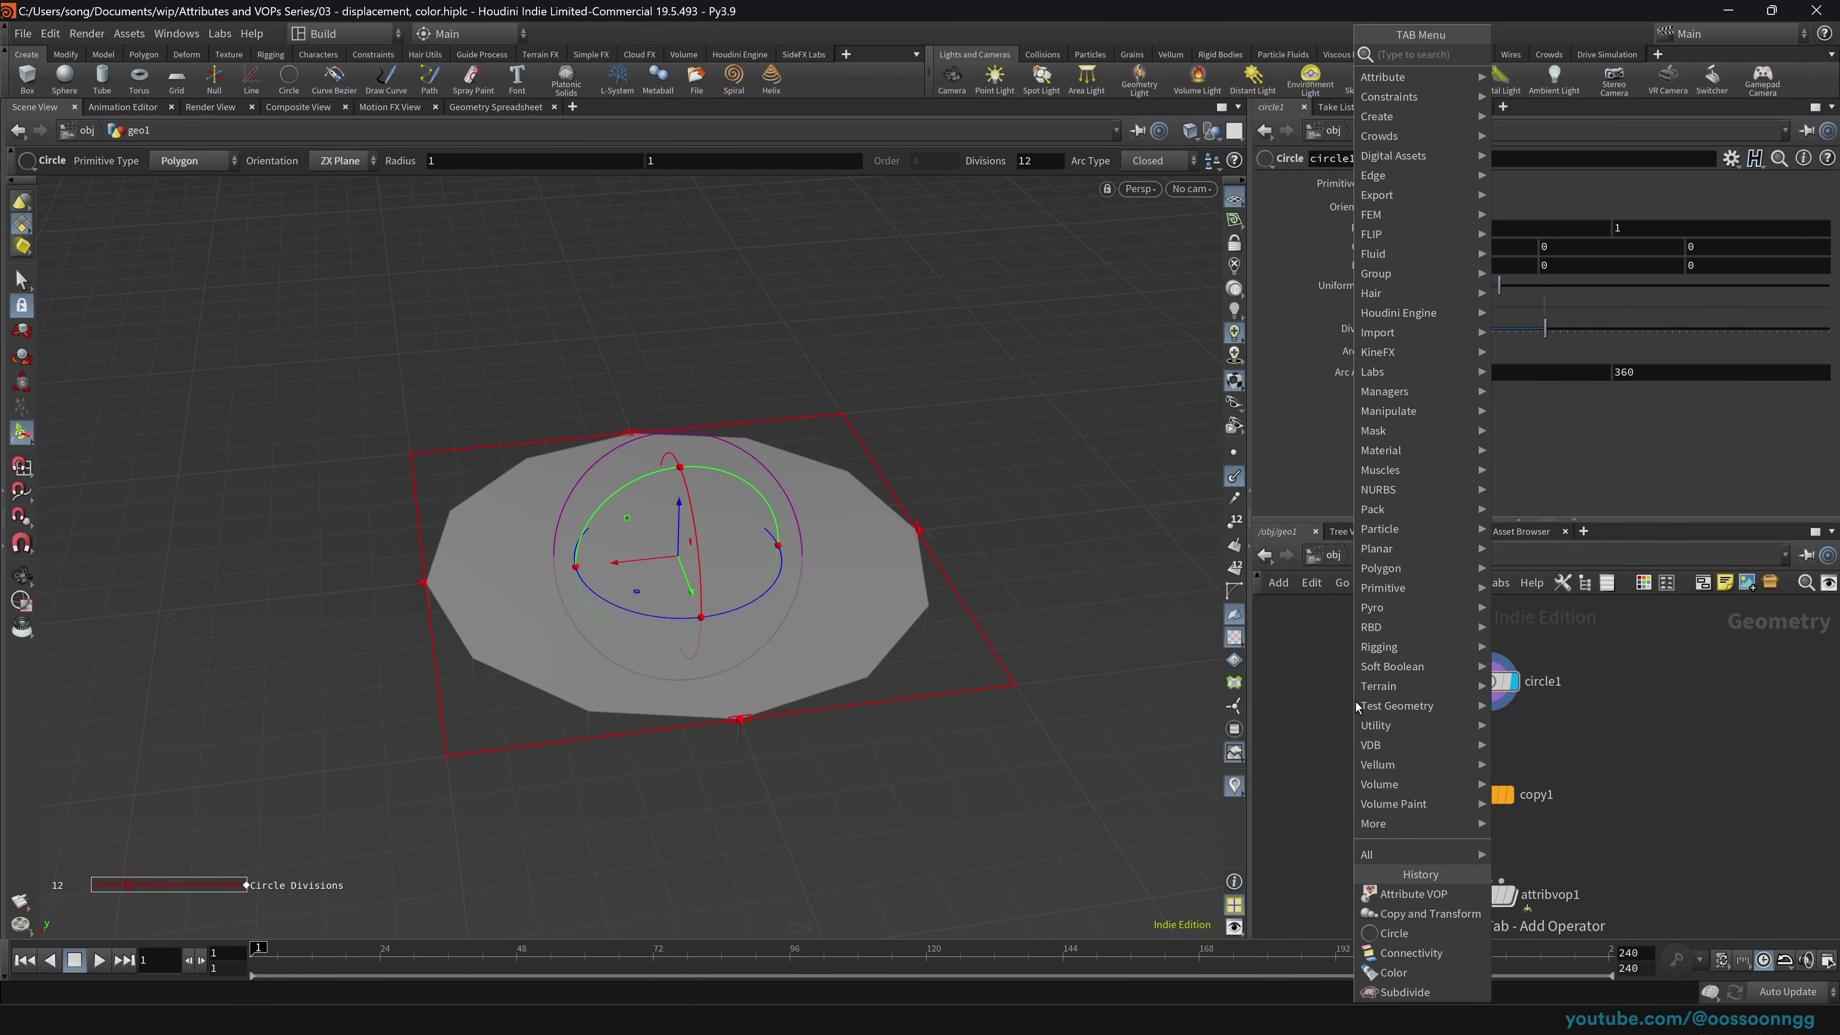
text(polyfra)
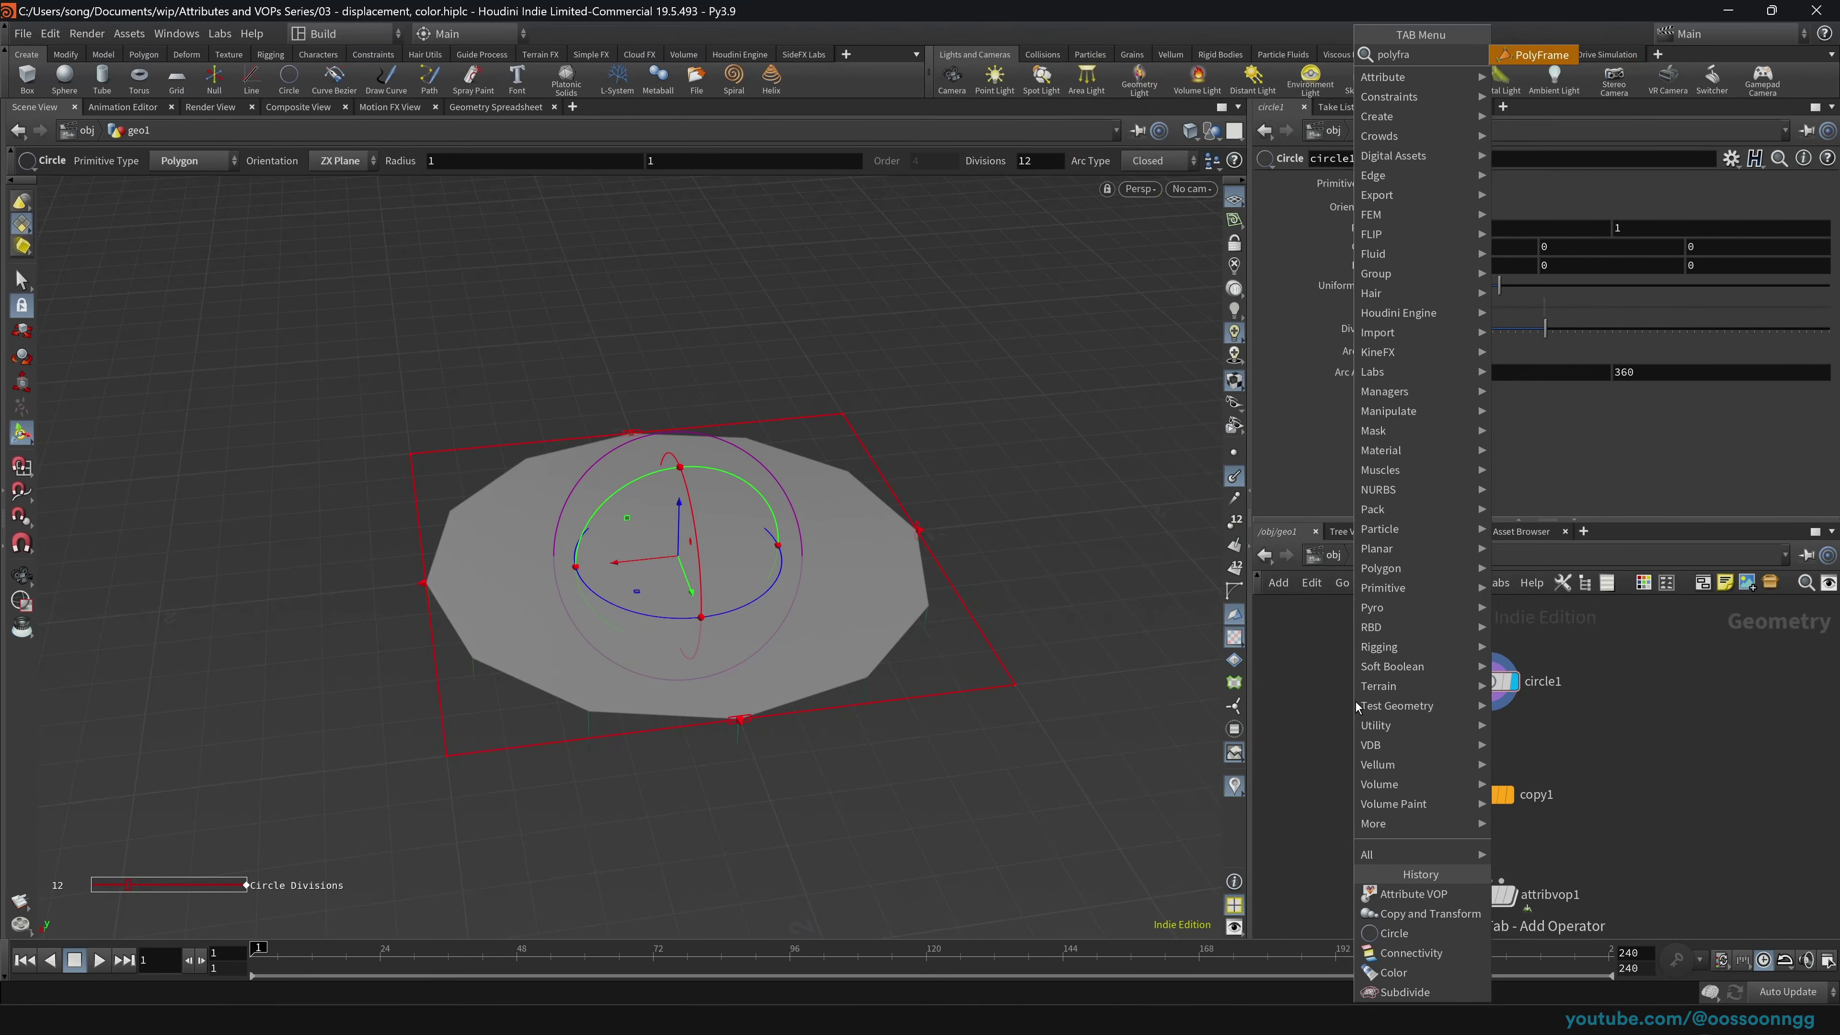
key(Return)
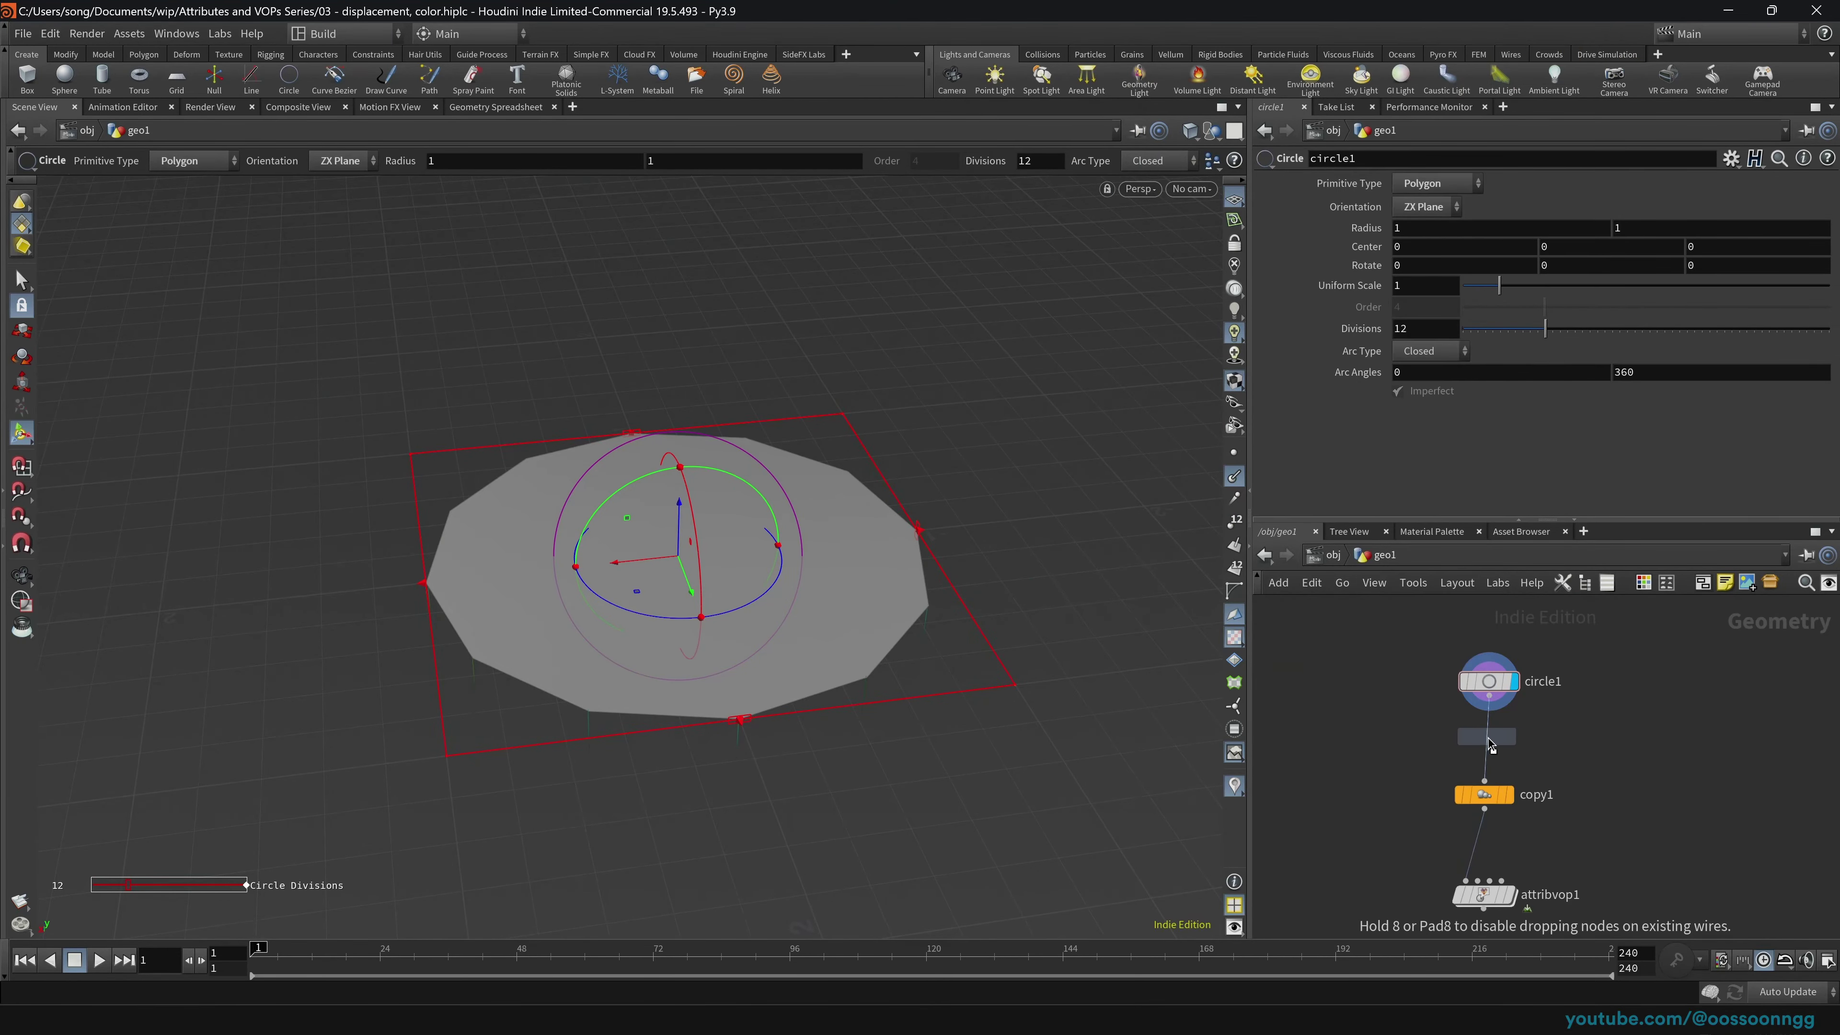
click(1489, 743)
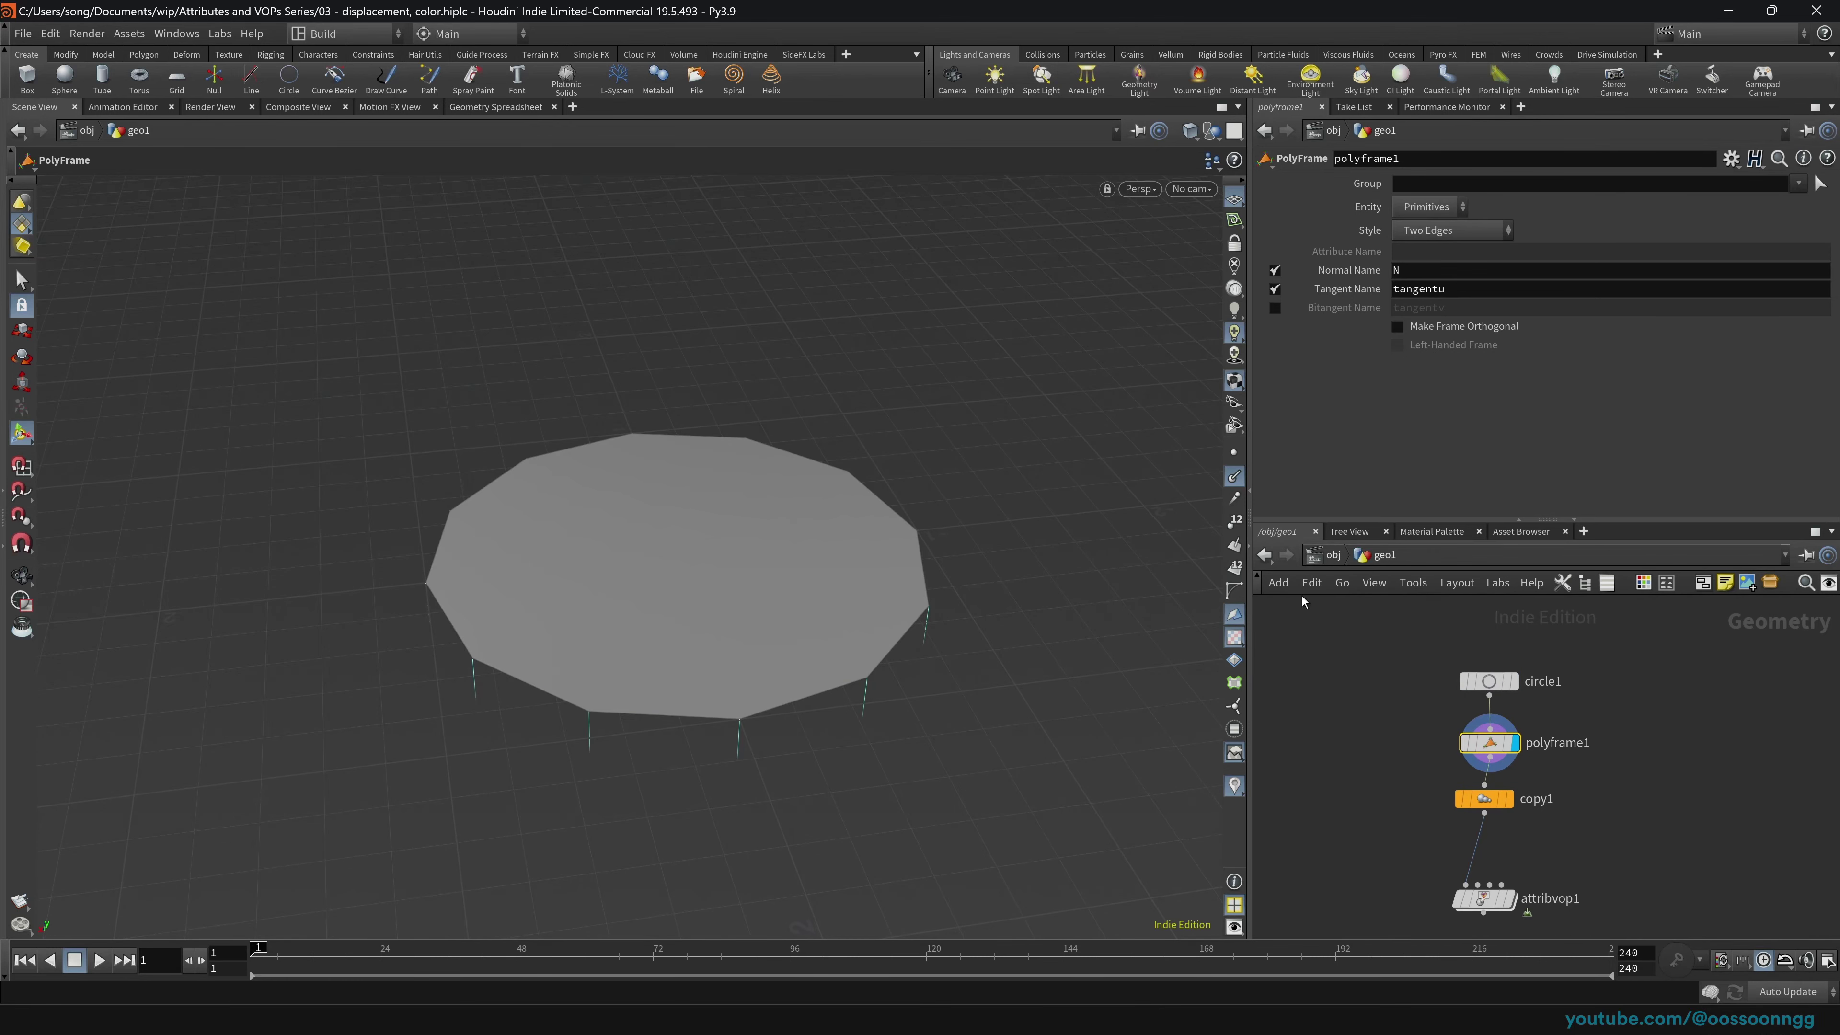
Step: Turn off the PolyFrame's normal output and set its tangent name to N
key(space)
drag(856, 649, 792, 616)
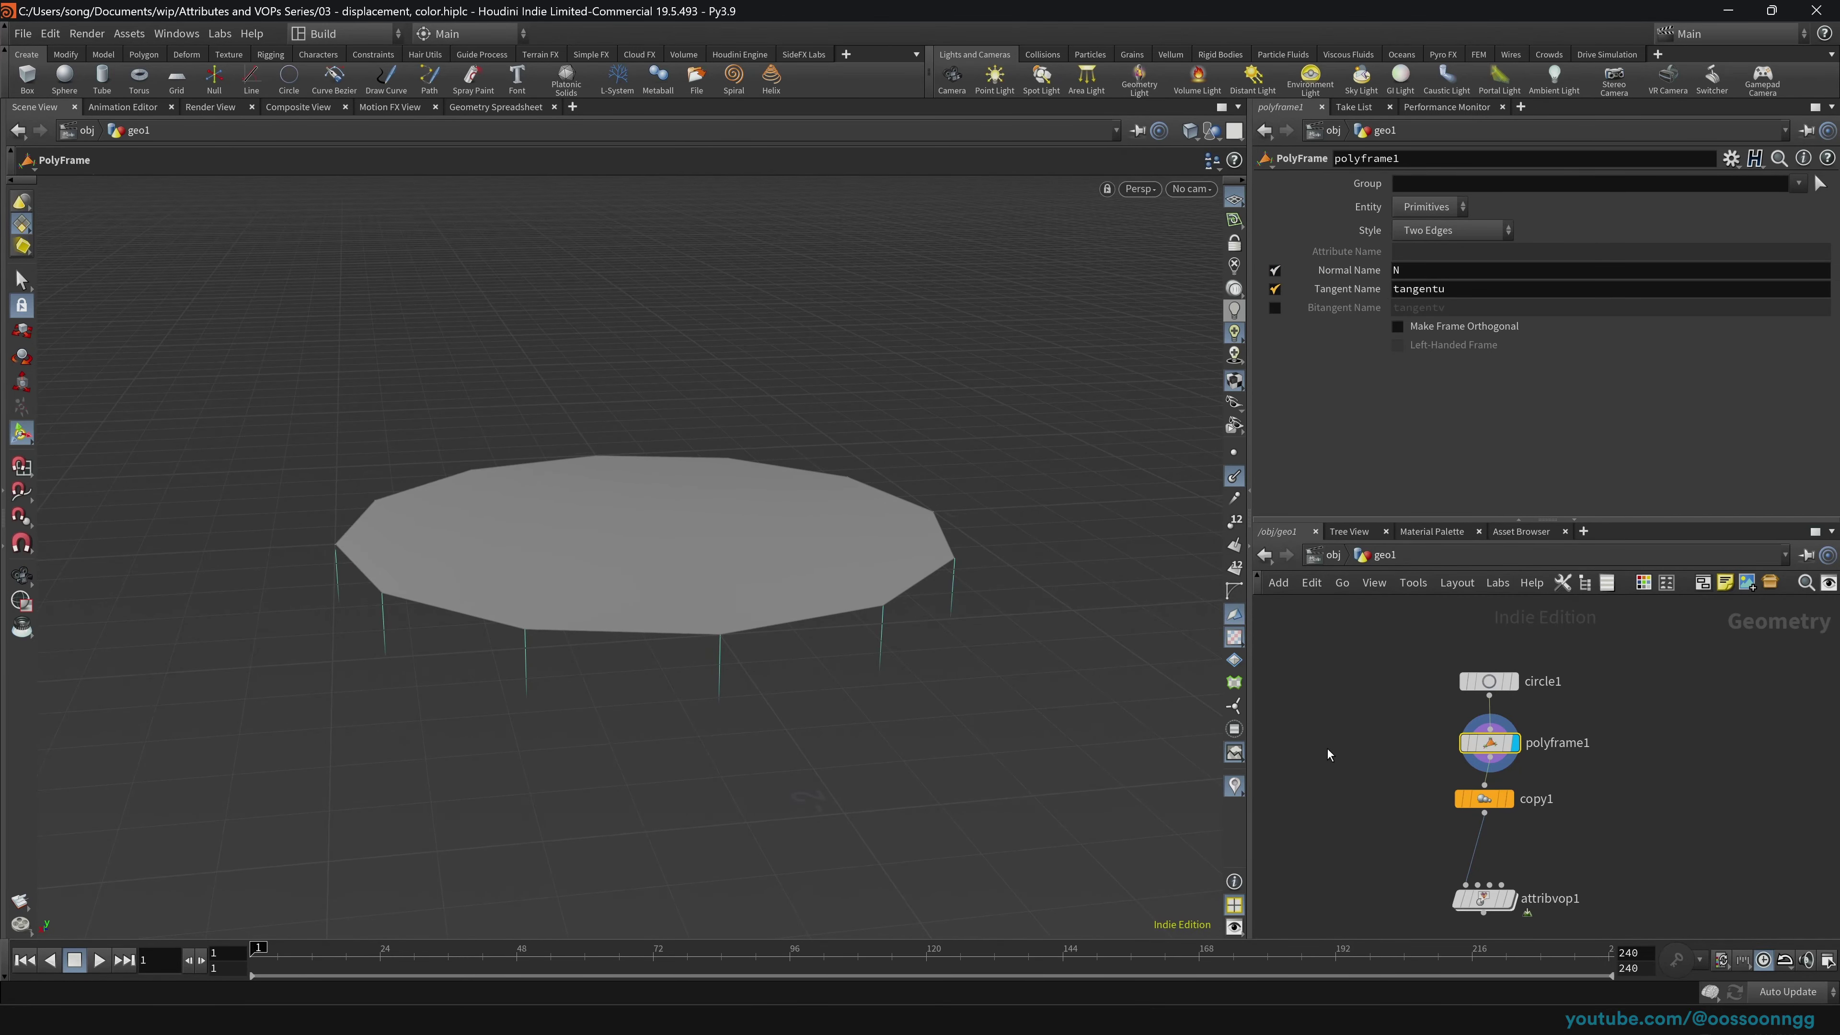
click(1510, 681)
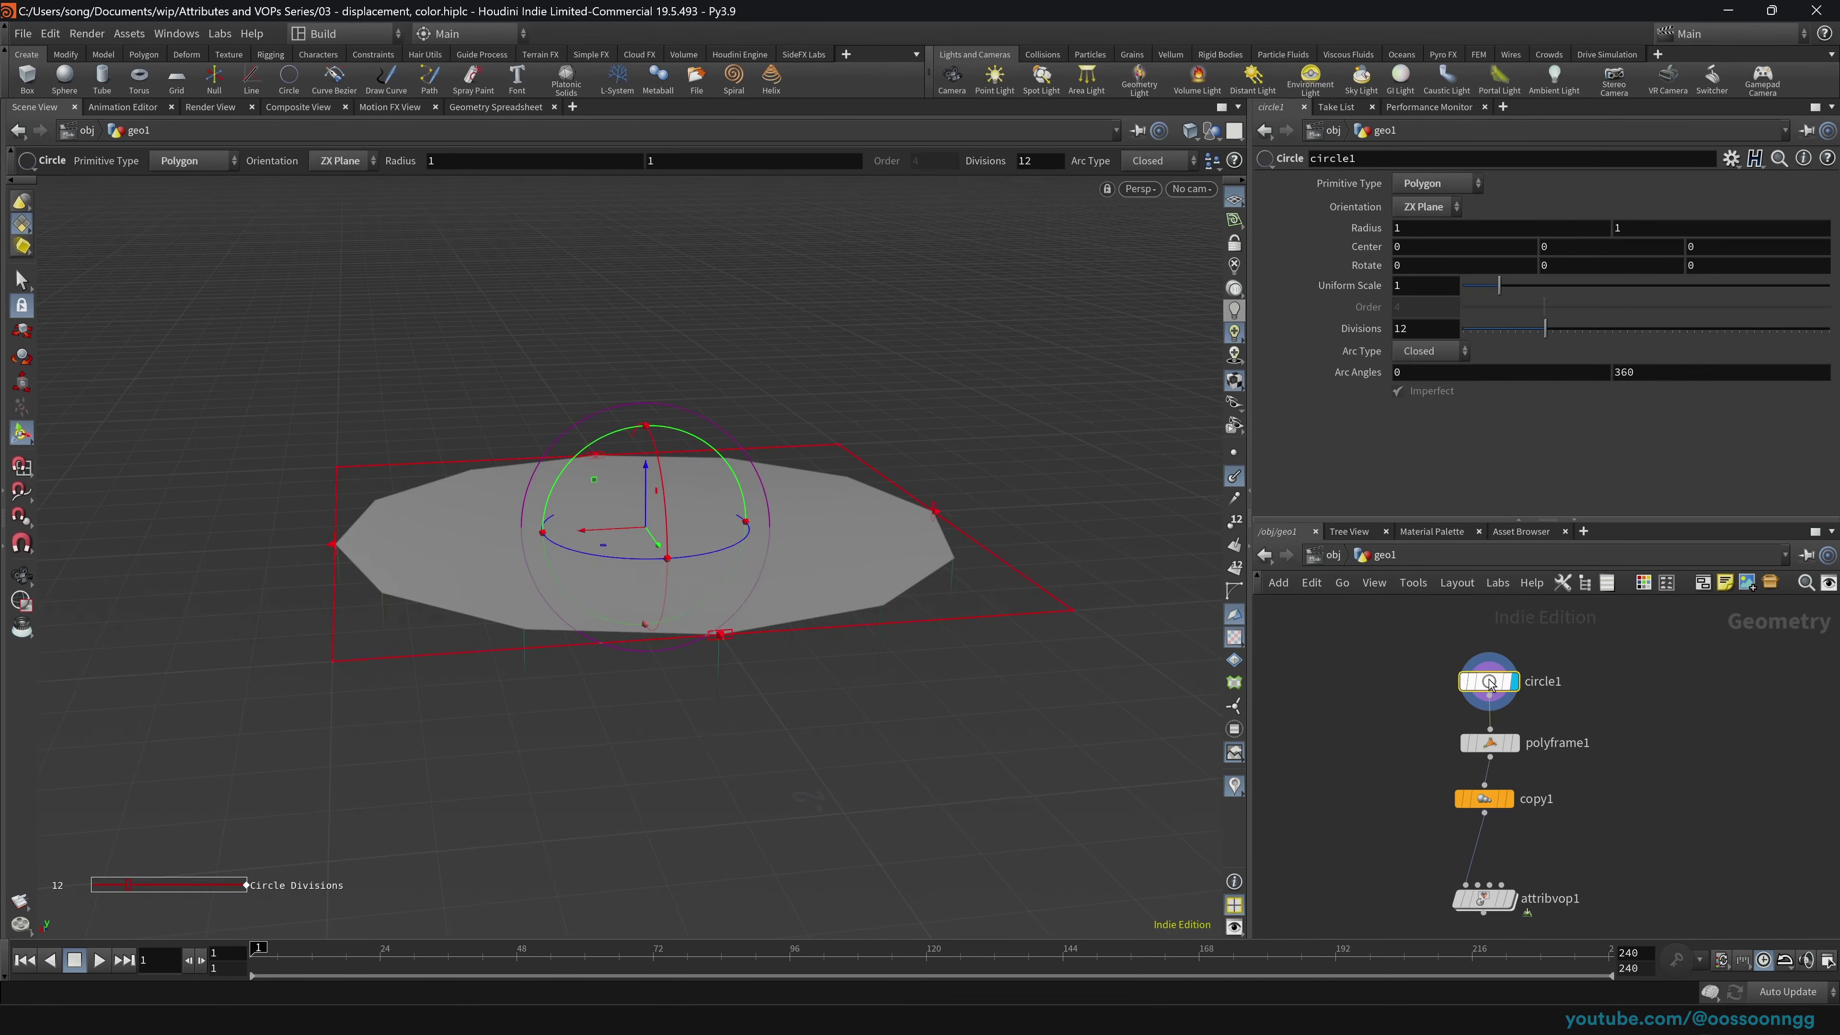
click(1510, 742)
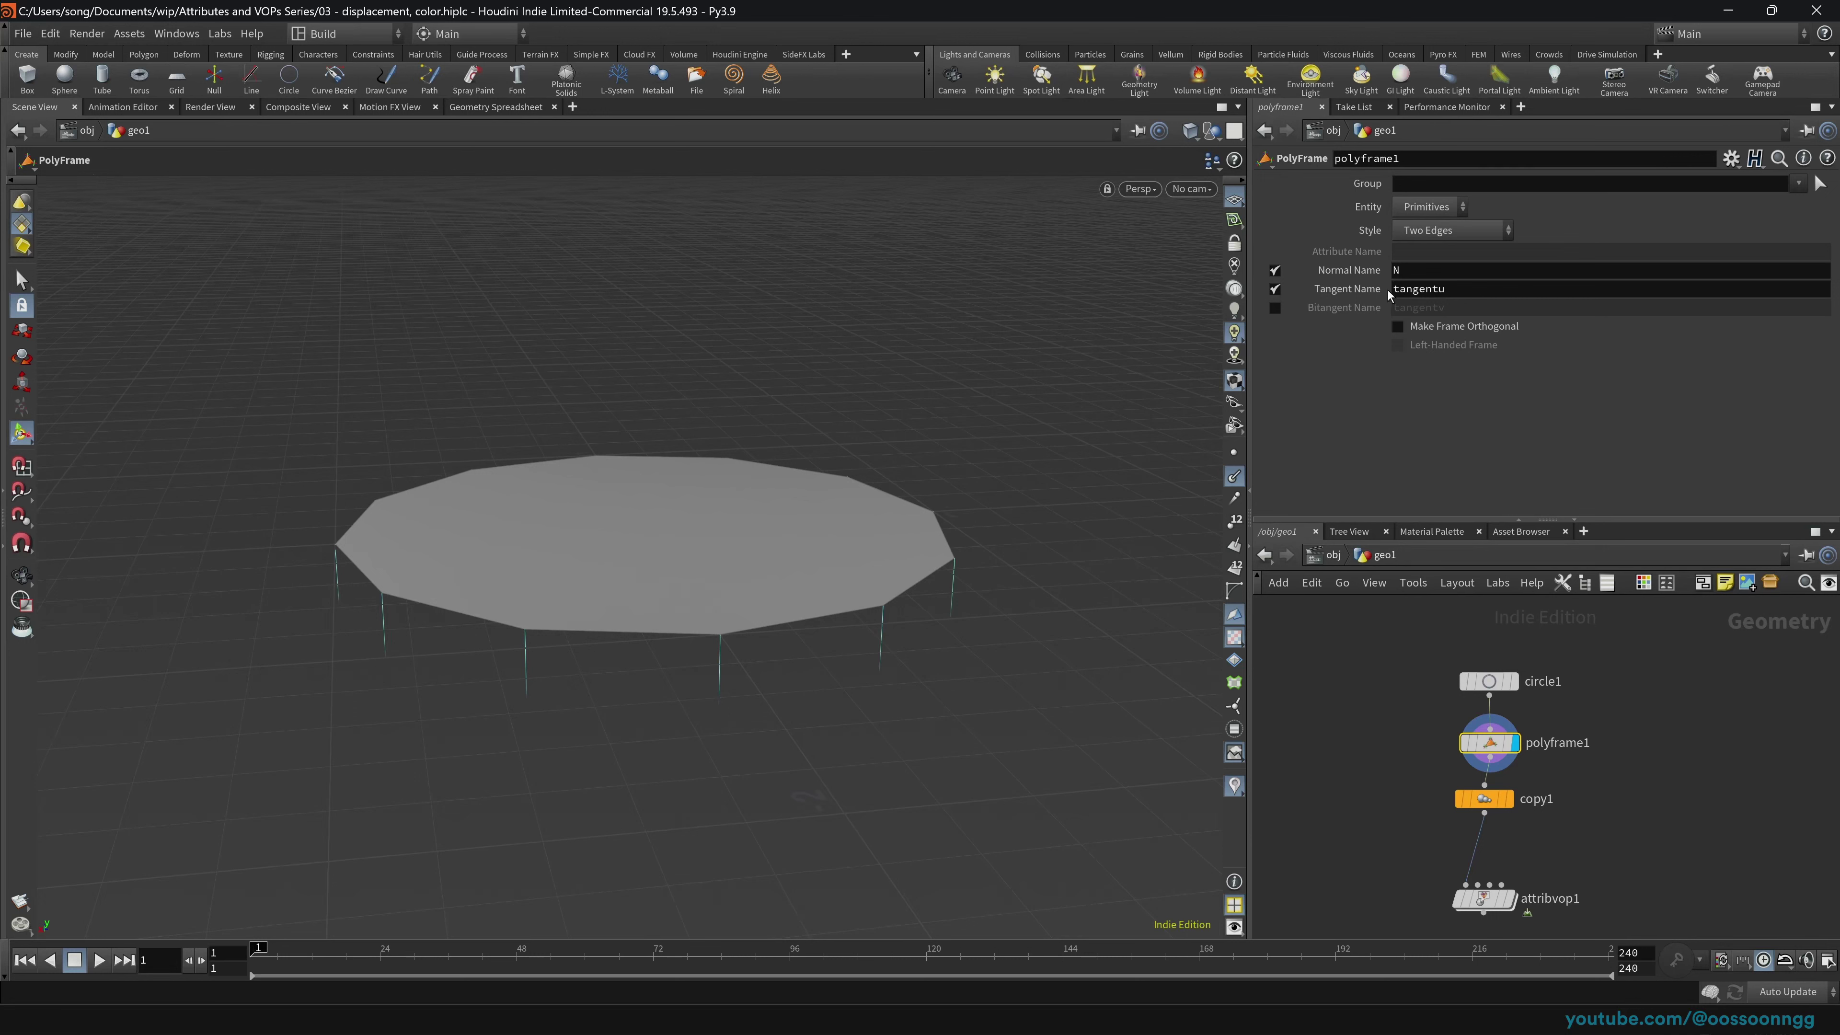
click(1275, 271)
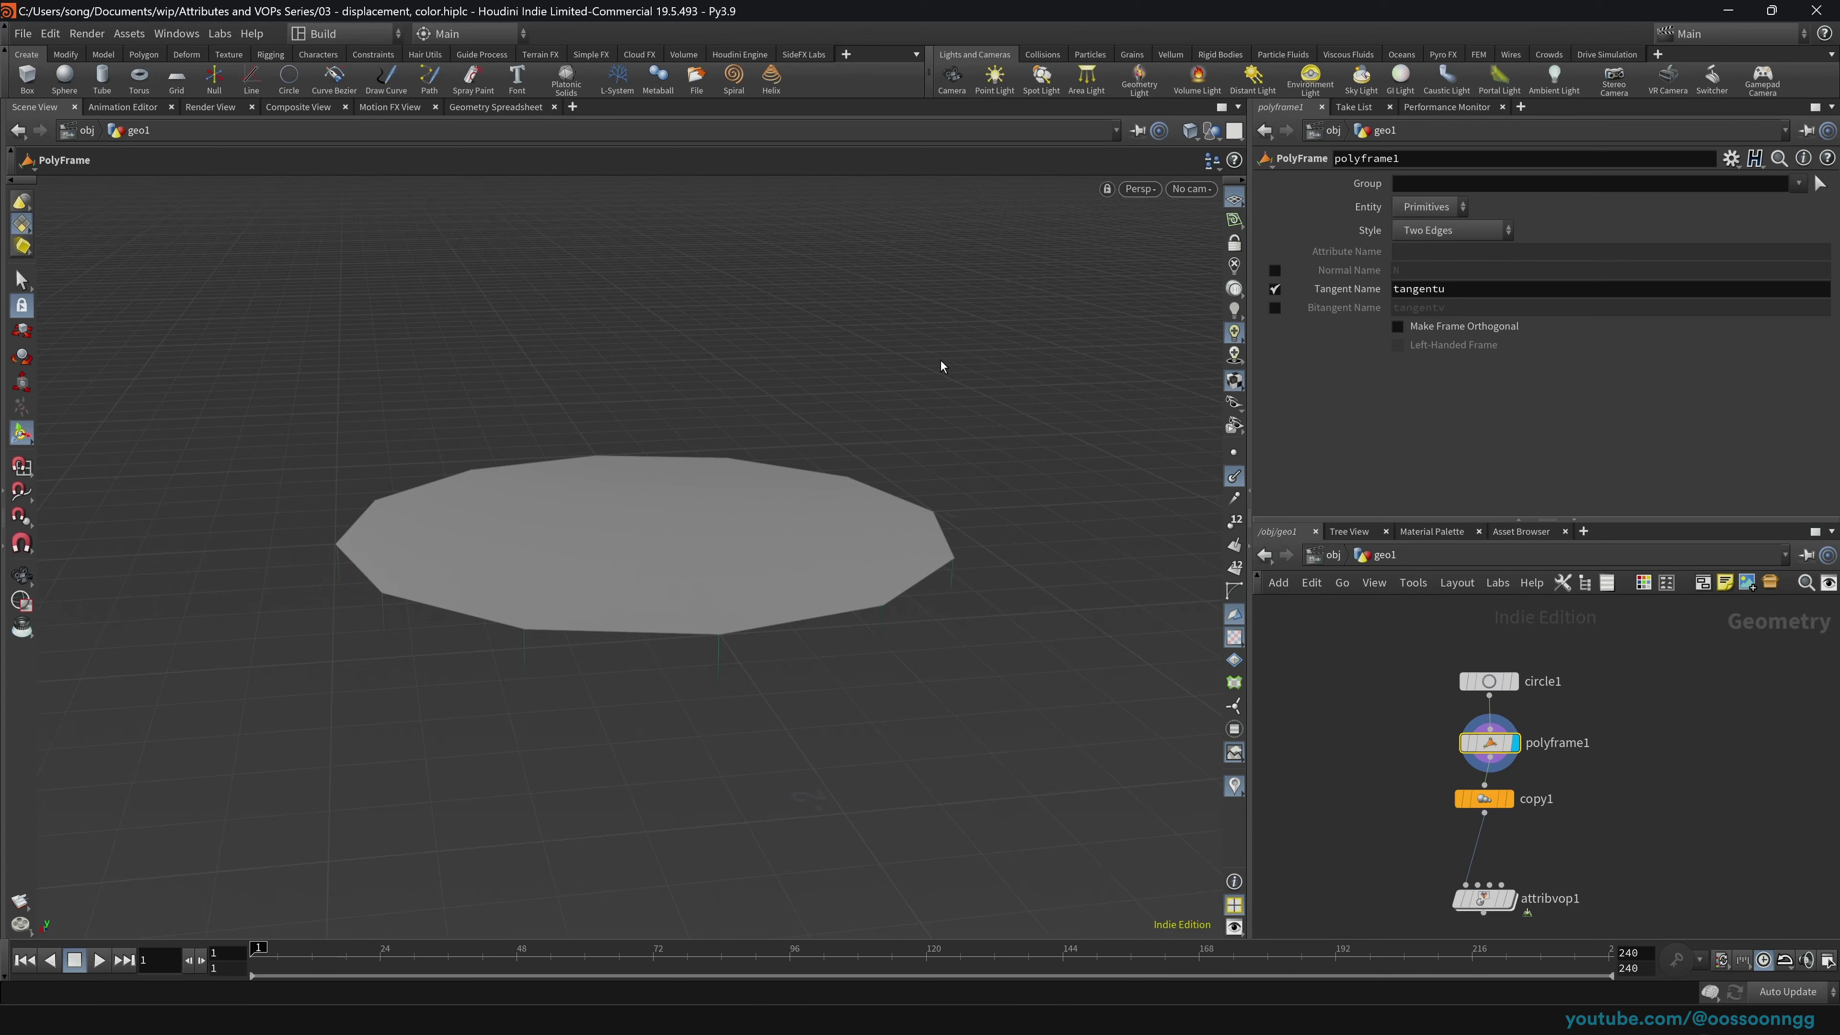
double_click(1511, 299)
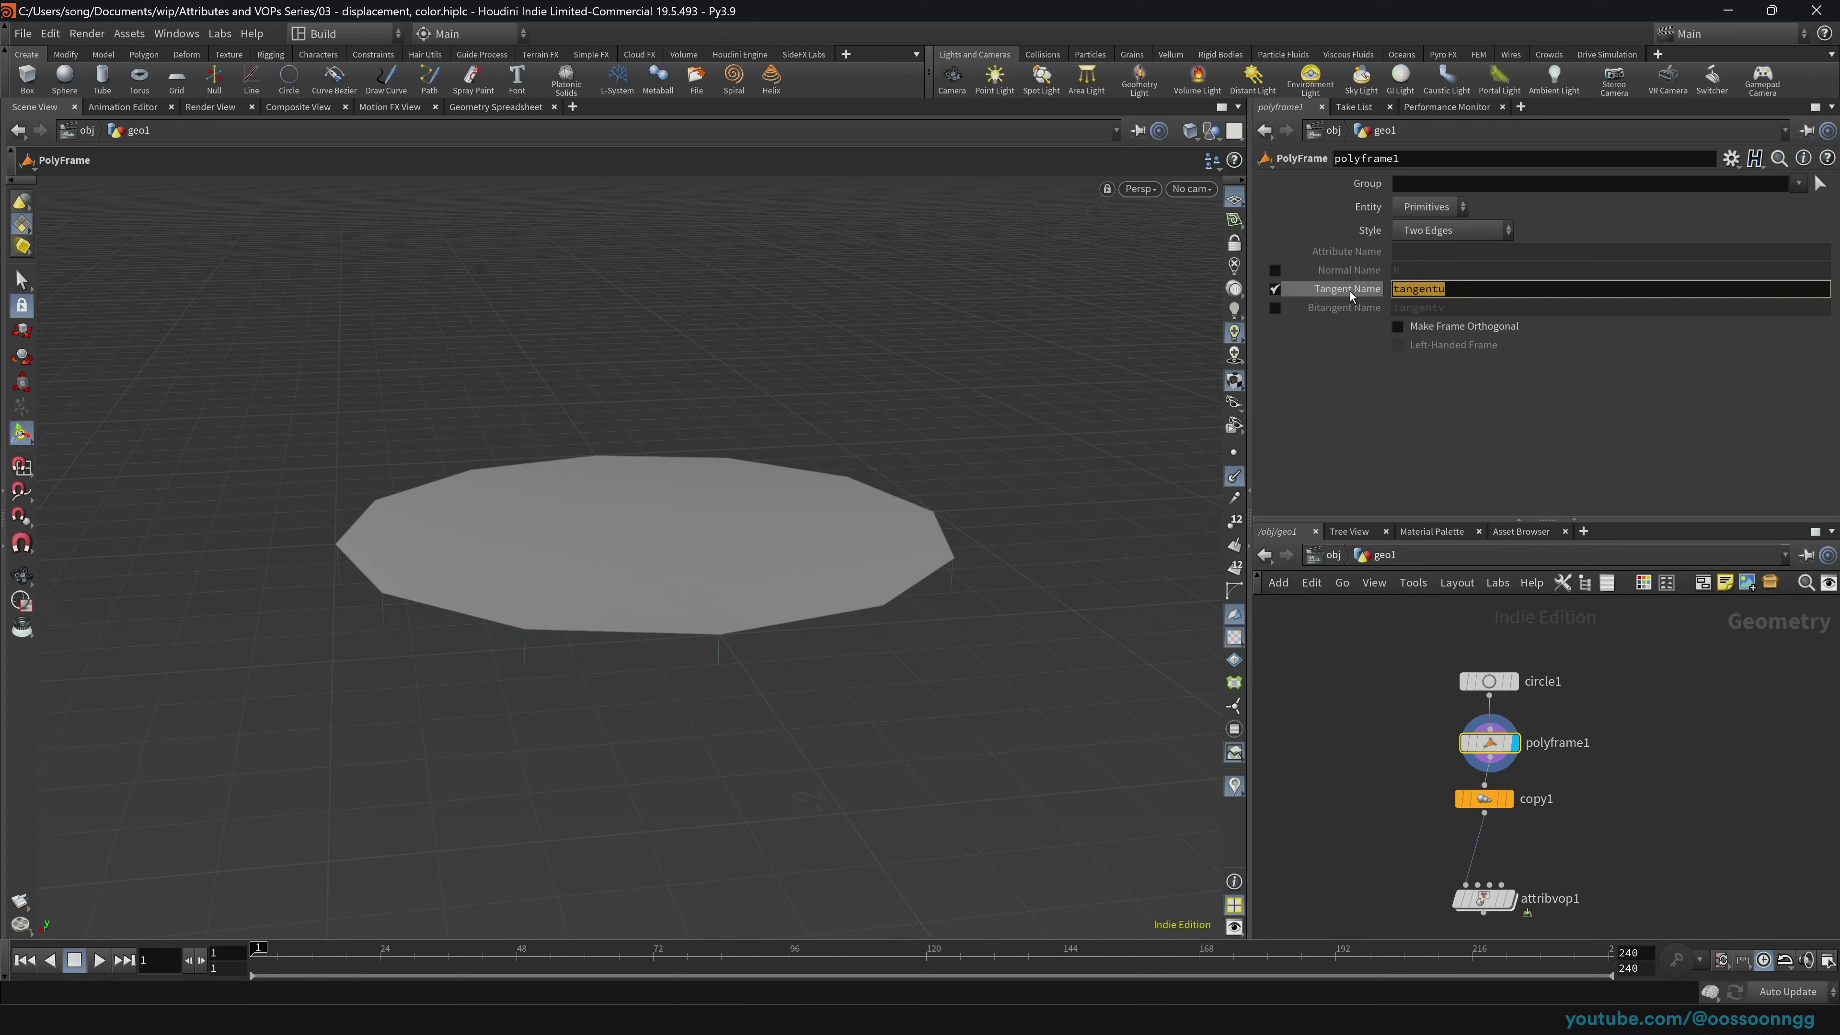
text(N)
click(1040, 500)
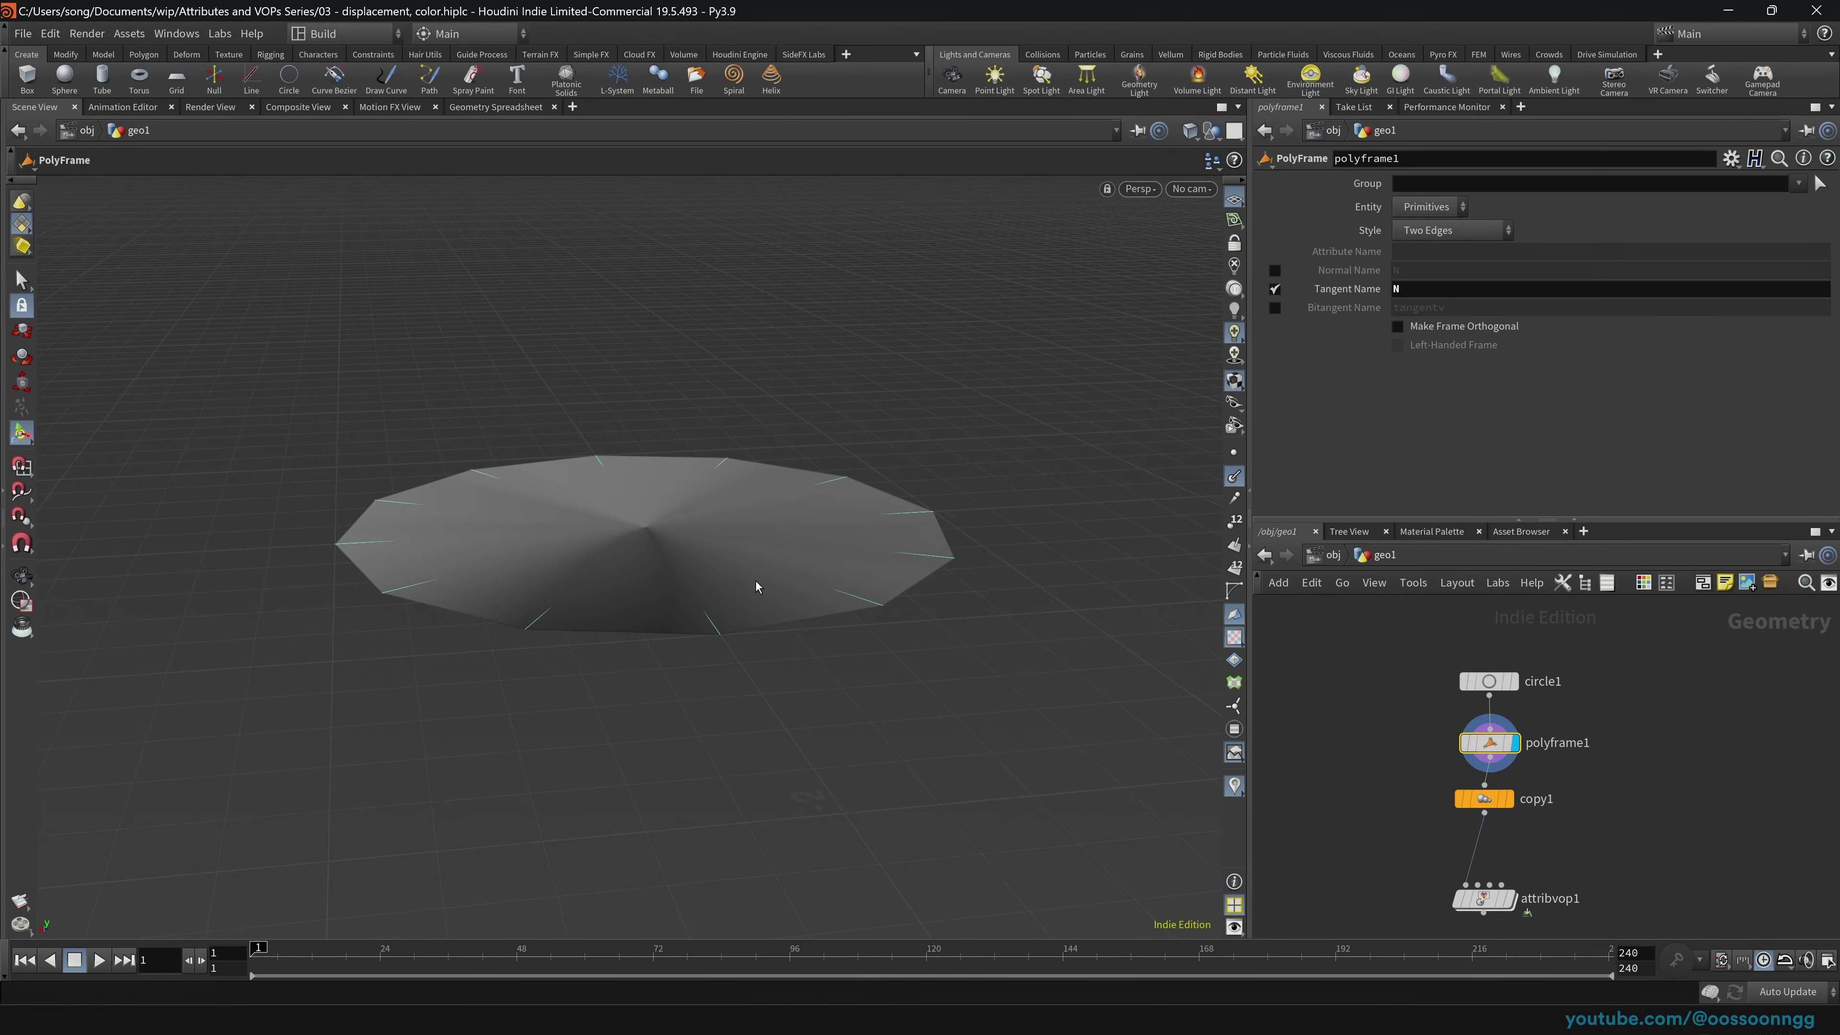
Step: Examine the direction of the PolyFrame's point normals around the circle, toggling the normals display off and on
alt+drag(754, 581, 716, 679)
click(1226, 476)
key(Escape)
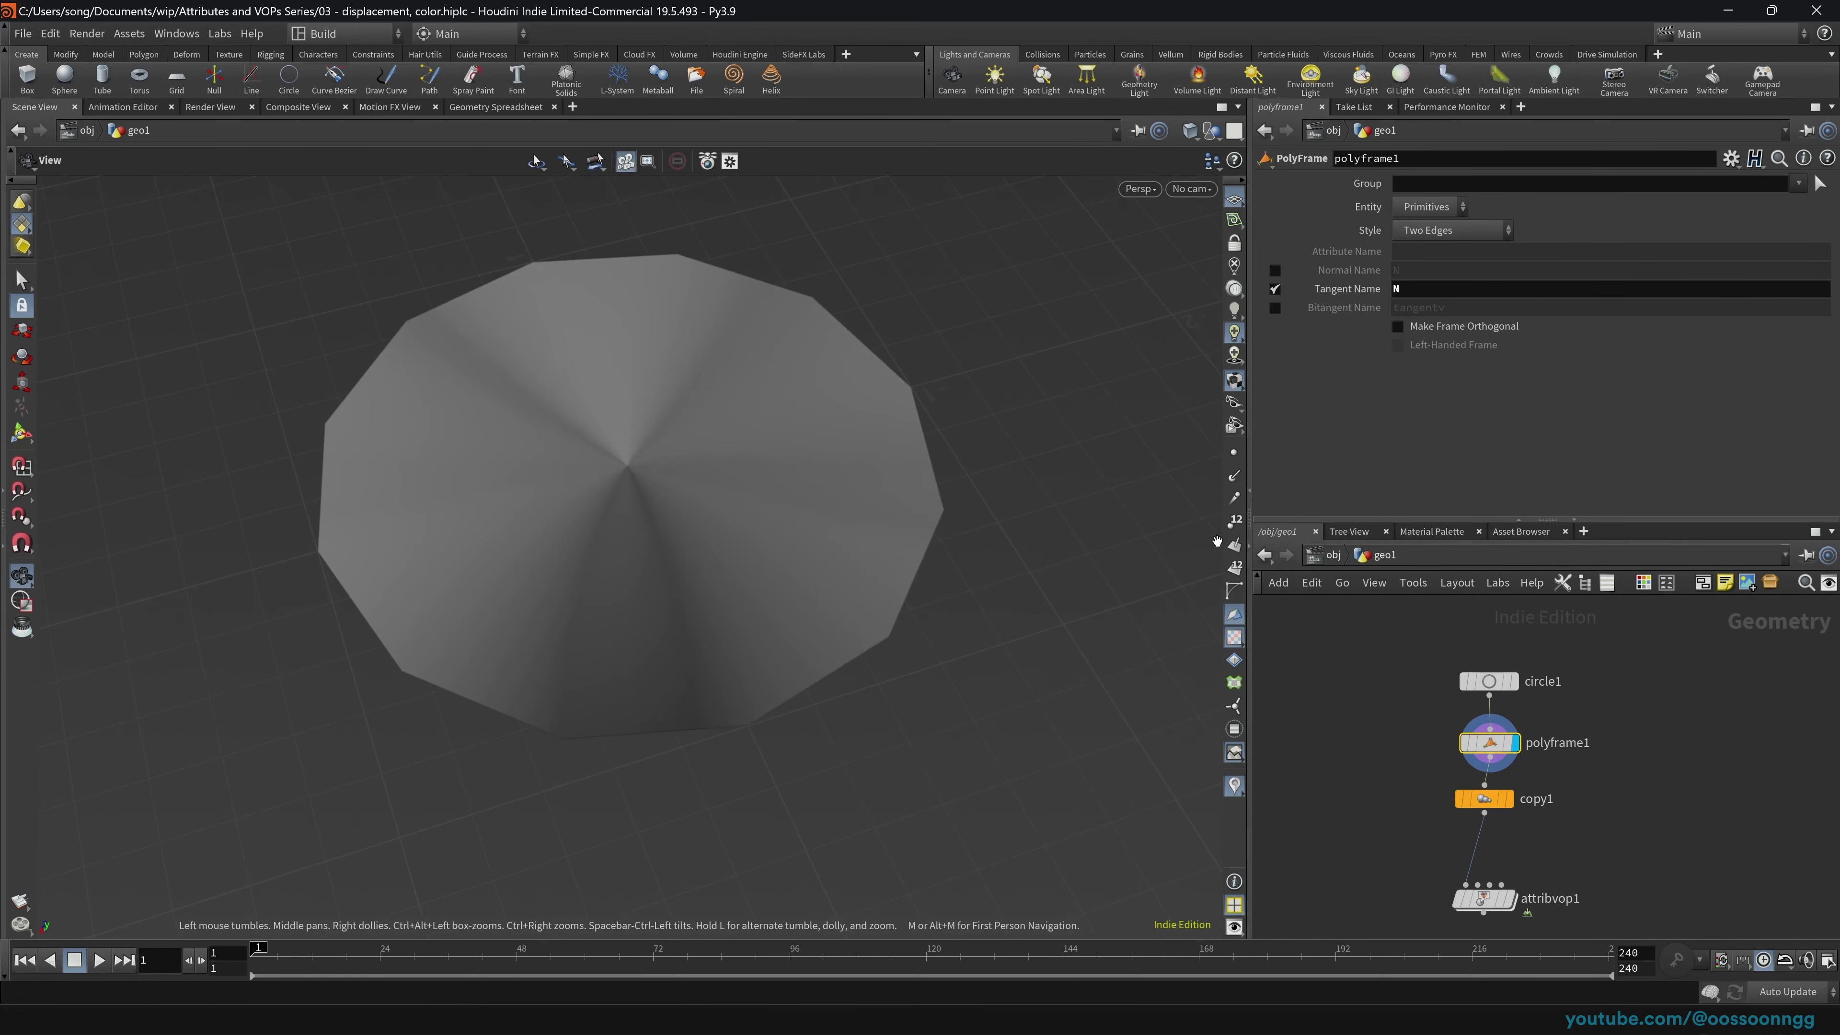
click(1234, 475)
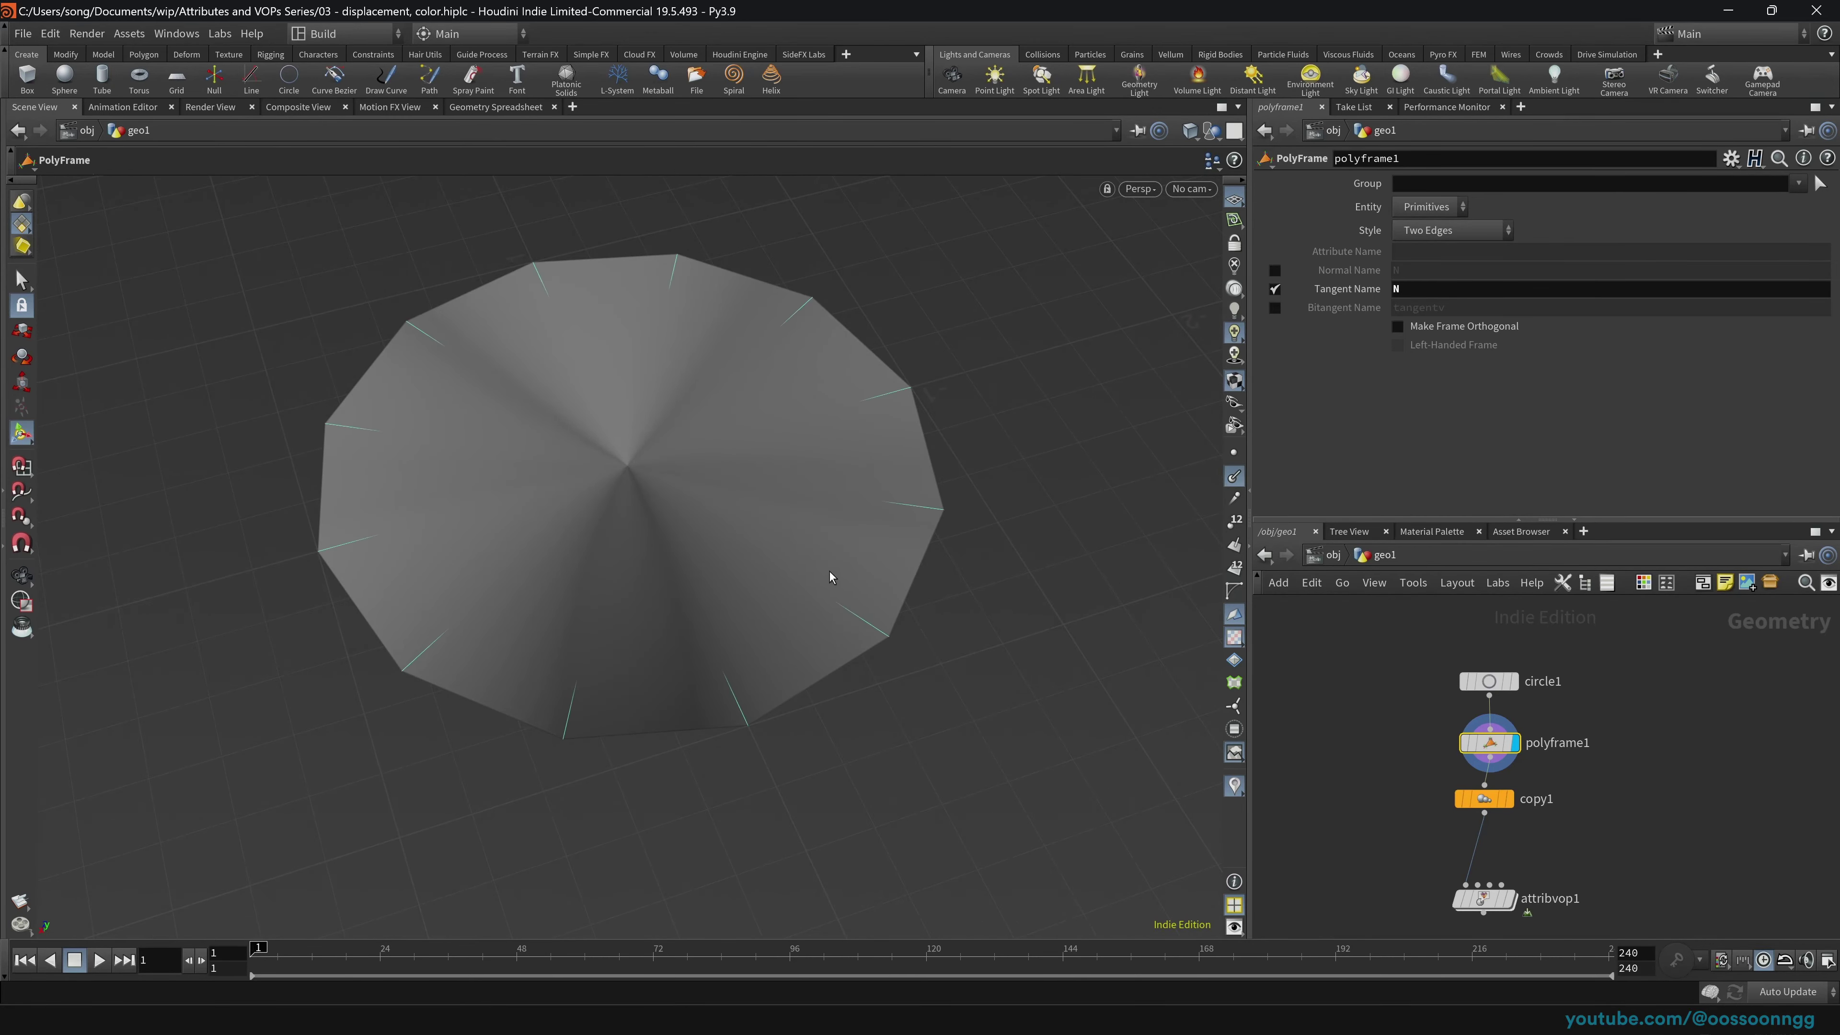
alt+middle_drag(825, 572, 965, 559)
mouse_move(853, 569)
alt+mouse_down()
mouse_move(826, 564)
mouse_move(809, 513)
mouse_move(892, 555)
mouse_move(842, 579)
alt+mouse_up()
key(Return)
middle_drag(1370, 778, 1375, 719)
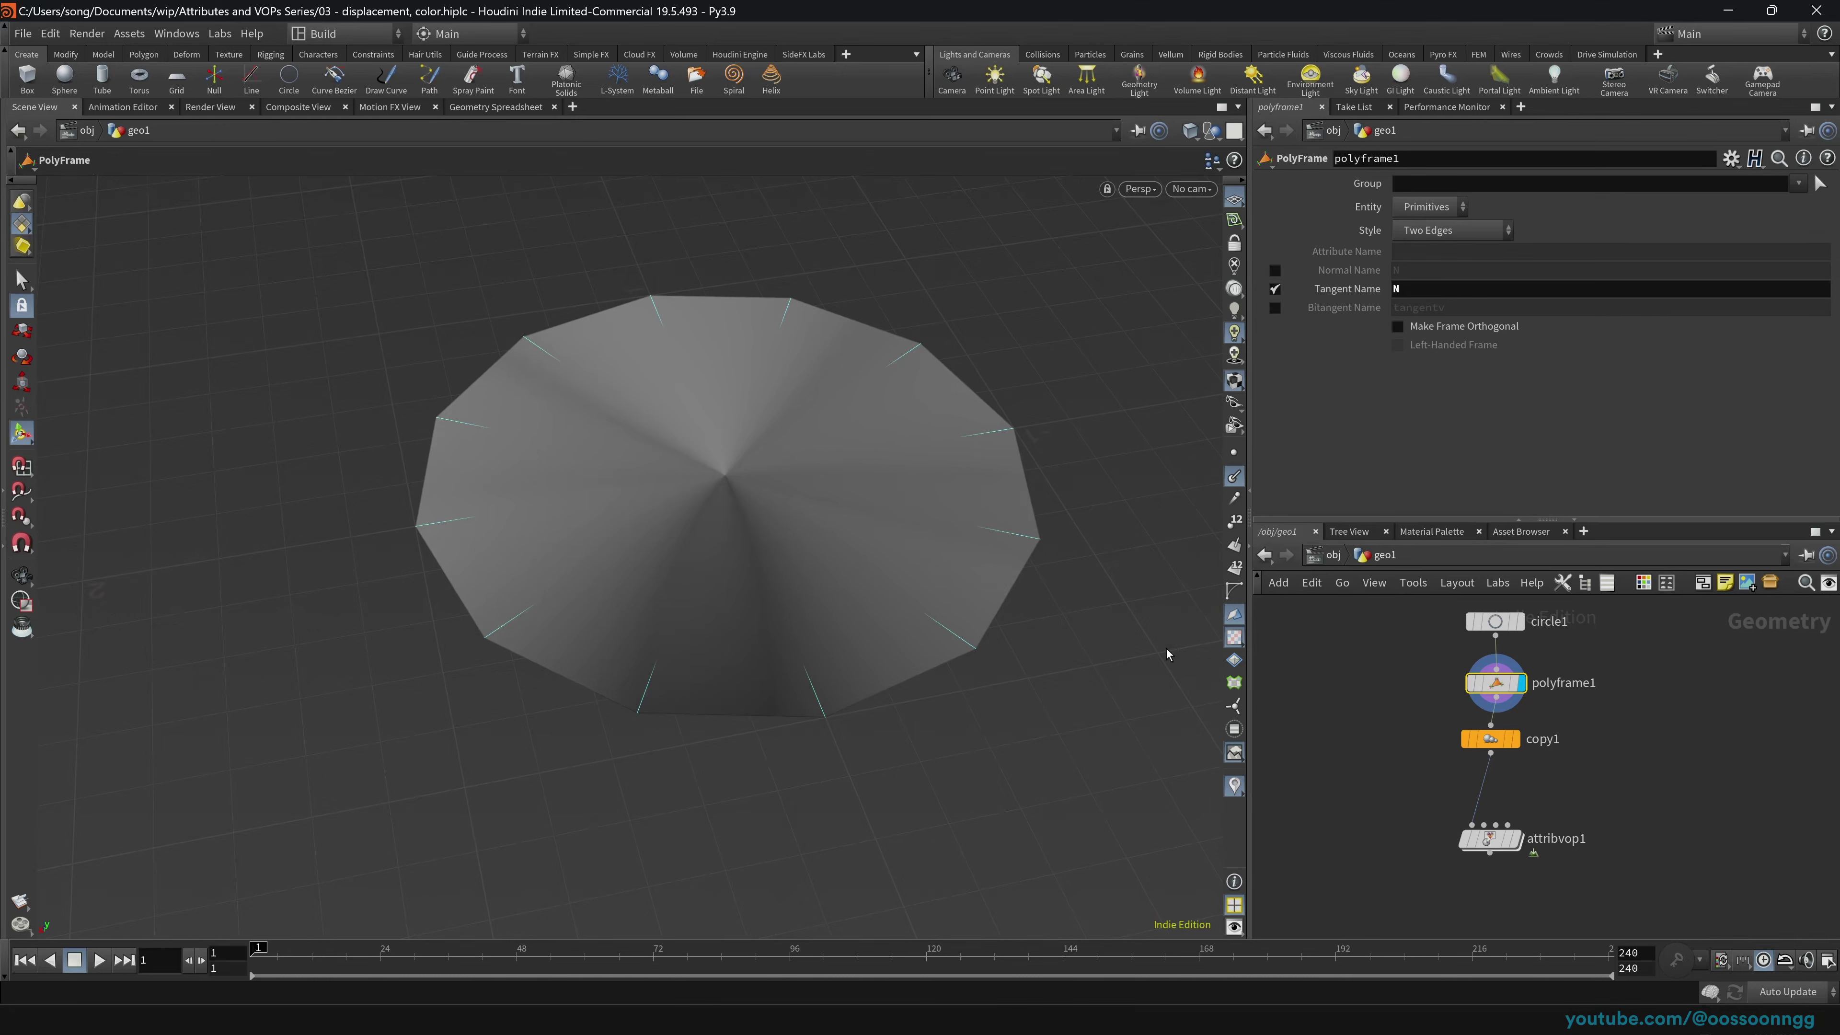
Step: Set the circle's divisions to 40
click(1494, 621)
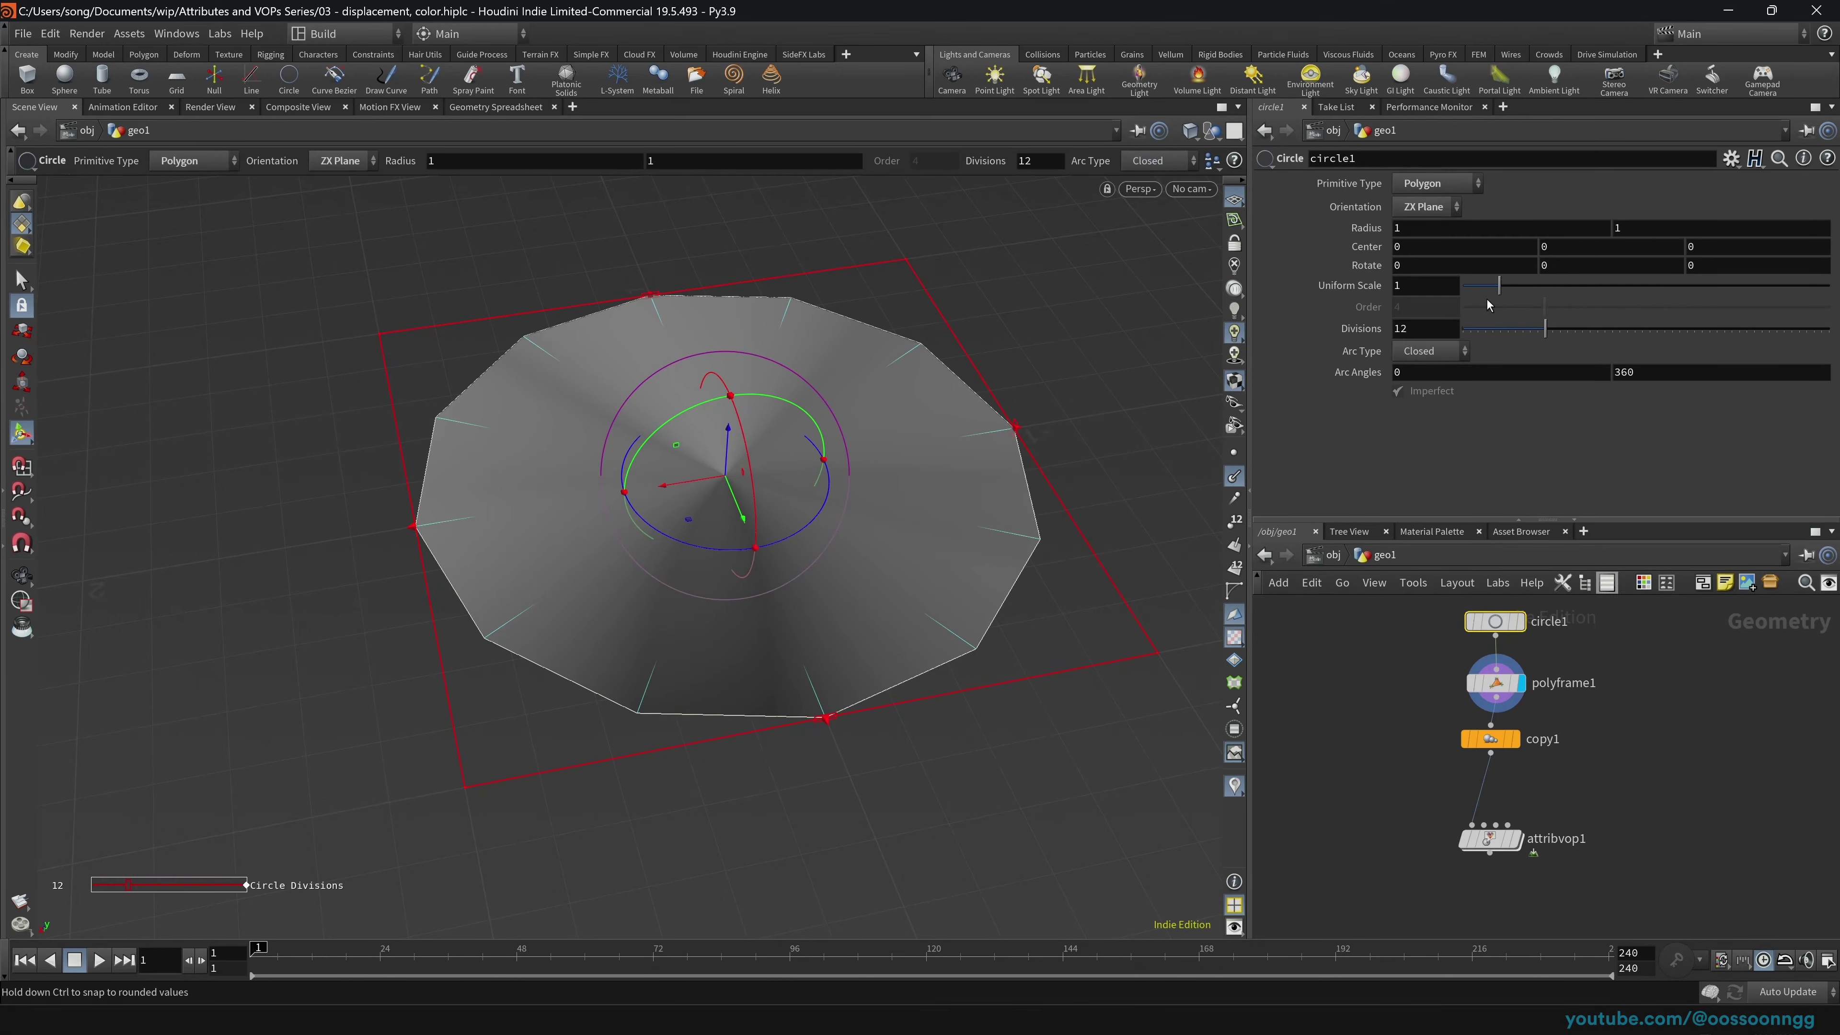
drag(1613, 330, 1768, 334)
alt+drag(706, 520, 759, 532)
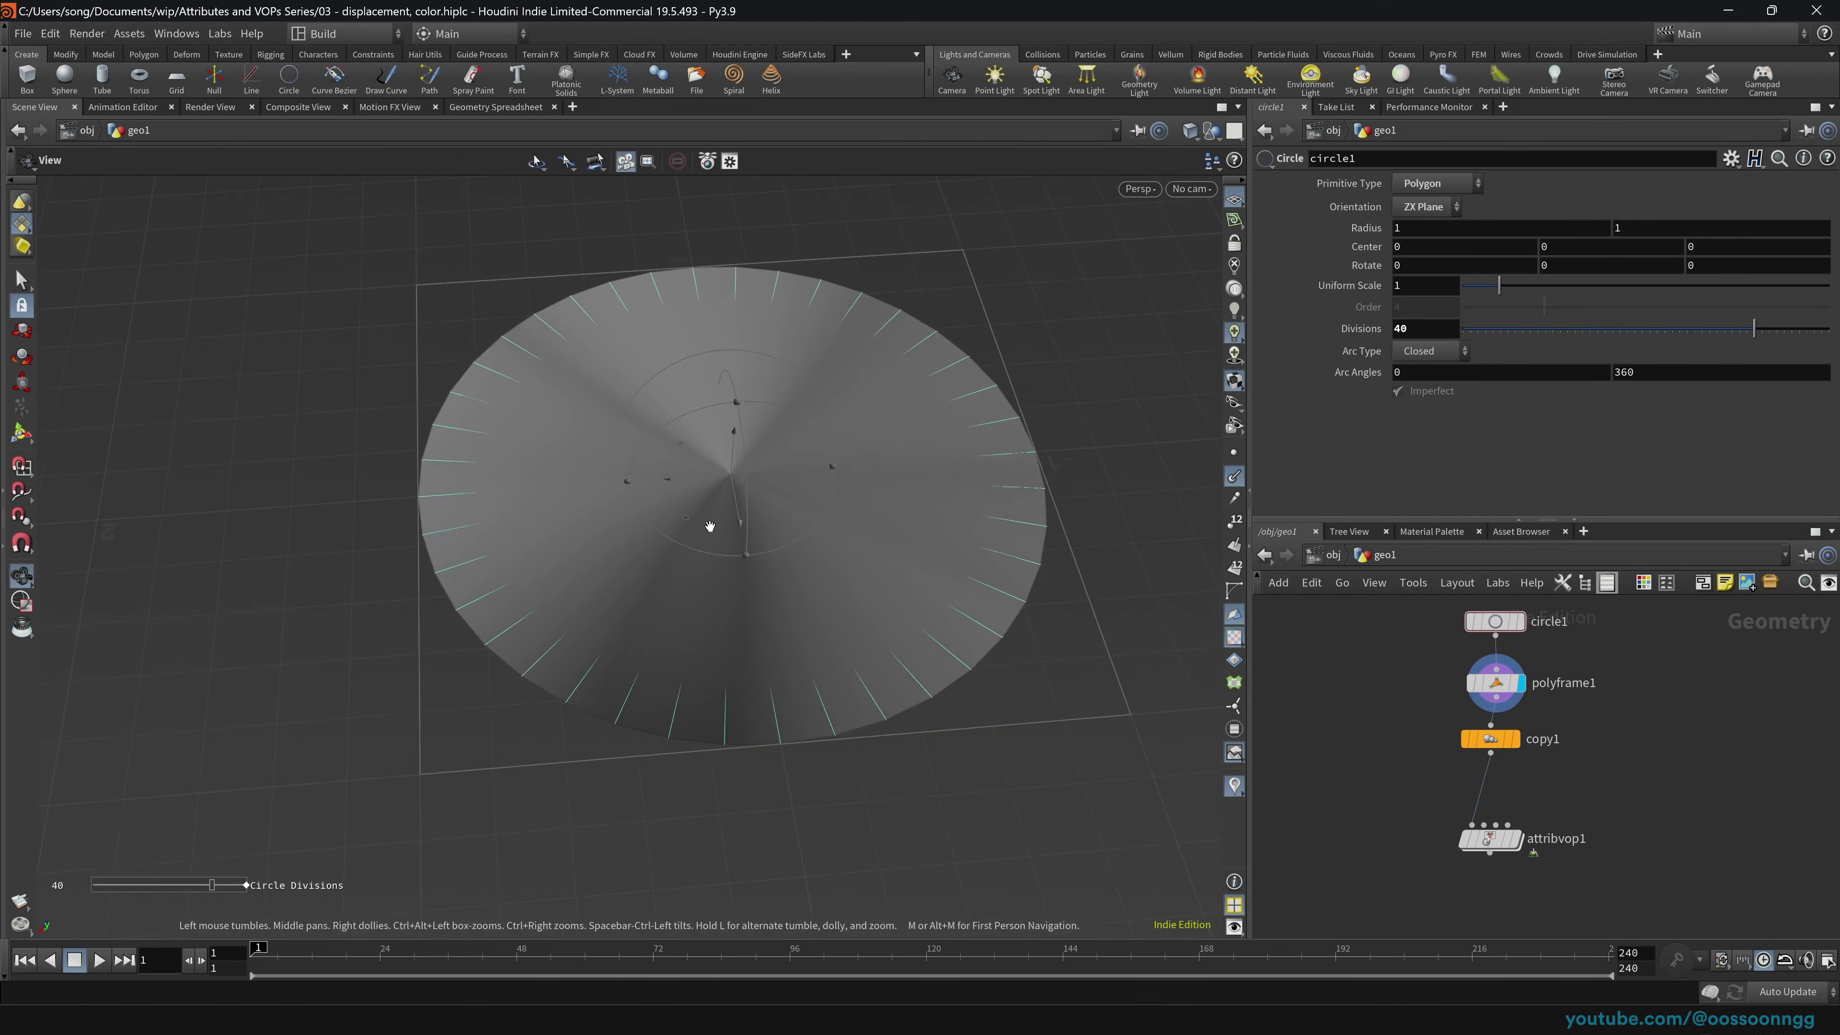
Step: Align the copy and Attribute VOP nodes beneath the PolyFrame and display the copied stack of circles
drag(1398, 741, 1488, 805)
click(1507, 705)
key(Escape)
click(1514, 704)
drag(1490, 703, 1496, 729)
alt+right_drag(1058, 554, 651, 582)
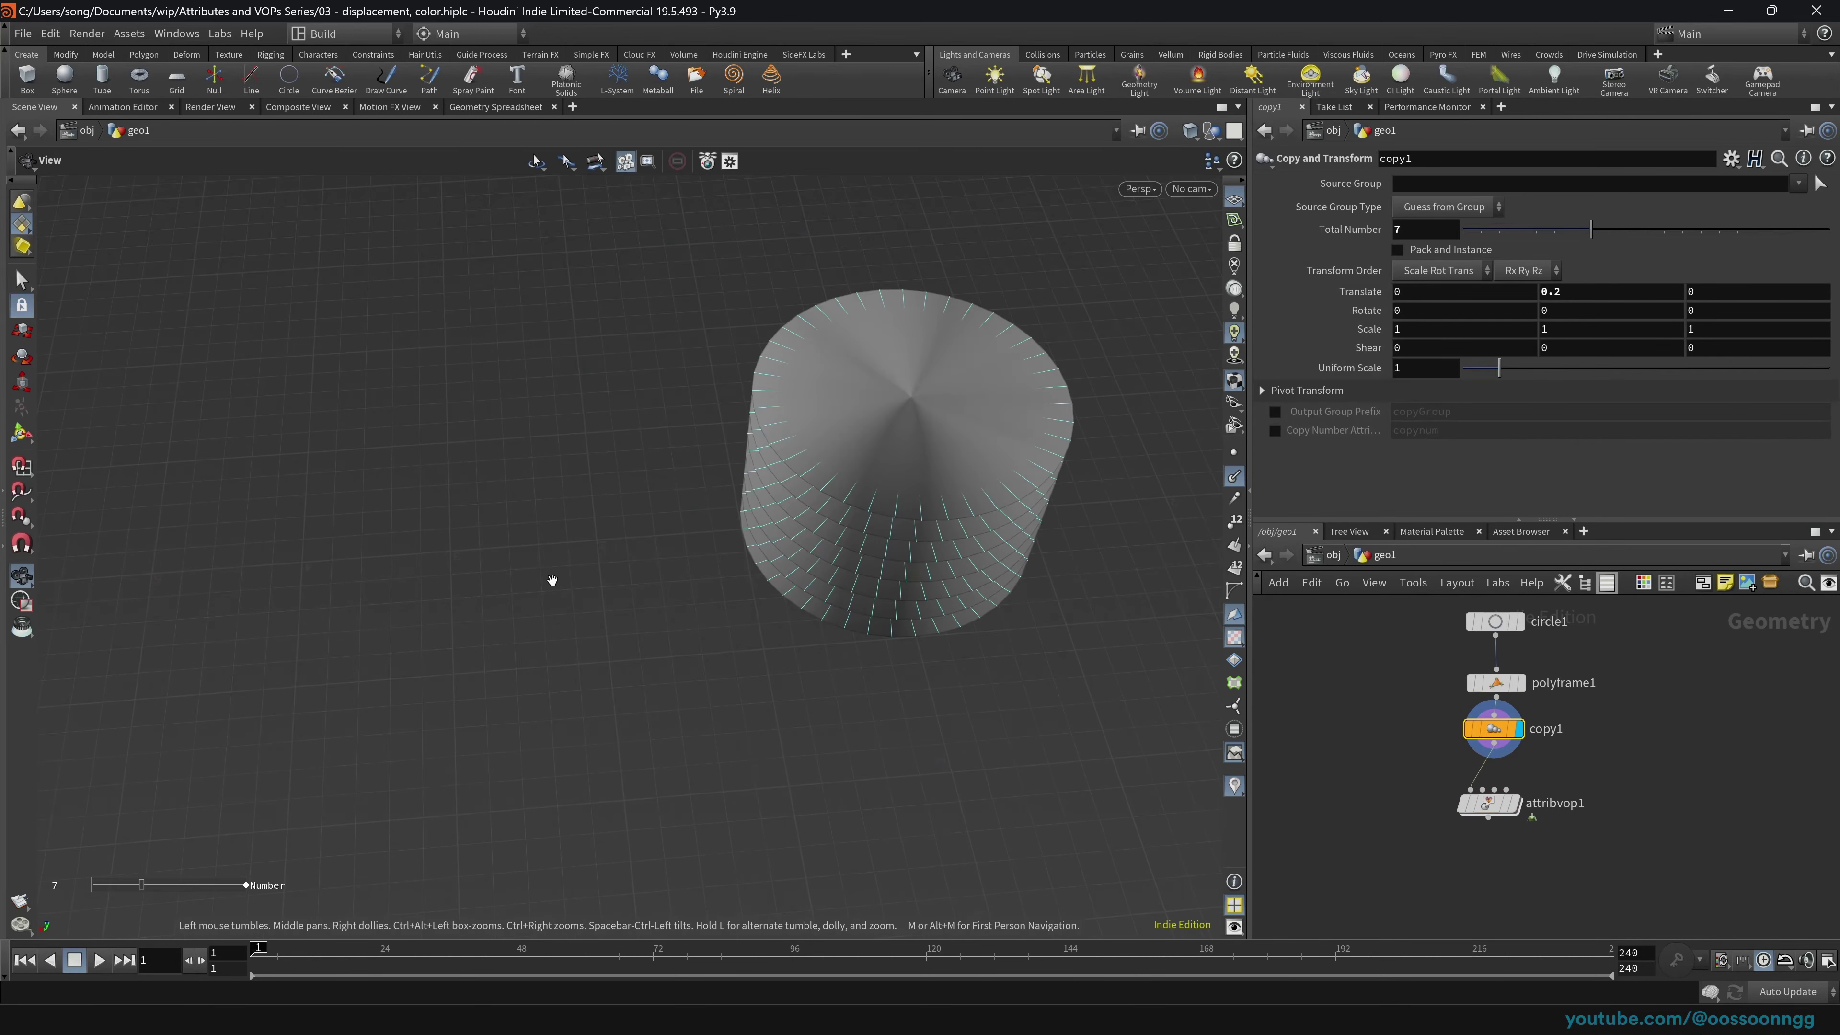
alt+middle_drag(856, 612, 695, 623)
alt+drag(696, 625, 776, 584)
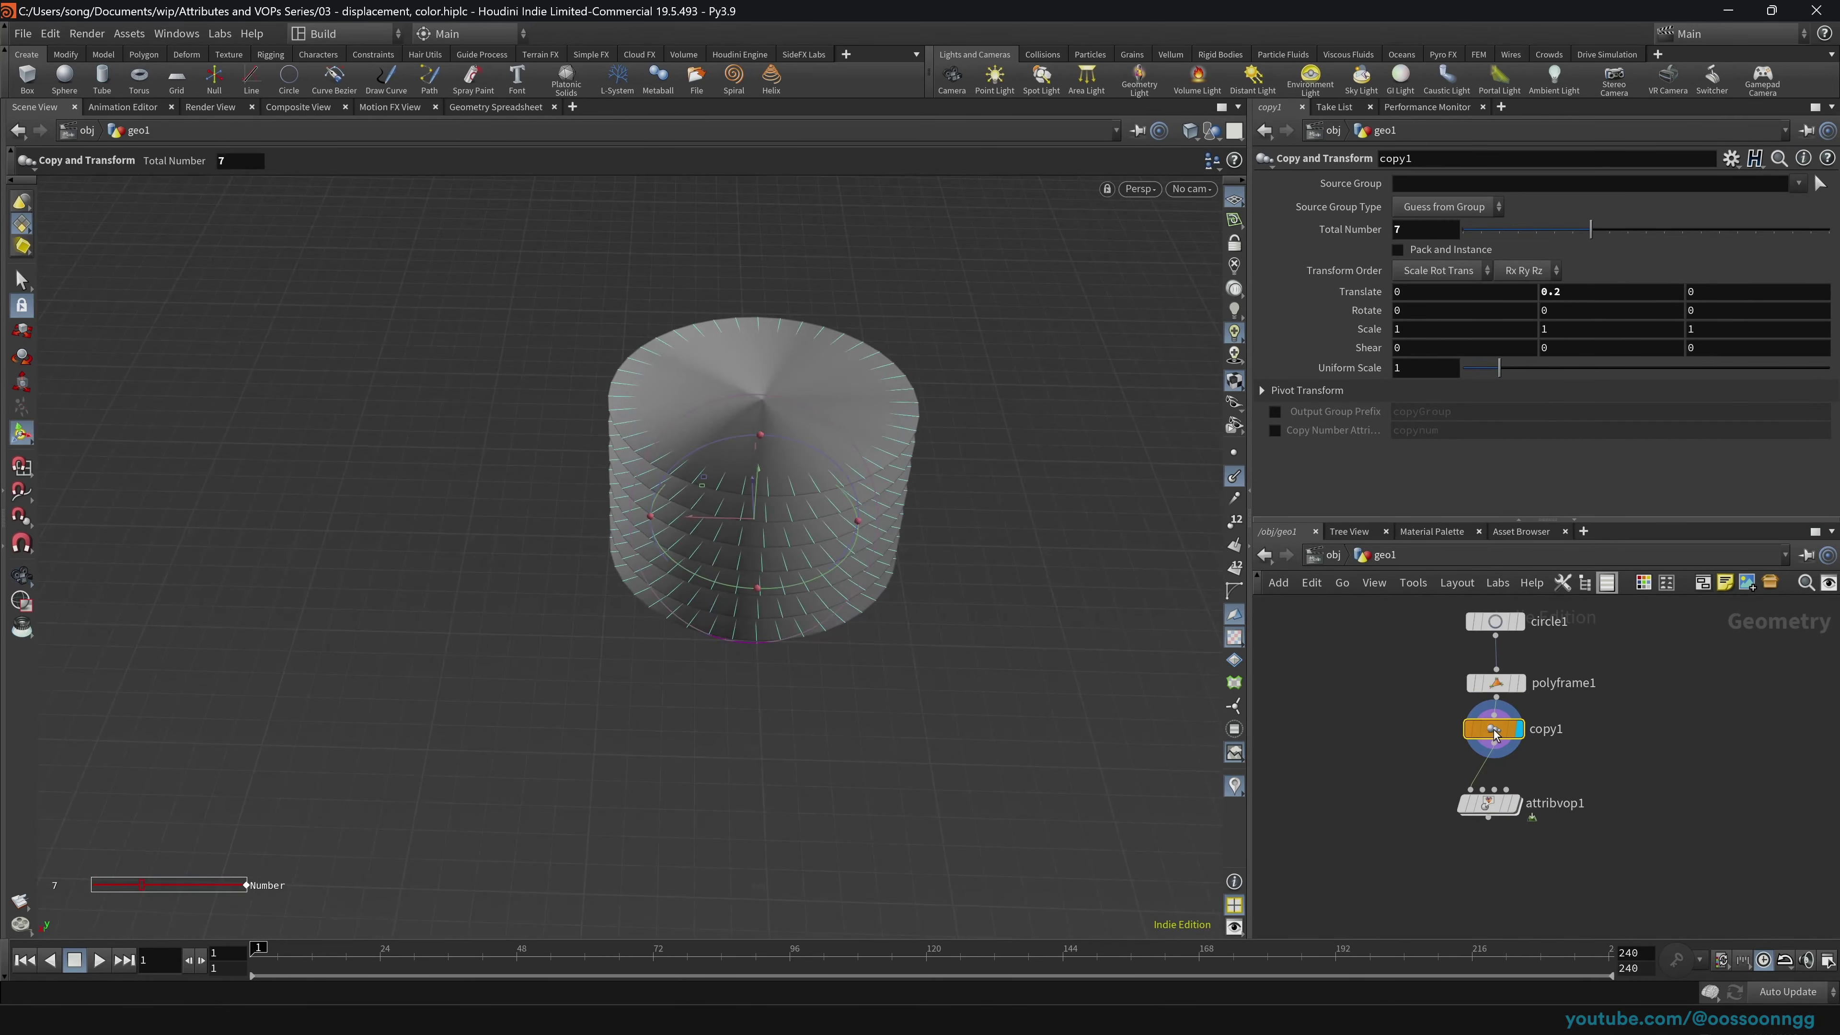
Step: Bypass the copy1 node off to the side, then display and select the Attribute VOP node
drag(1494, 733, 1398, 744)
click(1365, 717)
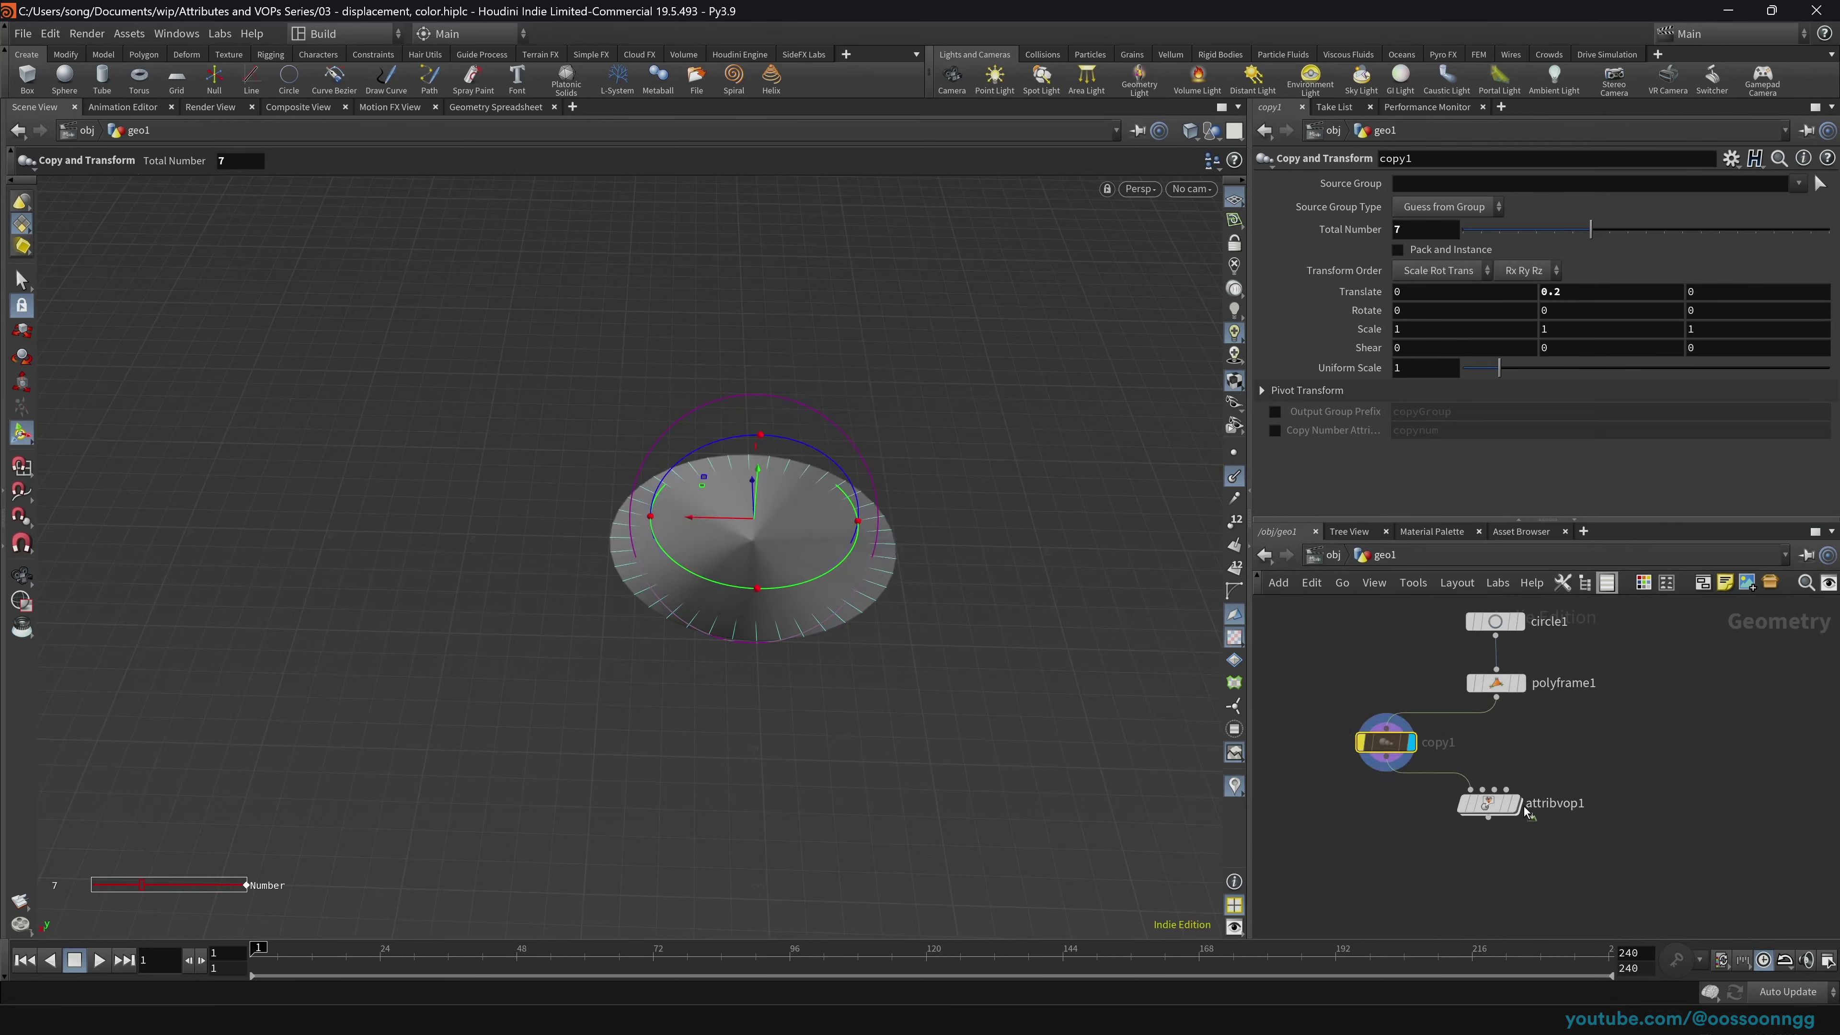
drag(1490, 807, 1499, 794)
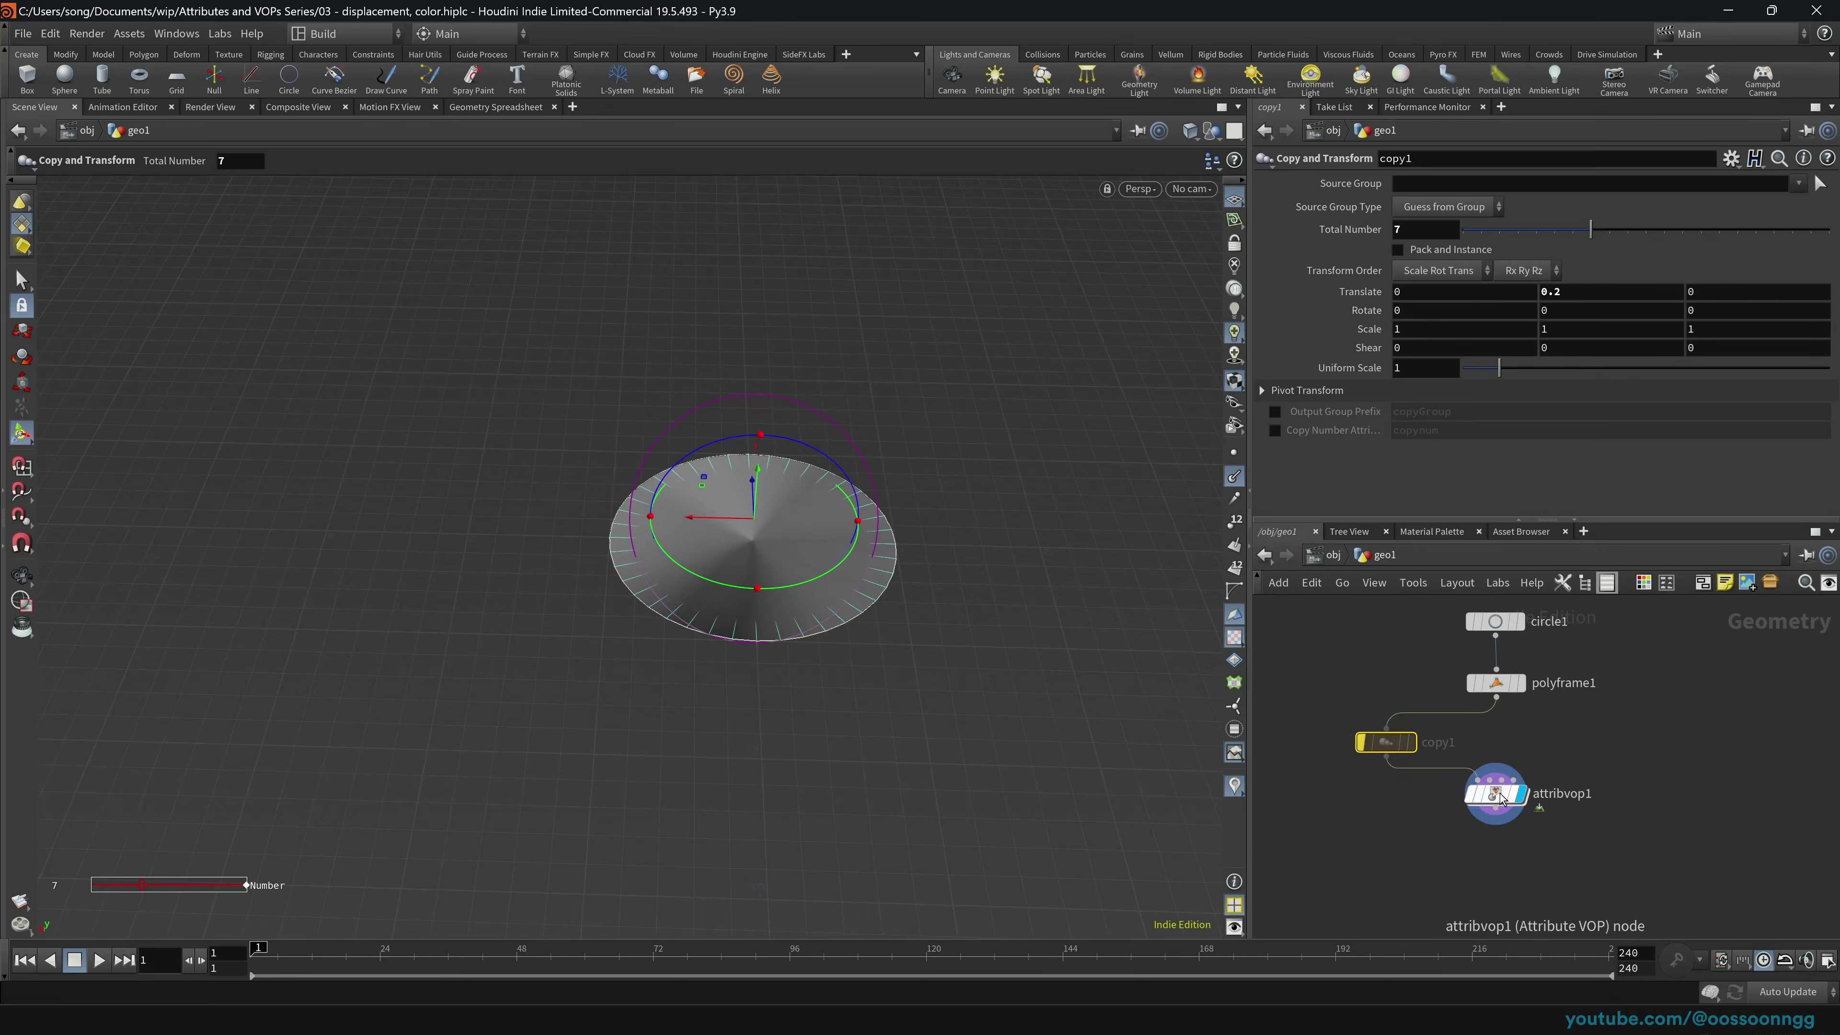
click(1497, 796)
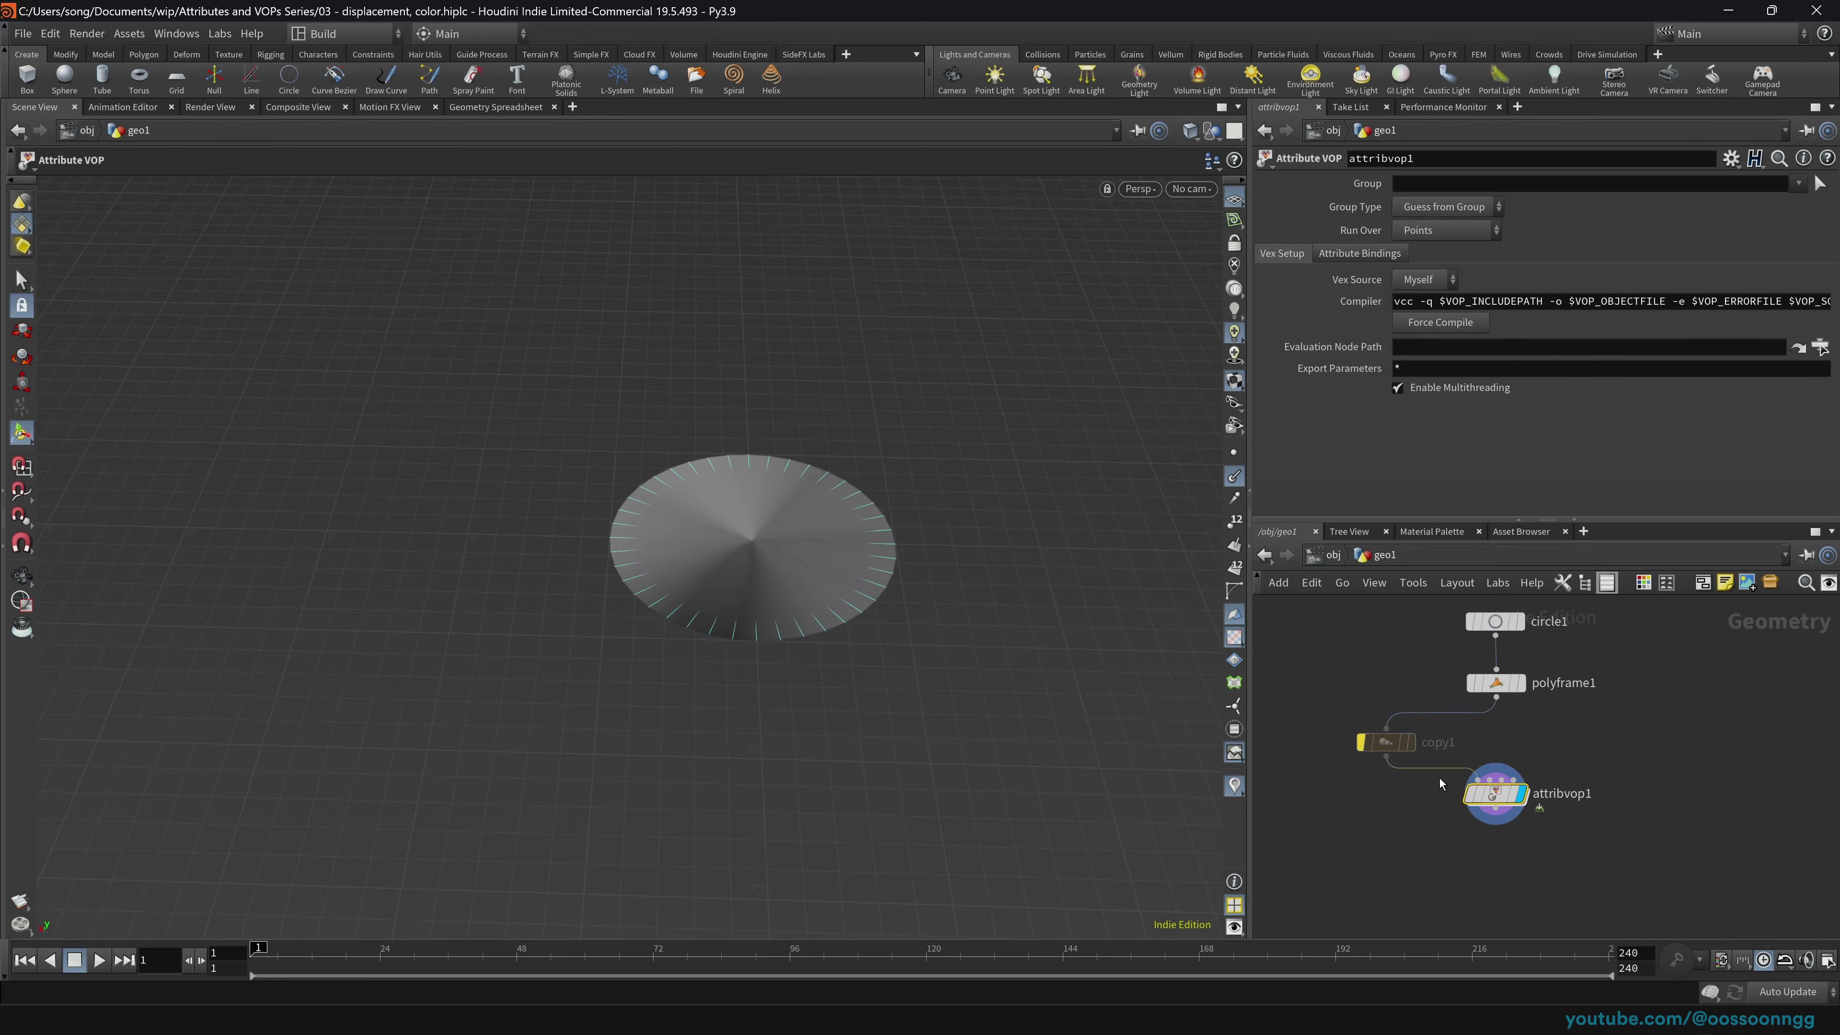
Step: Append a PolyWire node with wire radius 0.03 and 10 divisions, and hide the point normals
key(Tab)
text(polywire)
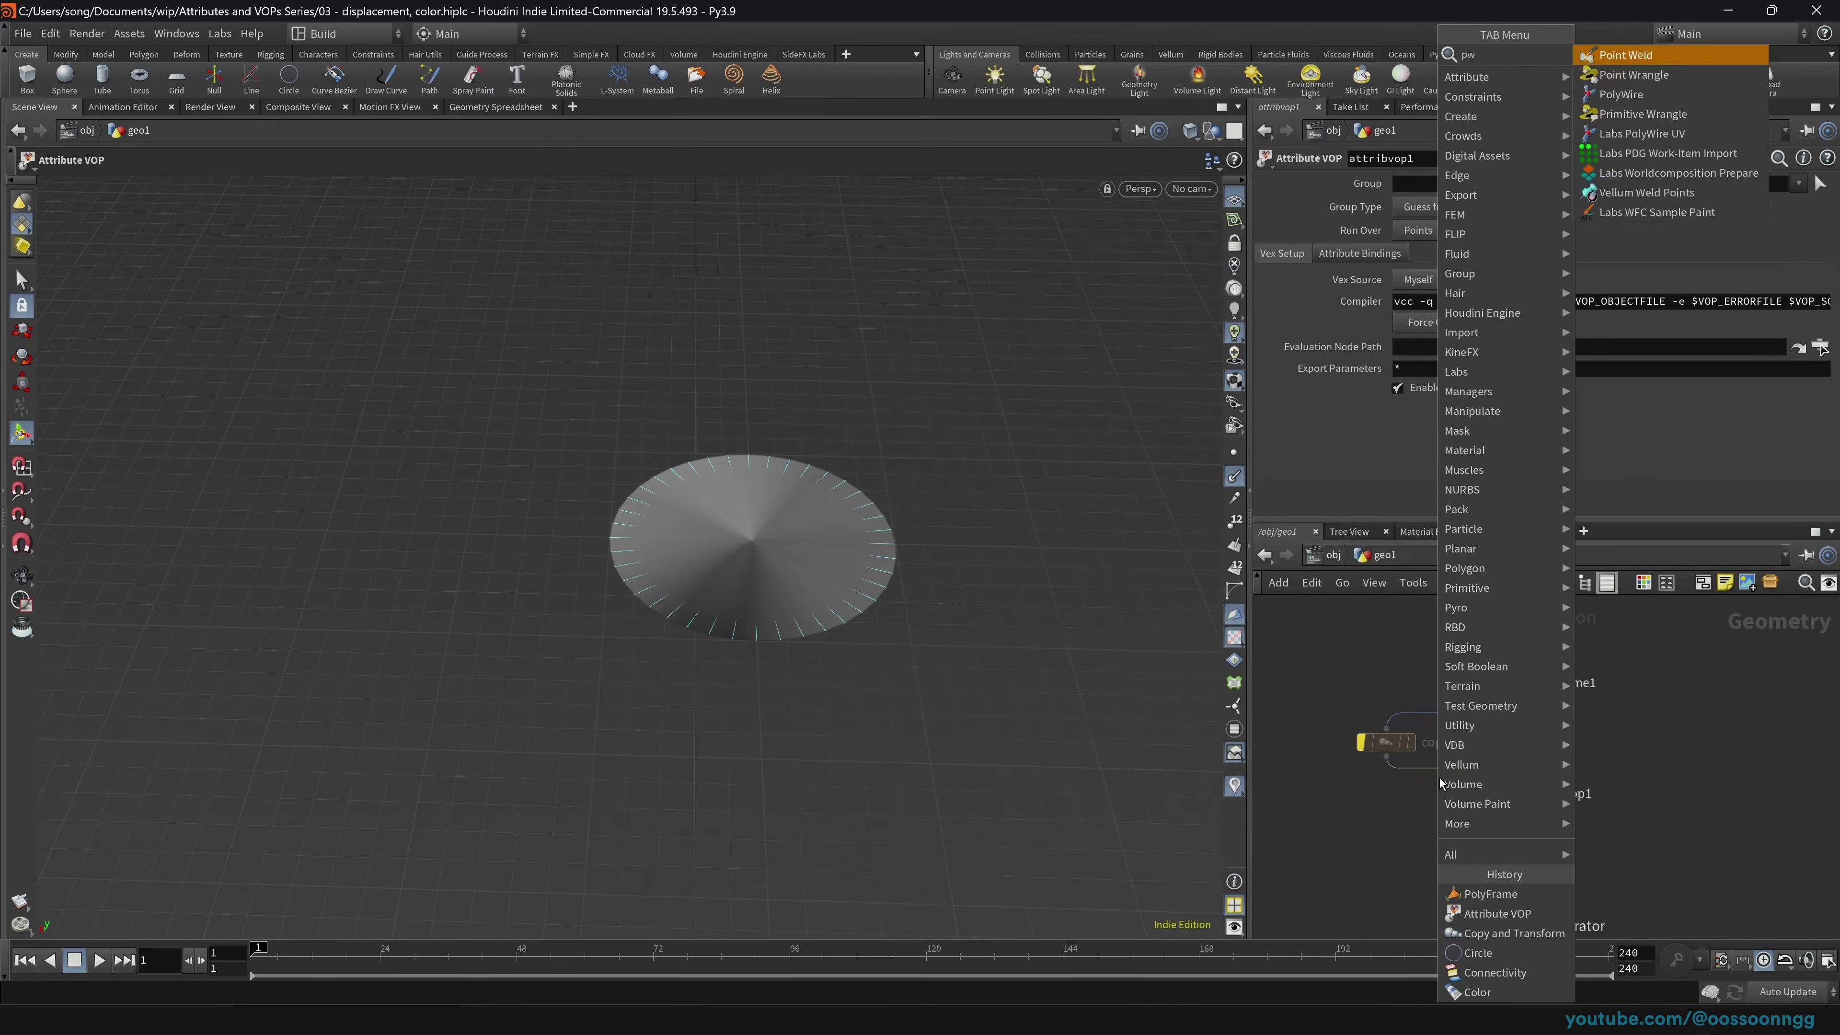
key(Return)
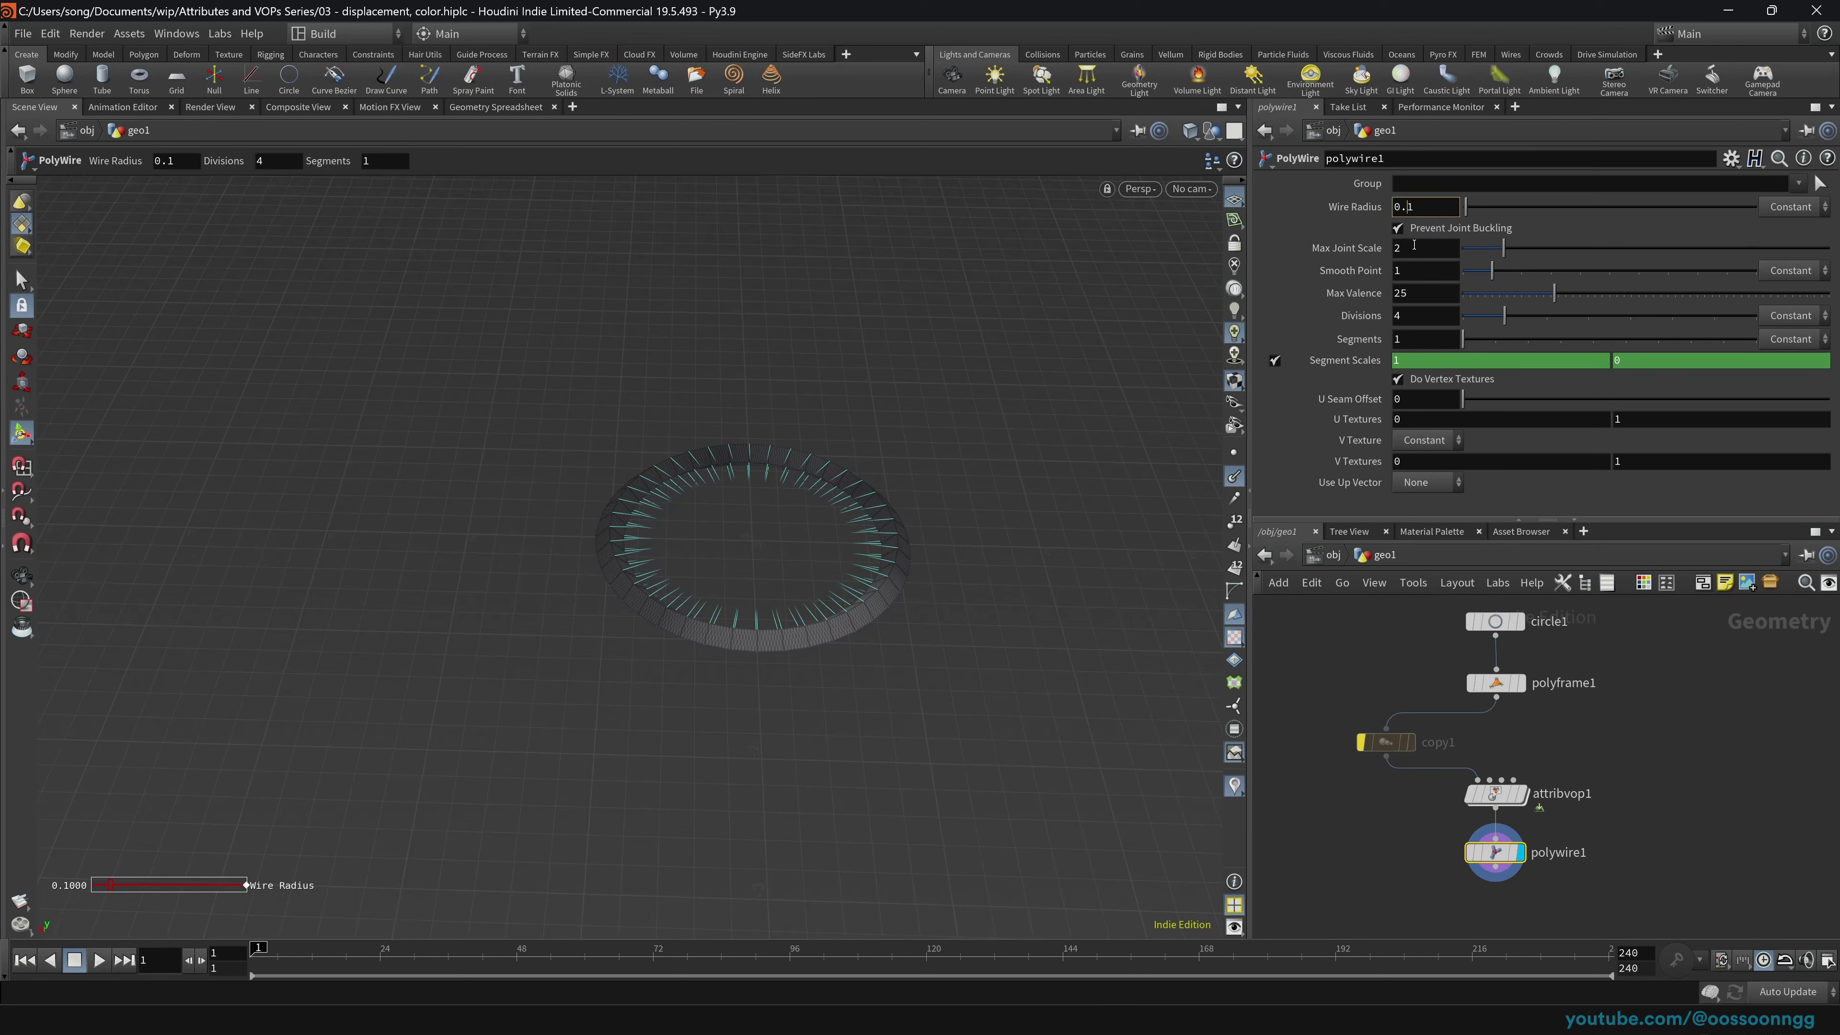
key(Return)
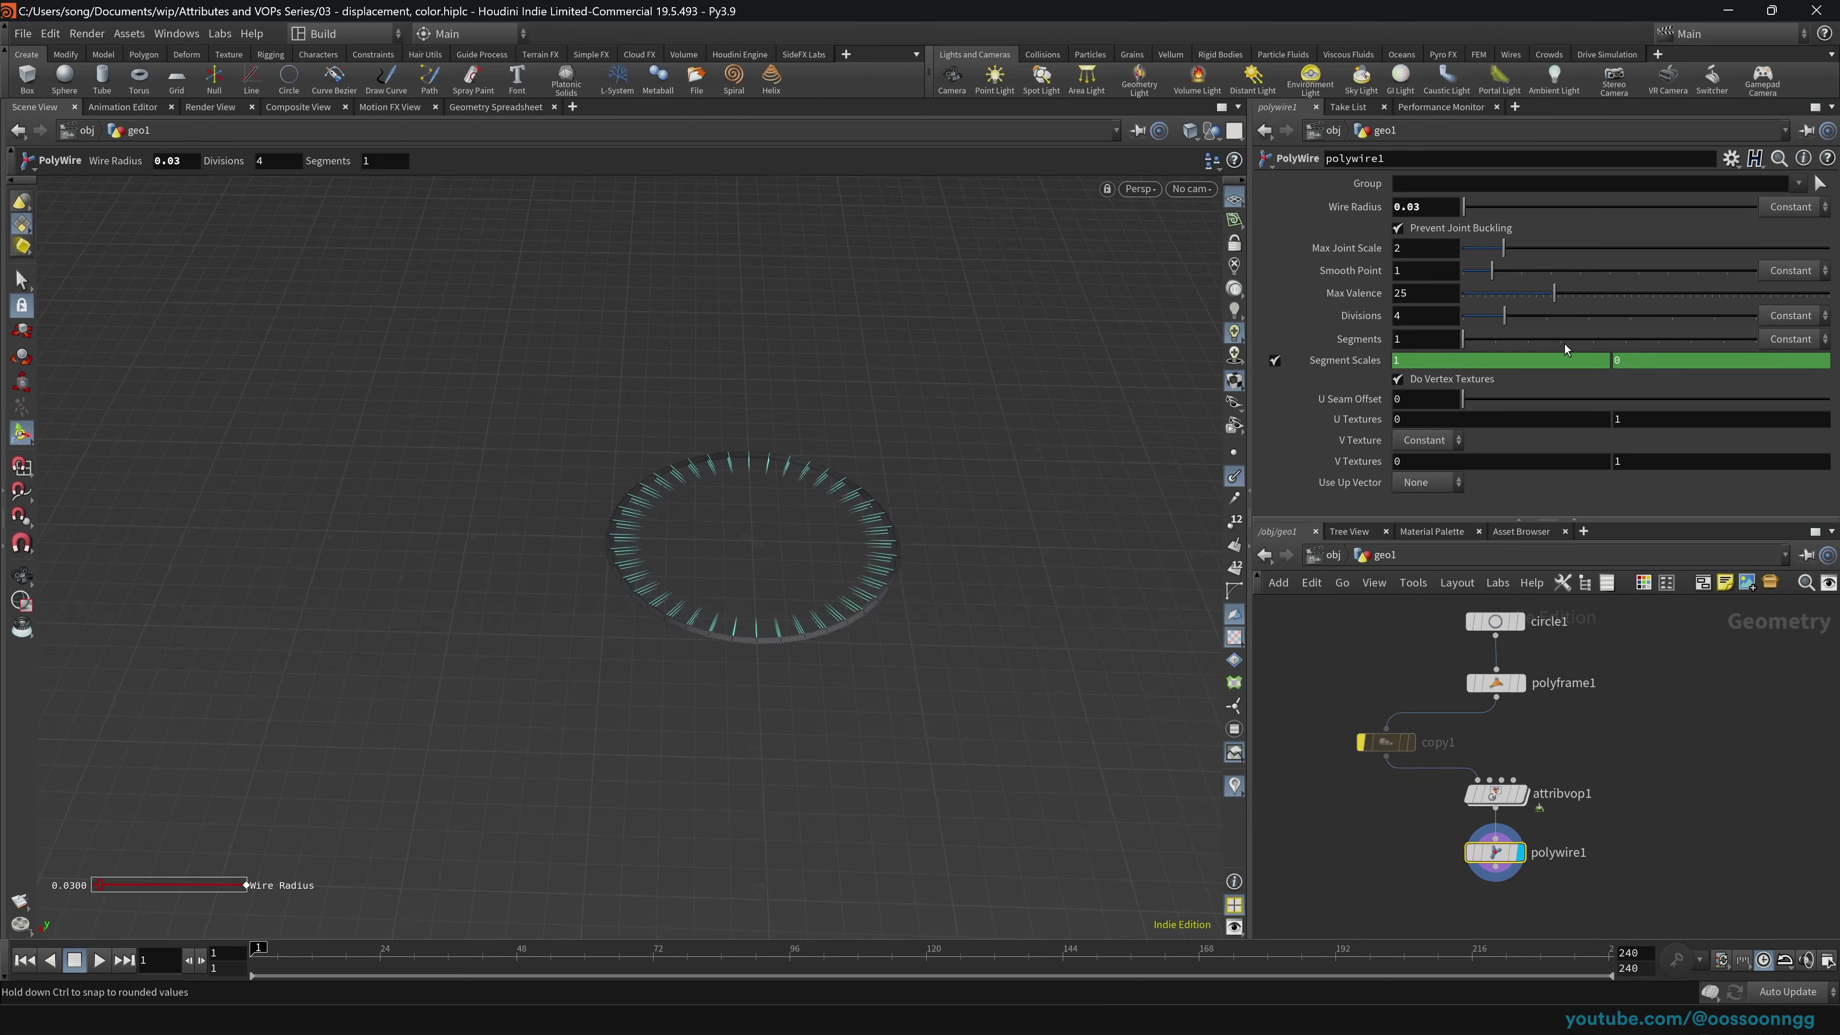
drag(1504, 315, 1762, 312)
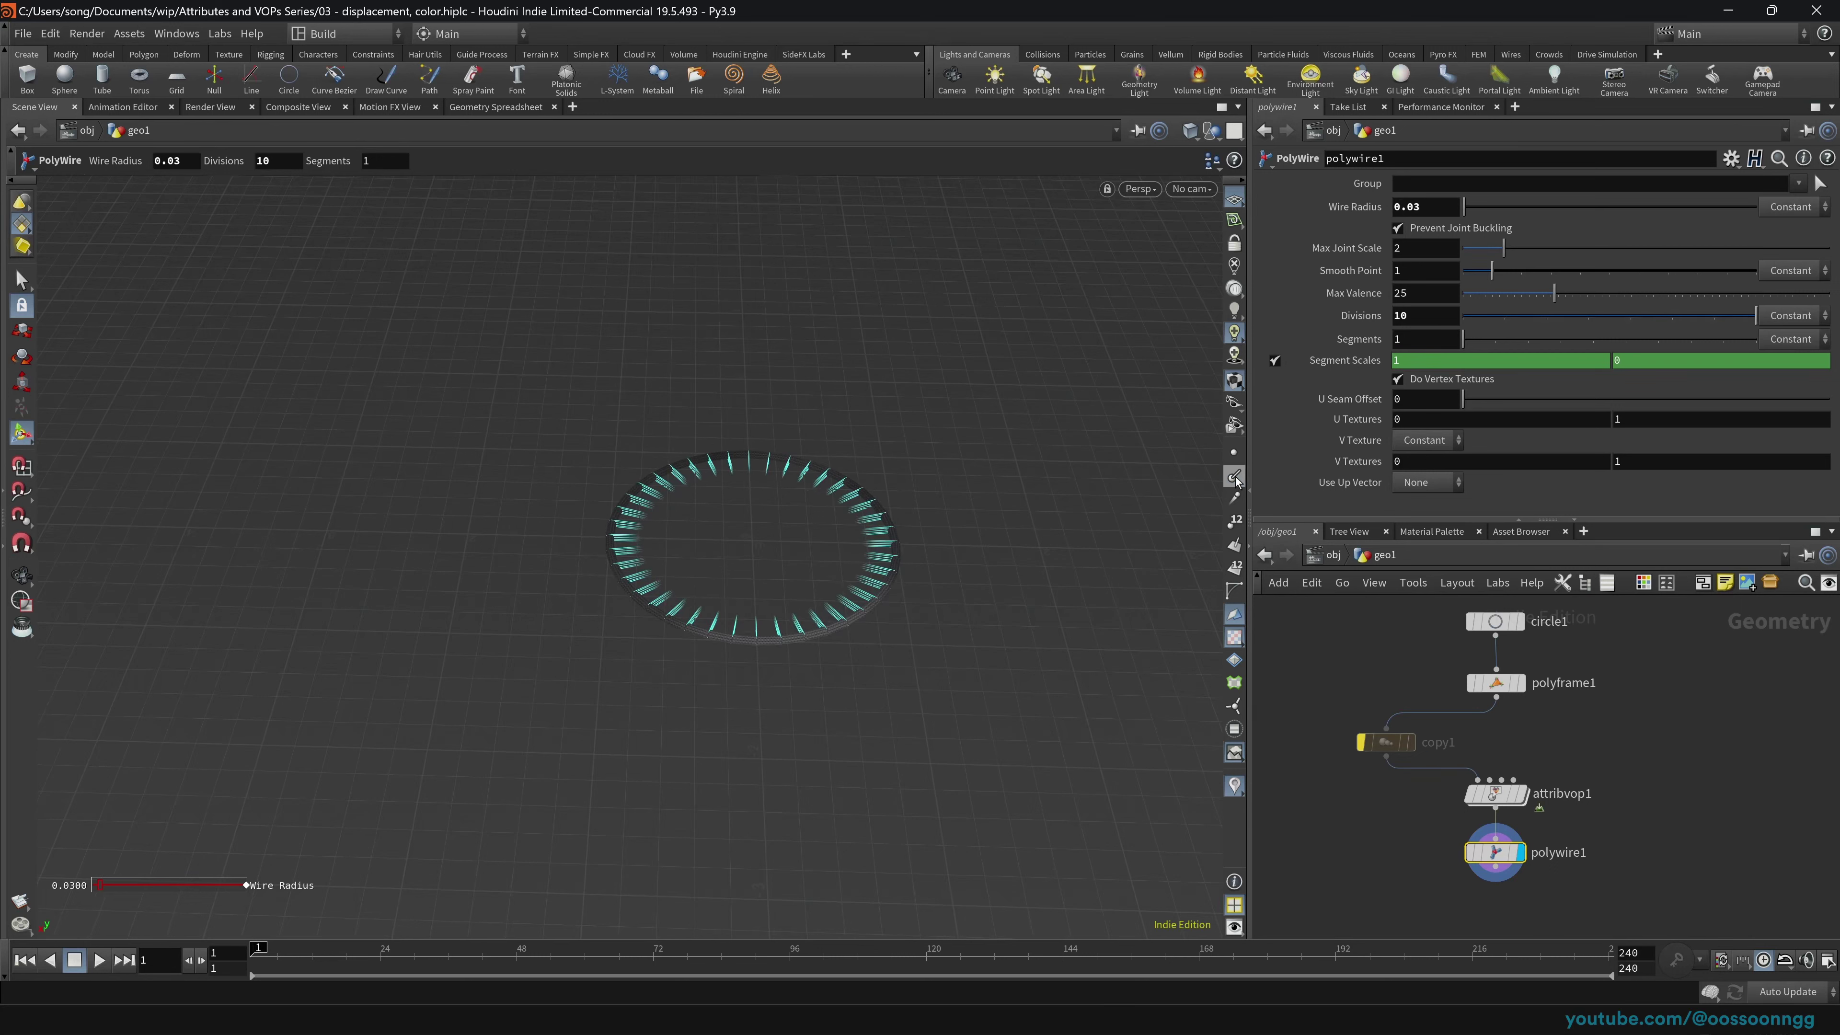
key(Escape)
mouse_move(788, 657)
mouse_down()
mouse_move(829, 592)
mouse_move(765, 645)
mouse_move(781, 623)
mouse_up()
Step: Append a Normal node after the PolyWire and raise its cusp angle
key(Tab)
text(normal)
key(Return)
drag(1585, 320, 1829, 319)
Step: Display the Attribute VOP node's result with its points shown and open its network
click(1495, 852)
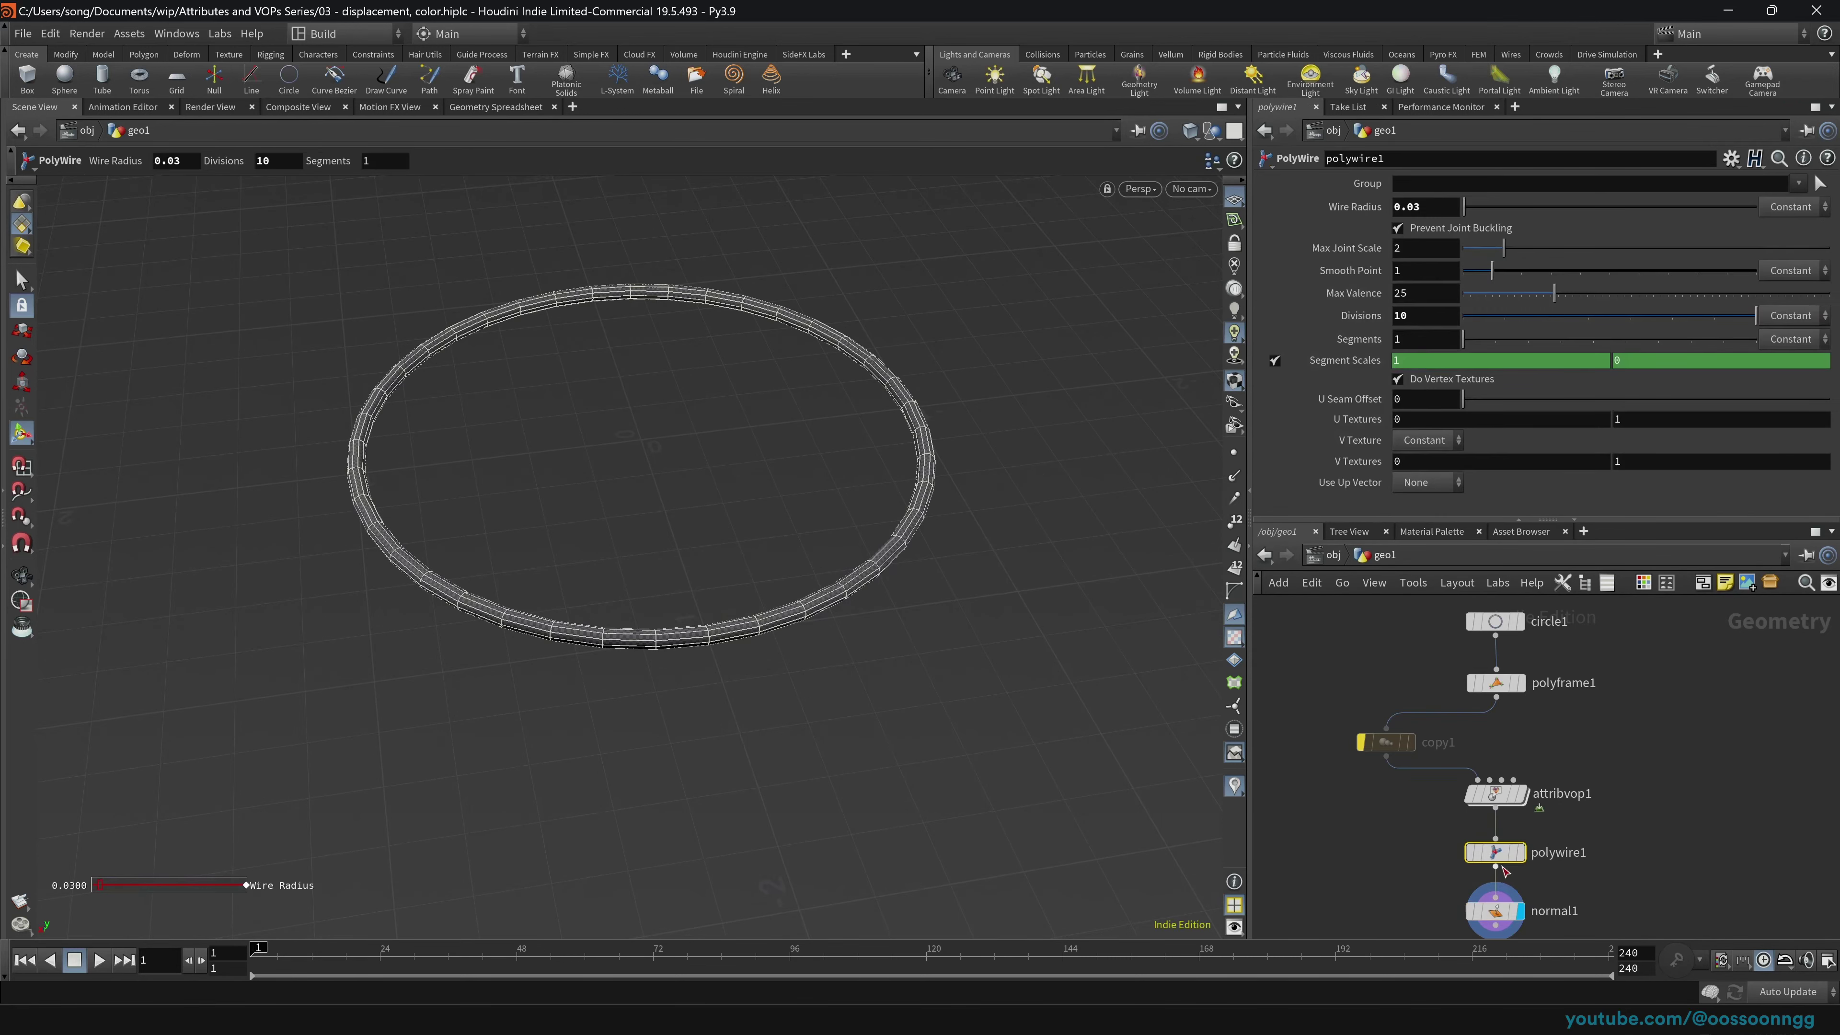
click(1496, 796)
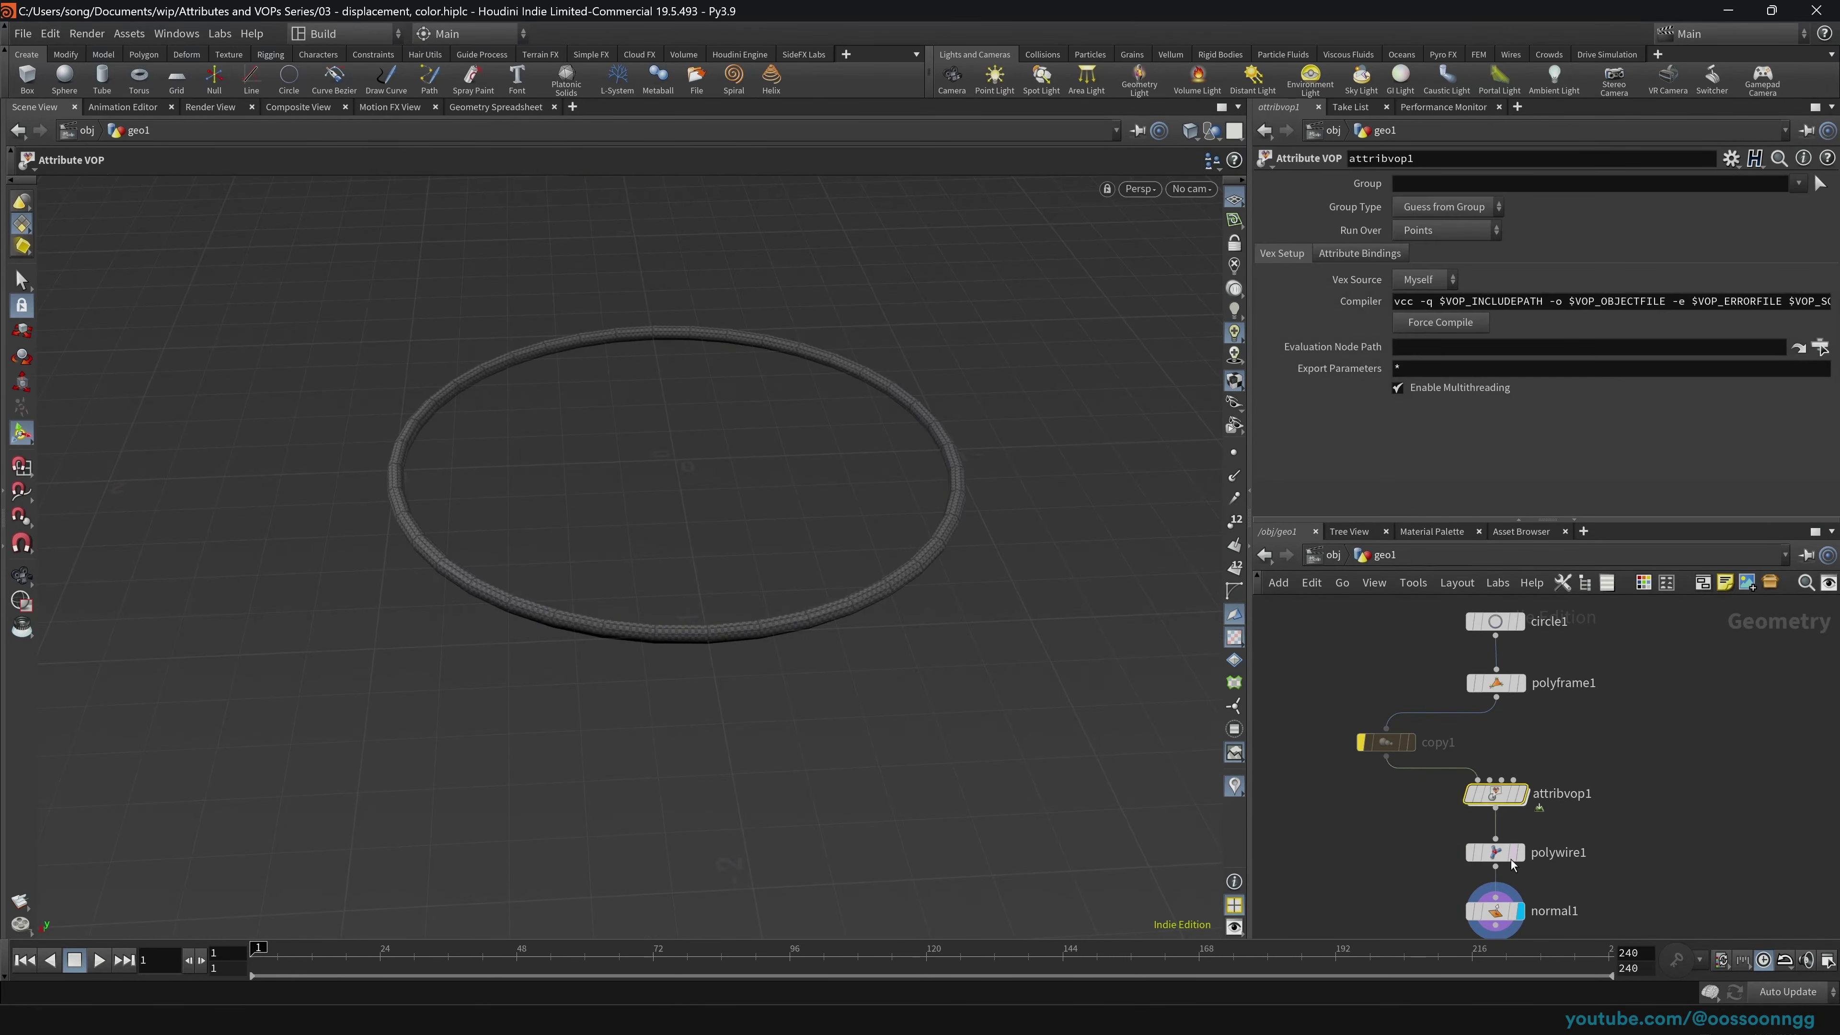
click(1520, 853)
click(1496, 853)
click(1523, 797)
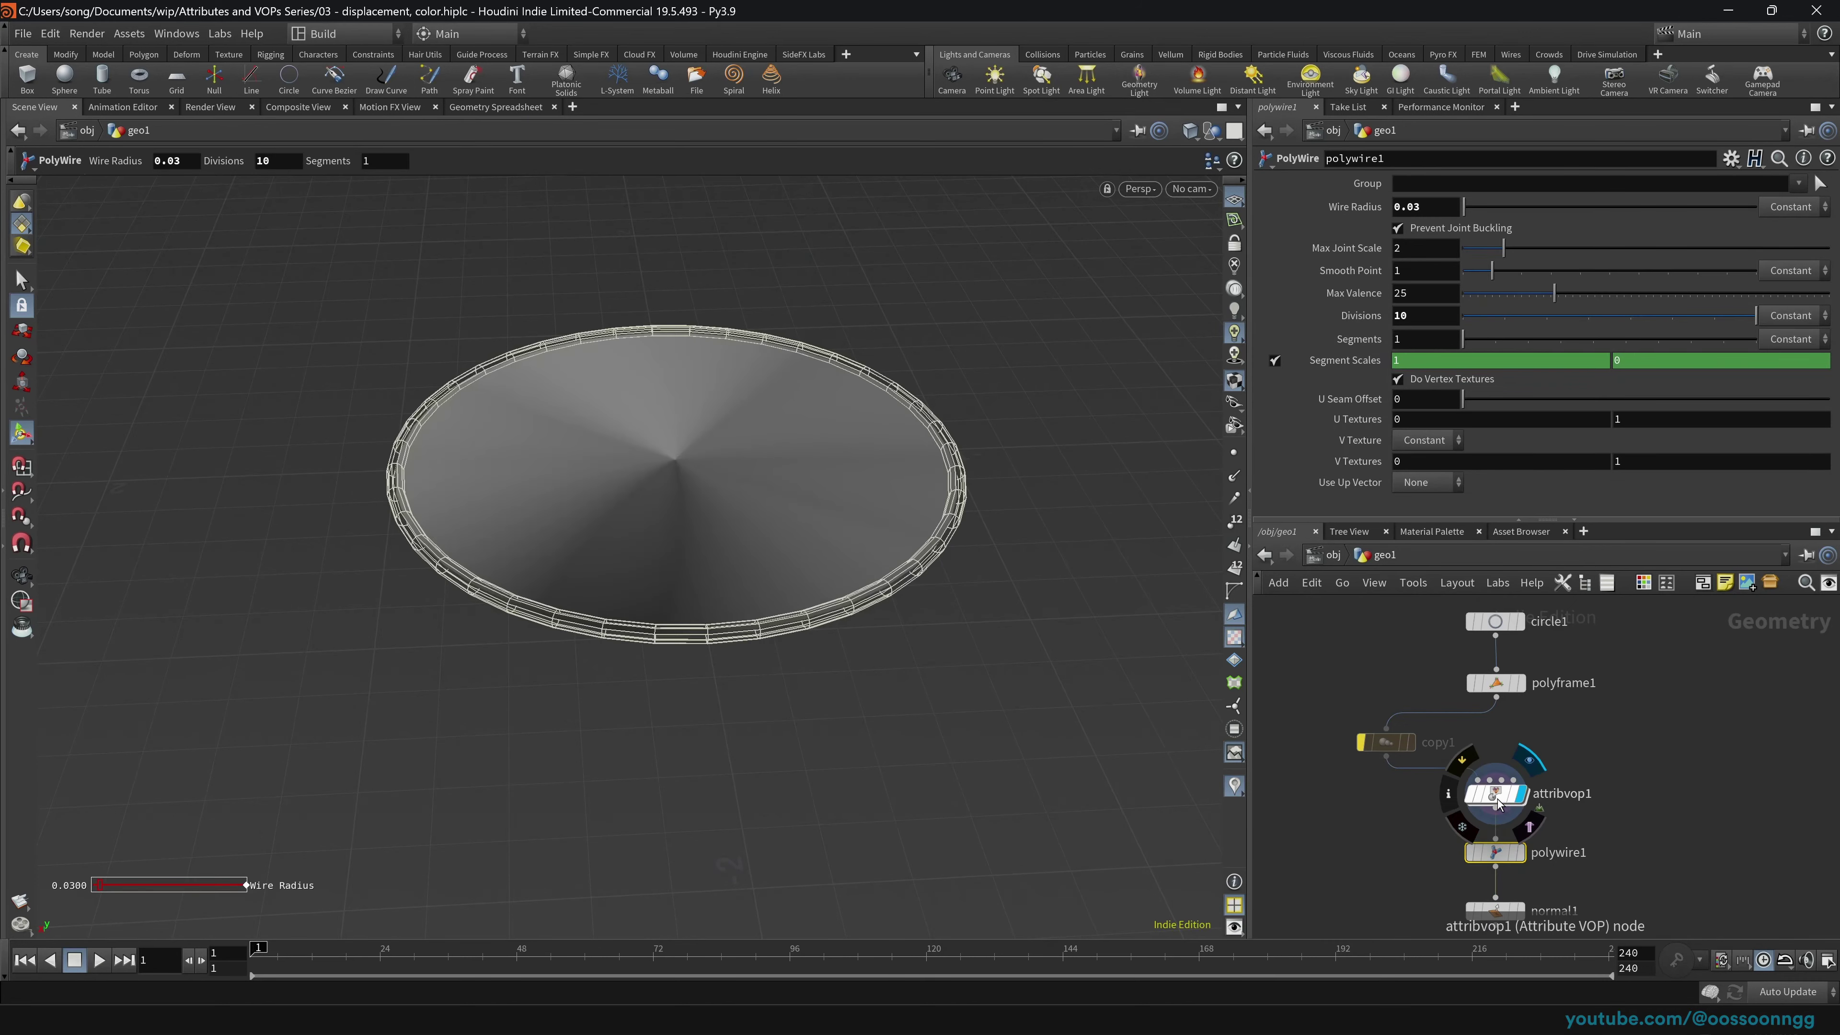
click(1496, 797)
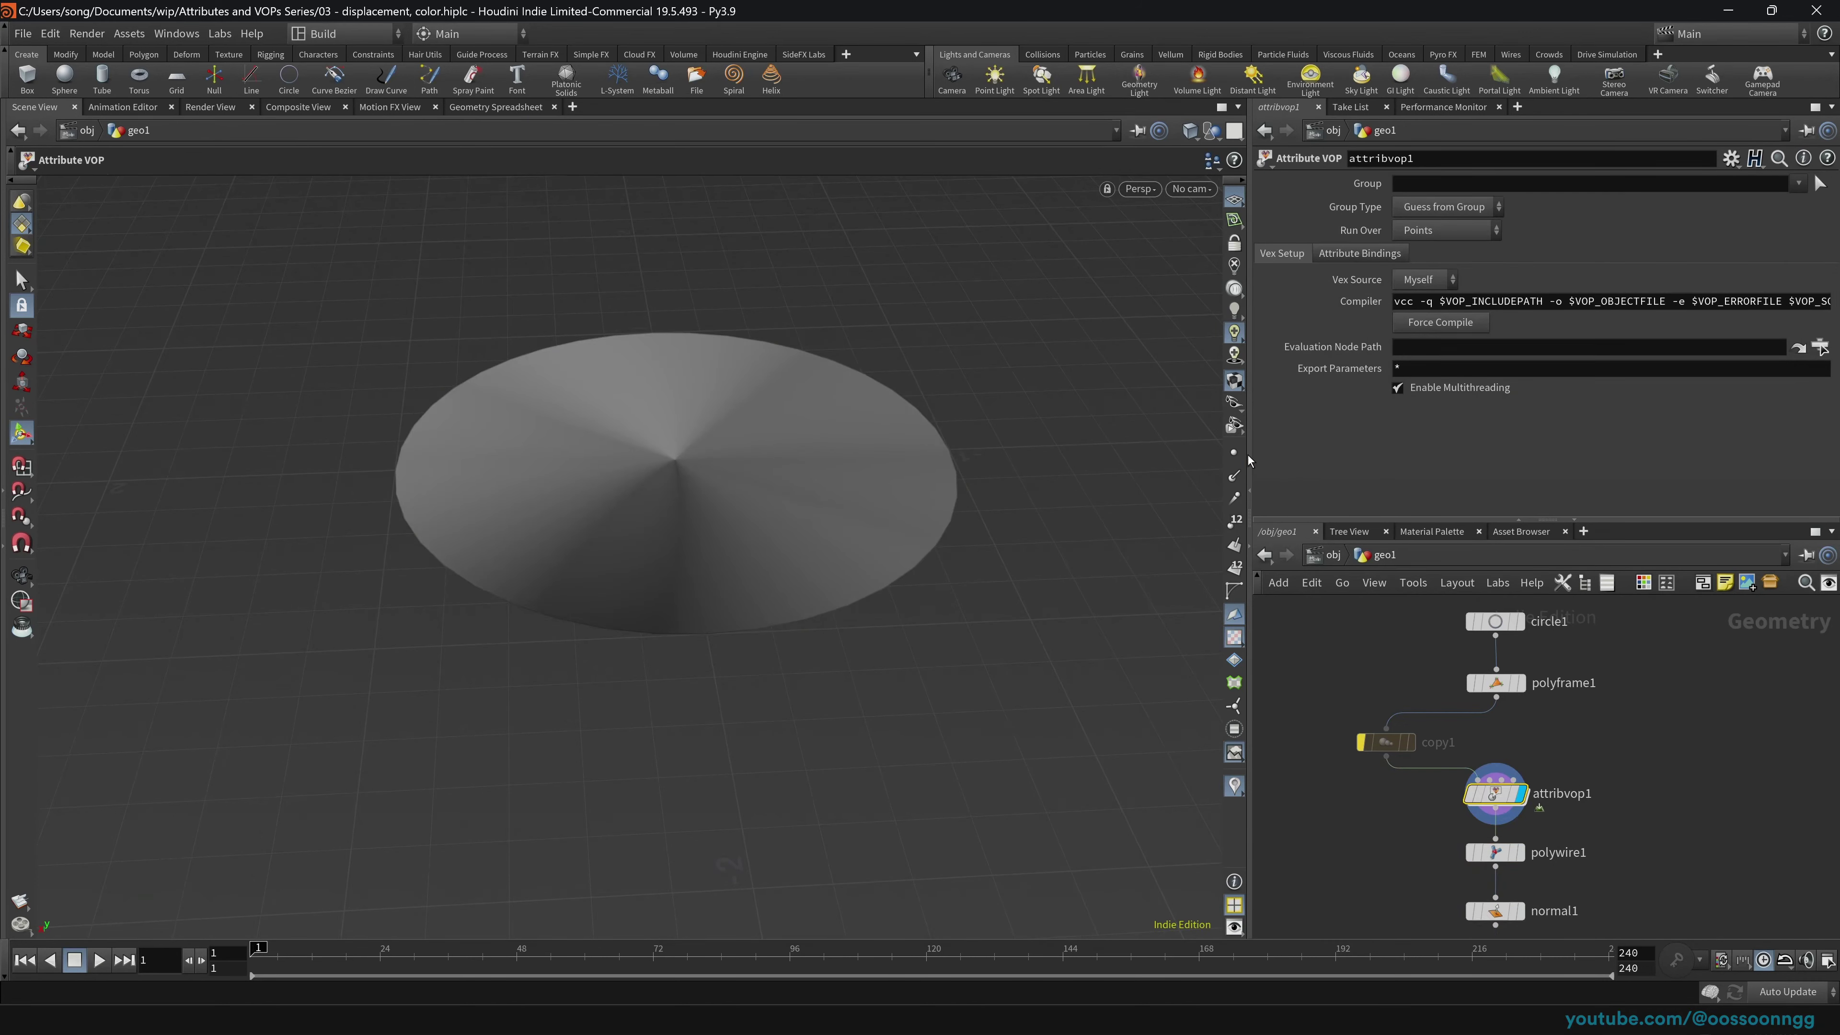
double_click(1496, 796)
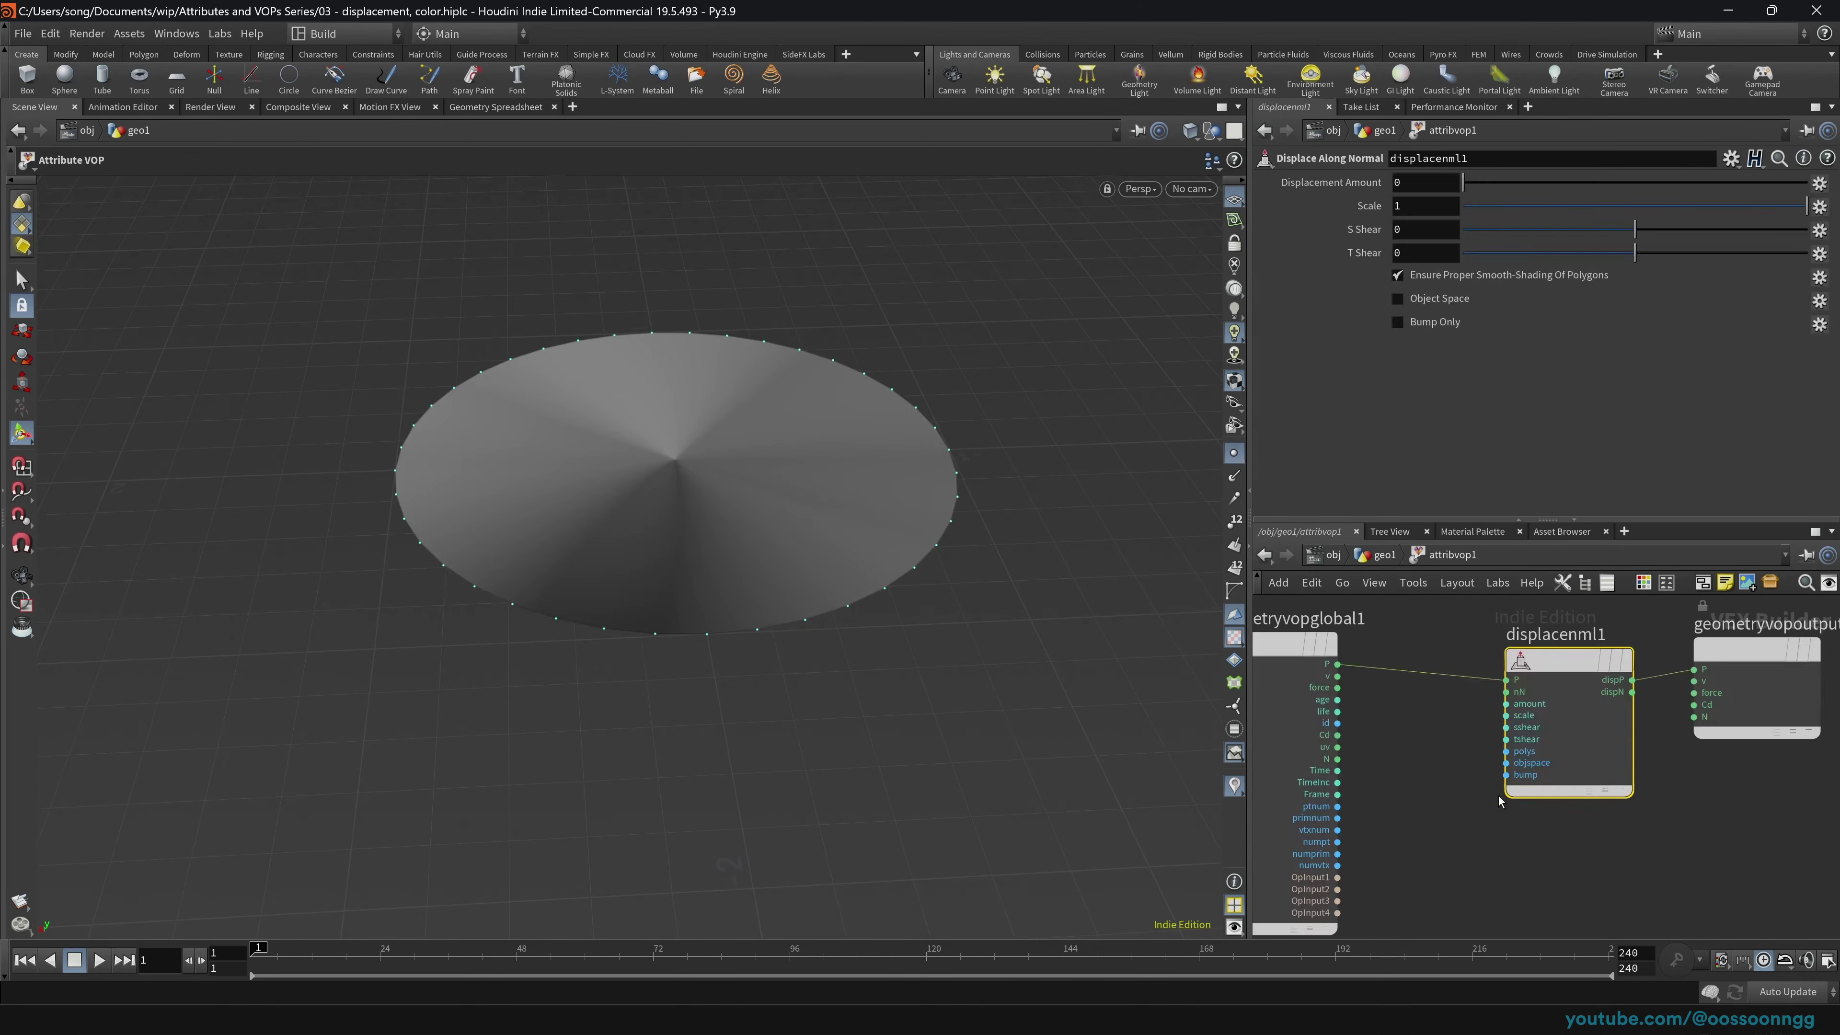
Step: Enlarge the network view and add a Voronoi Noise node below the Displace Along Normal node
key(h)
drag(1250, 518, 1136, 518)
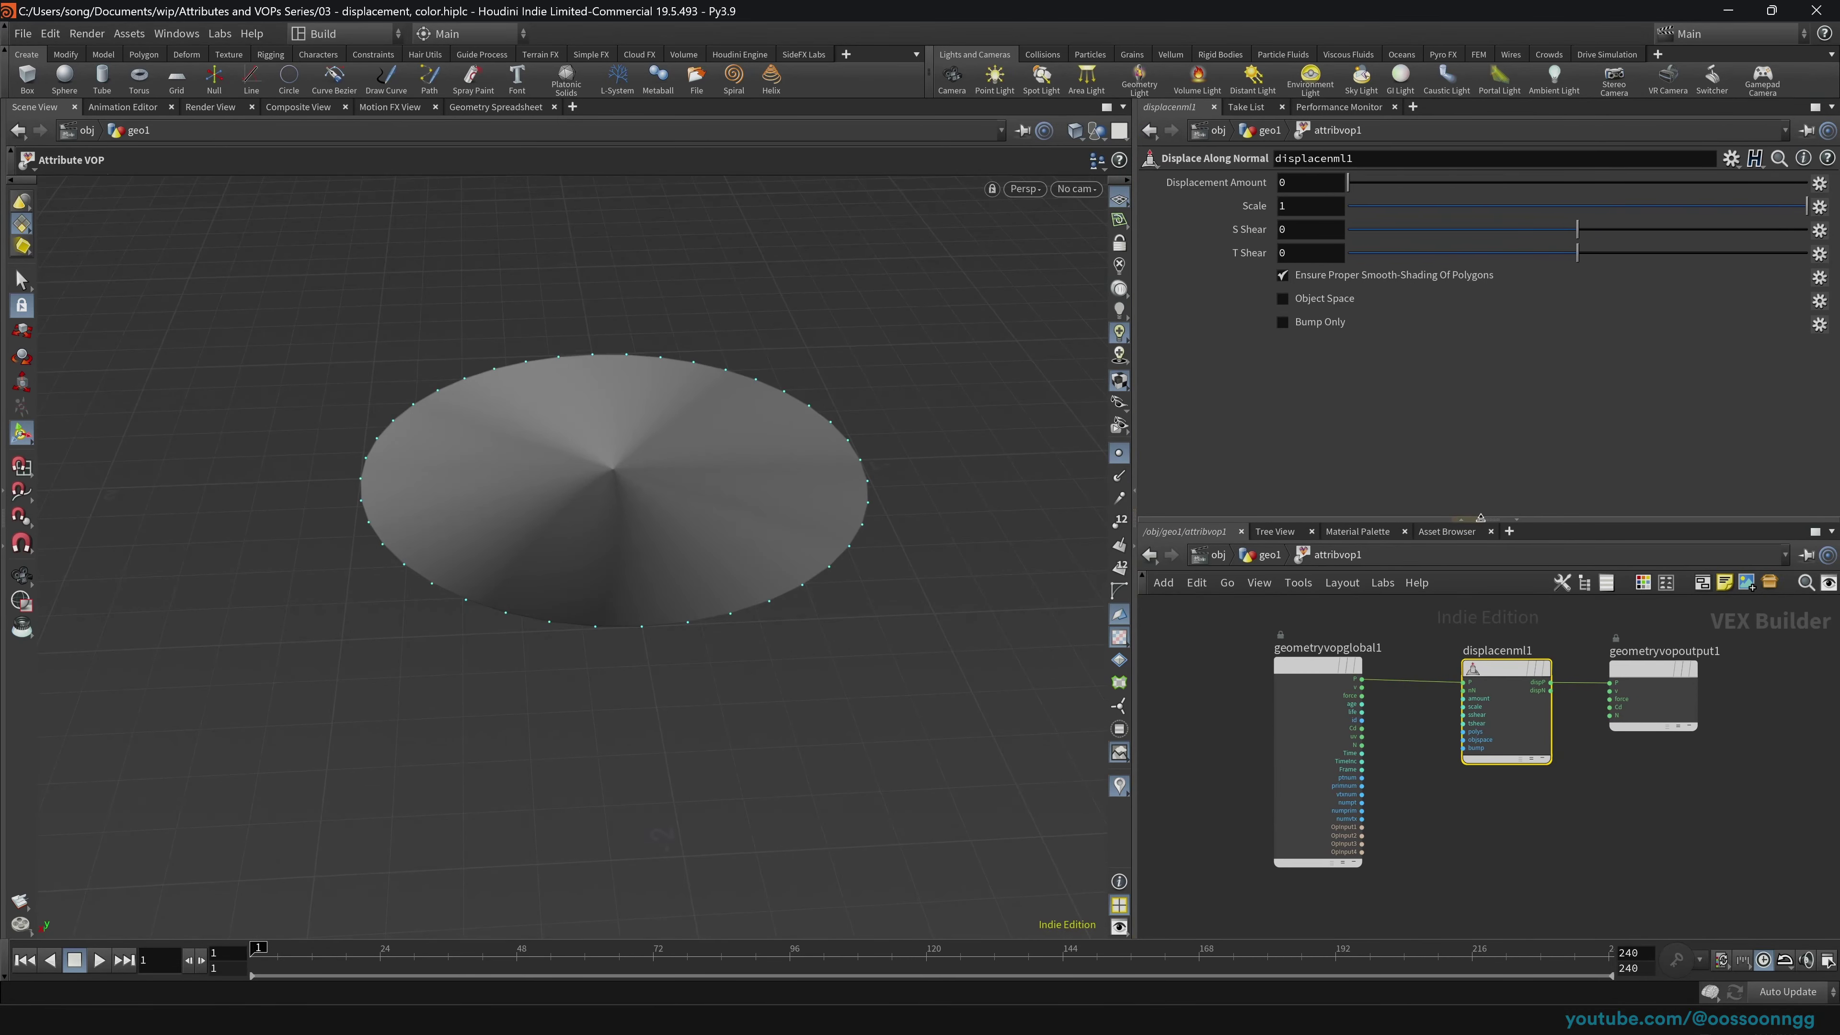
drag(1486, 521, 1486, 433)
key(Tab)
text(noise)
click(1694, 350)
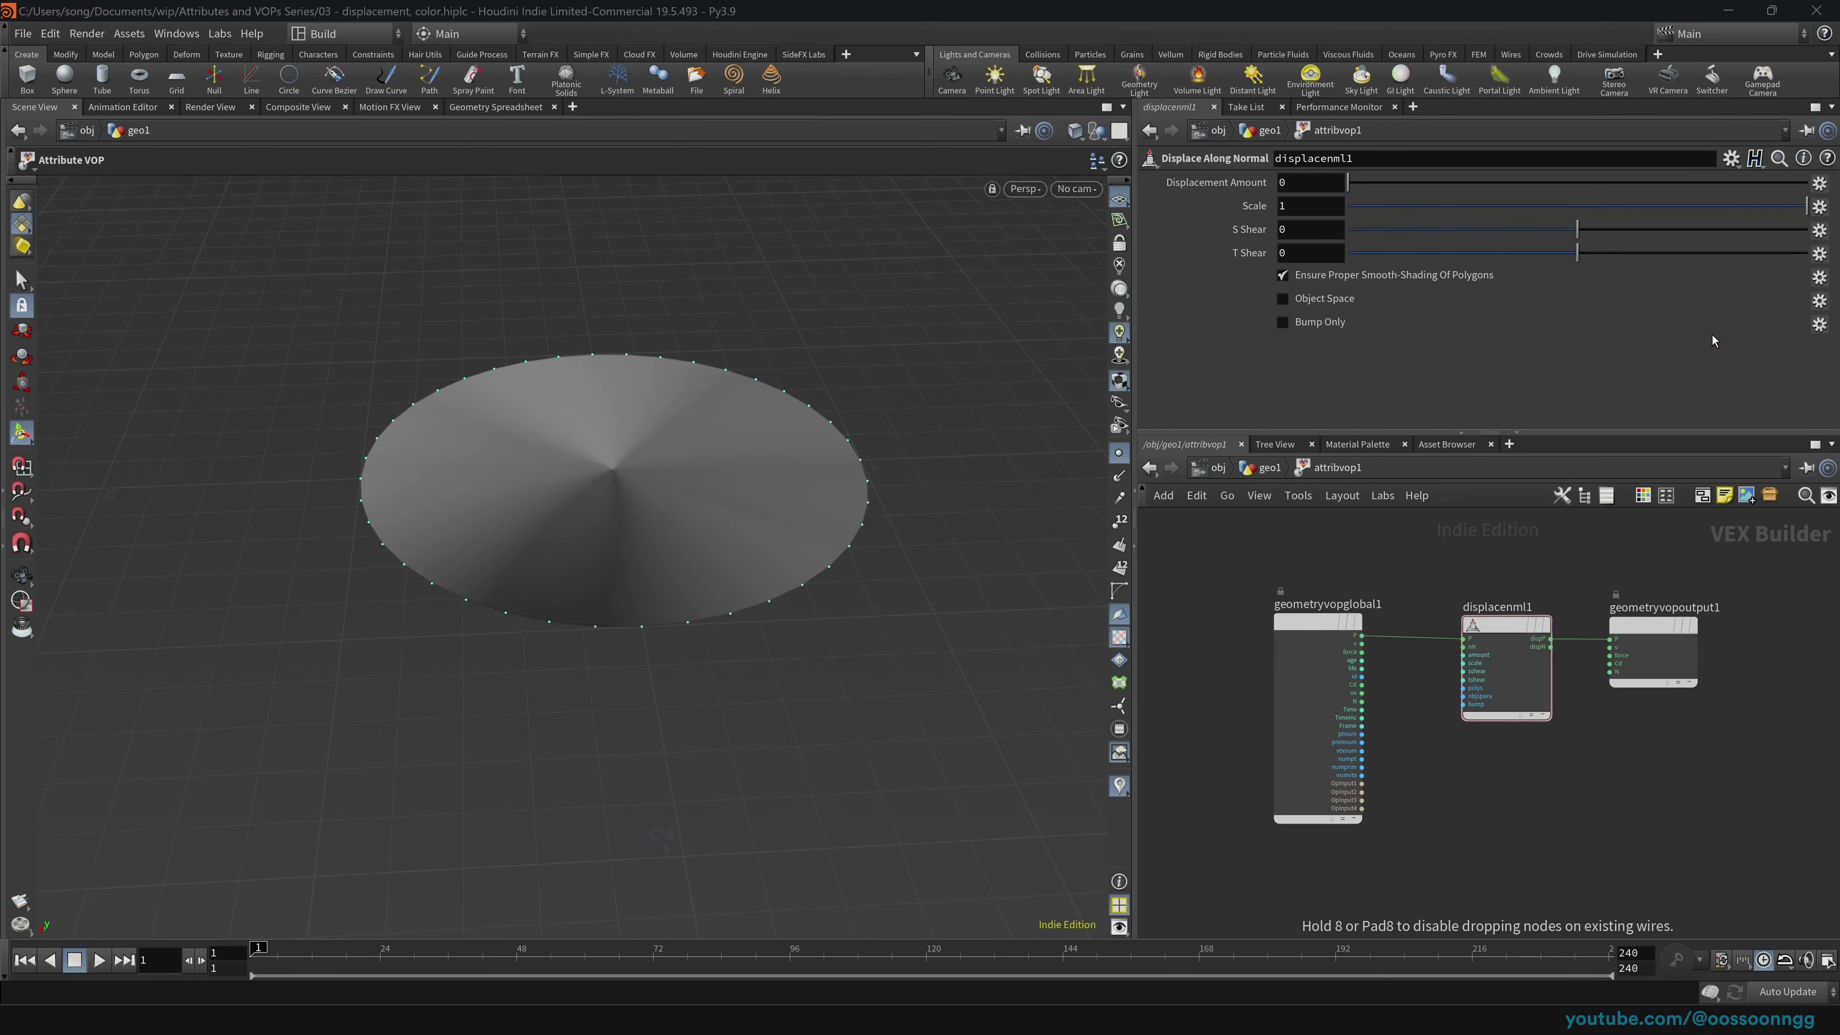
click(1513, 773)
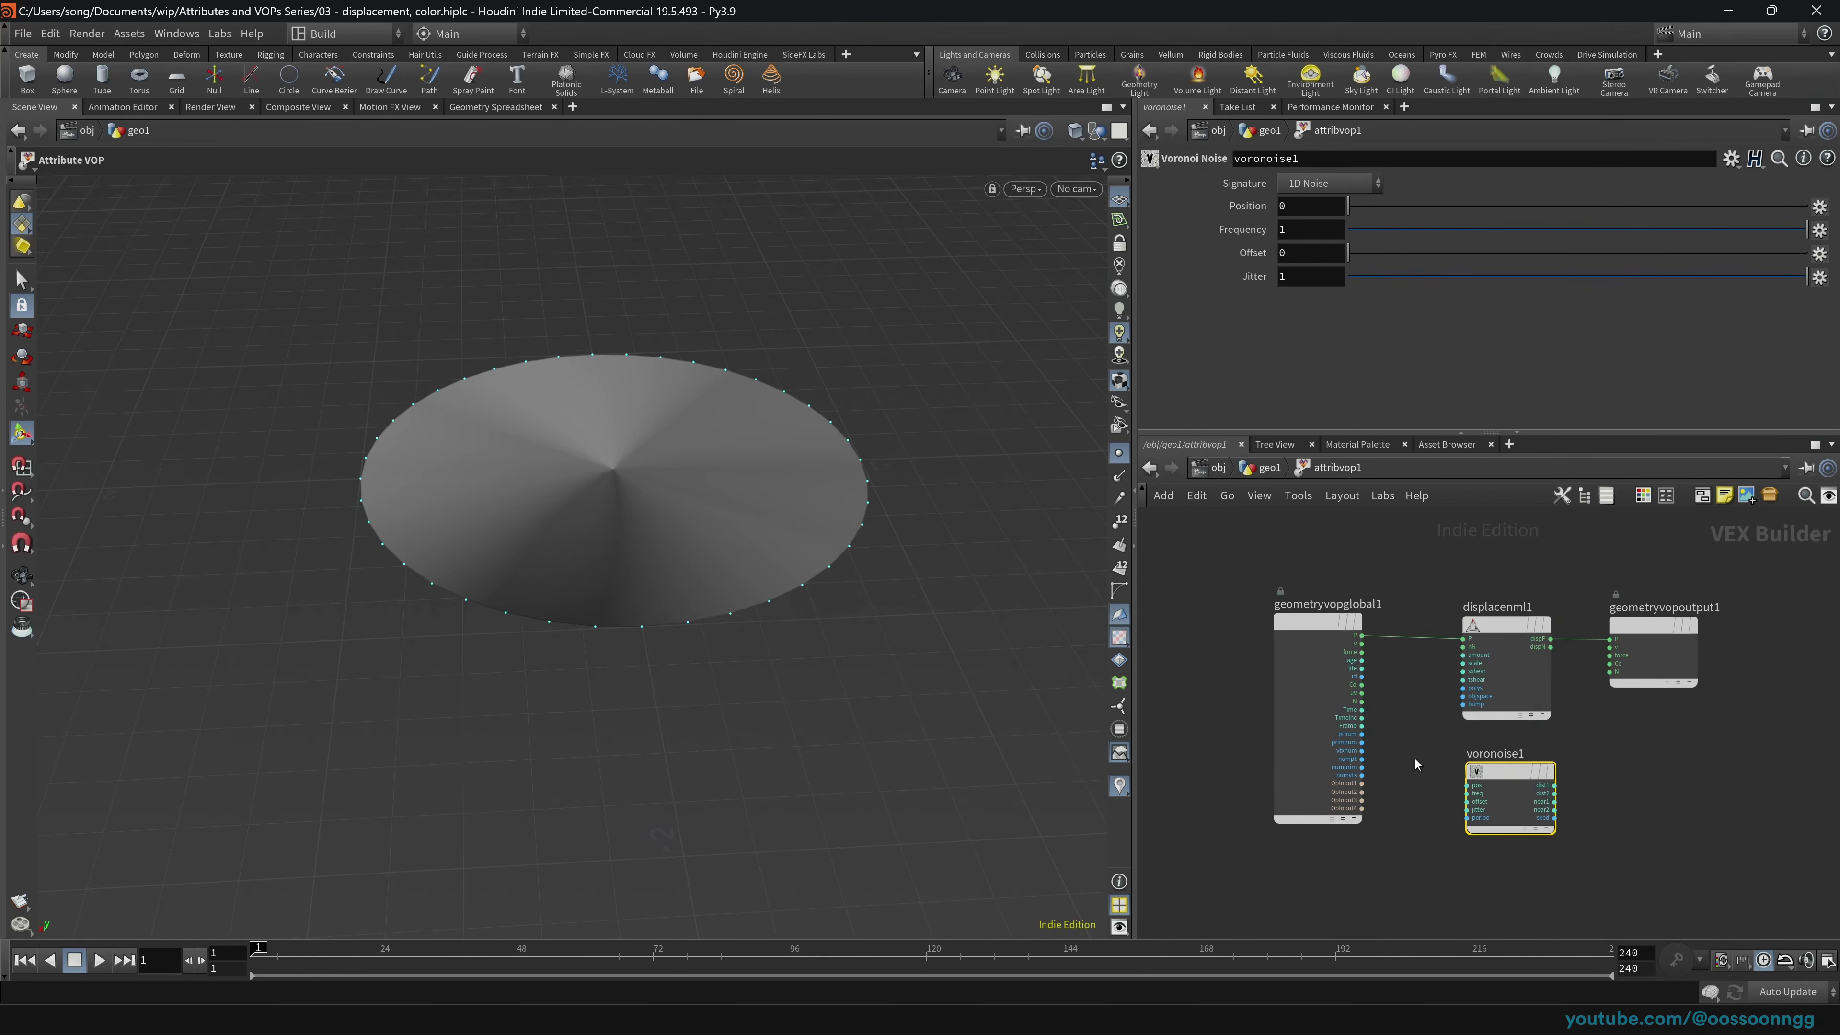
Step: Wire the geometry position P into the Voronoi Noise pos input and place the noise node below Displace Along Normal
scroll(1417, 757, up, 2)
drag(1495, 778, 1481, 795)
scroll(1480, 797, up, 2)
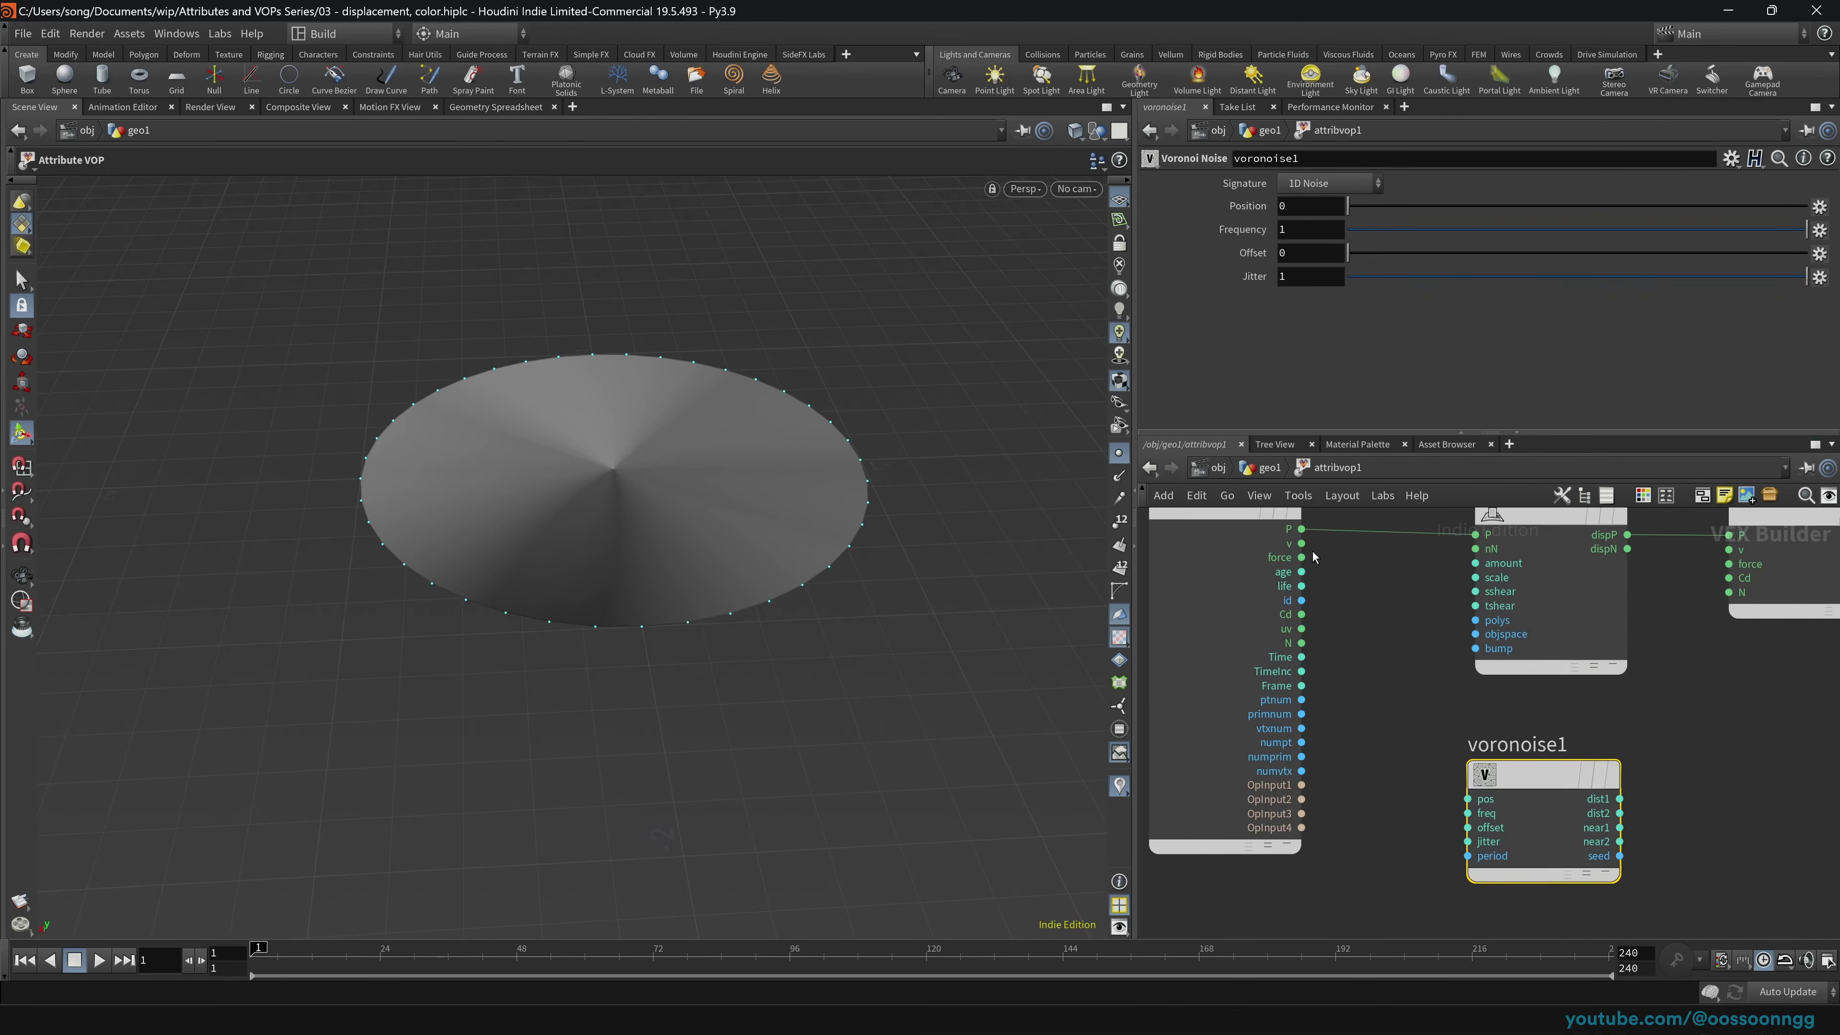
click(1228, 518)
scroll(1406, 661, down, 1)
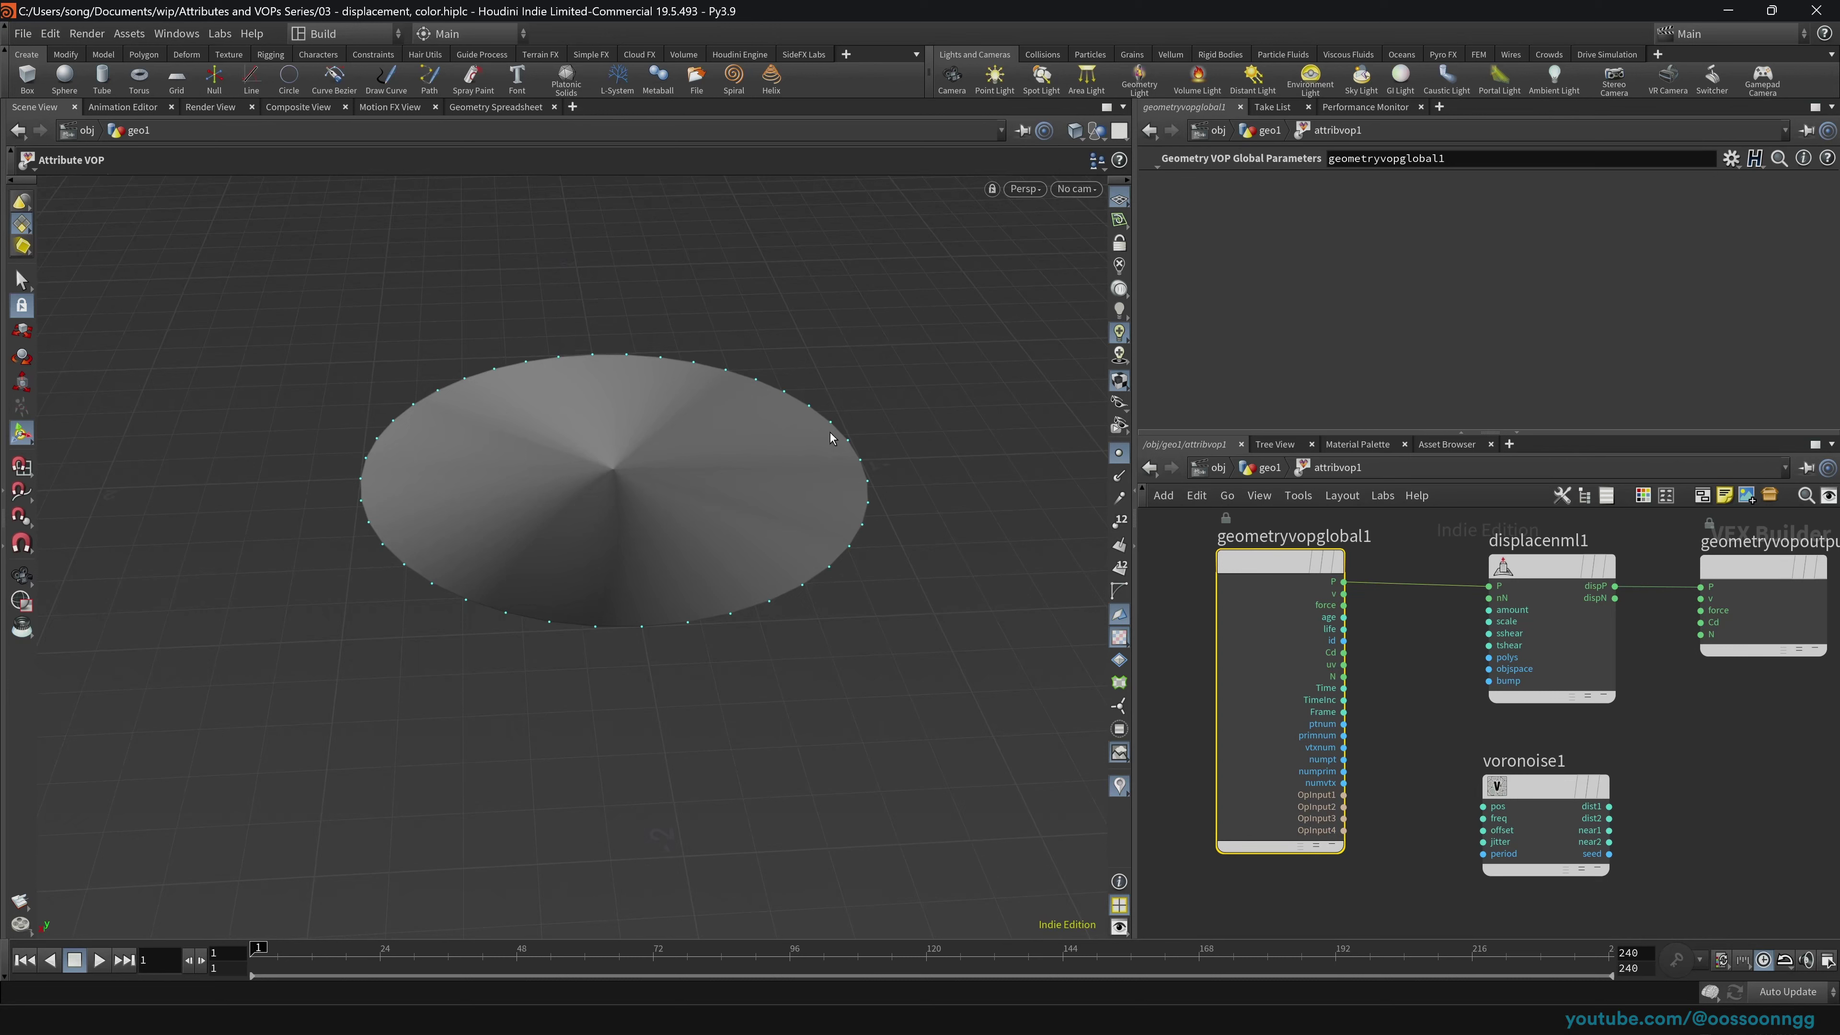
drag(1348, 584, 1535, 769)
click(1545, 786)
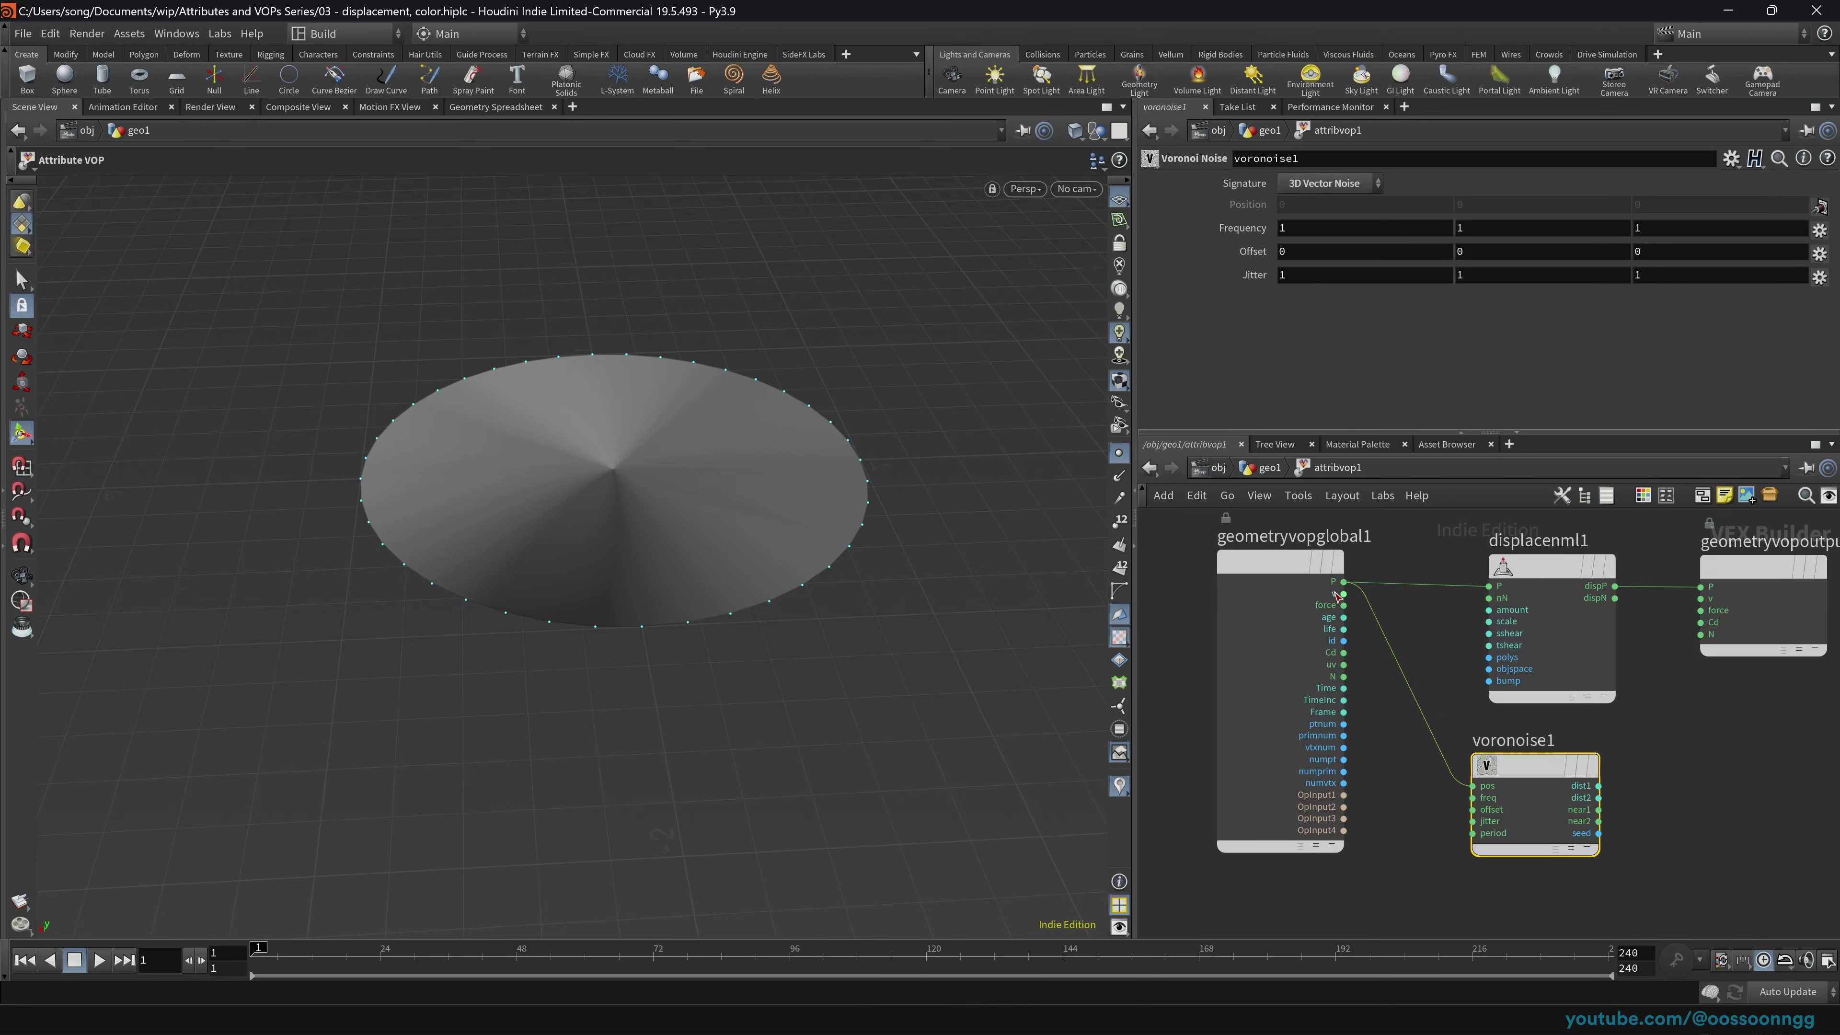
drag(1538, 770, 1480, 794)
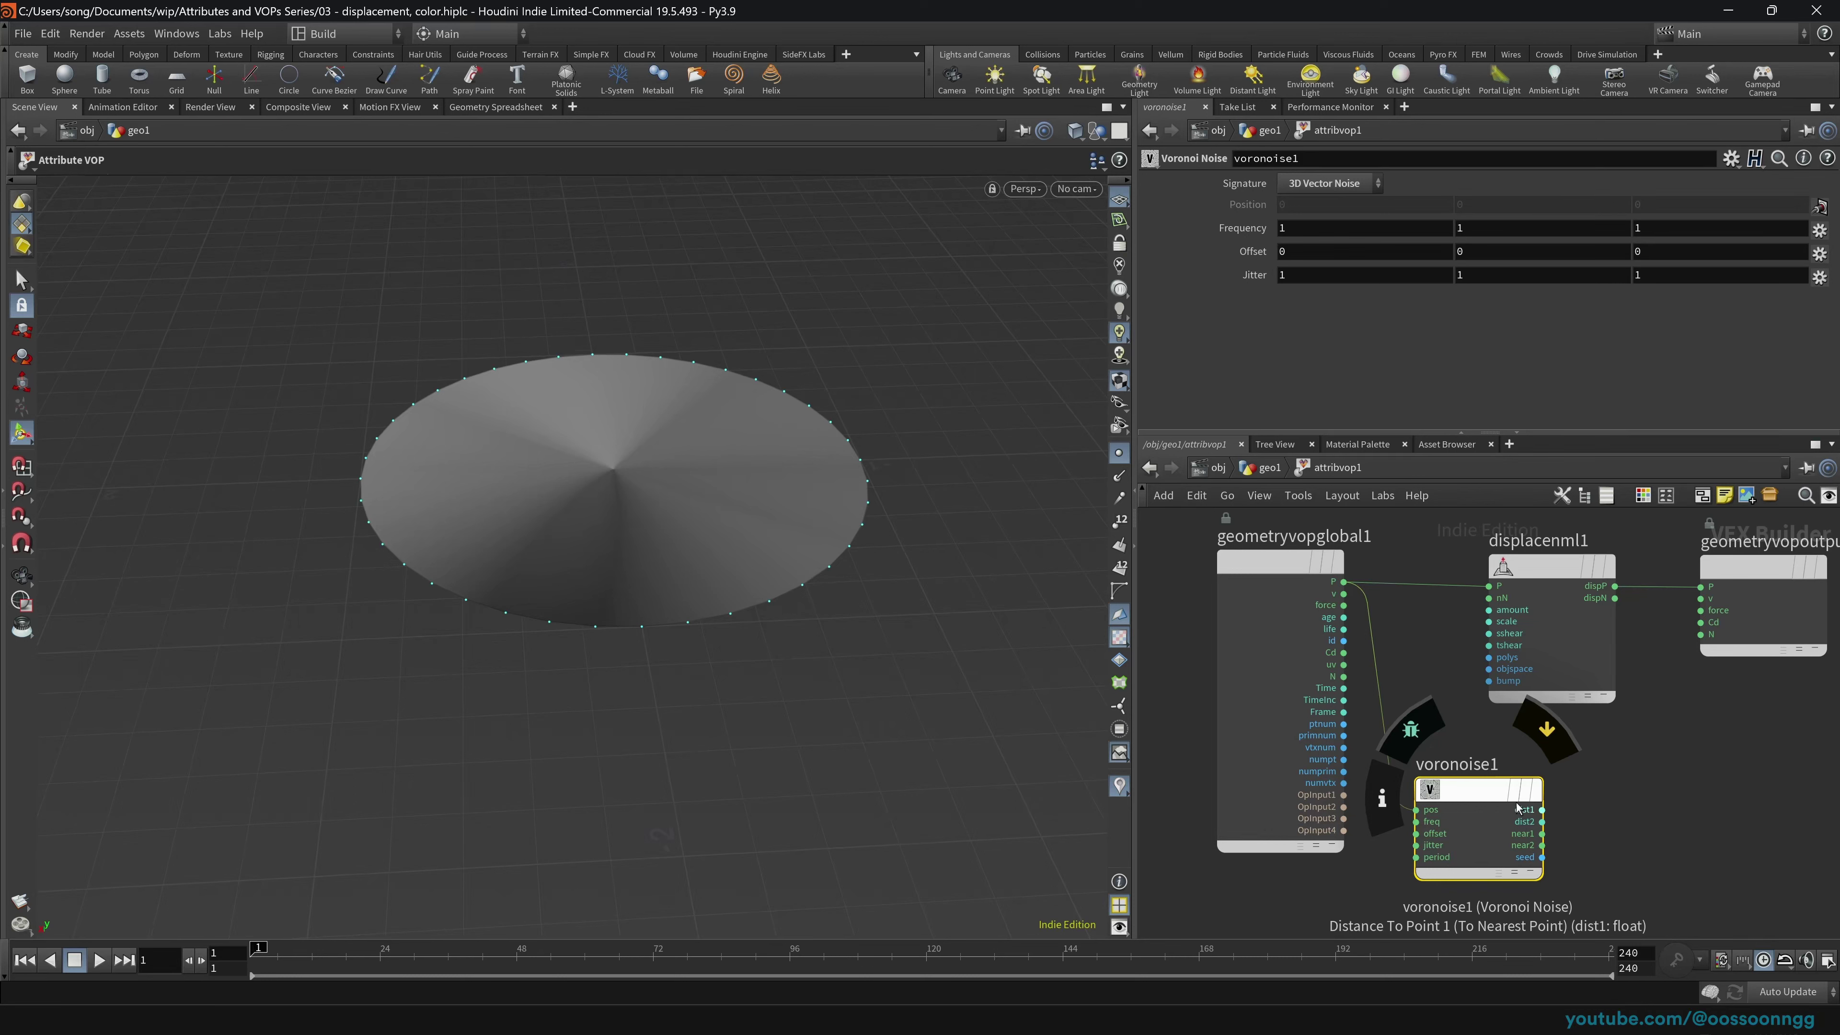
Step: Connect the Voronoi Noise dist1 output to the amount input of the Displace Along Normal node
click(1502, 611)
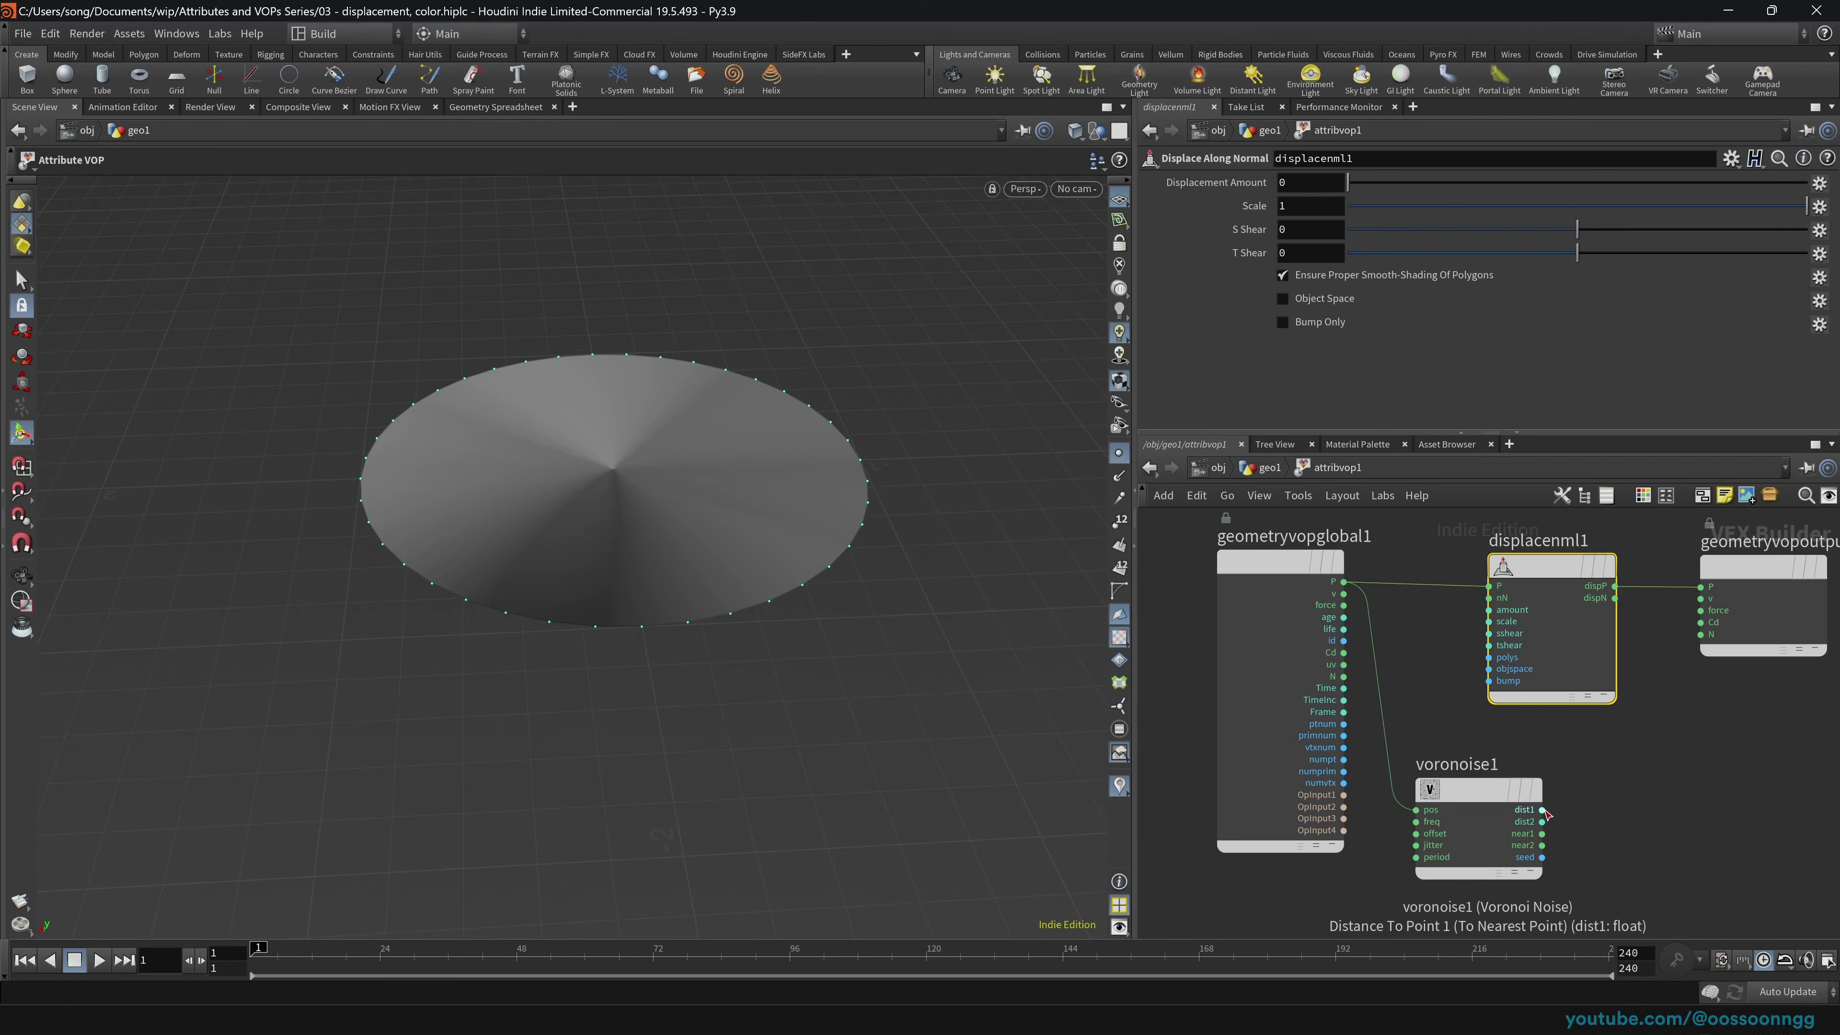
drag(1543, 812, 1560, 766)
drag(1432, 656, 1504, 616)
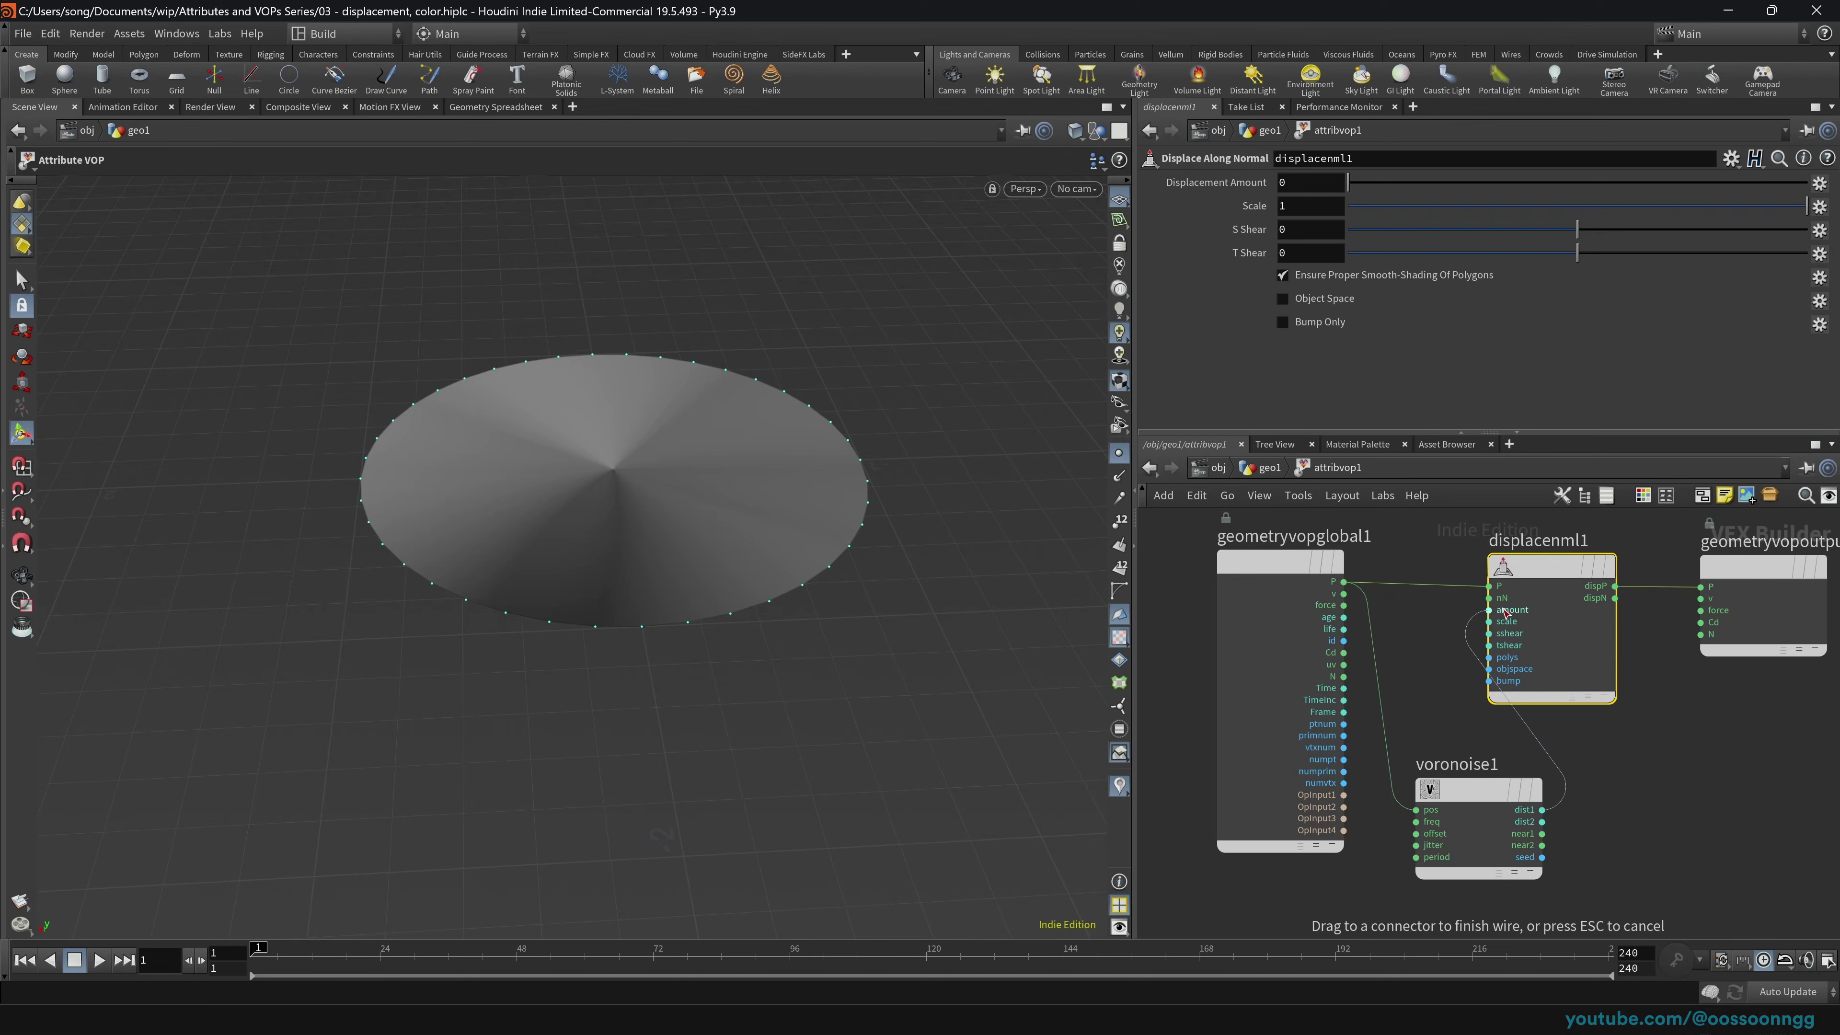
drag(1500, 613, 1501, 613)
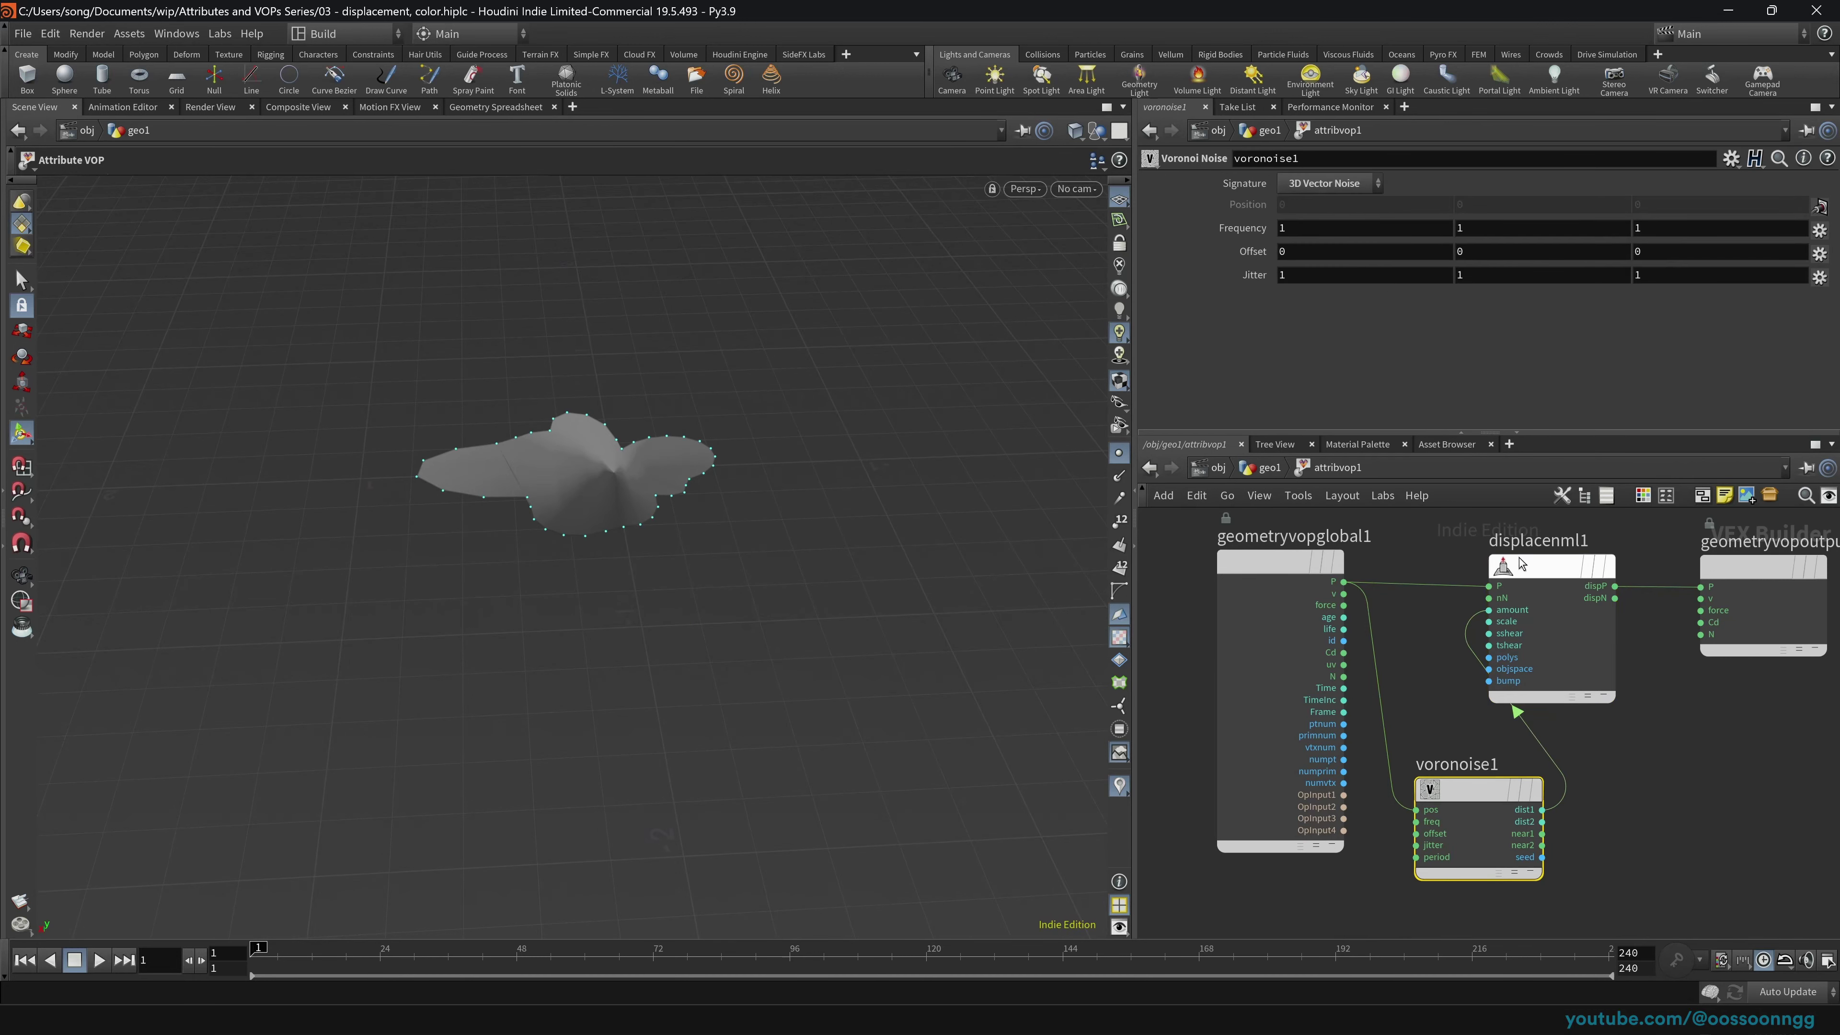
Step: Lower the displacement scale to about 0.15 and arrange the Voronoi Noise node between the global parameters and displacement nodes
drag(1743, 205, 1614, 225)
click(1486, 792)
drag(1486, 792, 1475, 760)
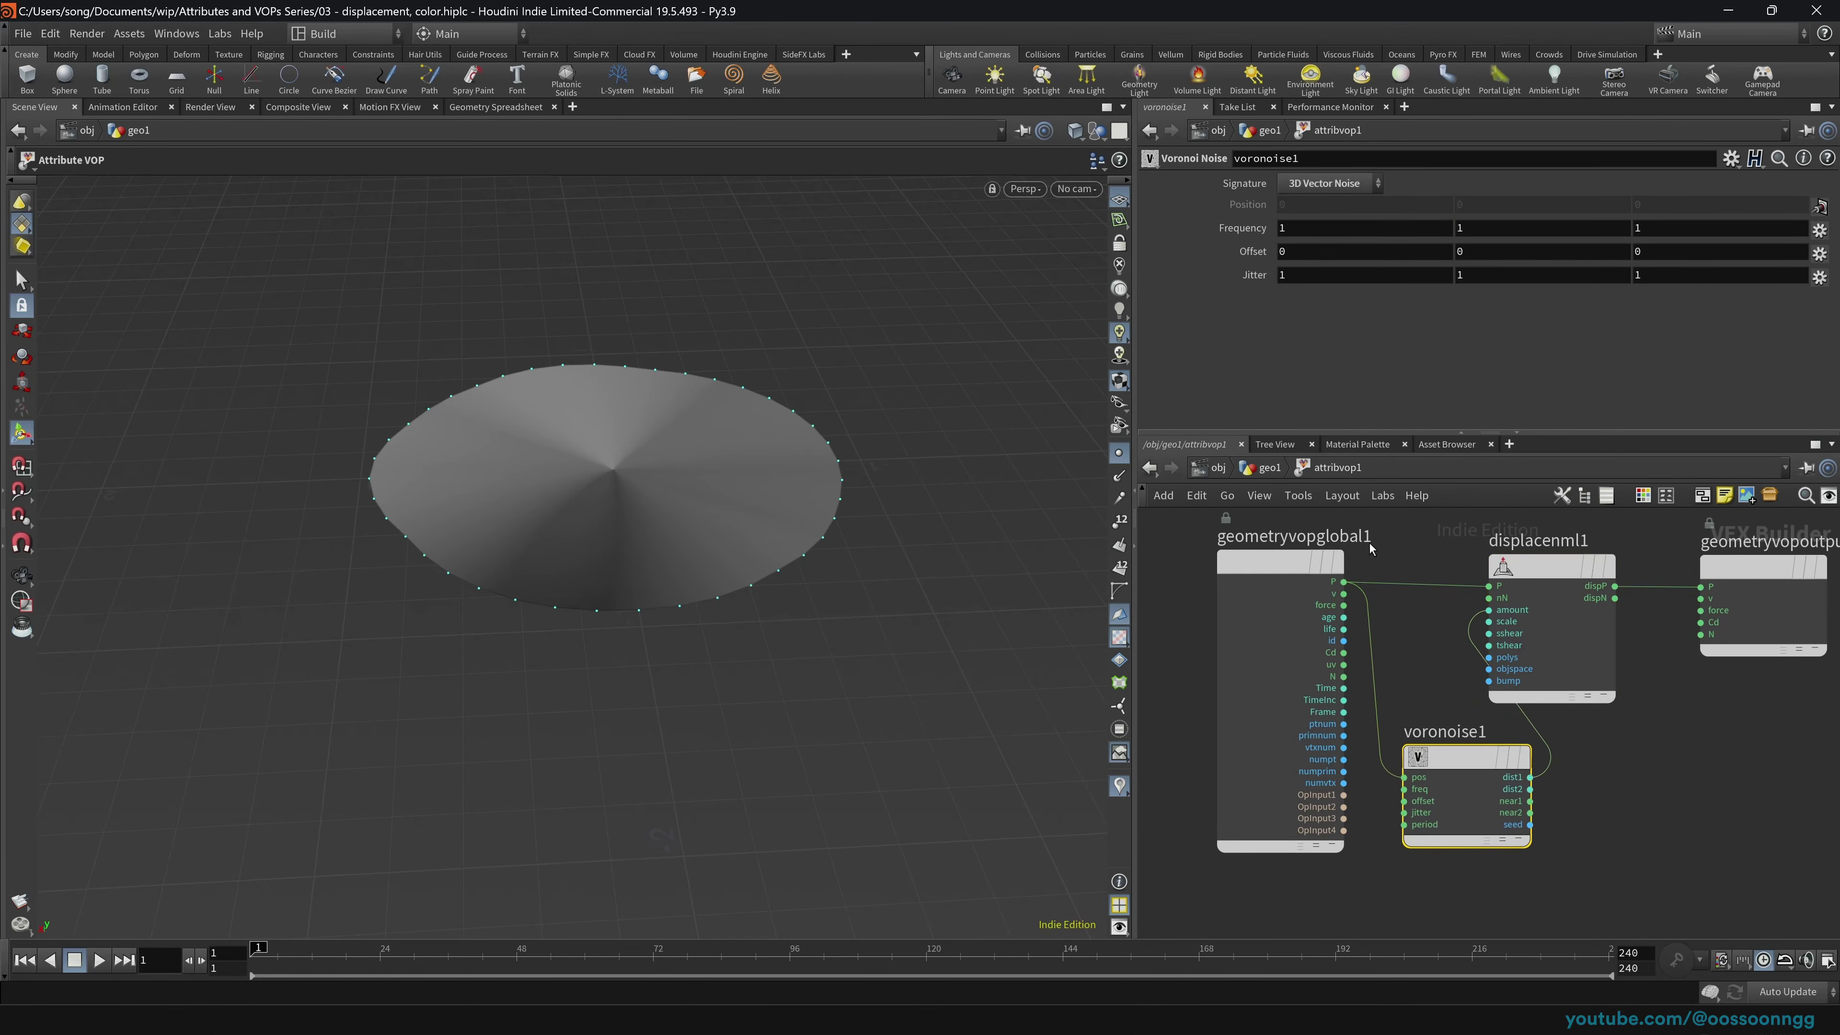
drag(1289, 579, 1209, 559)
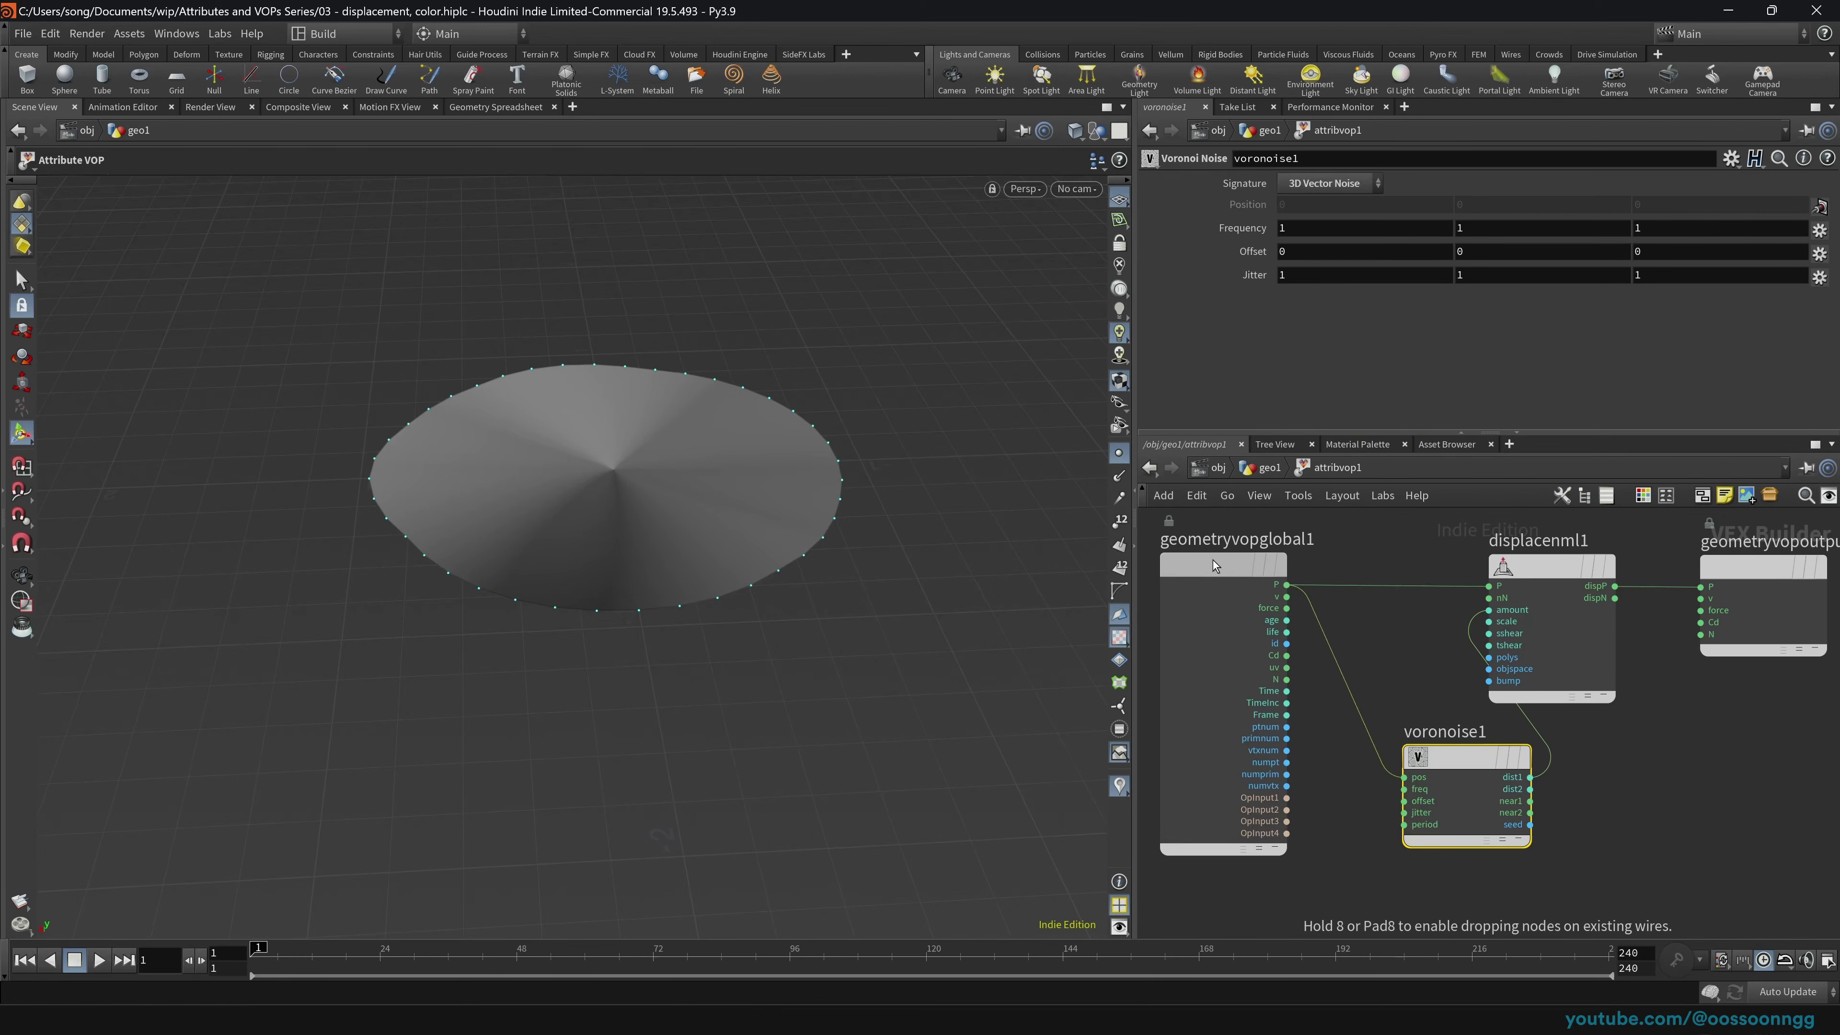
scroll(1386, 574, down, 2)
drag(1410, 741, 1355, 750)
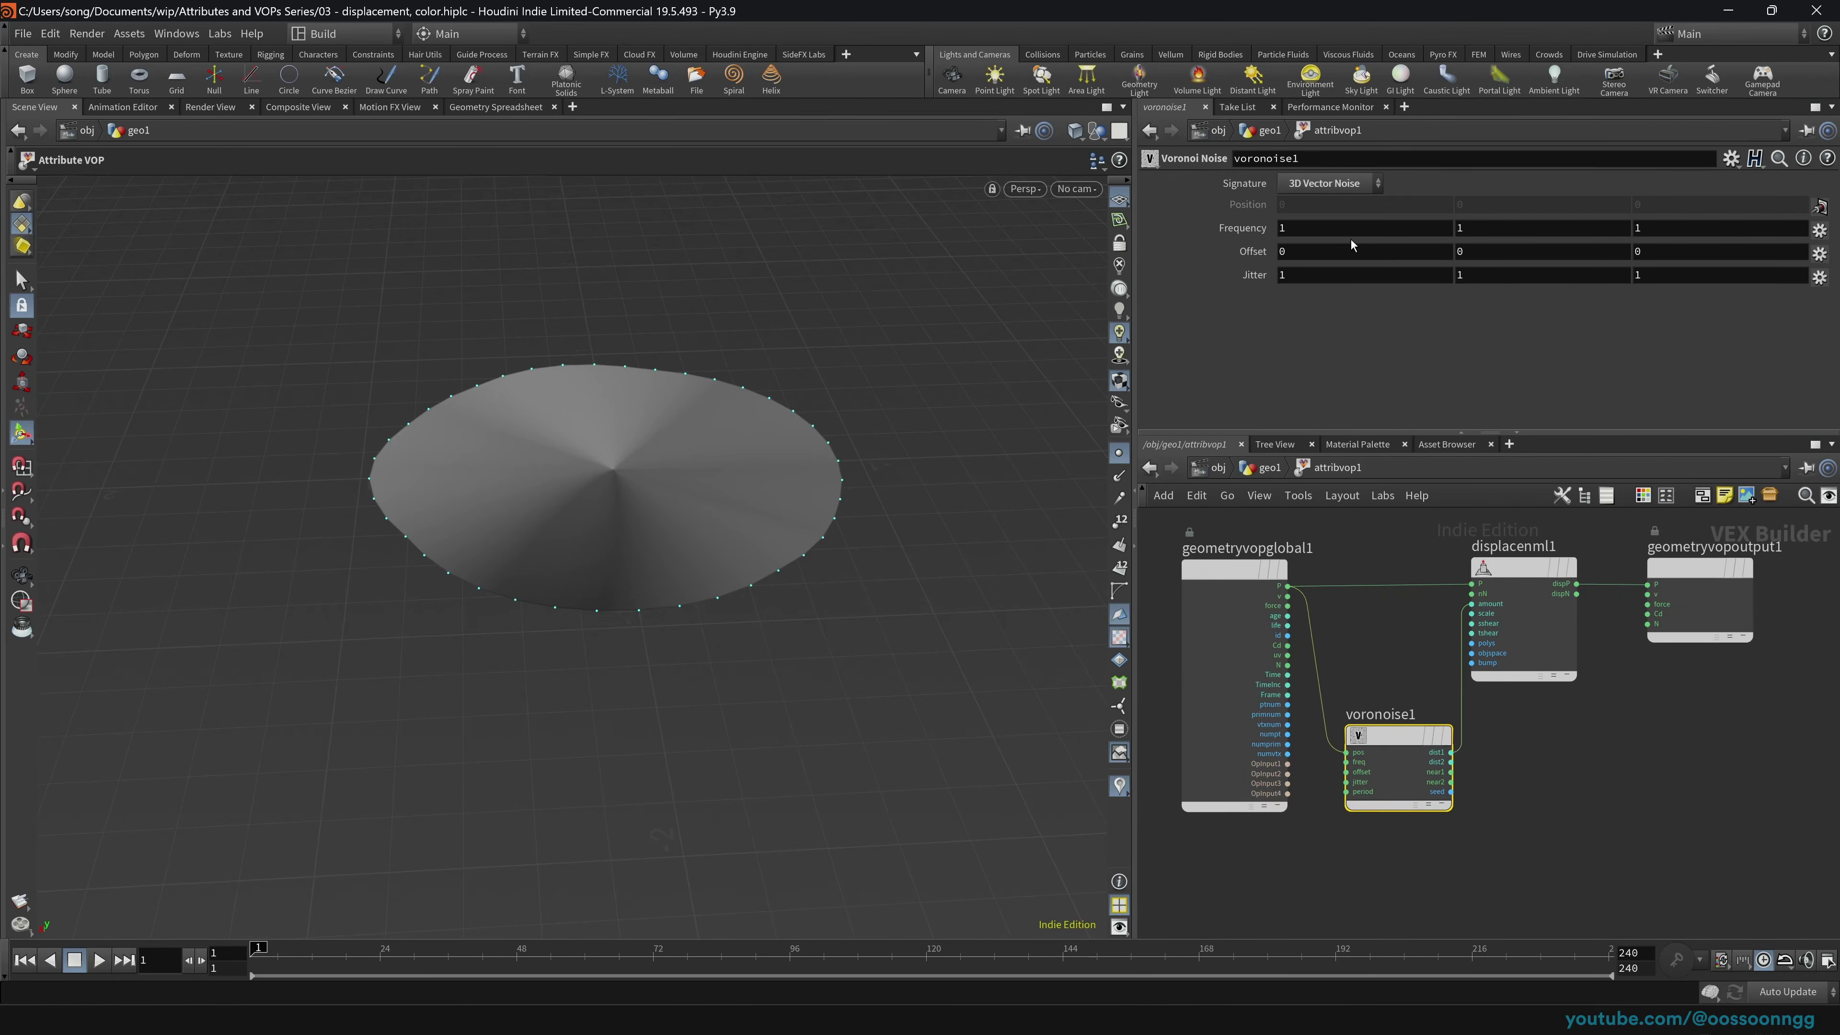
Step: Set the Voronoi frequency to 2 on all axes and its first offset to 2, keeping a displacement scale of 0.148
middle_drag(1231, 228, 1420, 249)
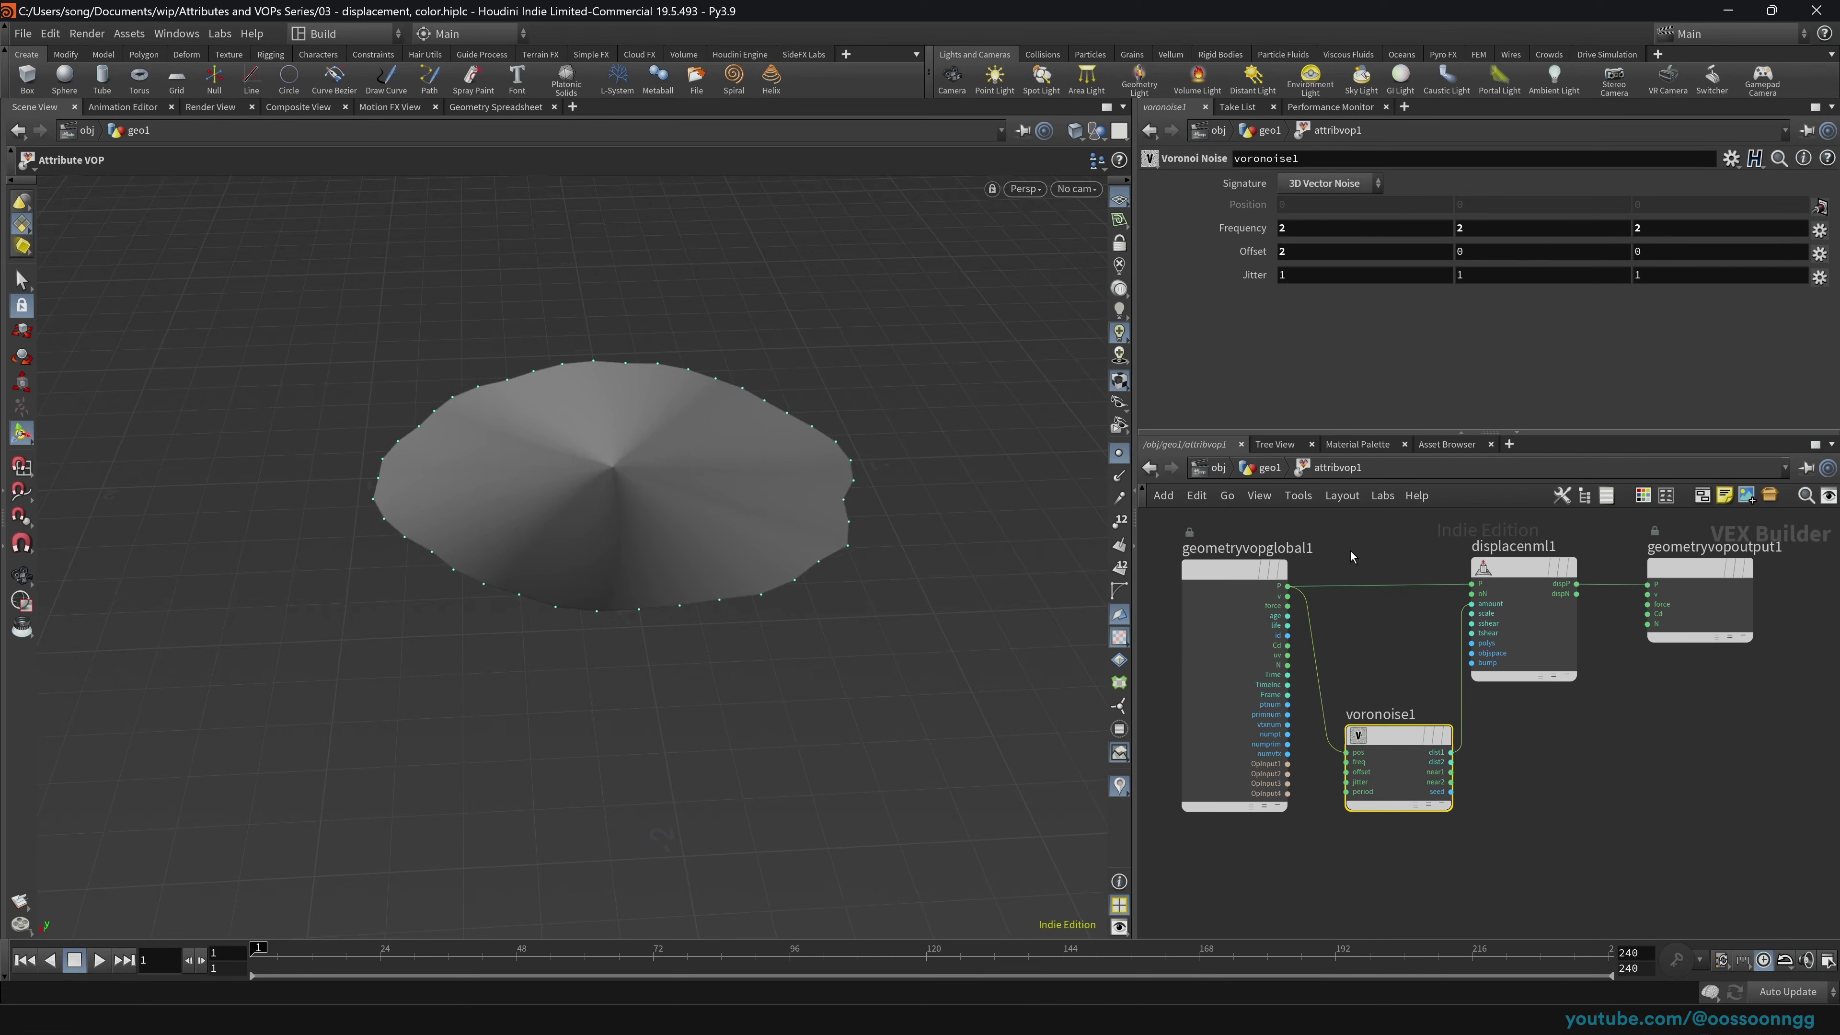
click(1521, 568)
mouse_move(1613, 211)
mouse_down()
mouse_move(1577, 212)
mouse_move(1630, 212)
mouse_move(1520, 219)
mouse_move(1611, 211)
mouse_up()
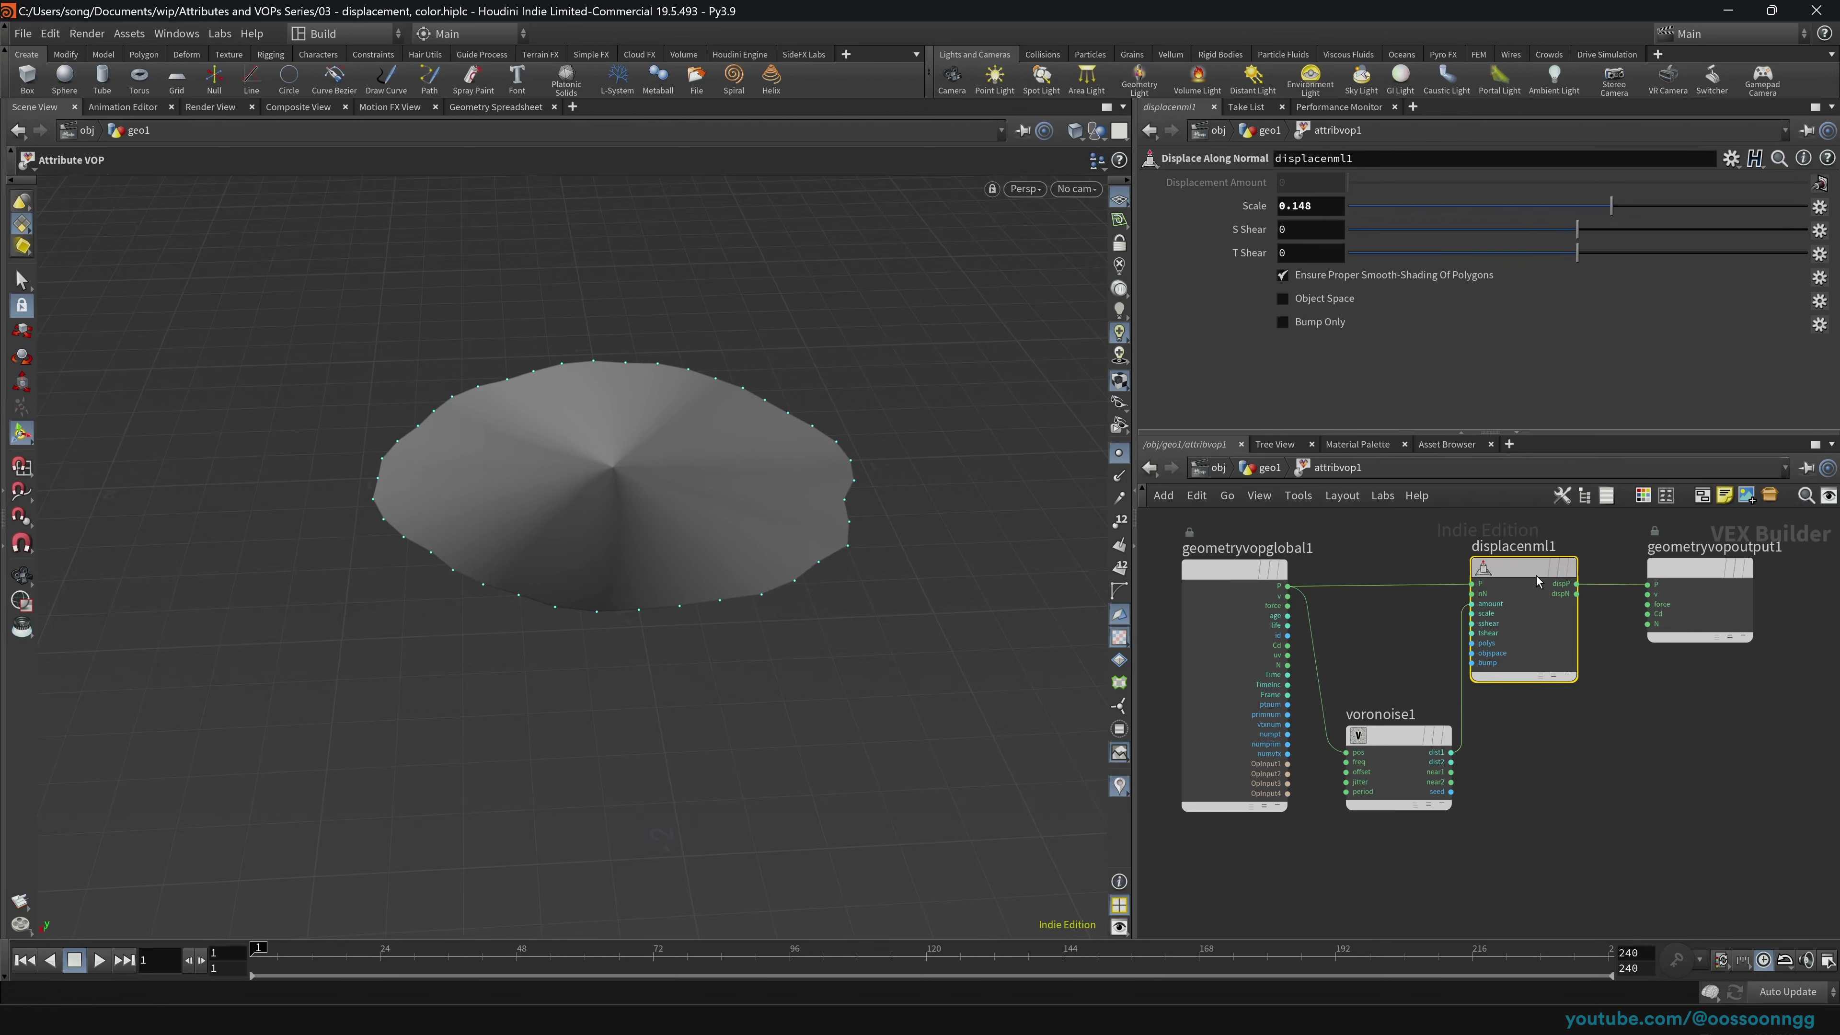
drag(1536, 571, 1538, 579)
drag(1695, 568, 1718, 578)
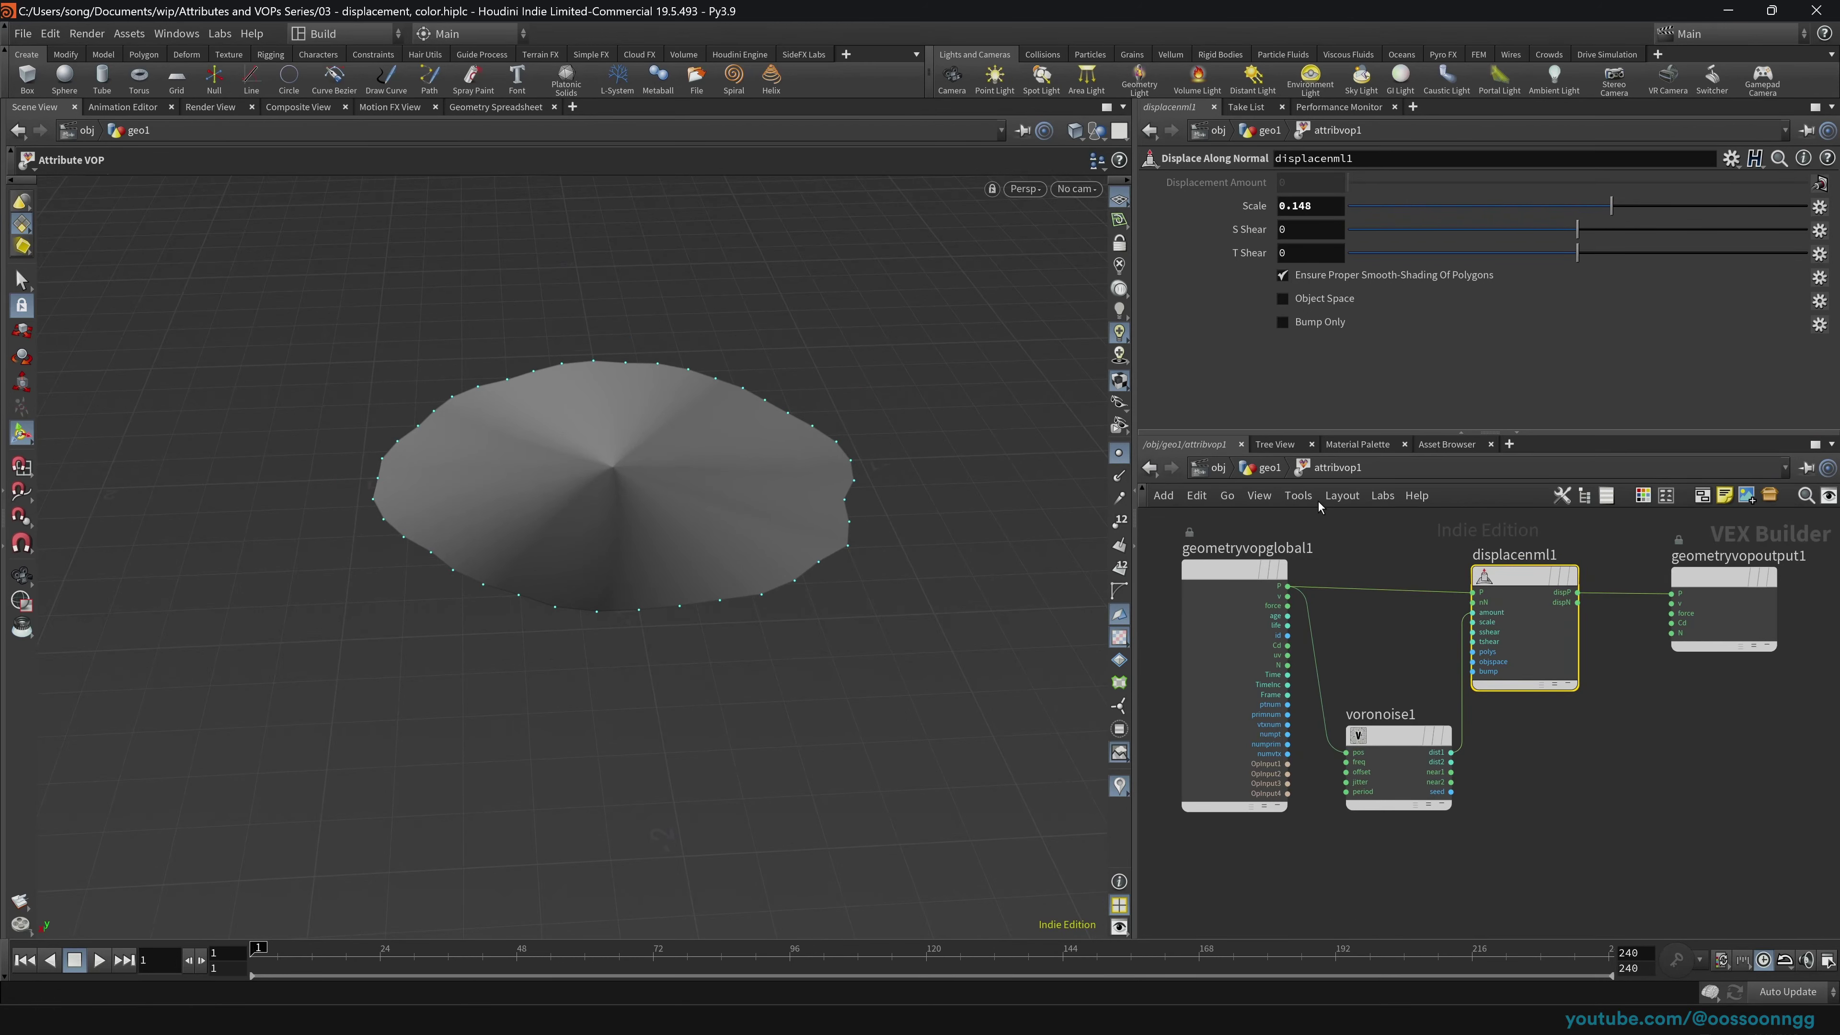
Step: Return to the geo1 network and re-enable the bypassed Copy and Transform node to stack the displaced circles
click(1267, 468)
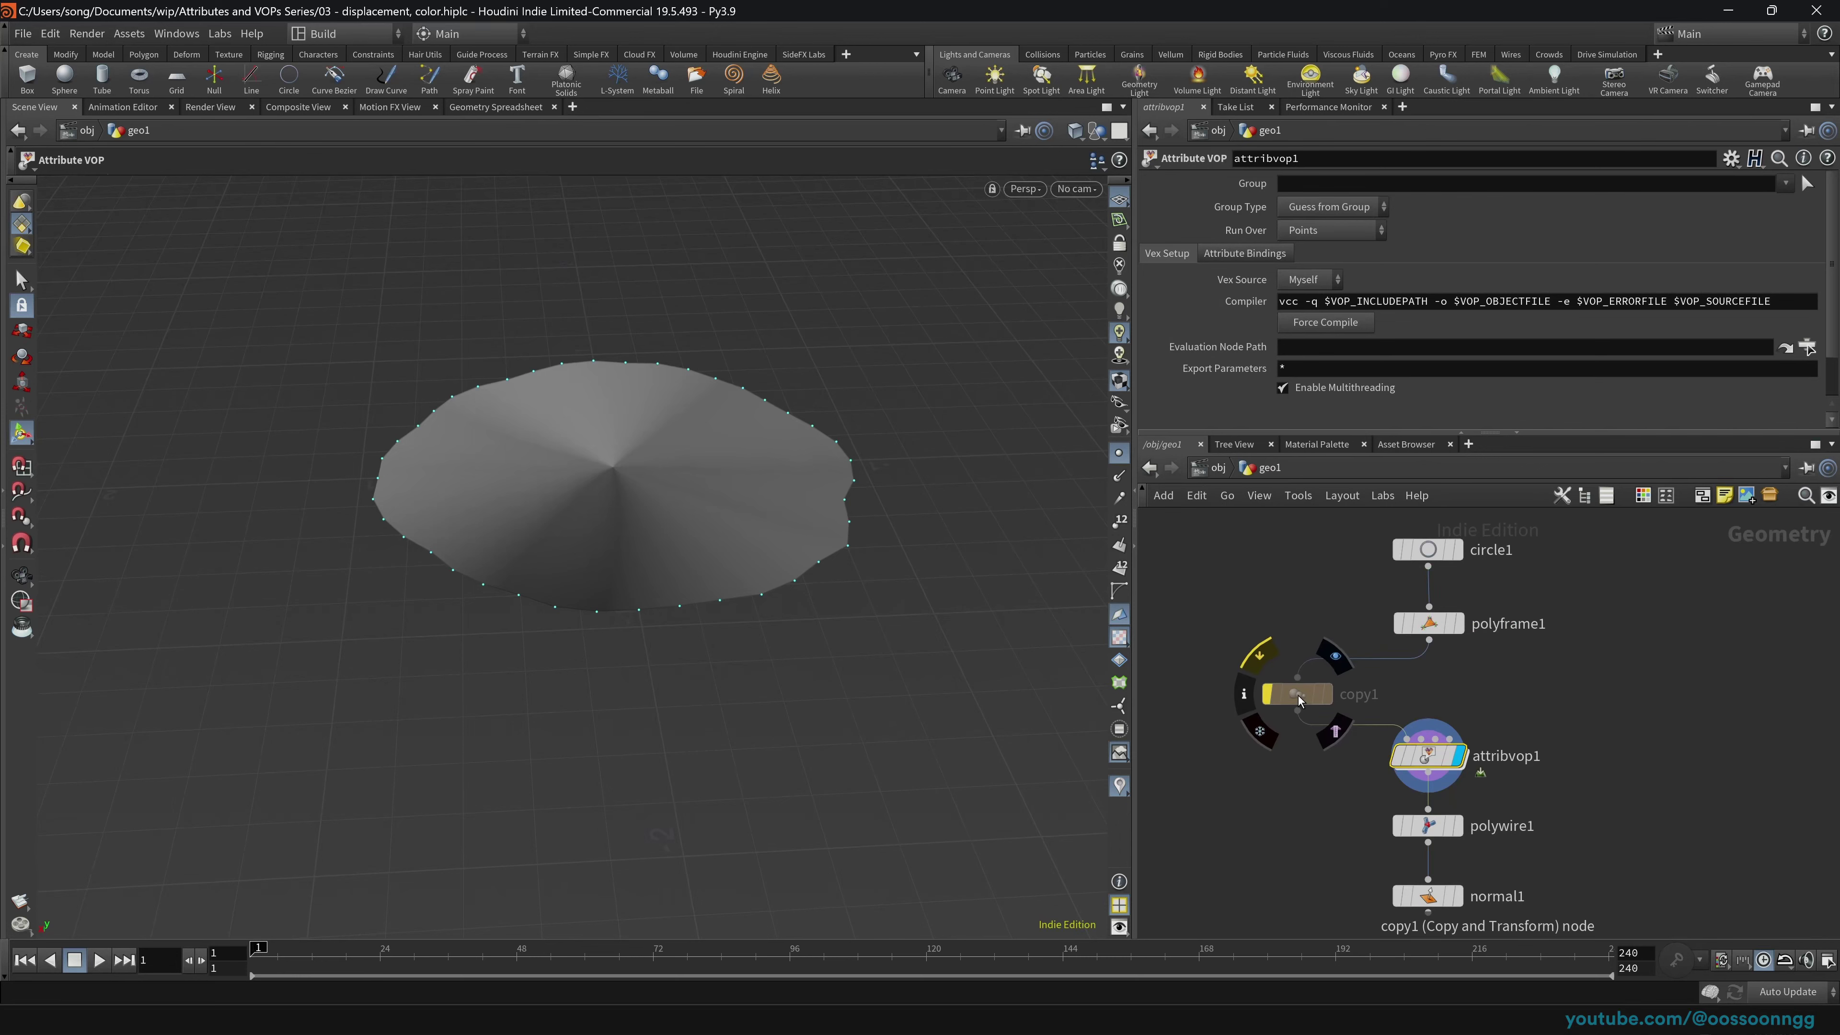
click(1259, 656)
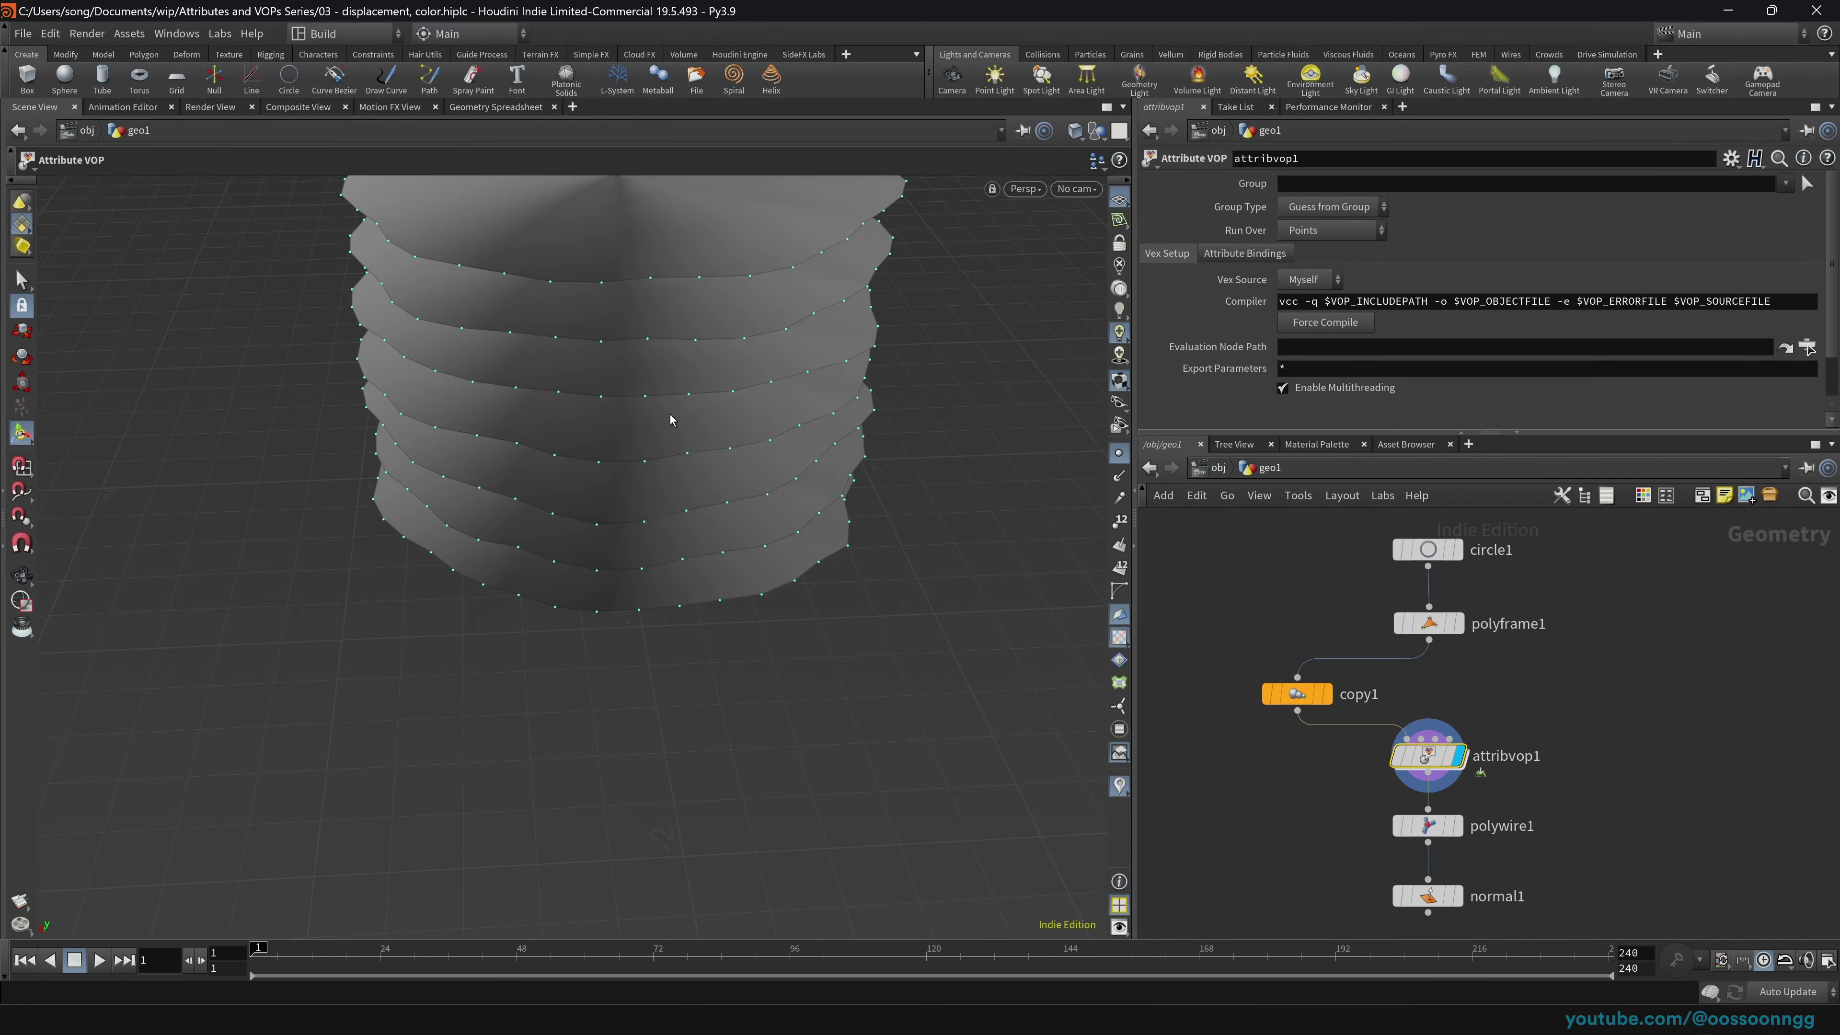
click(1295, 694)
scroll(724, 427, down, 4)
alt+drag(724, 426, 735, 529)
key(Return)
drag(1307, 695, 1273, 680)
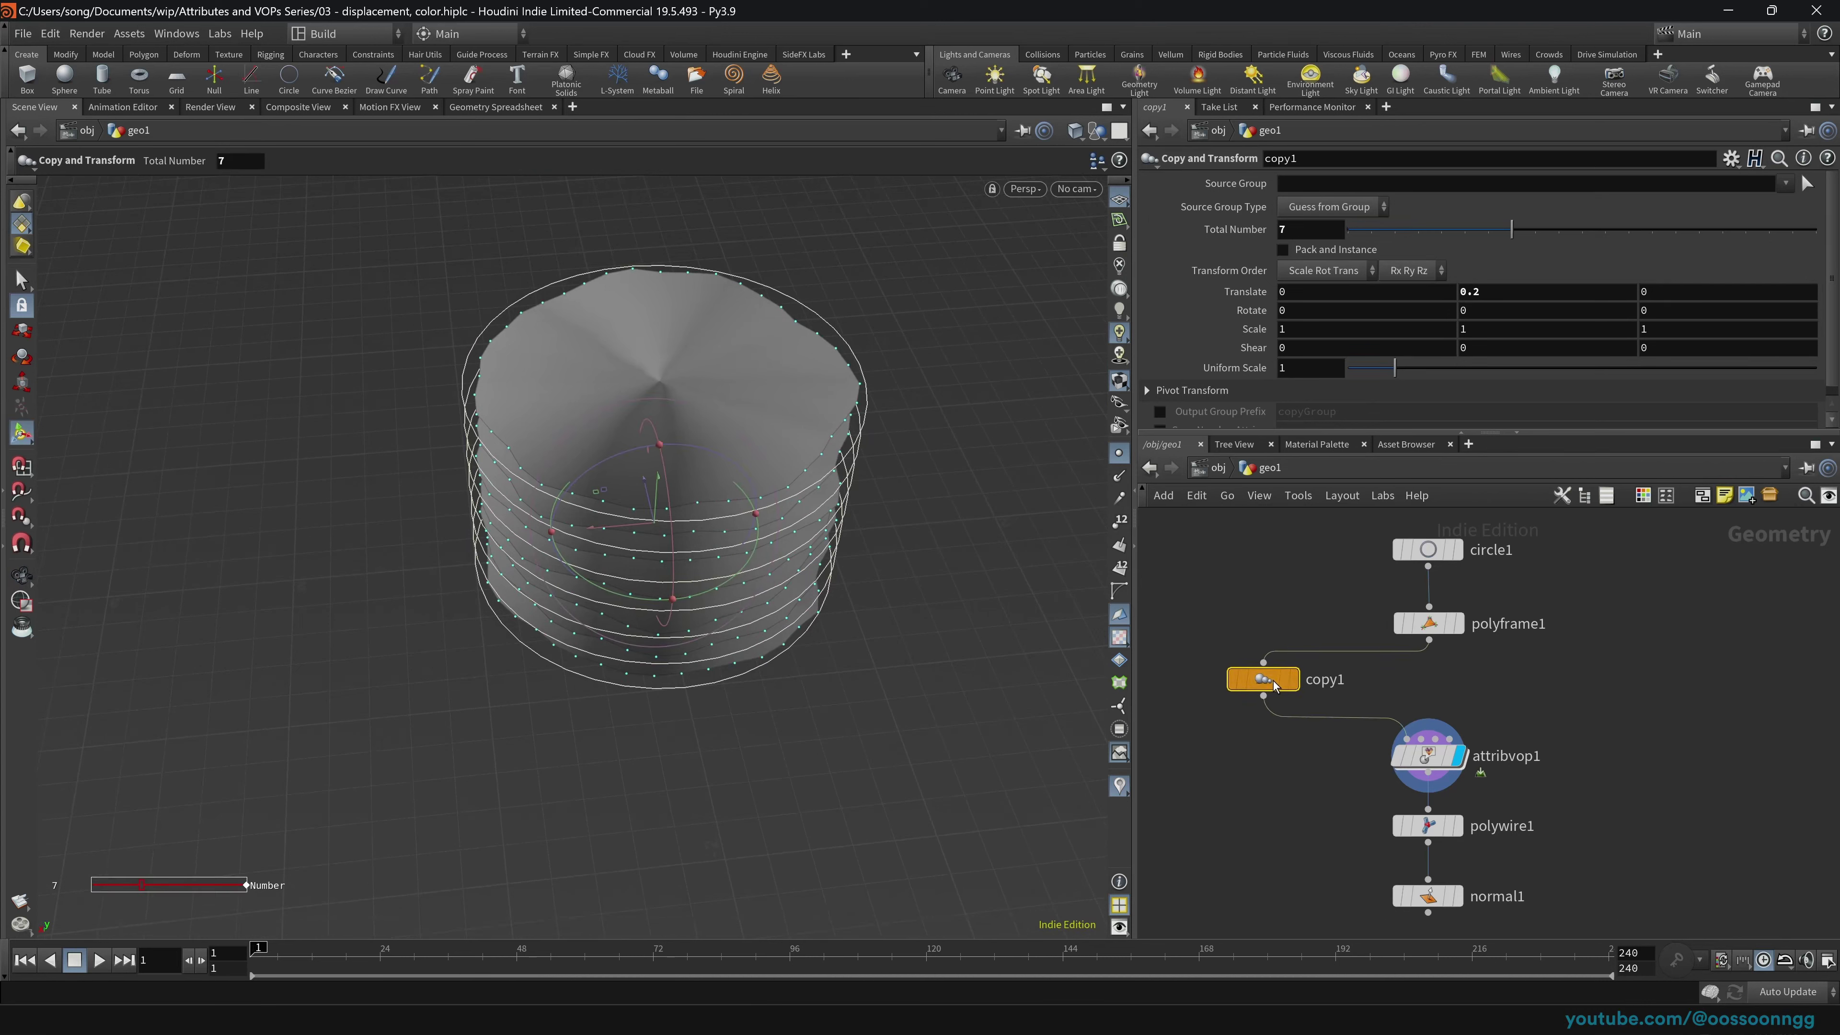
Step: Move the PolyWire and Normal nodes down to make room and display the Copy and Transform result
click(1205, 641)
middle_drag(1292, 792, 1299, 703)
drag(1351, 645, 1470, 823)
drag(1252, 723, 1442, 926)
click(1302, 589)
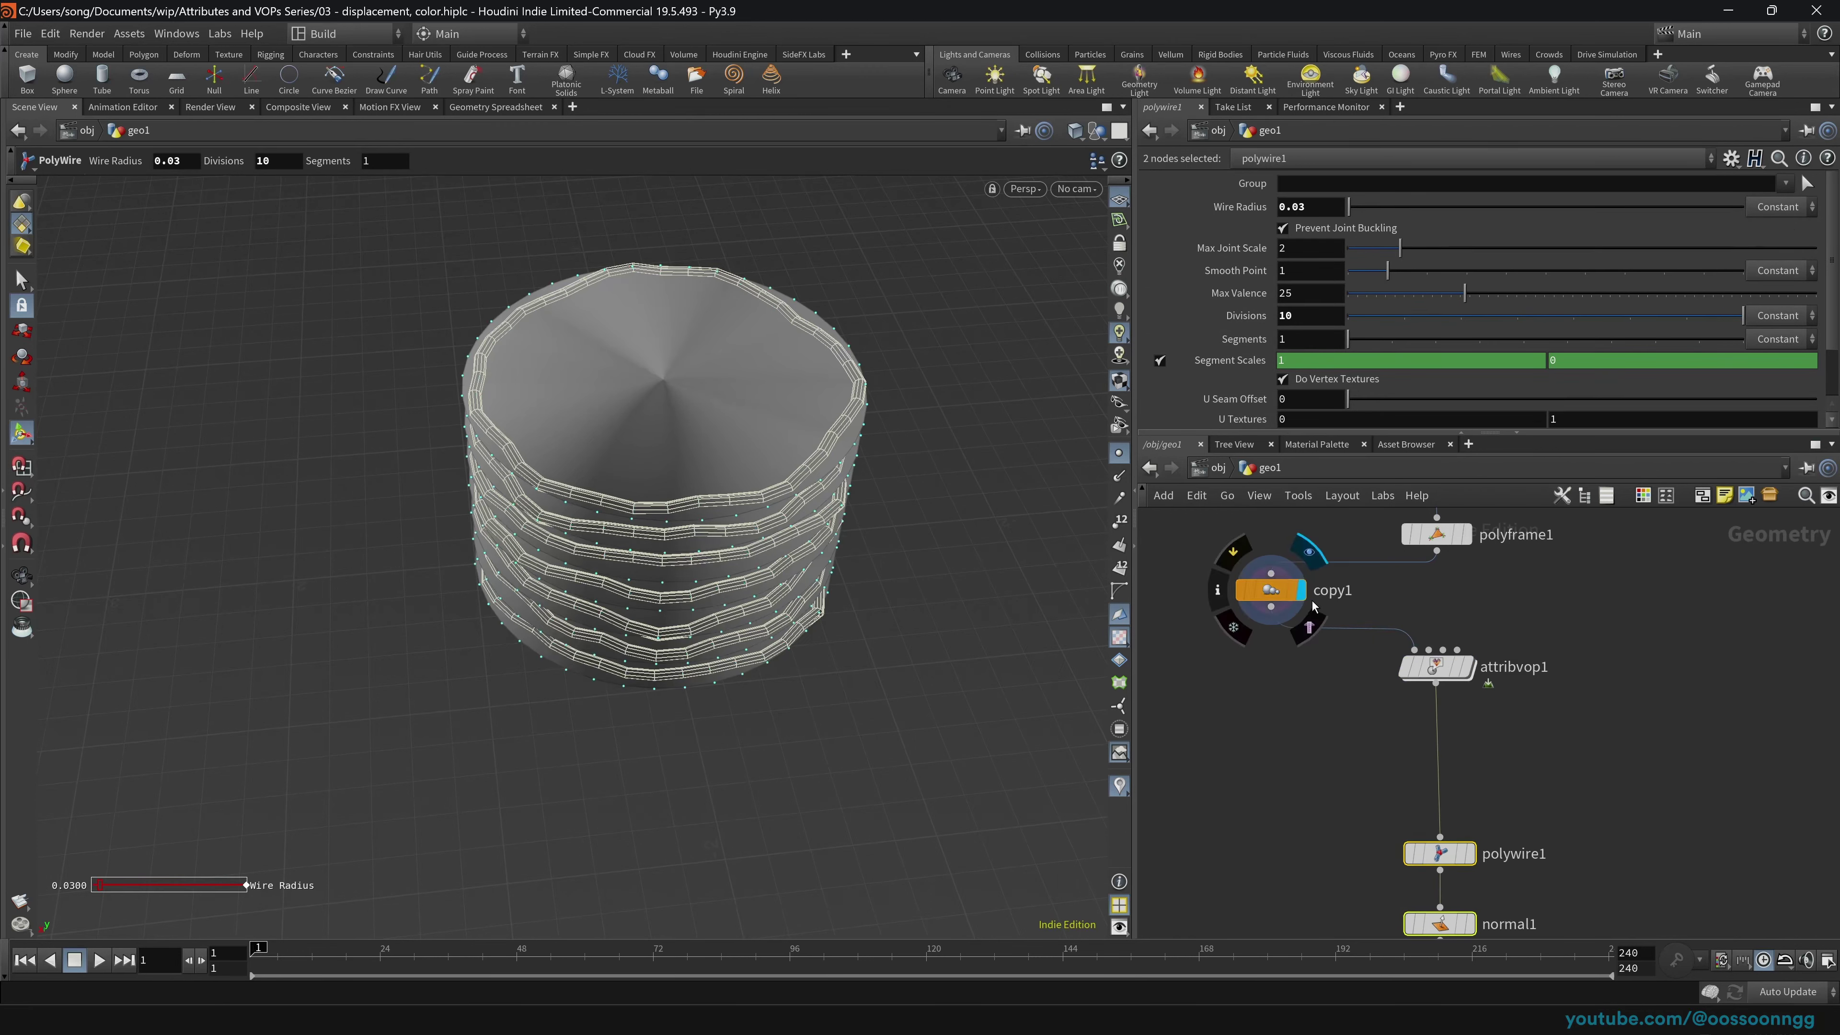
click(1266, 589)
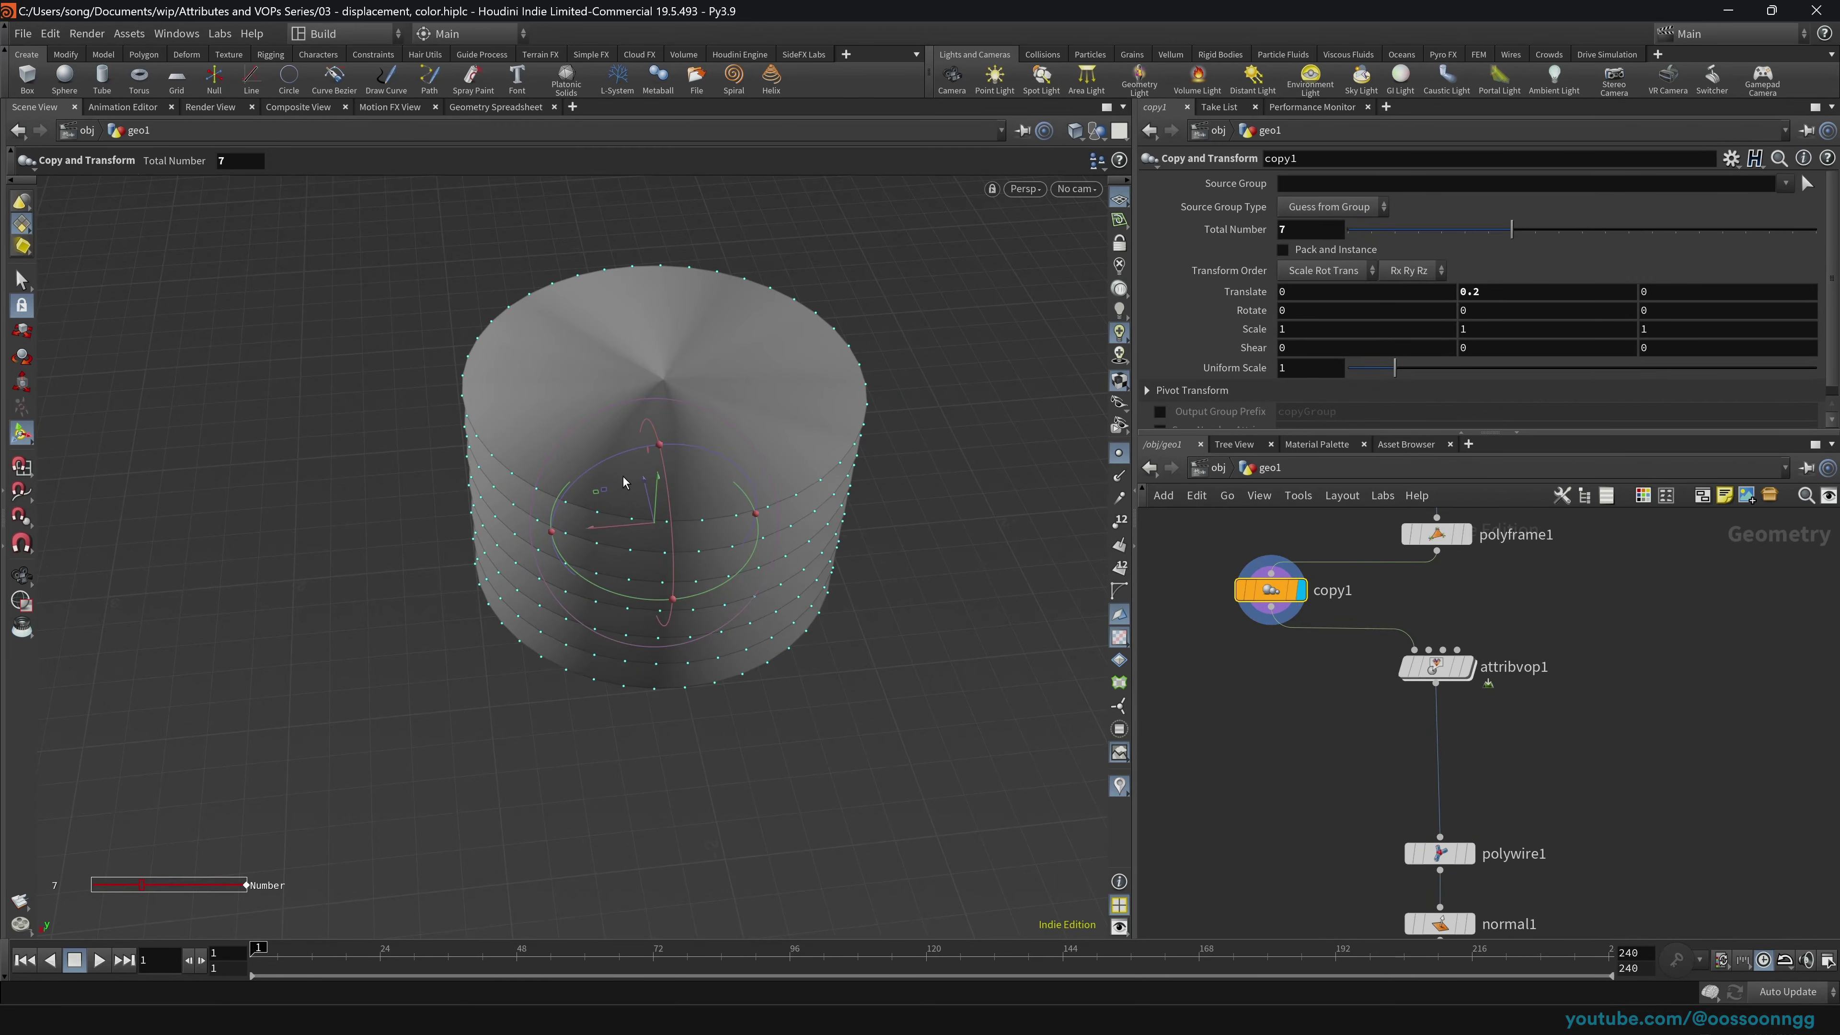
Step: Add a For-Each Primitive block below the Copy and Transform node
key(Tab)
text(forea)
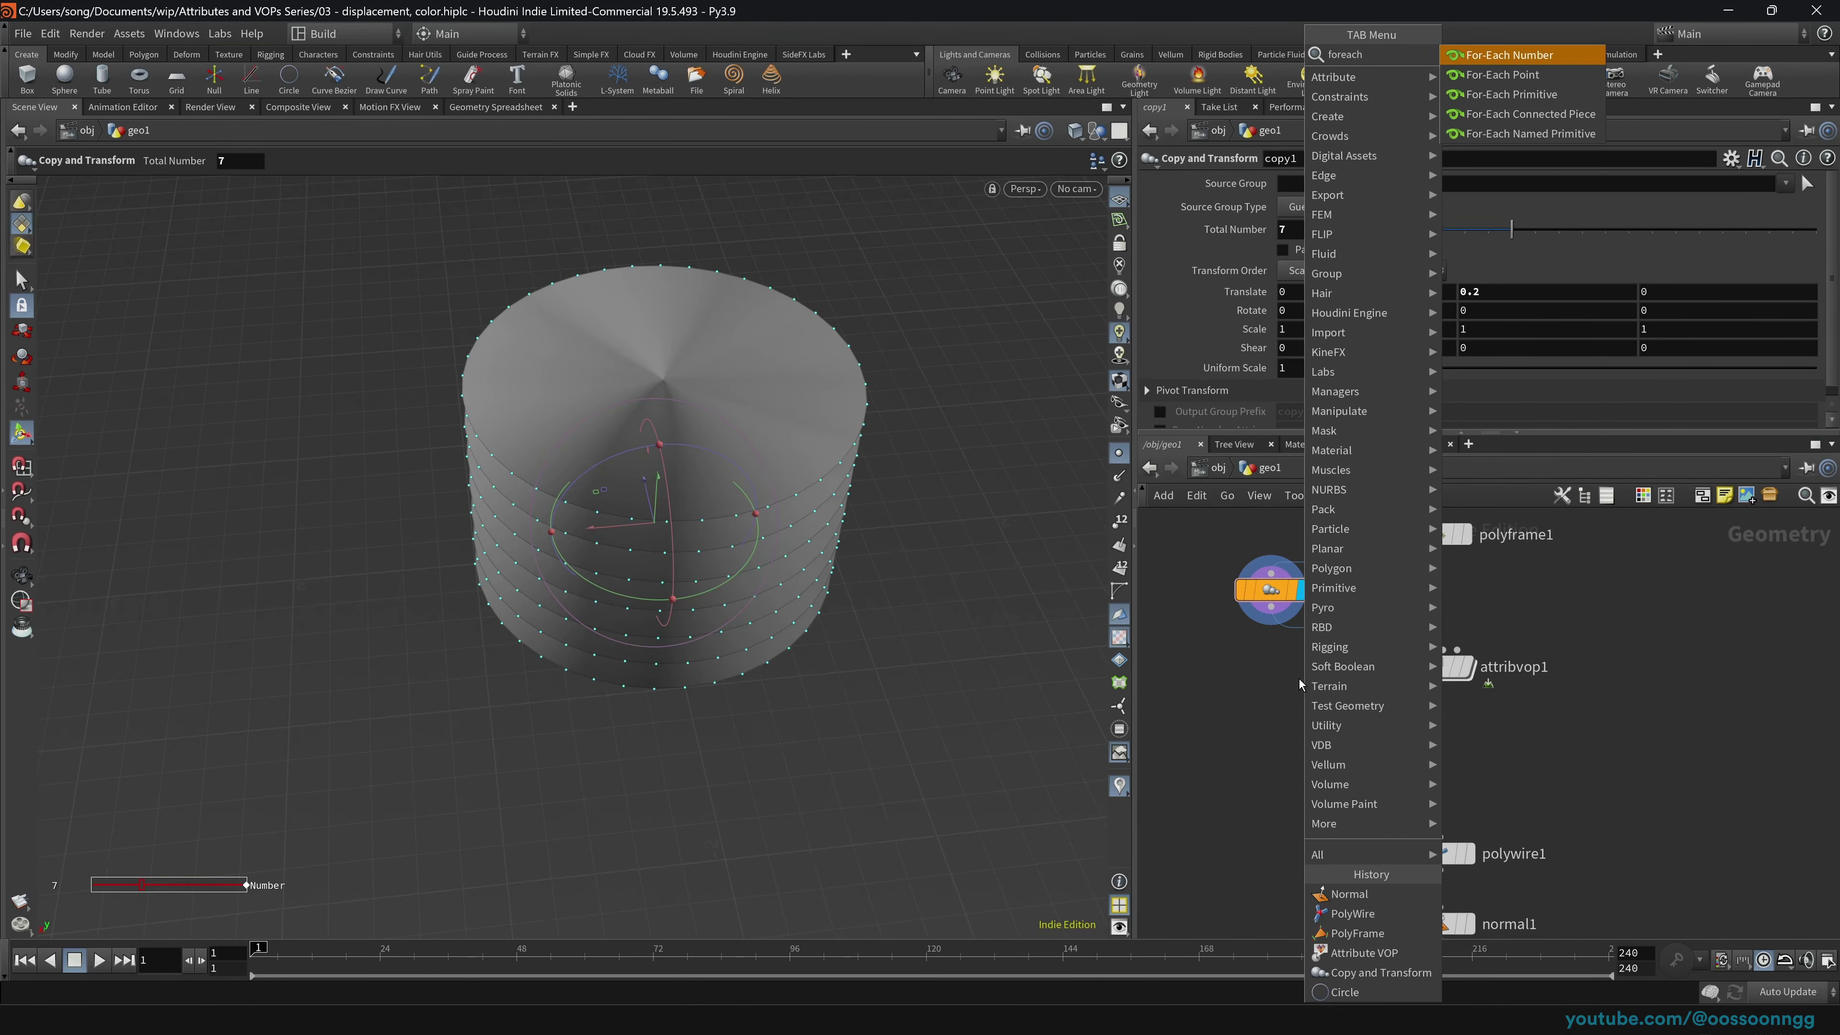
key(Down)
key(Down)
key(Return)
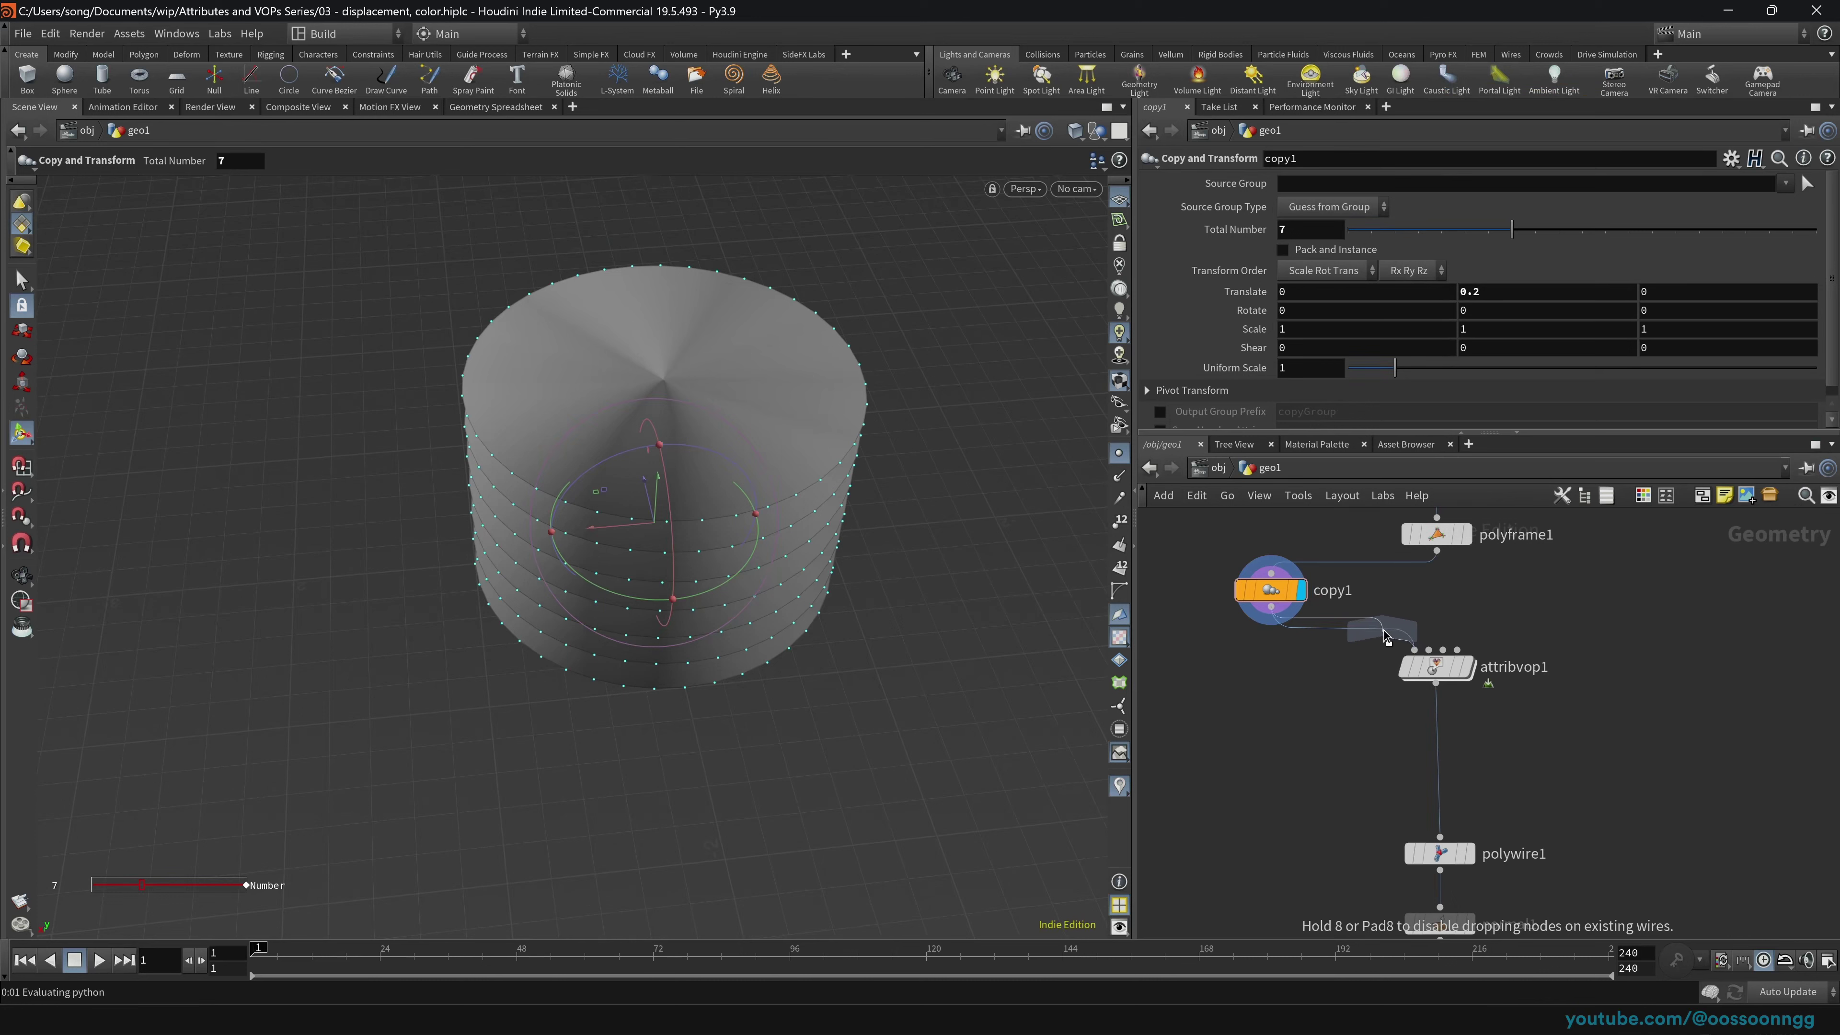
click(1347, 695)
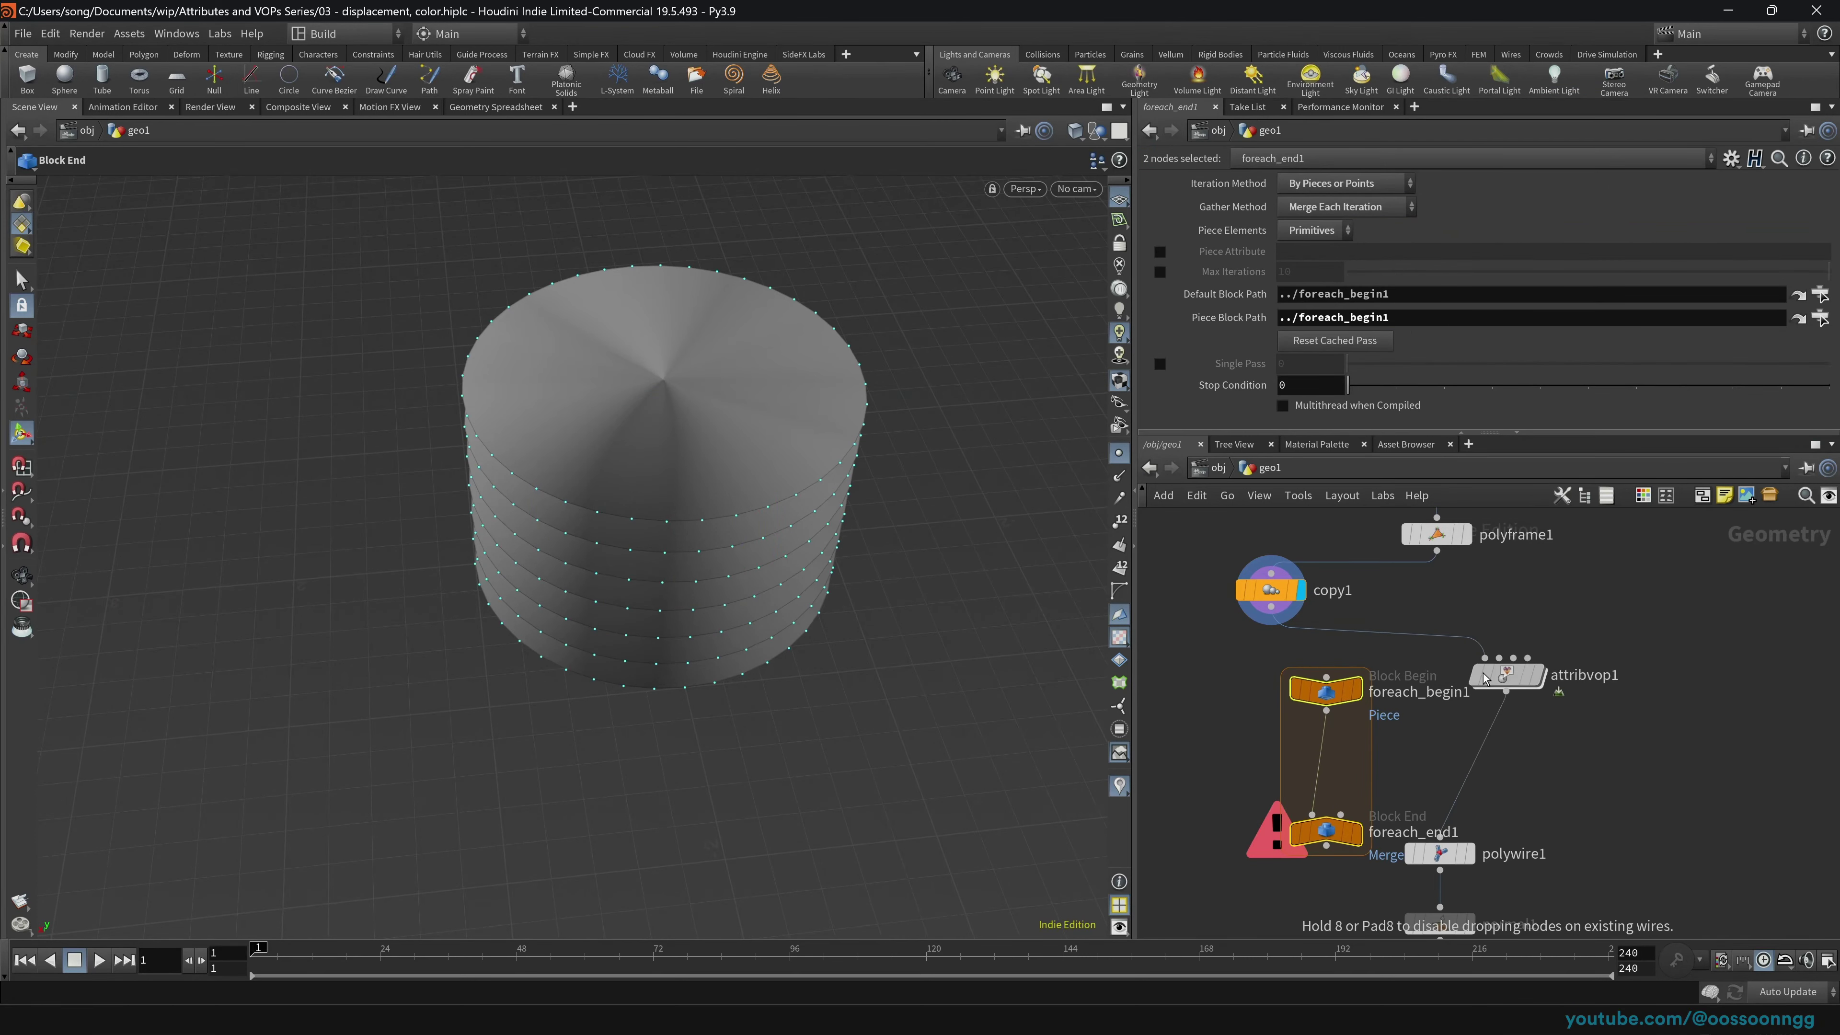
Step: Feed the copies into the For-Each block, wire the Attribute VOP between its begin and end nodes, and display the block end
drag(1388, 661, 1272, 608)
middle_drag(1491, 734, 1499, 654)
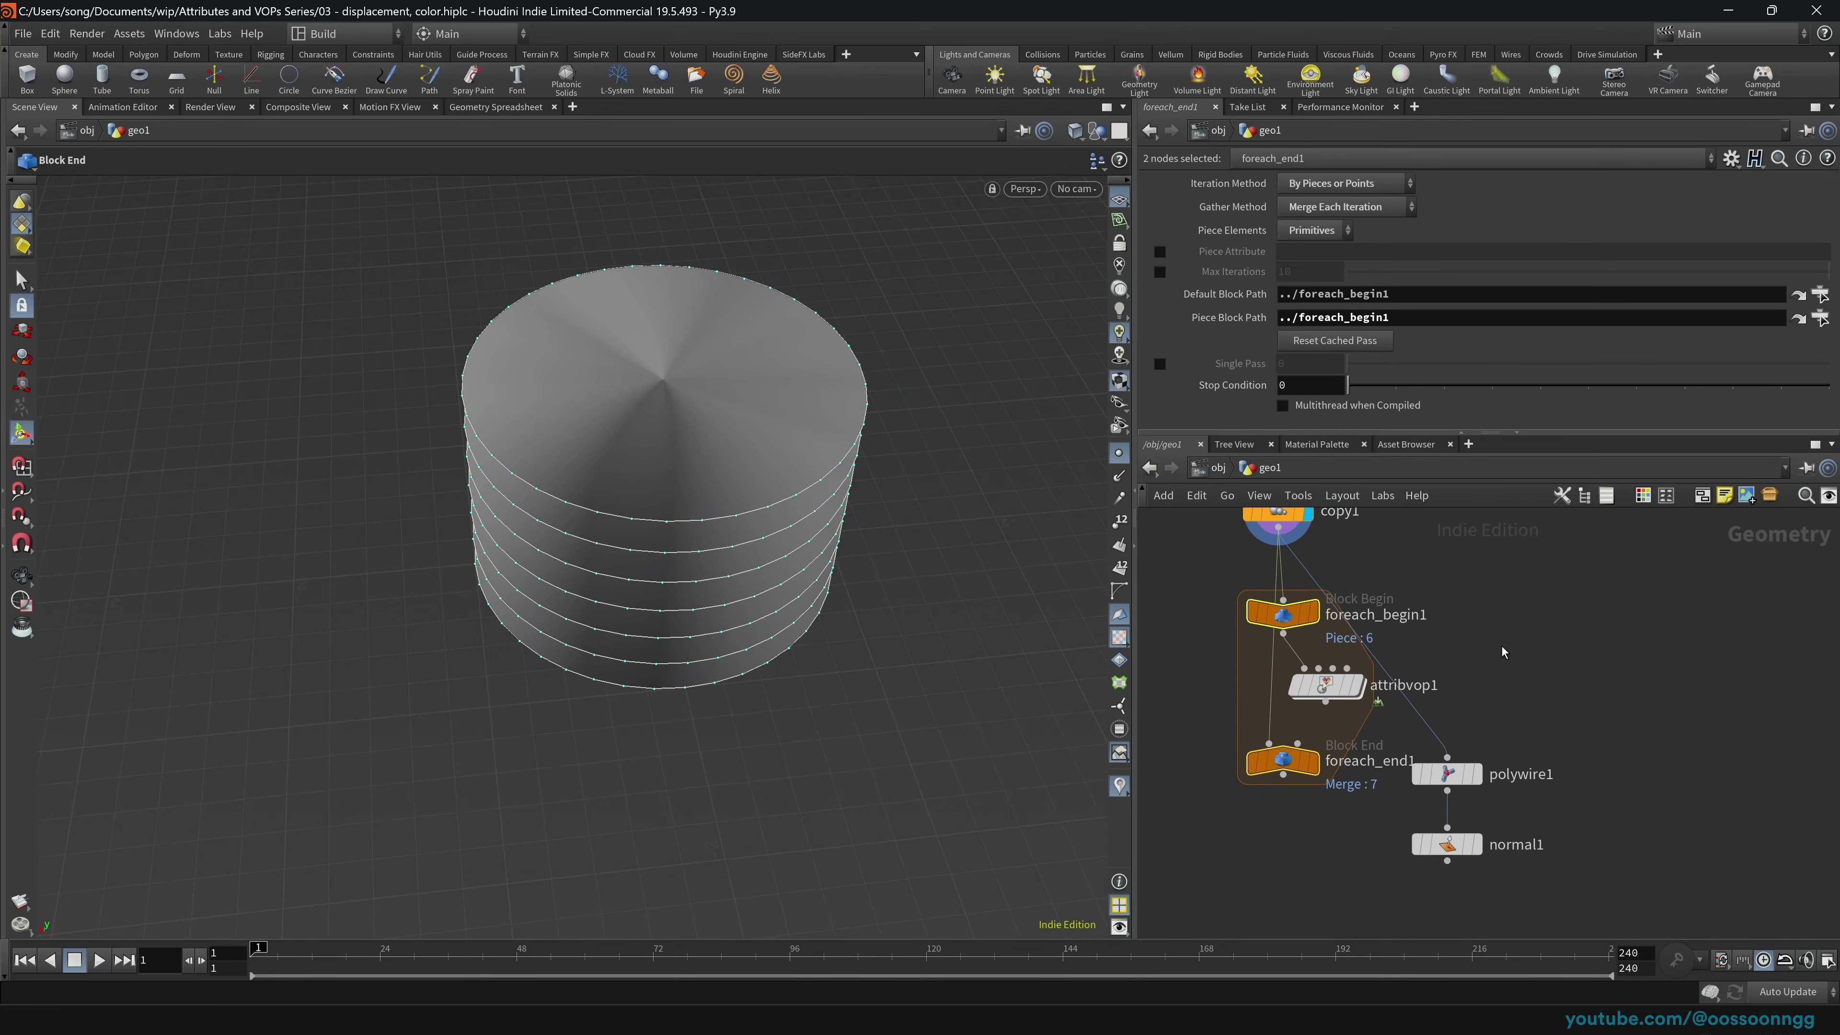
drag(1303, 718, 1269, 743)
click(1313, 765)
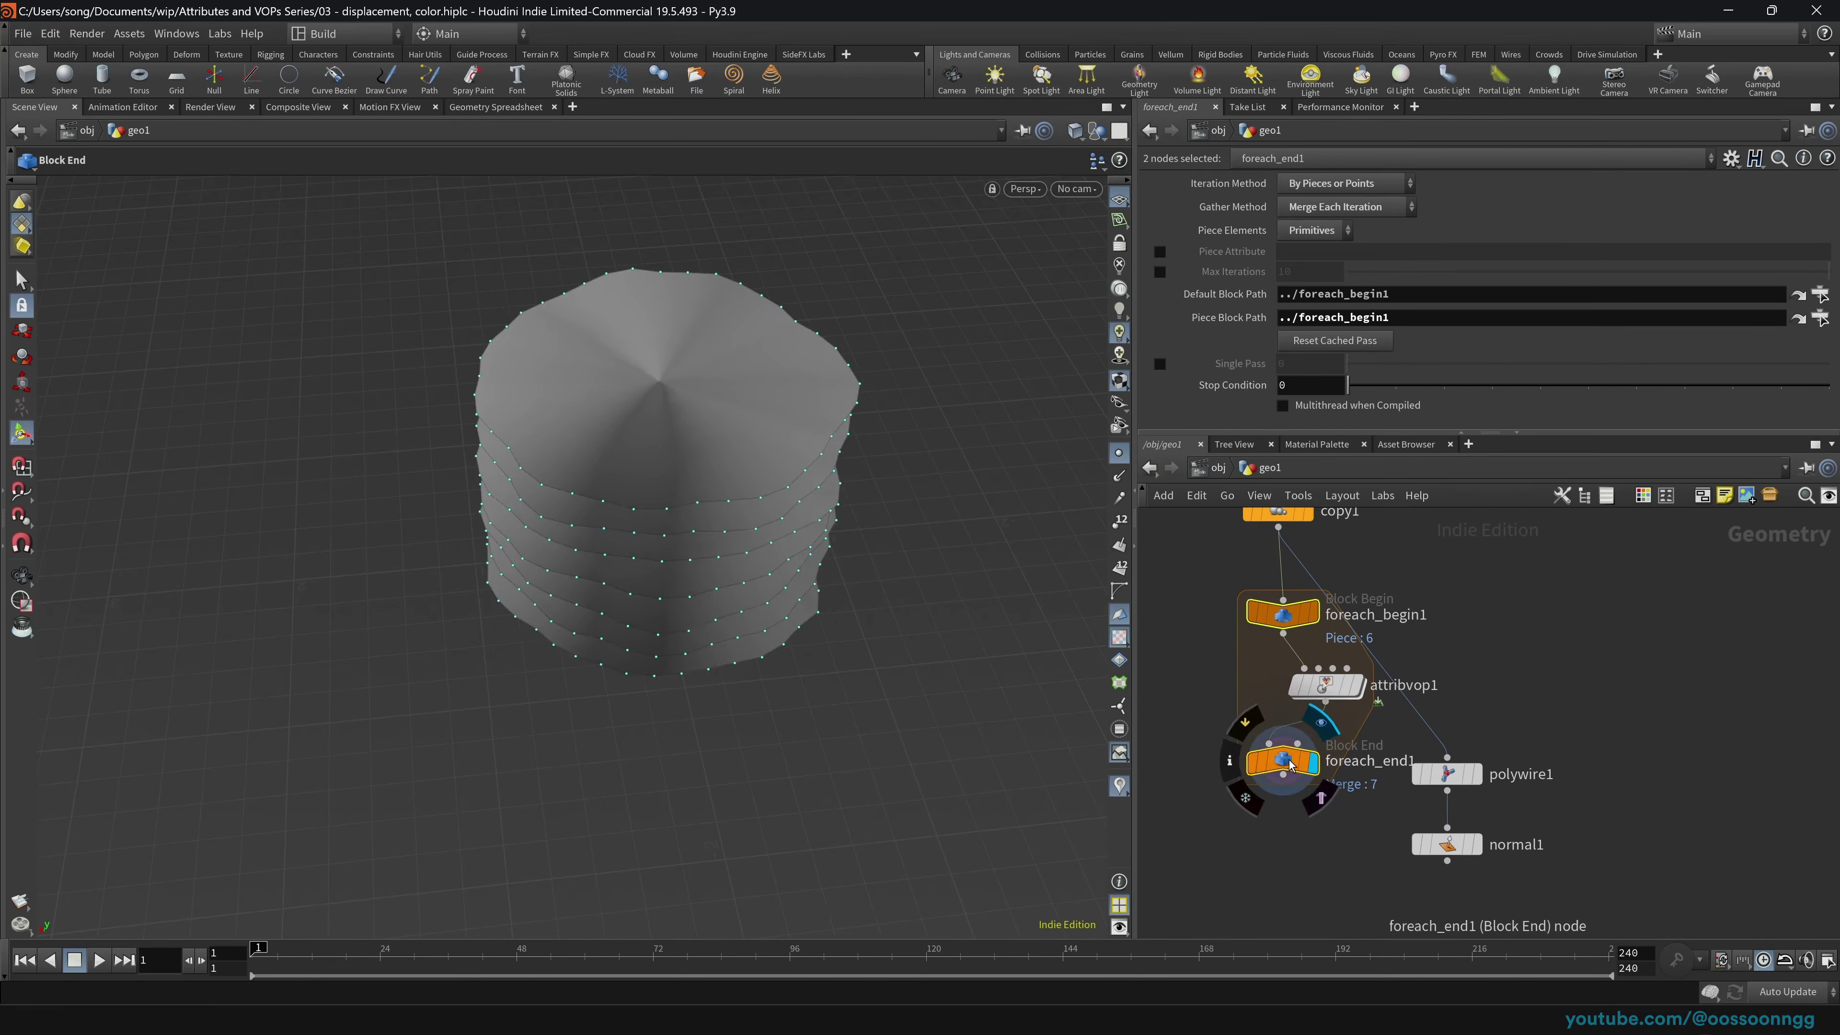
click(1293, 765)
drag(1346, 690, 1301, 688)
Step: Connect the block end to the PolyWire node, display the Normal node's result and hide the points
drag(1277, 786, 1444, 758)
click(1478, 845)
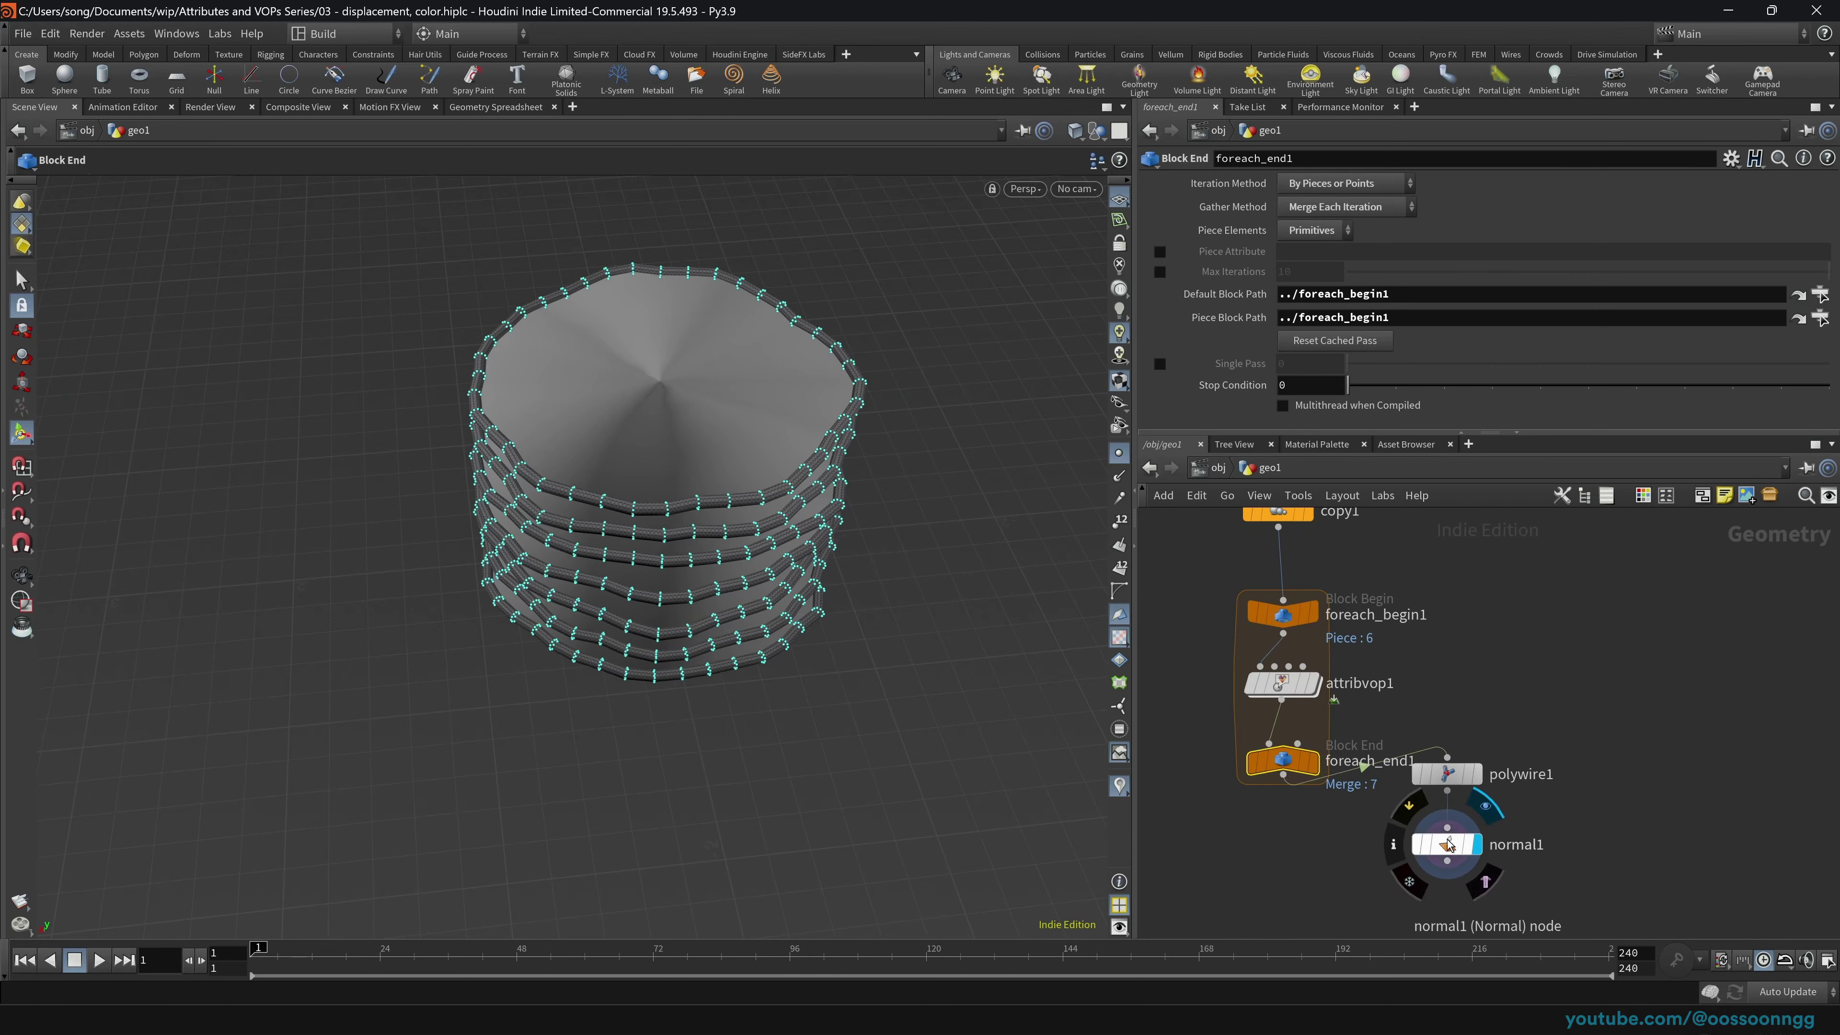
click(1281, 683)
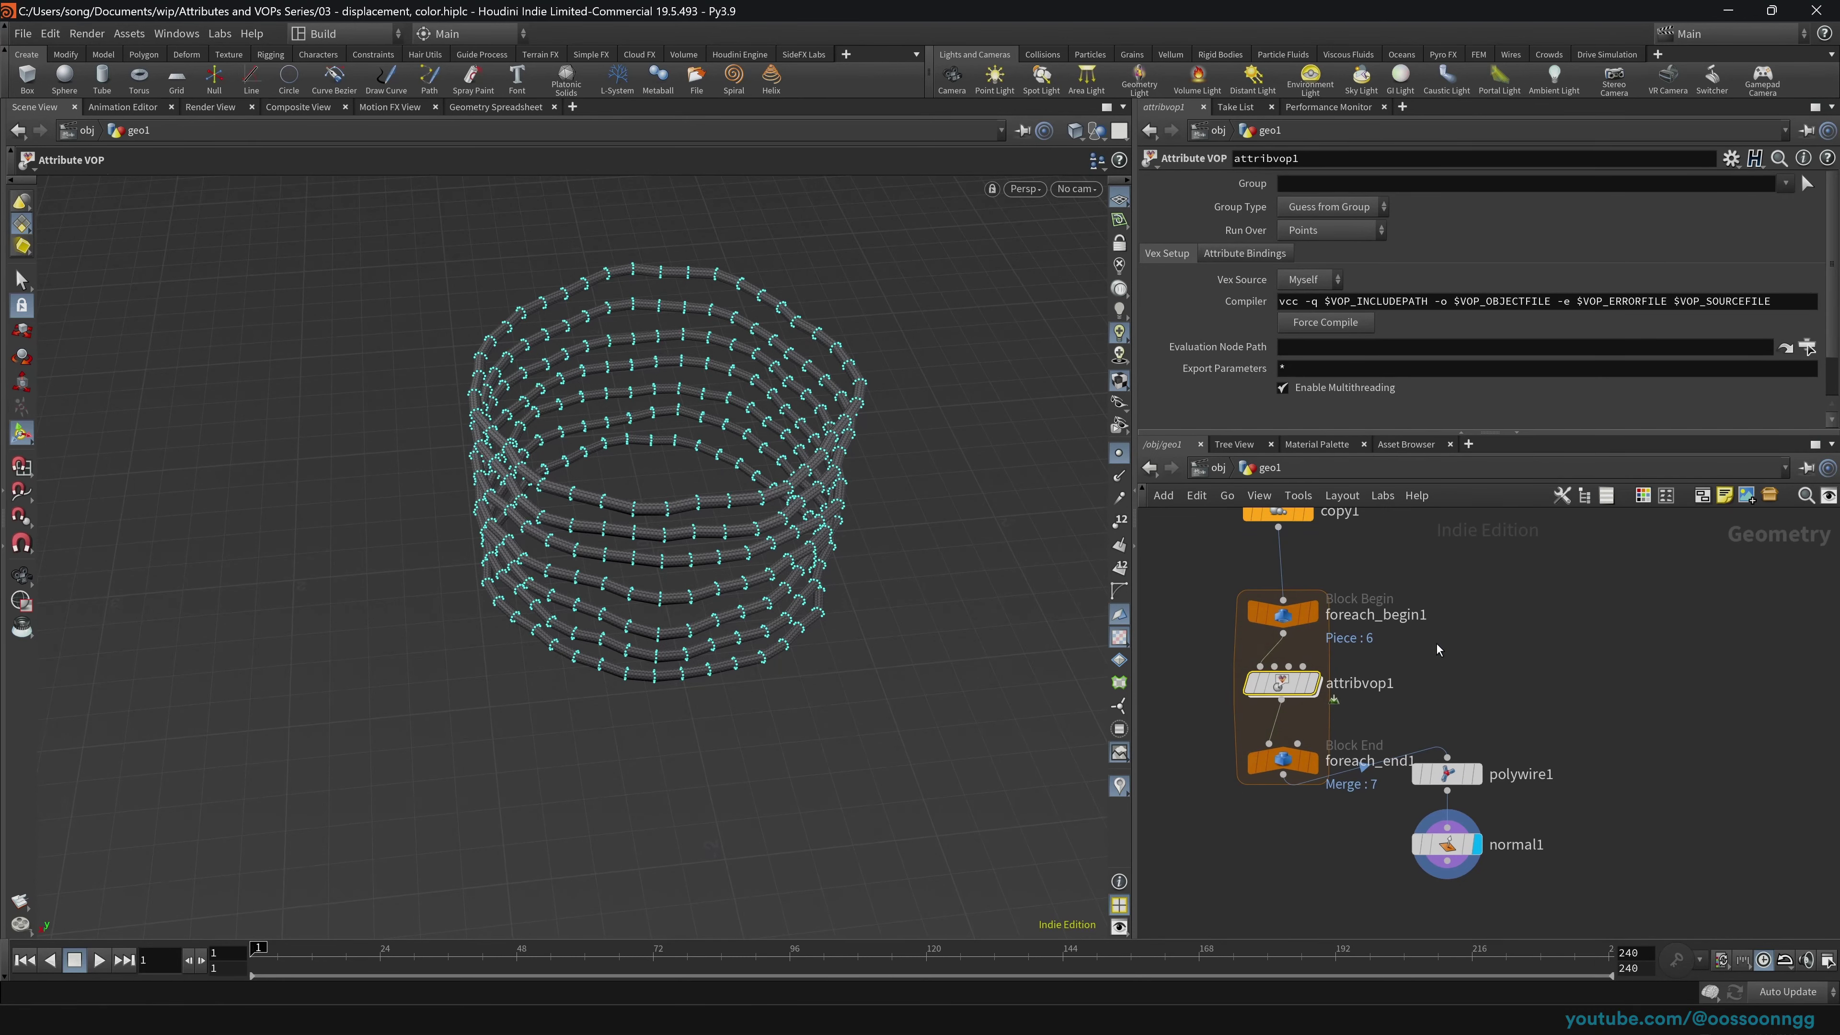
middle_drag(1465, 647, 1496, 698)
mouse_move(1313, 730)
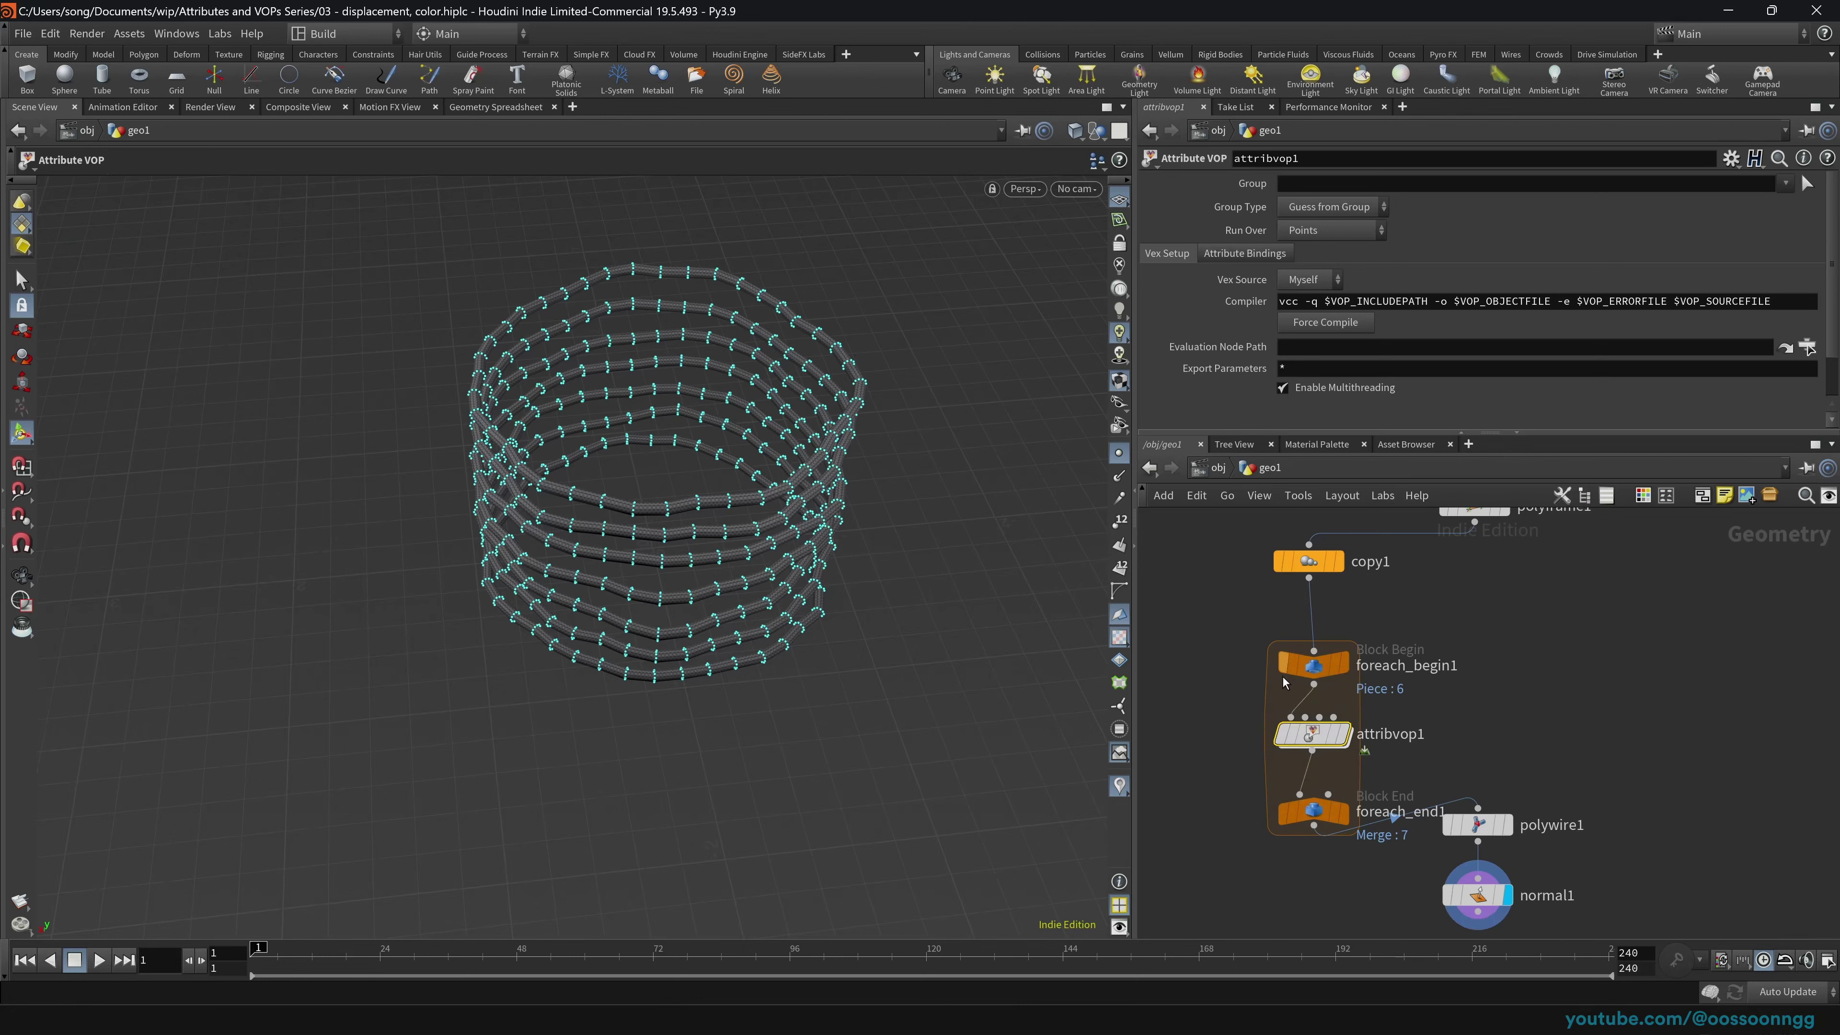
click(1122, 458)
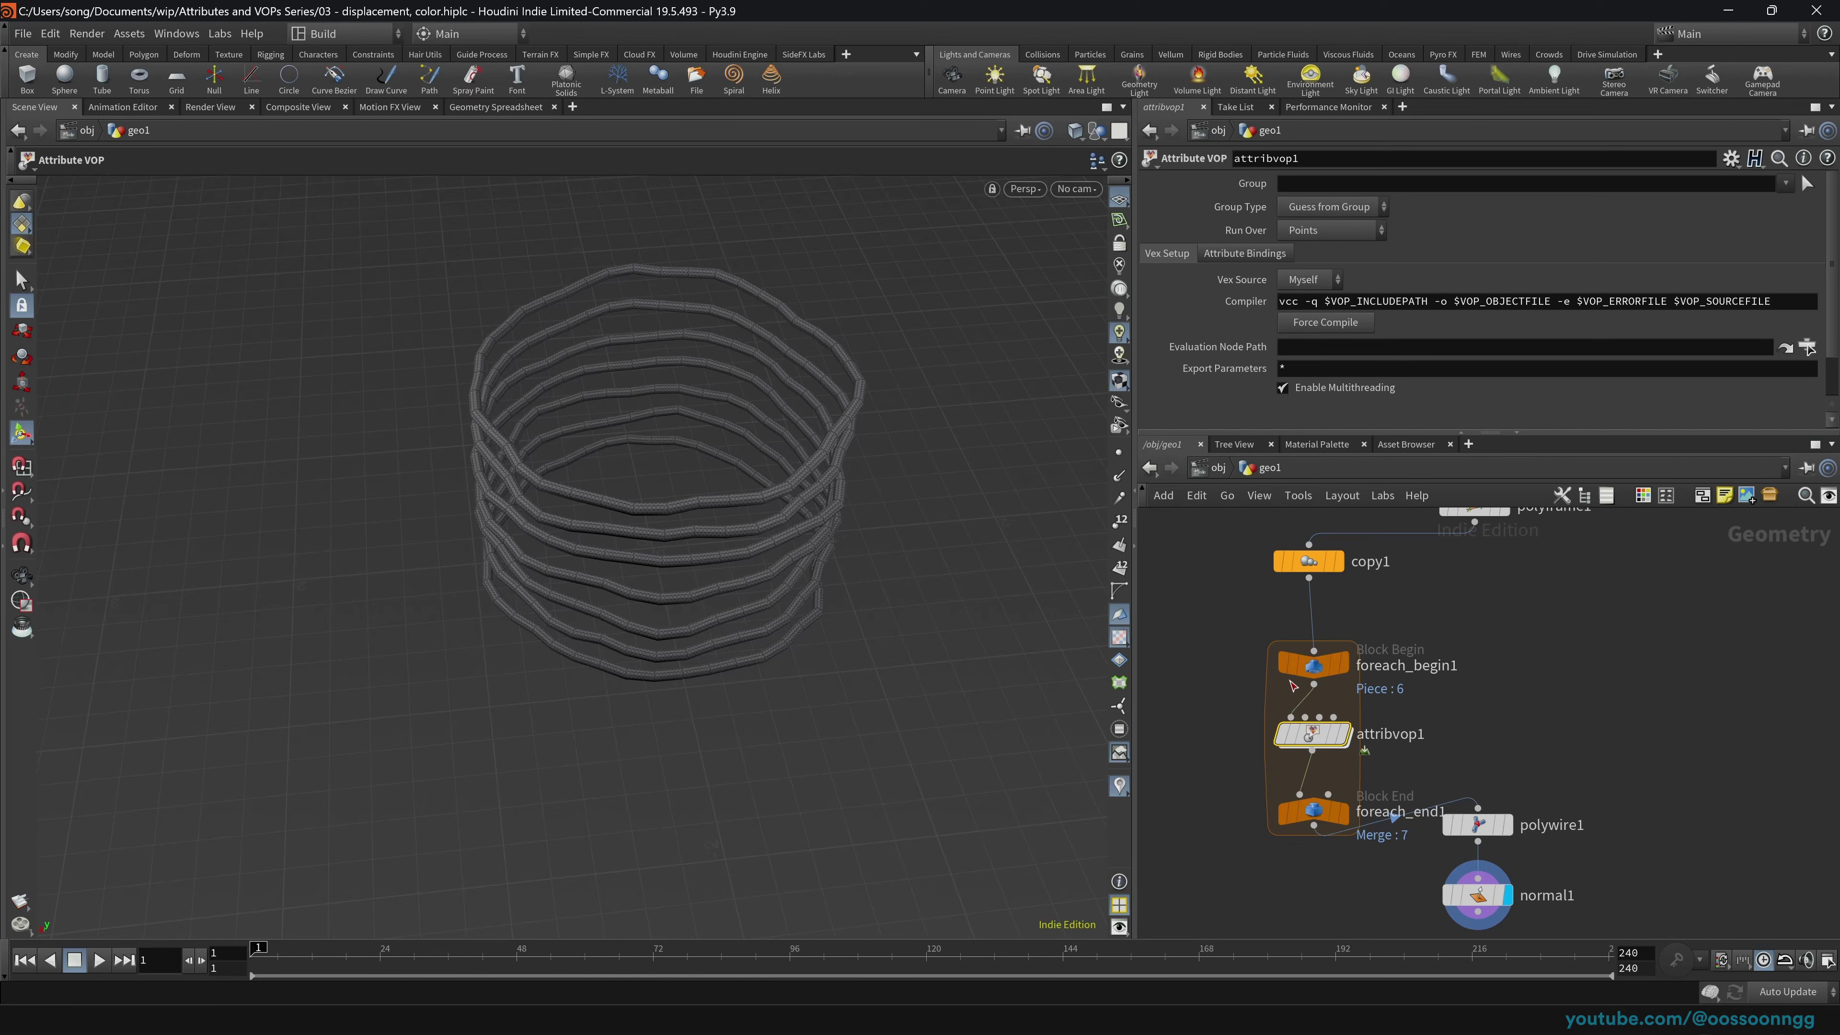
Step: Display the block begin's single piece for inspection, followed by the block end's merged result
click(1328, 671)
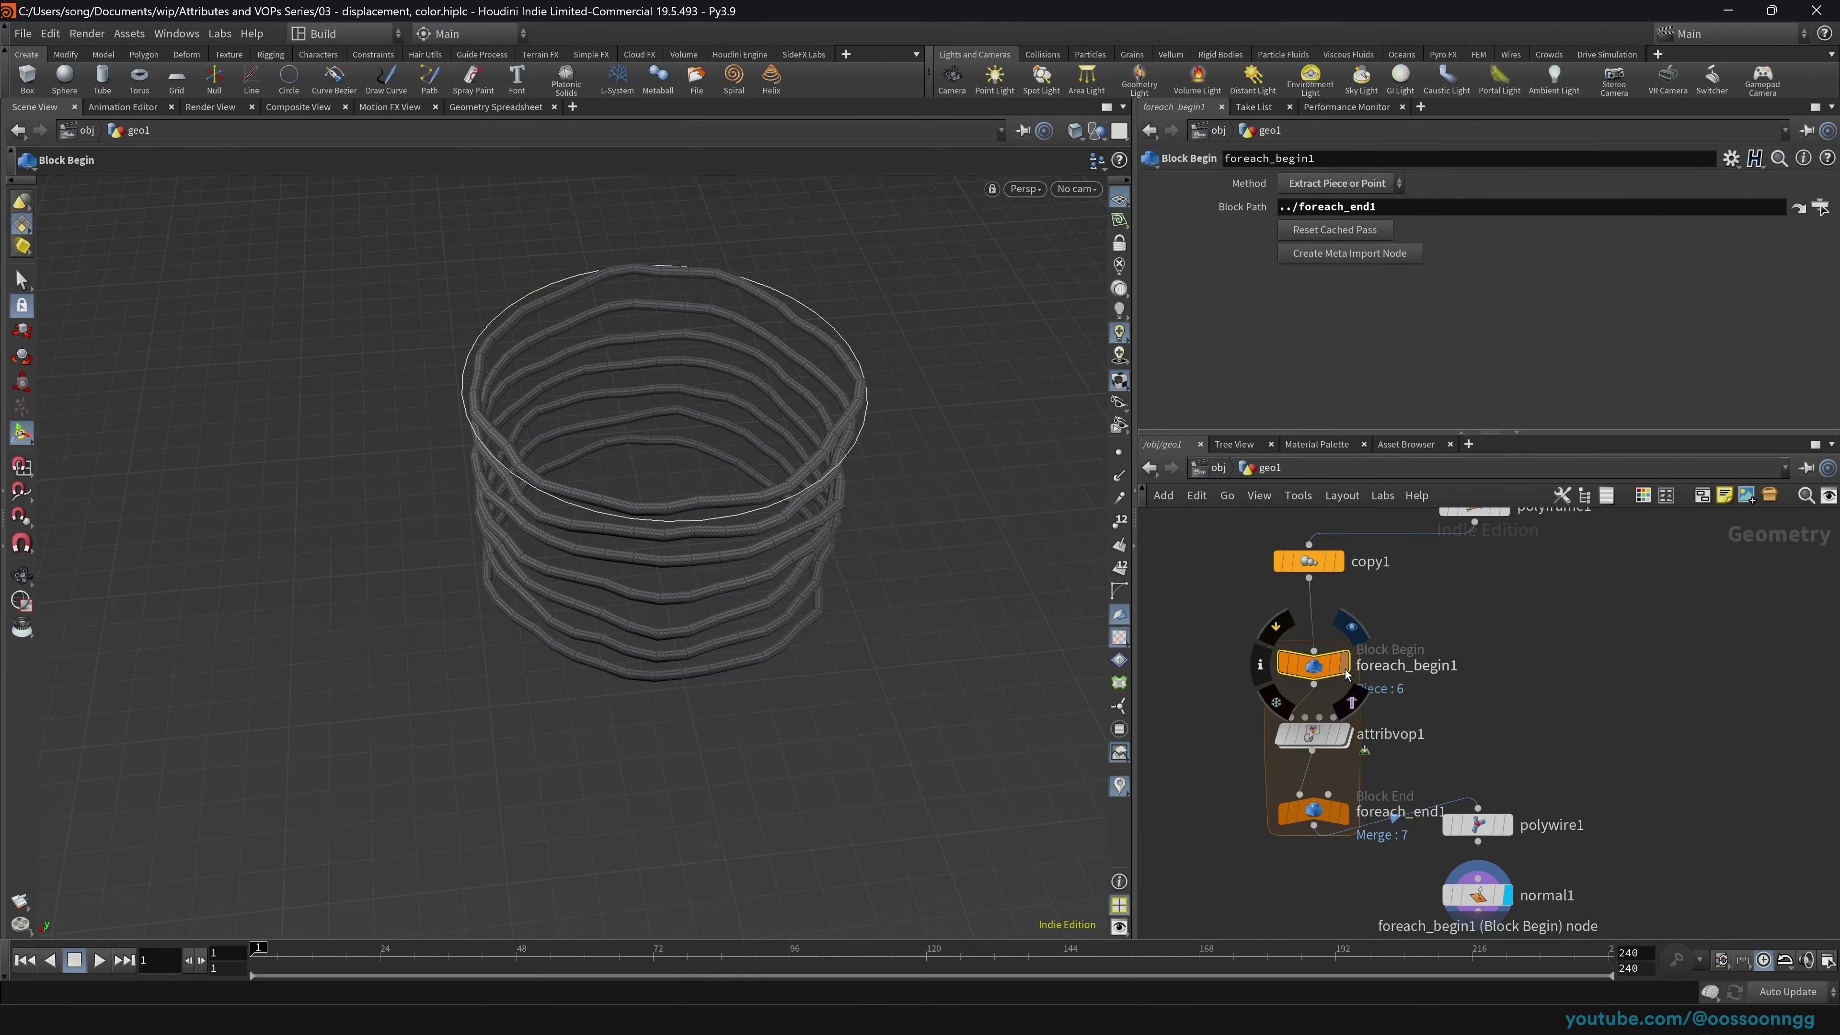
click(1343, 668)
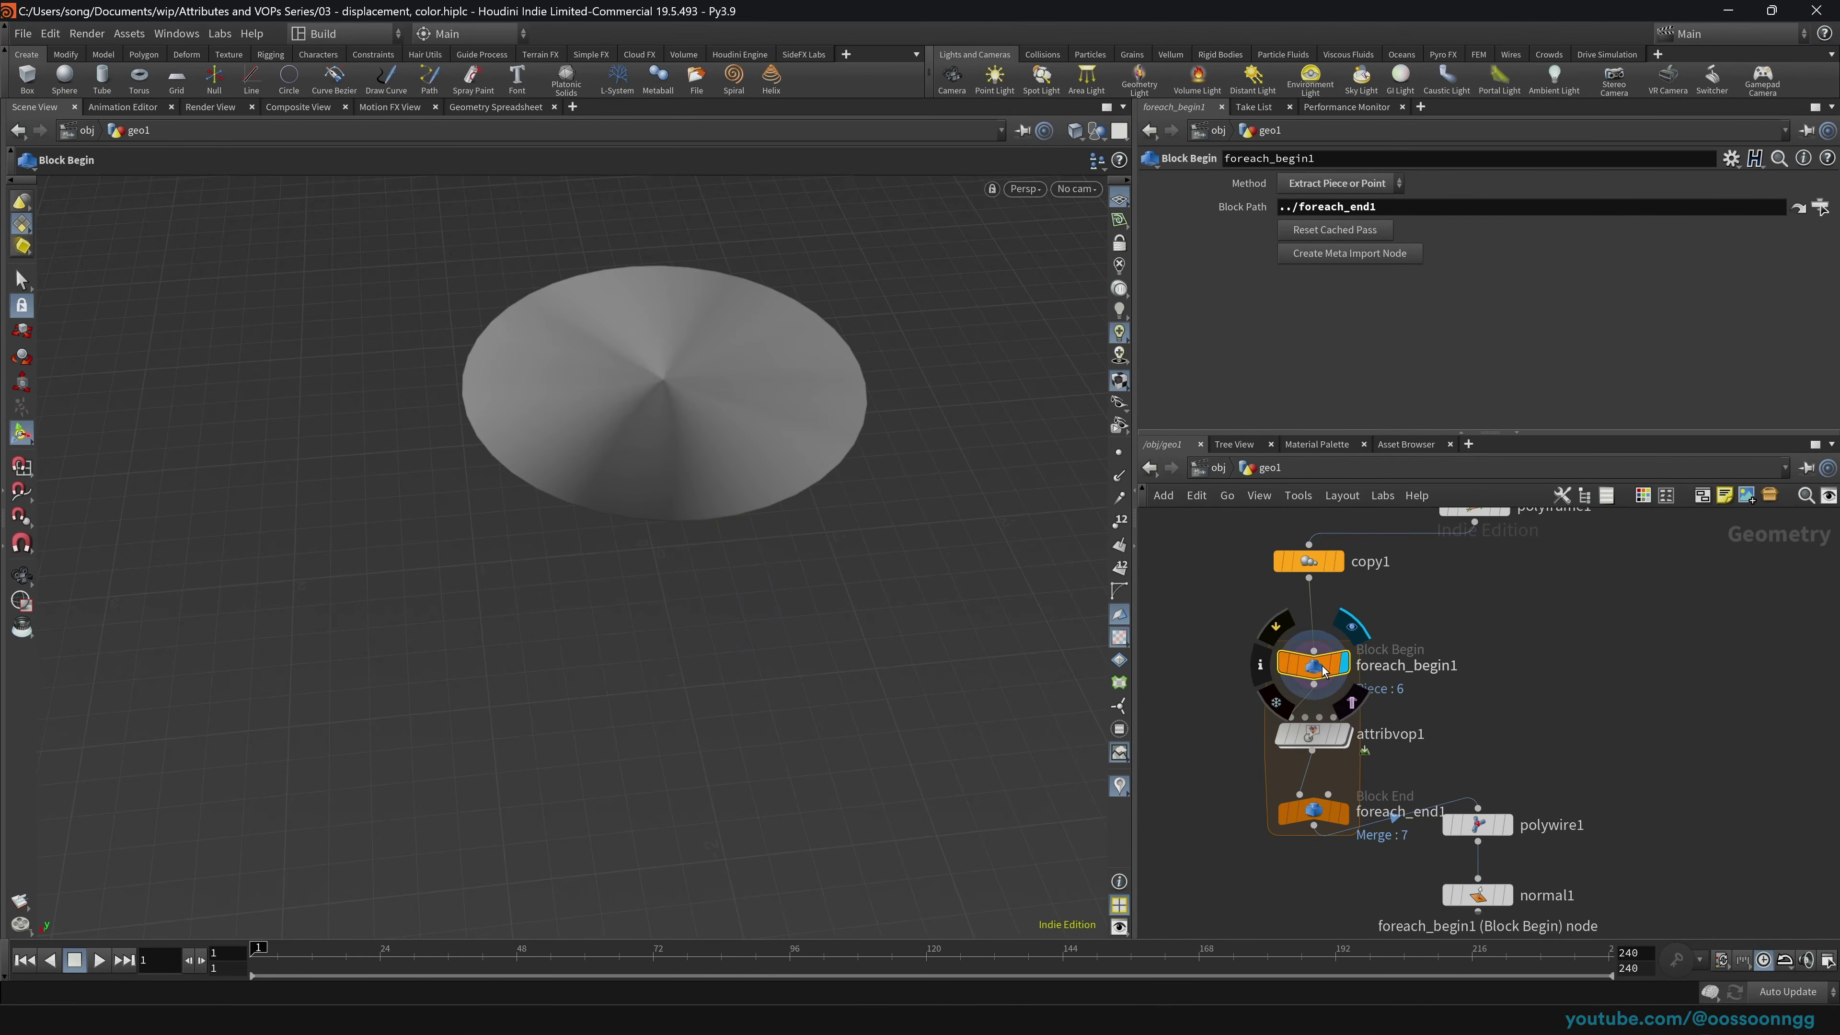
mouse_move(1315, 746)
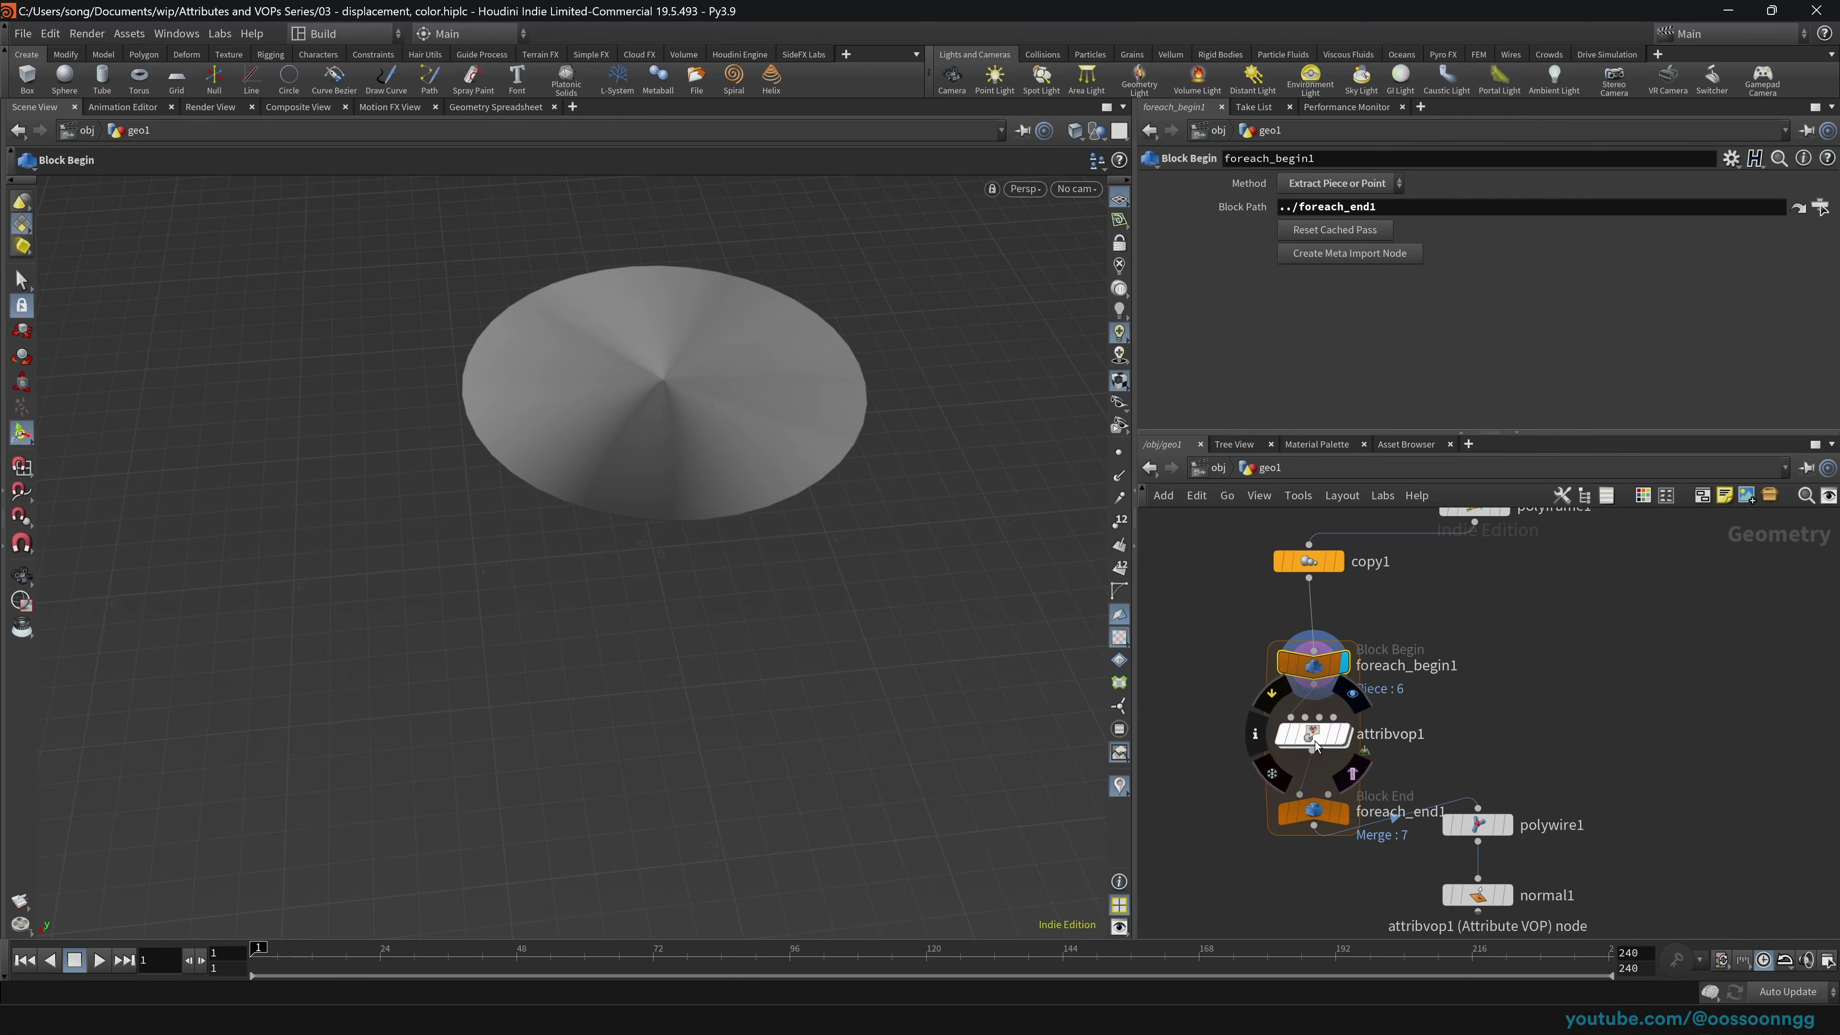
click(1315, 811)
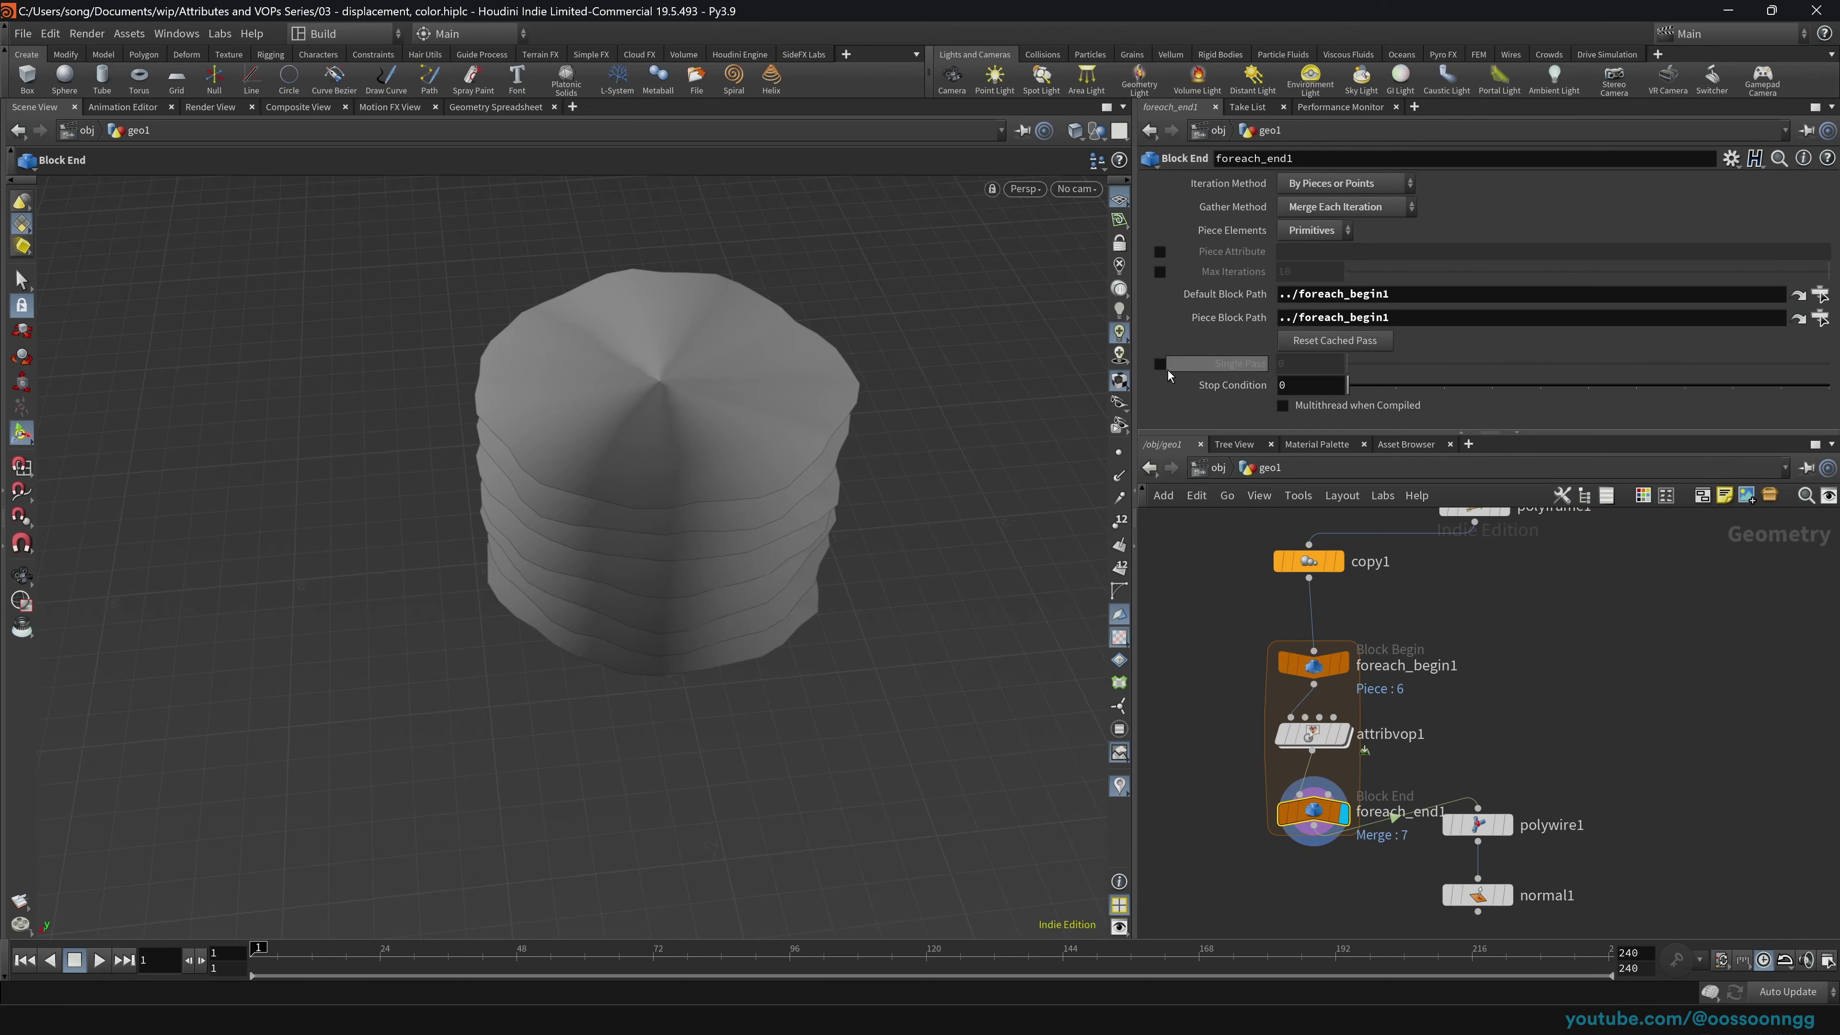
Step: Turn on Single Pass for the block end and scrub through the iterations, returning to pass 0
click(1159, 363)
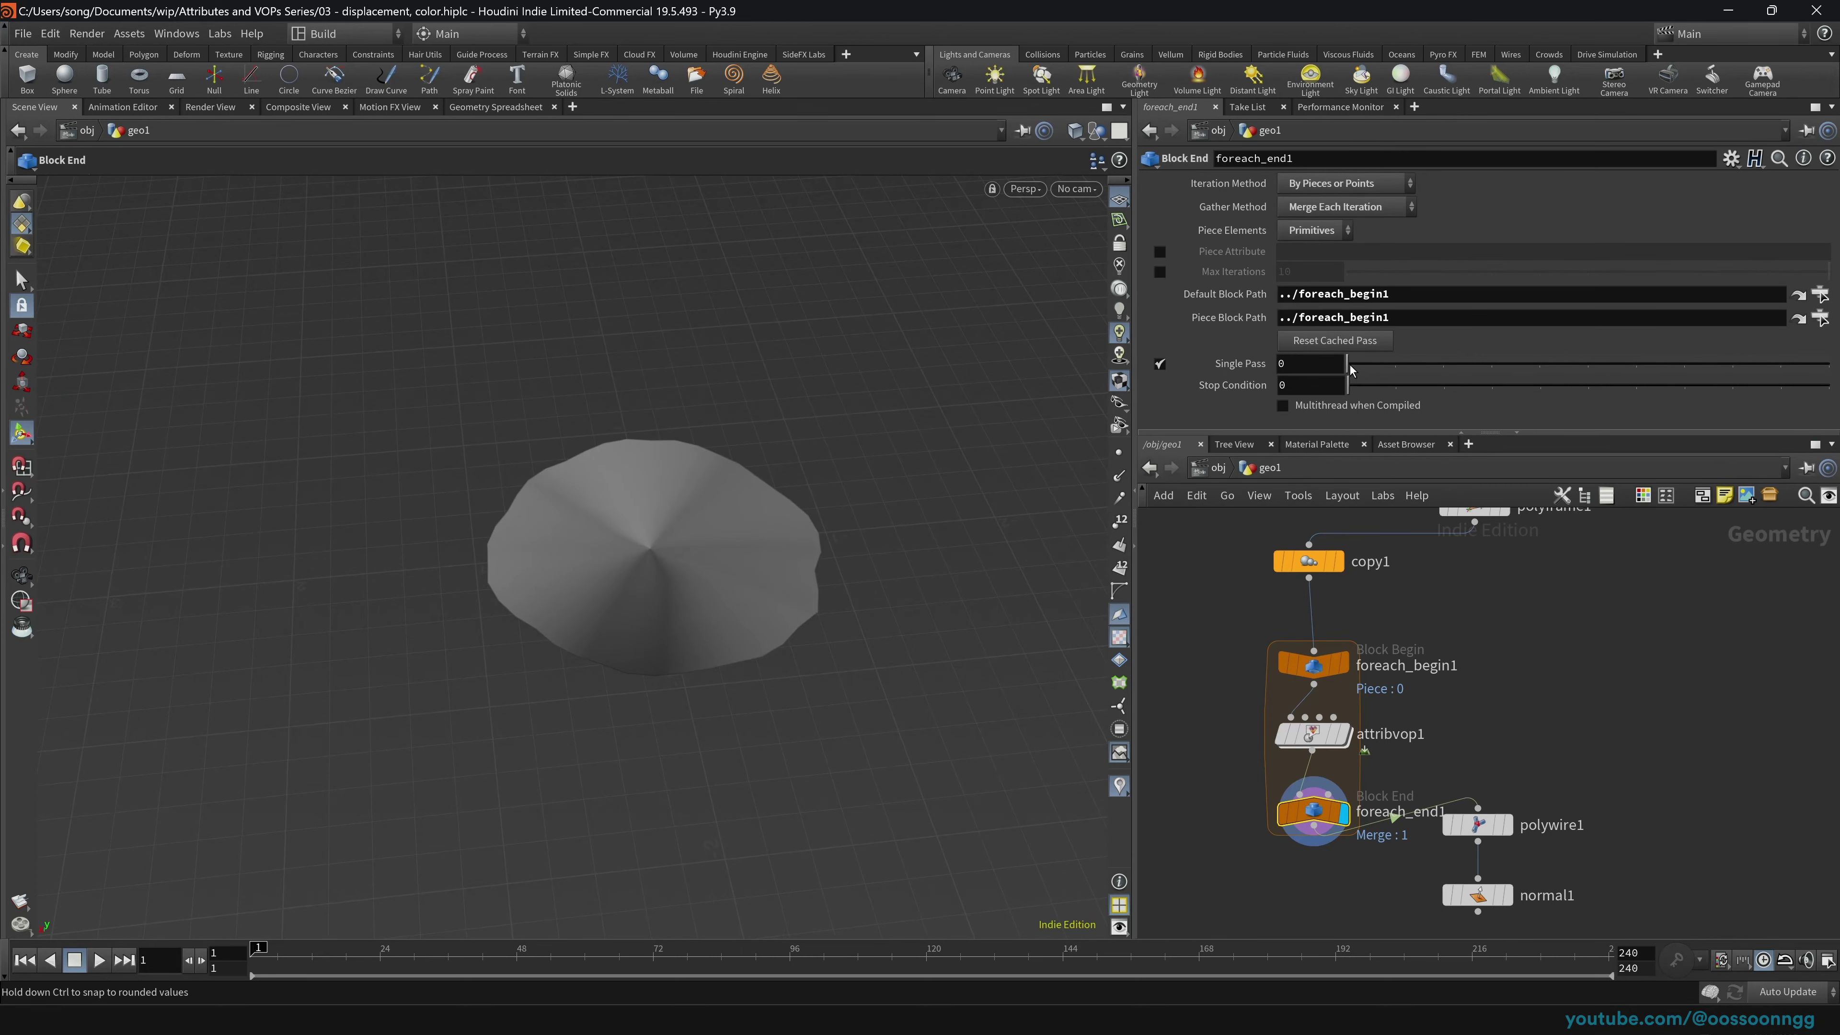
mouse_move(1358, 371)
mouse_down()
mouse_move(1776, 374)
mouse_move(1324, 377)
mouse_up()
mouse_move(1214, 571)
middle_down()
mouse_move(1199, 624)
mouse_move(1217, 604)
middle_up()
middle_drag(1469, 592, 1453, 700)
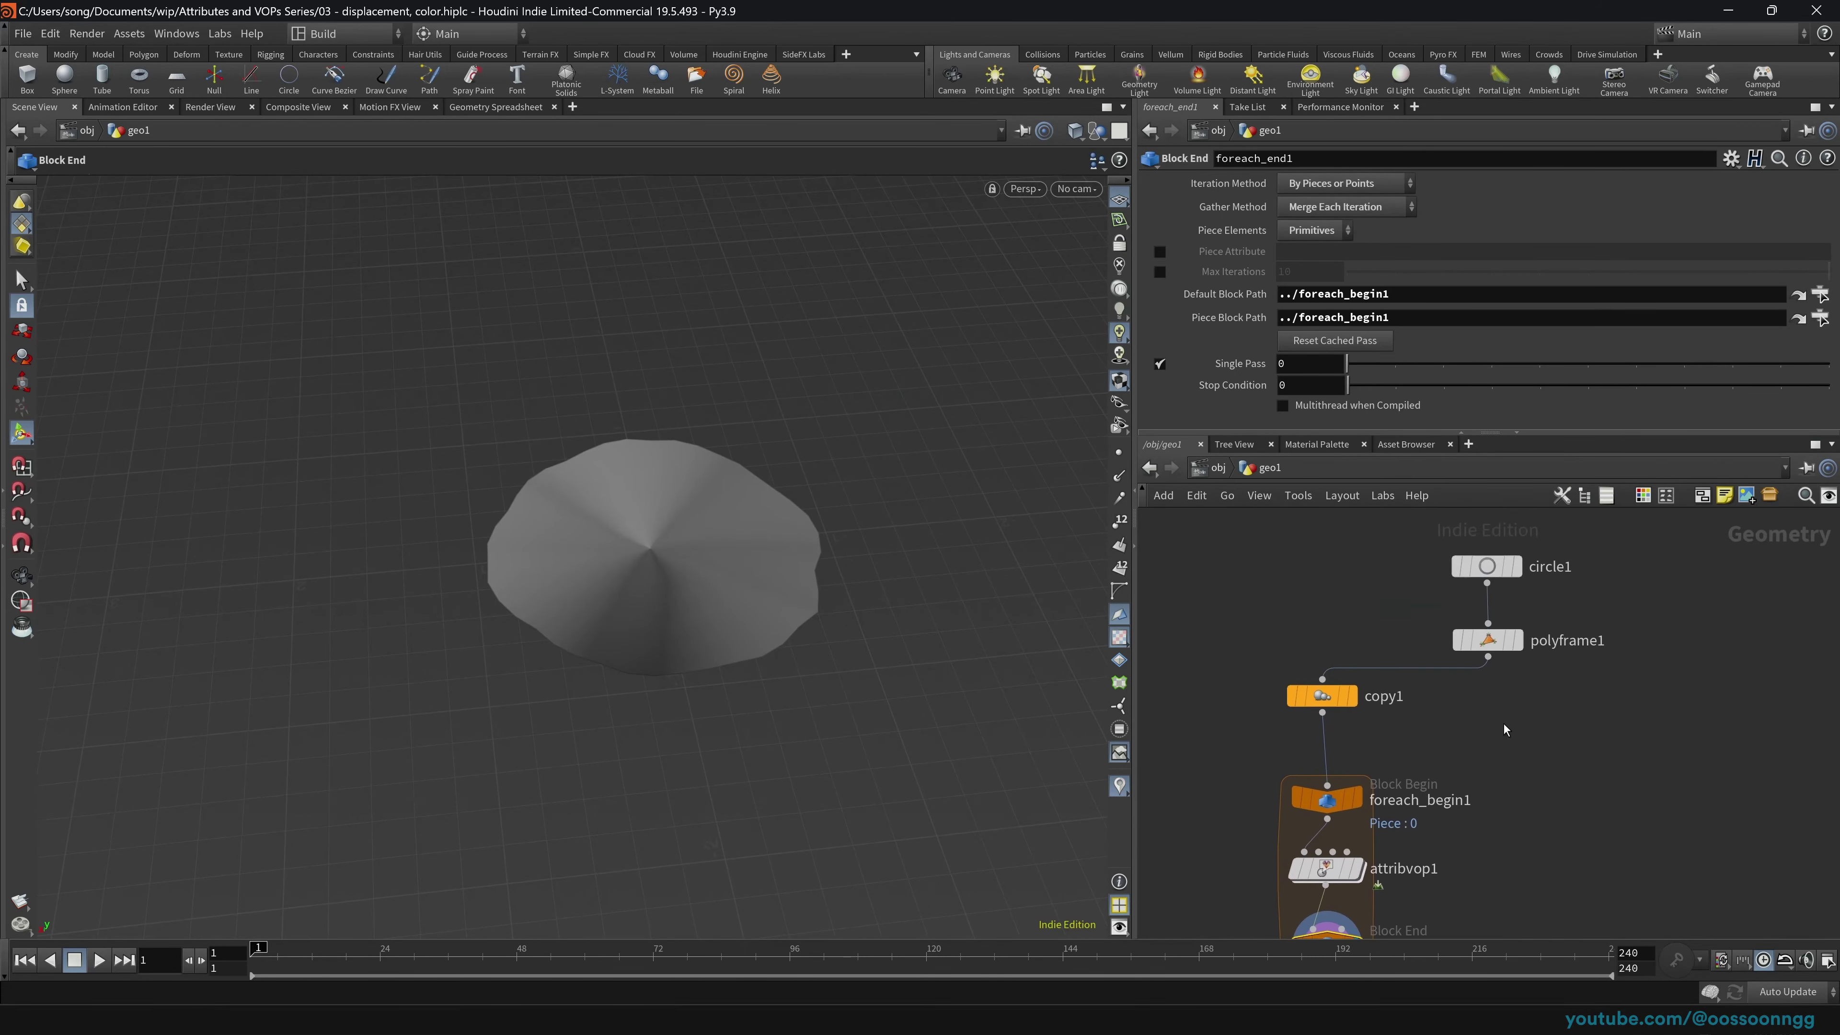
Step: Scrub the block end's Single Pass up to iteration 6 and back to 0, and turn Single Pass off
click(1325, 700)
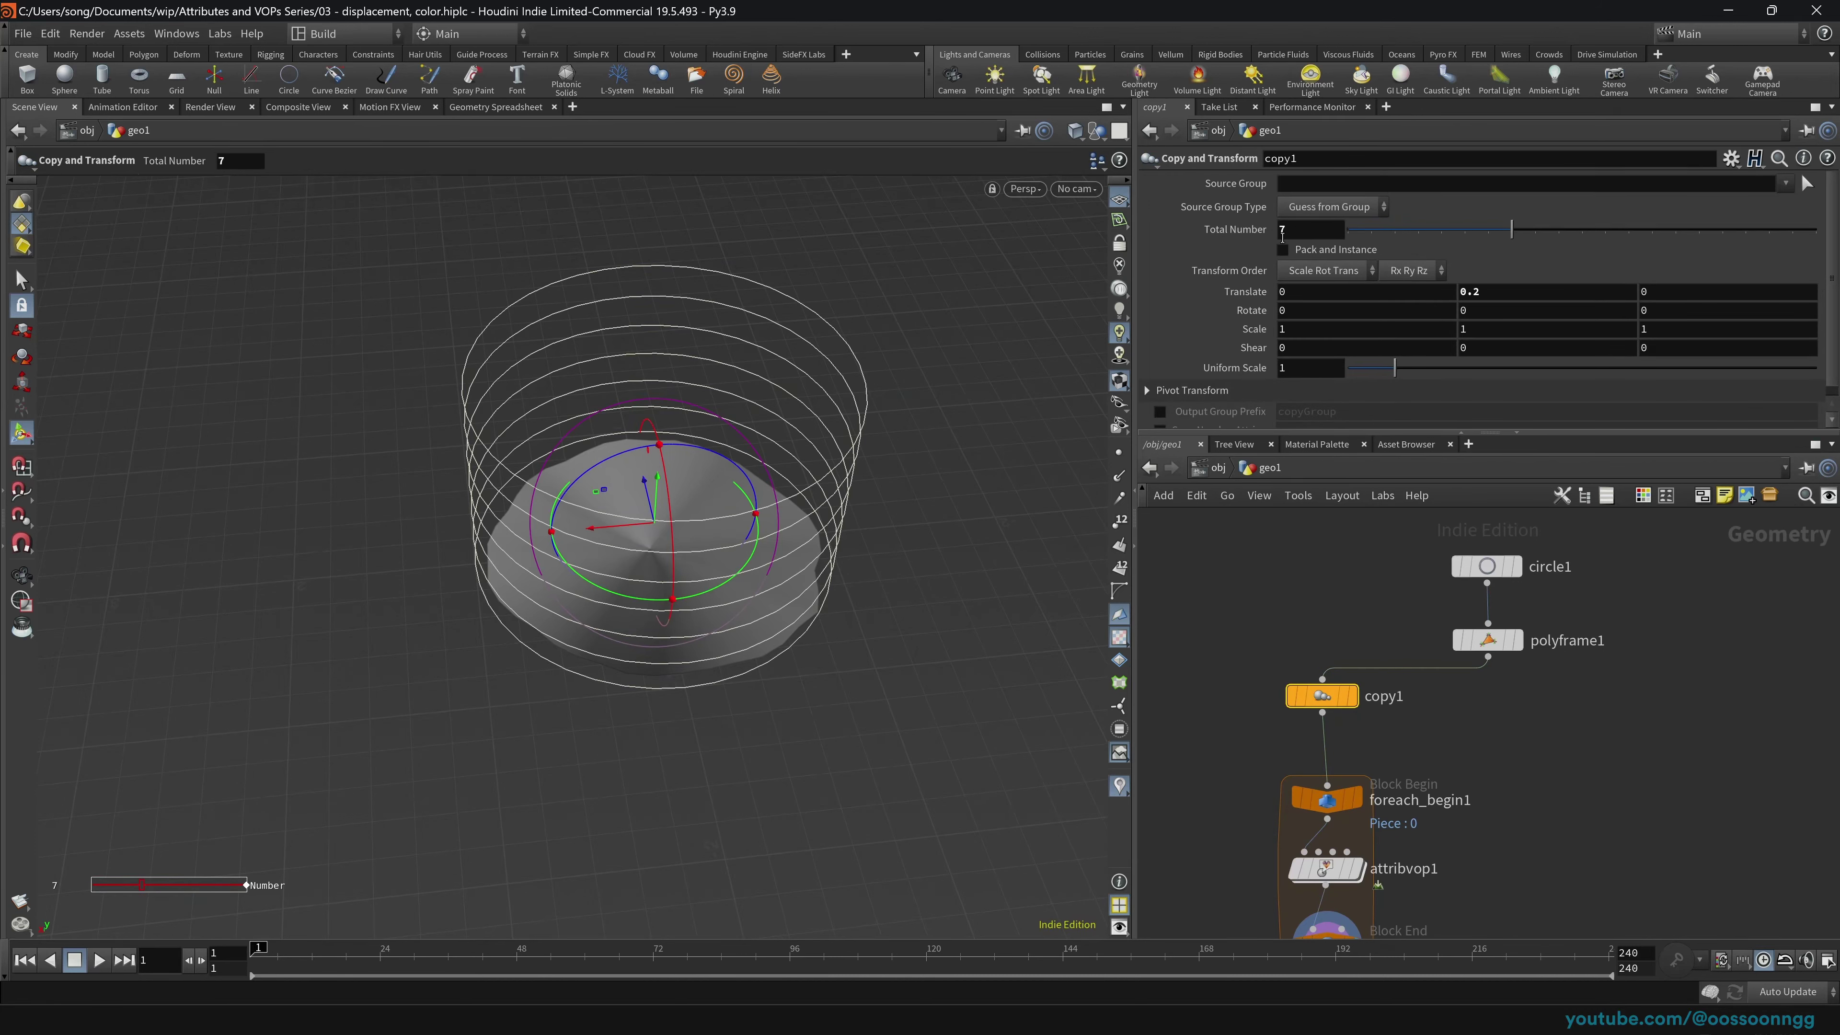
middle_drag(1228, 569, 1257, 455)
click(1377, 762)
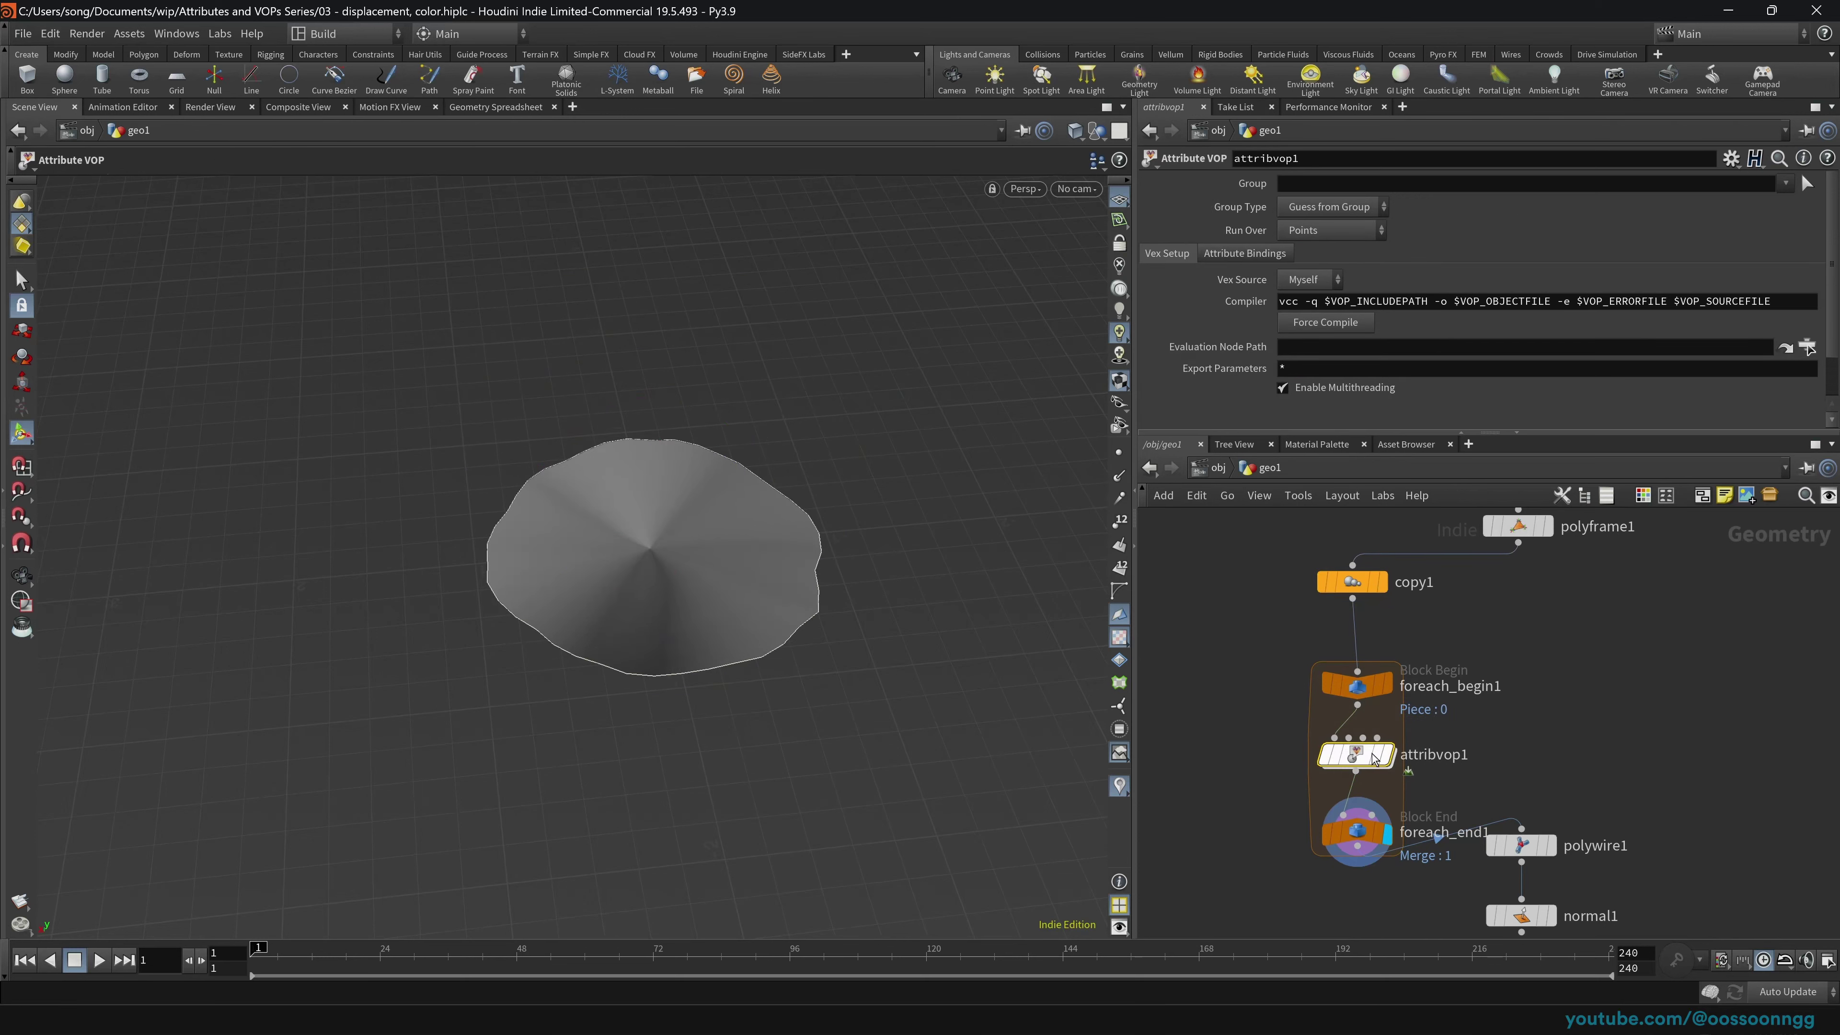
click(1354, 830)
drag(1347, 363, 1635, 363)
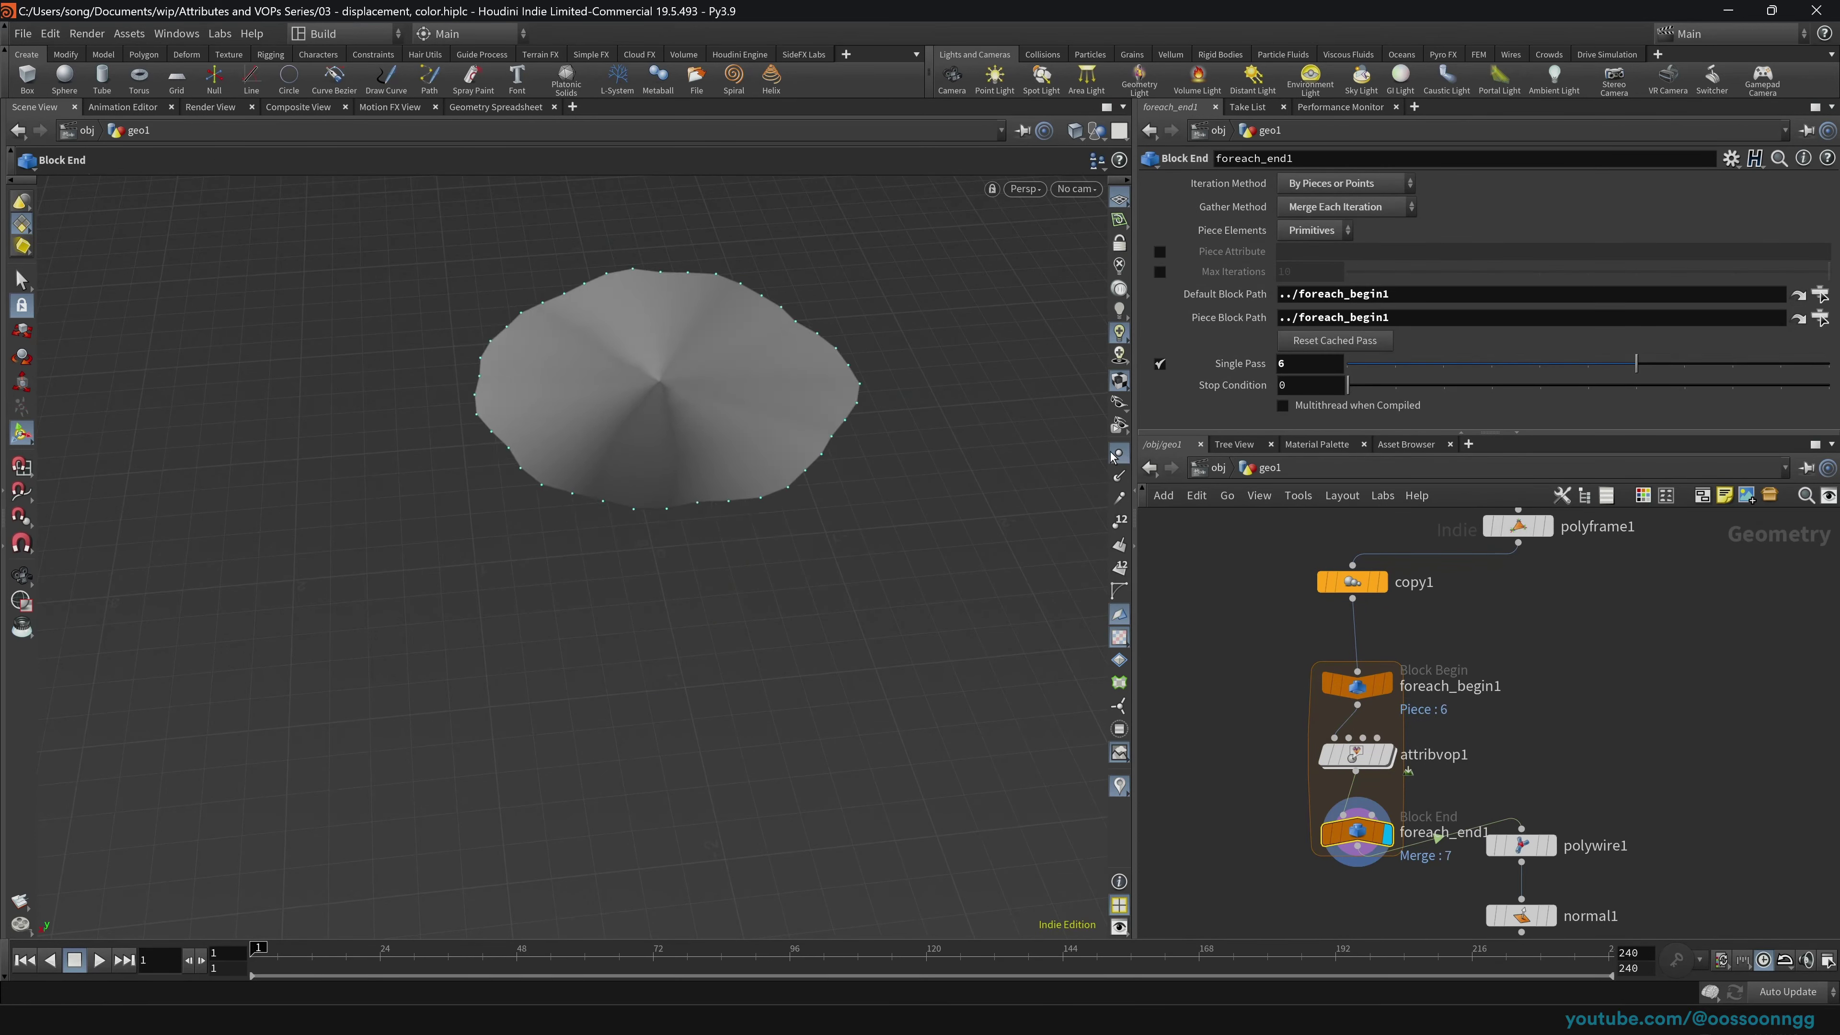
drag(1633, 370, 1260, 382)
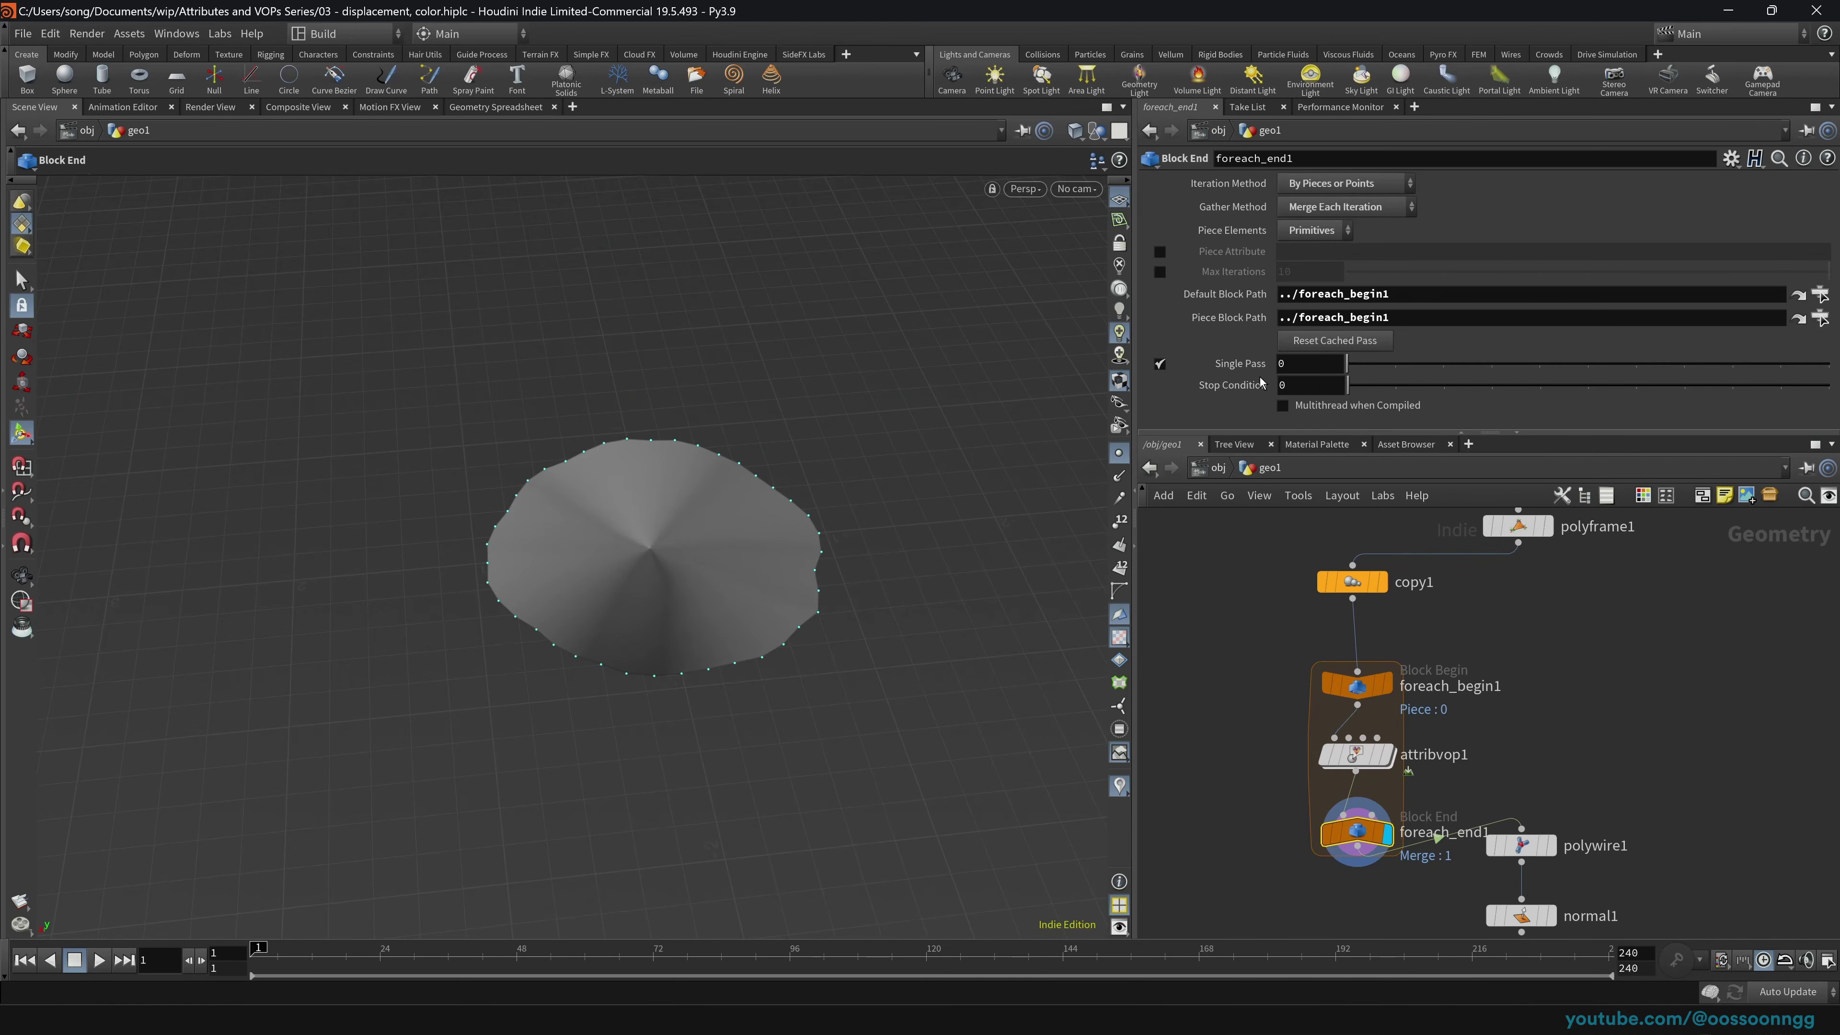
click(1159, 365)
mouse_move(724, 578)
alt+mouse_down()
mouse_move(751, 511)
mouse_move(737, 463)
mouse_move(722, 596)
mouse_move(732, 548)
alt+mouse_up()
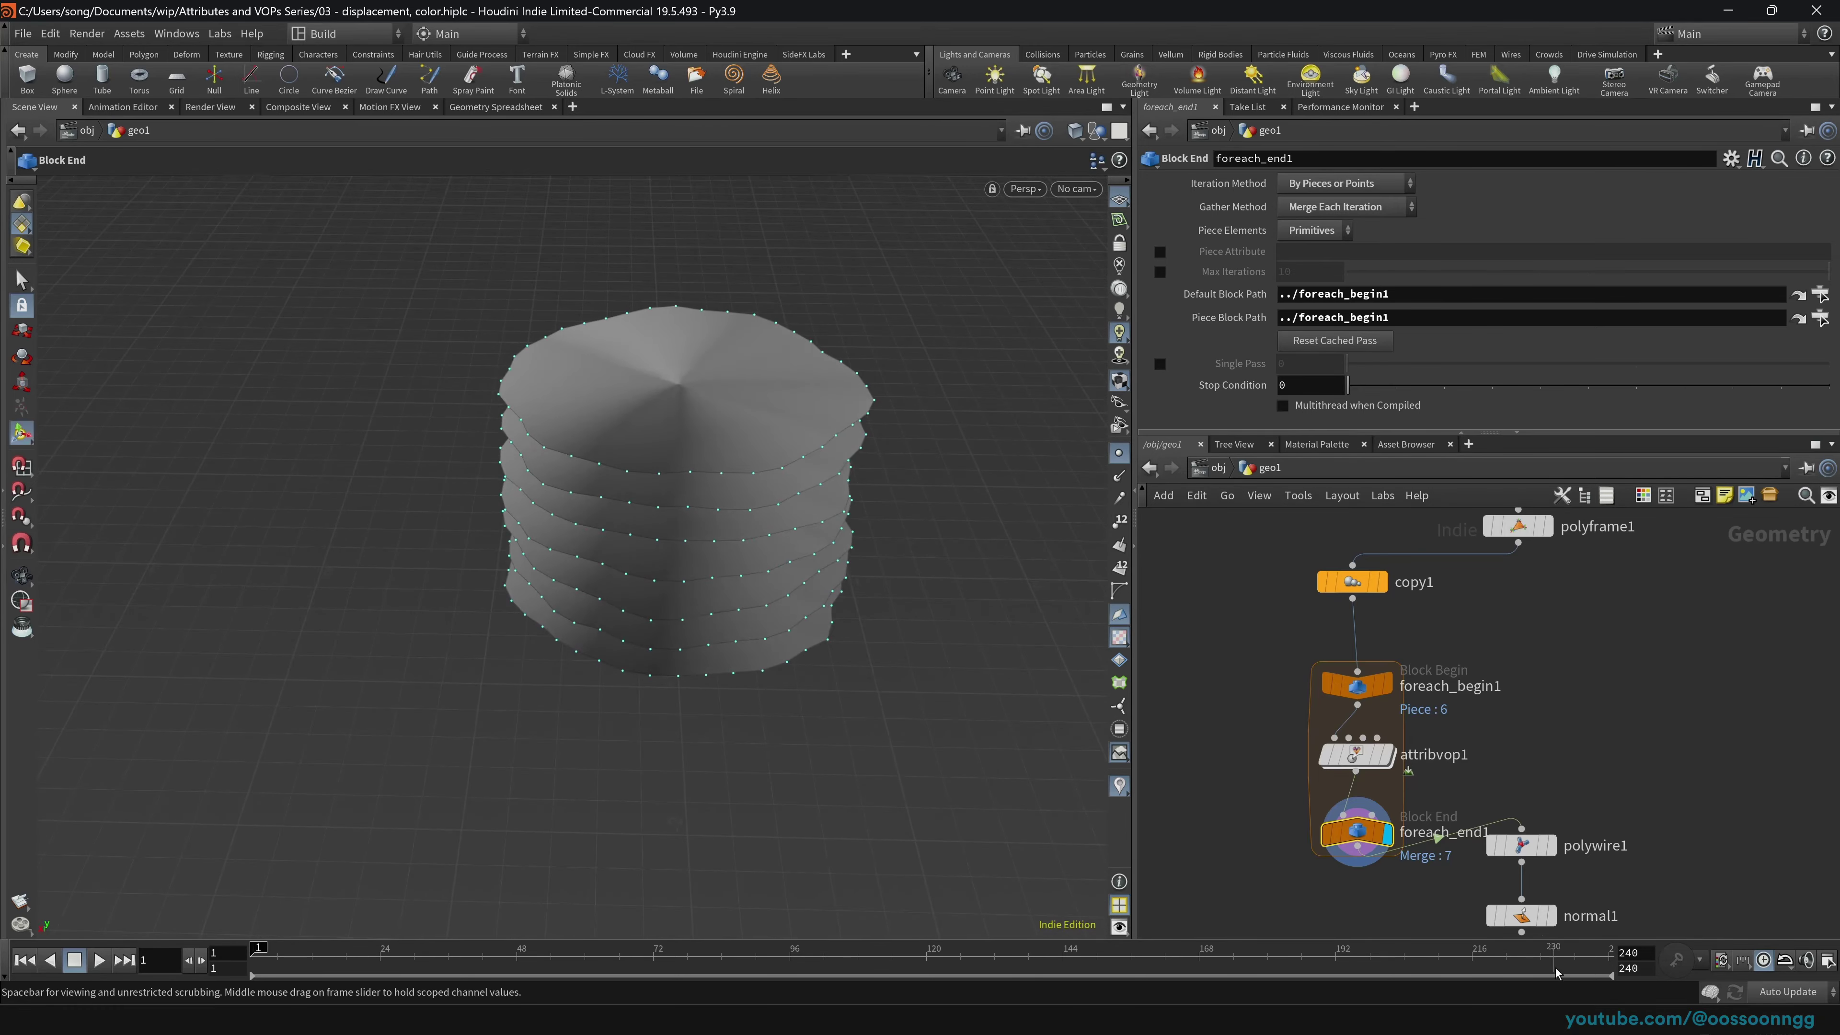
Step: Display the PolyWire result and the Normal result for comparison, and return the display to the block end
click(1550, 845)
click(1521, 845)
middle_drag(1680, 863, 1668, 786)
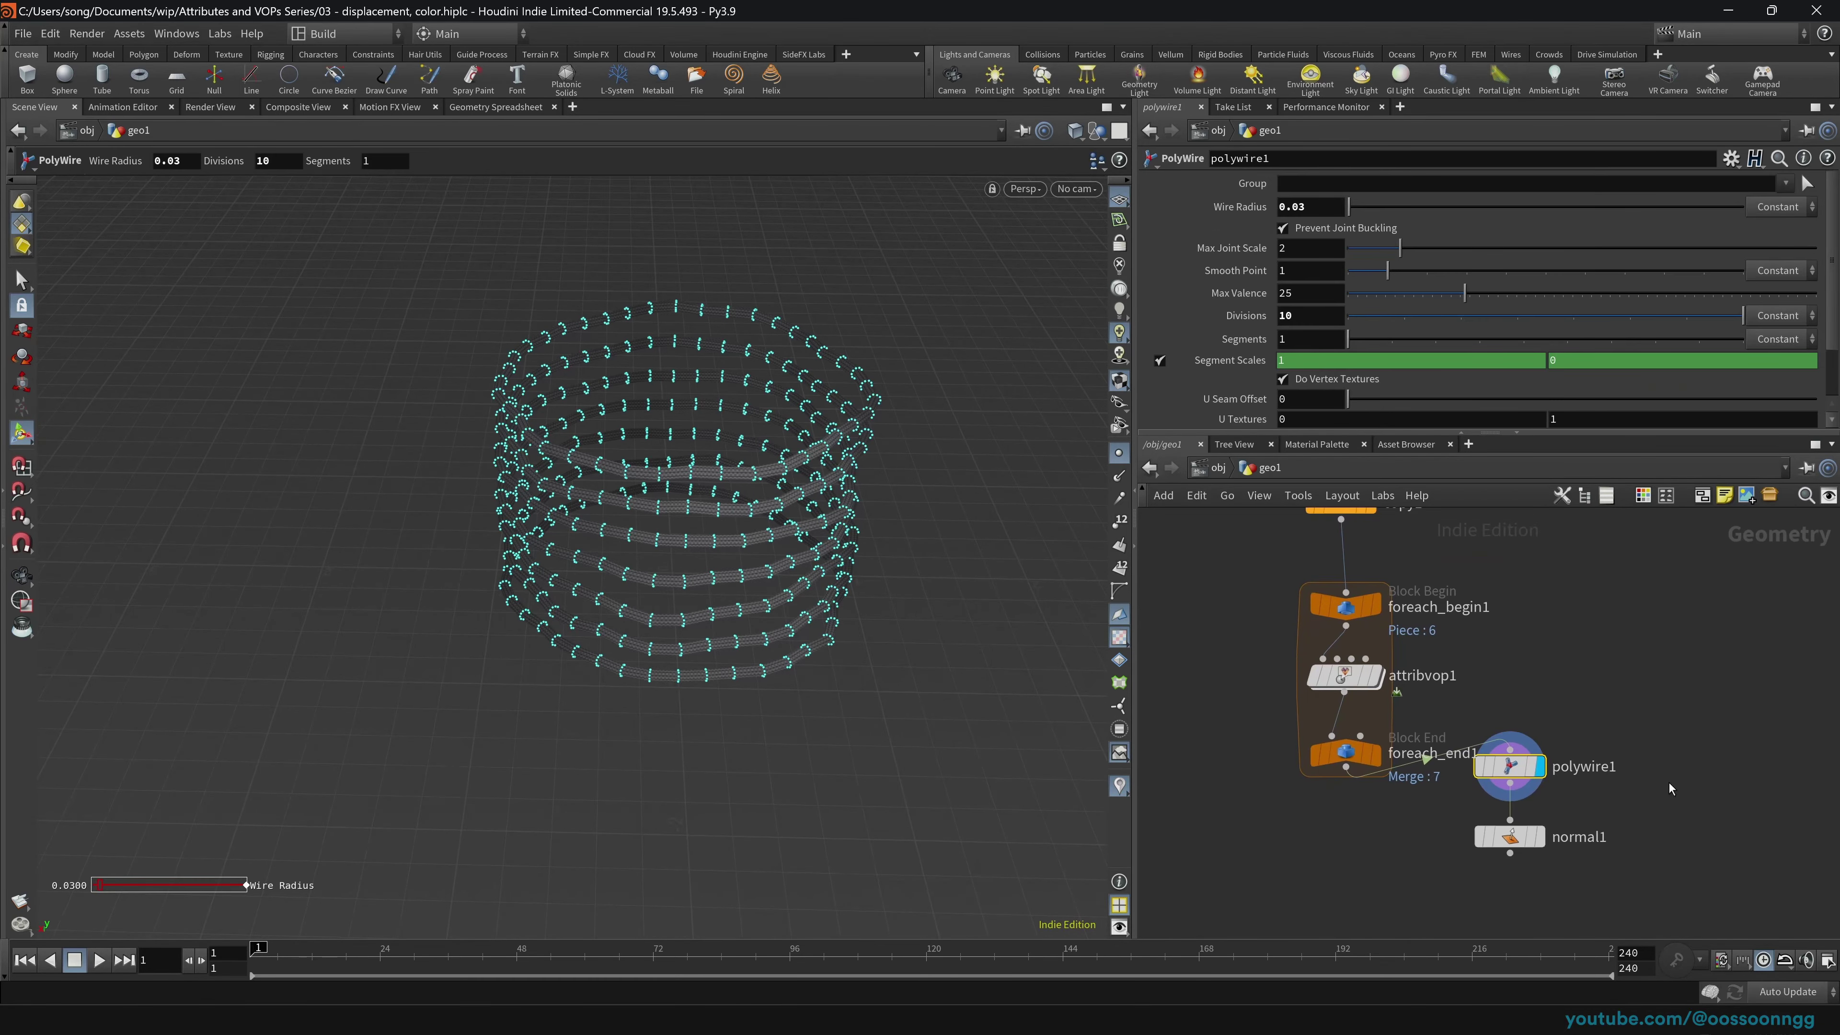
click(1537, 836)
click(1510, 836)
click(1372, 752)
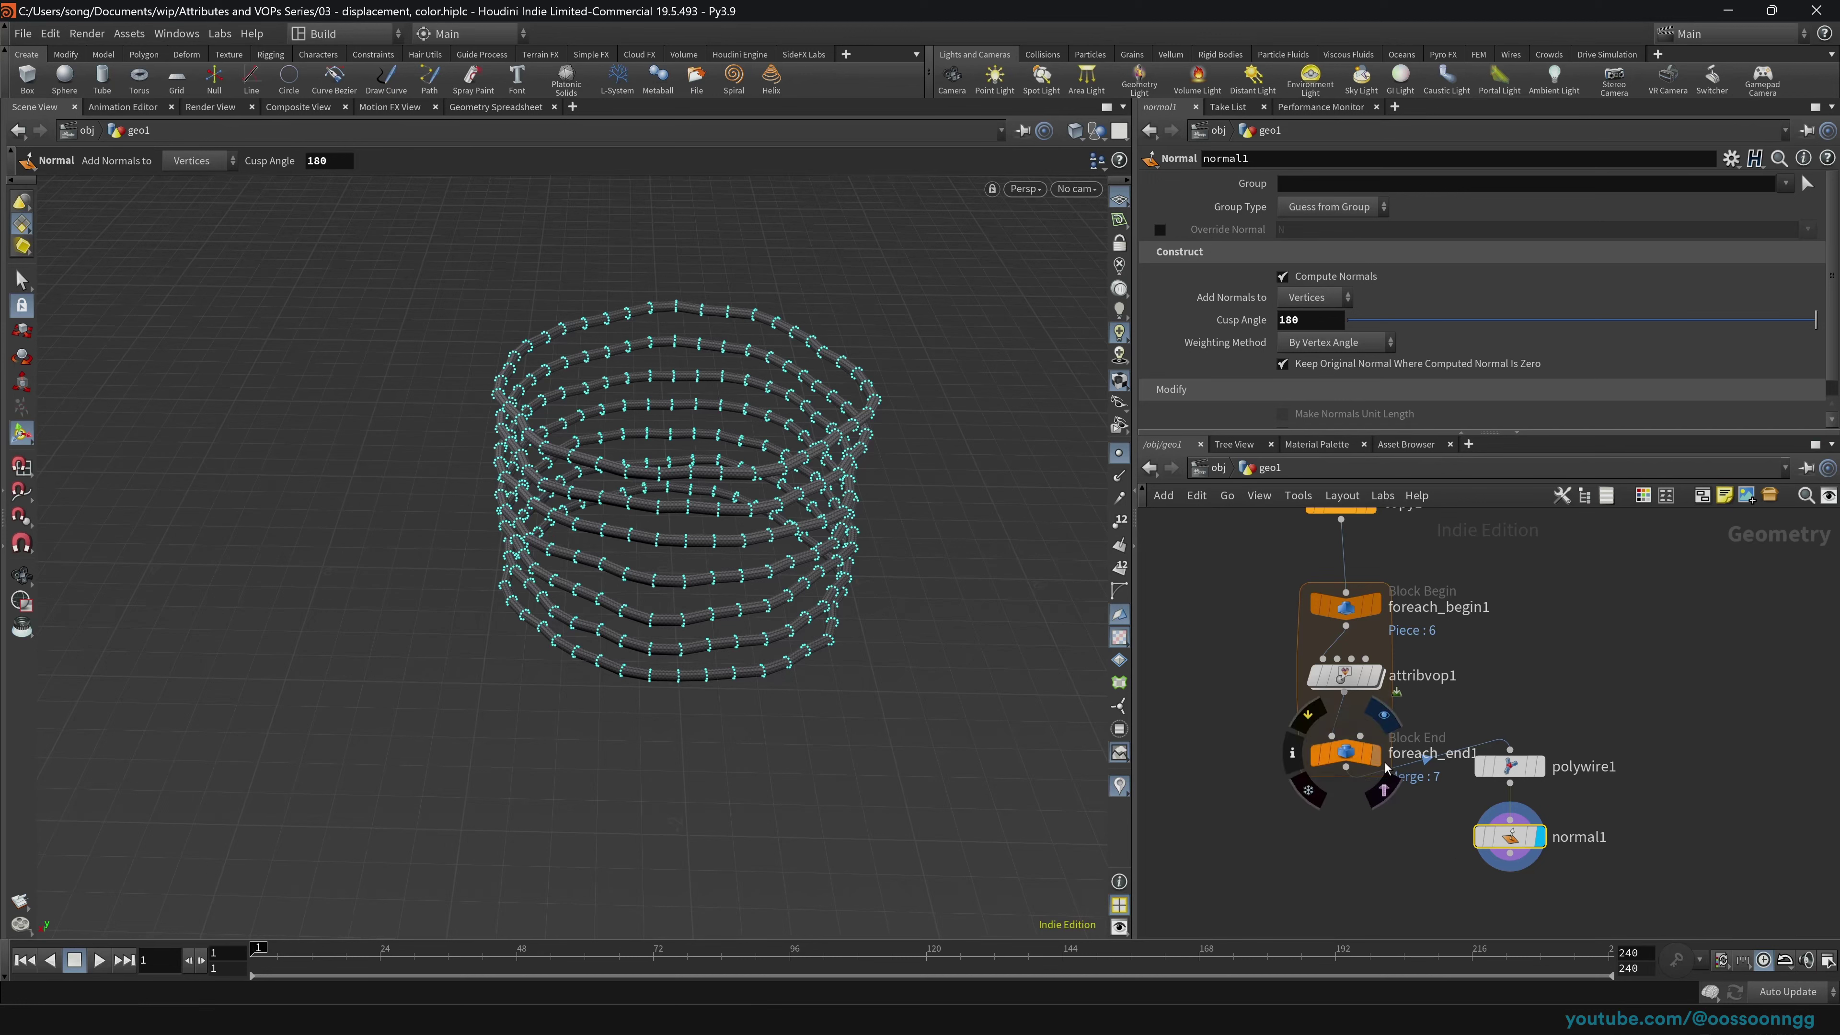
click(1345, 751)
middle_drag(1227, 629, 1230, 713)
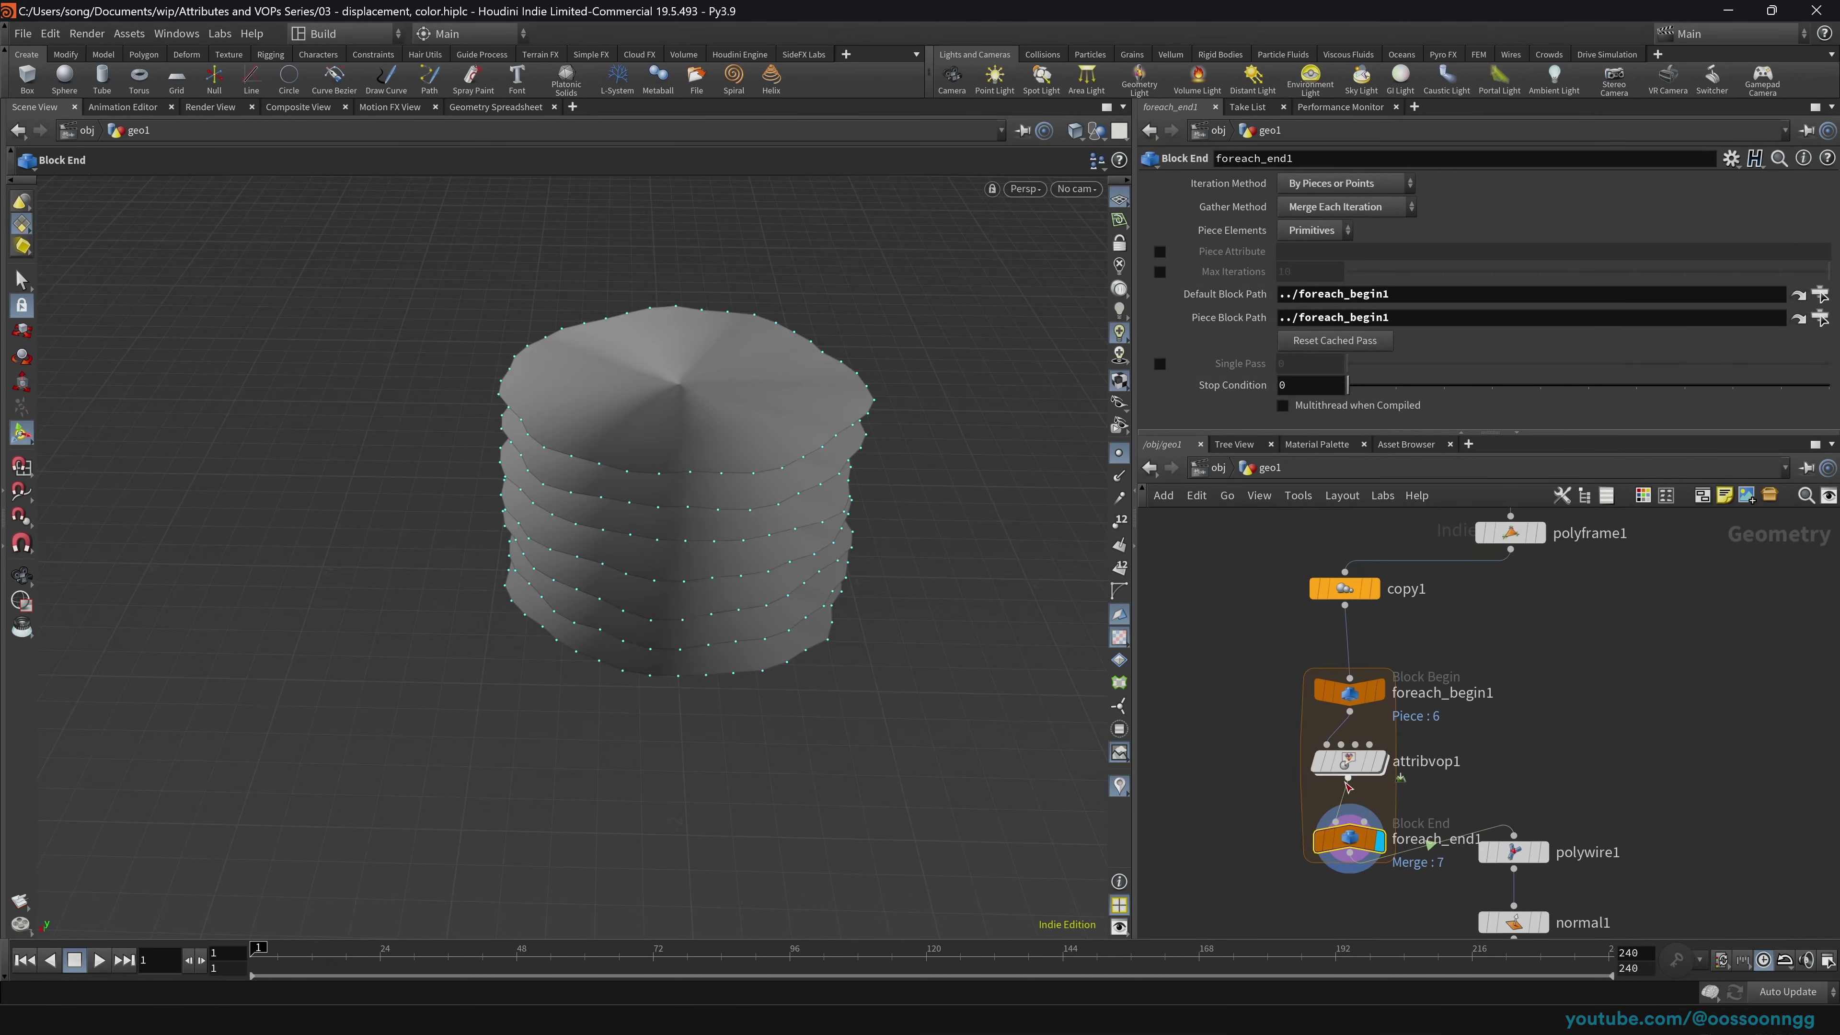
Step: Promote the Voronoi Noise's Frequency input to a parameter and show it on the Attribute VOP at geometry level
click(1347, 758)
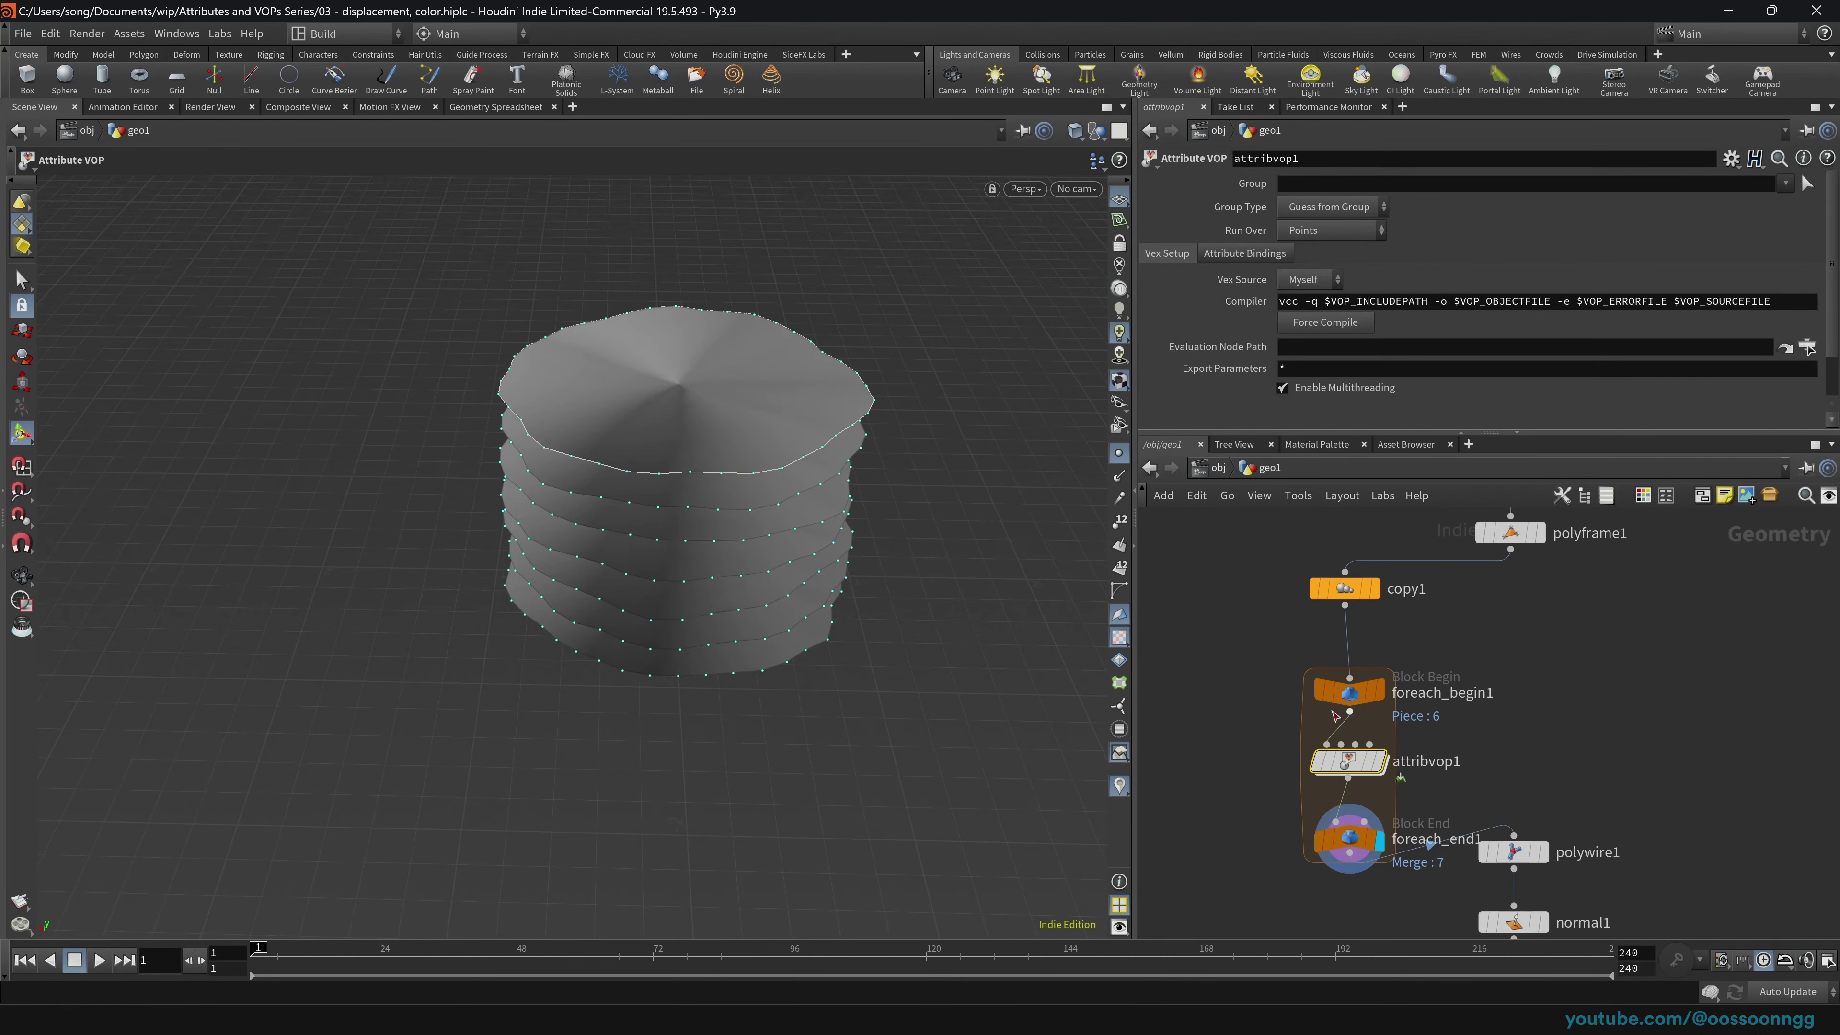
double_click(1349, 759)
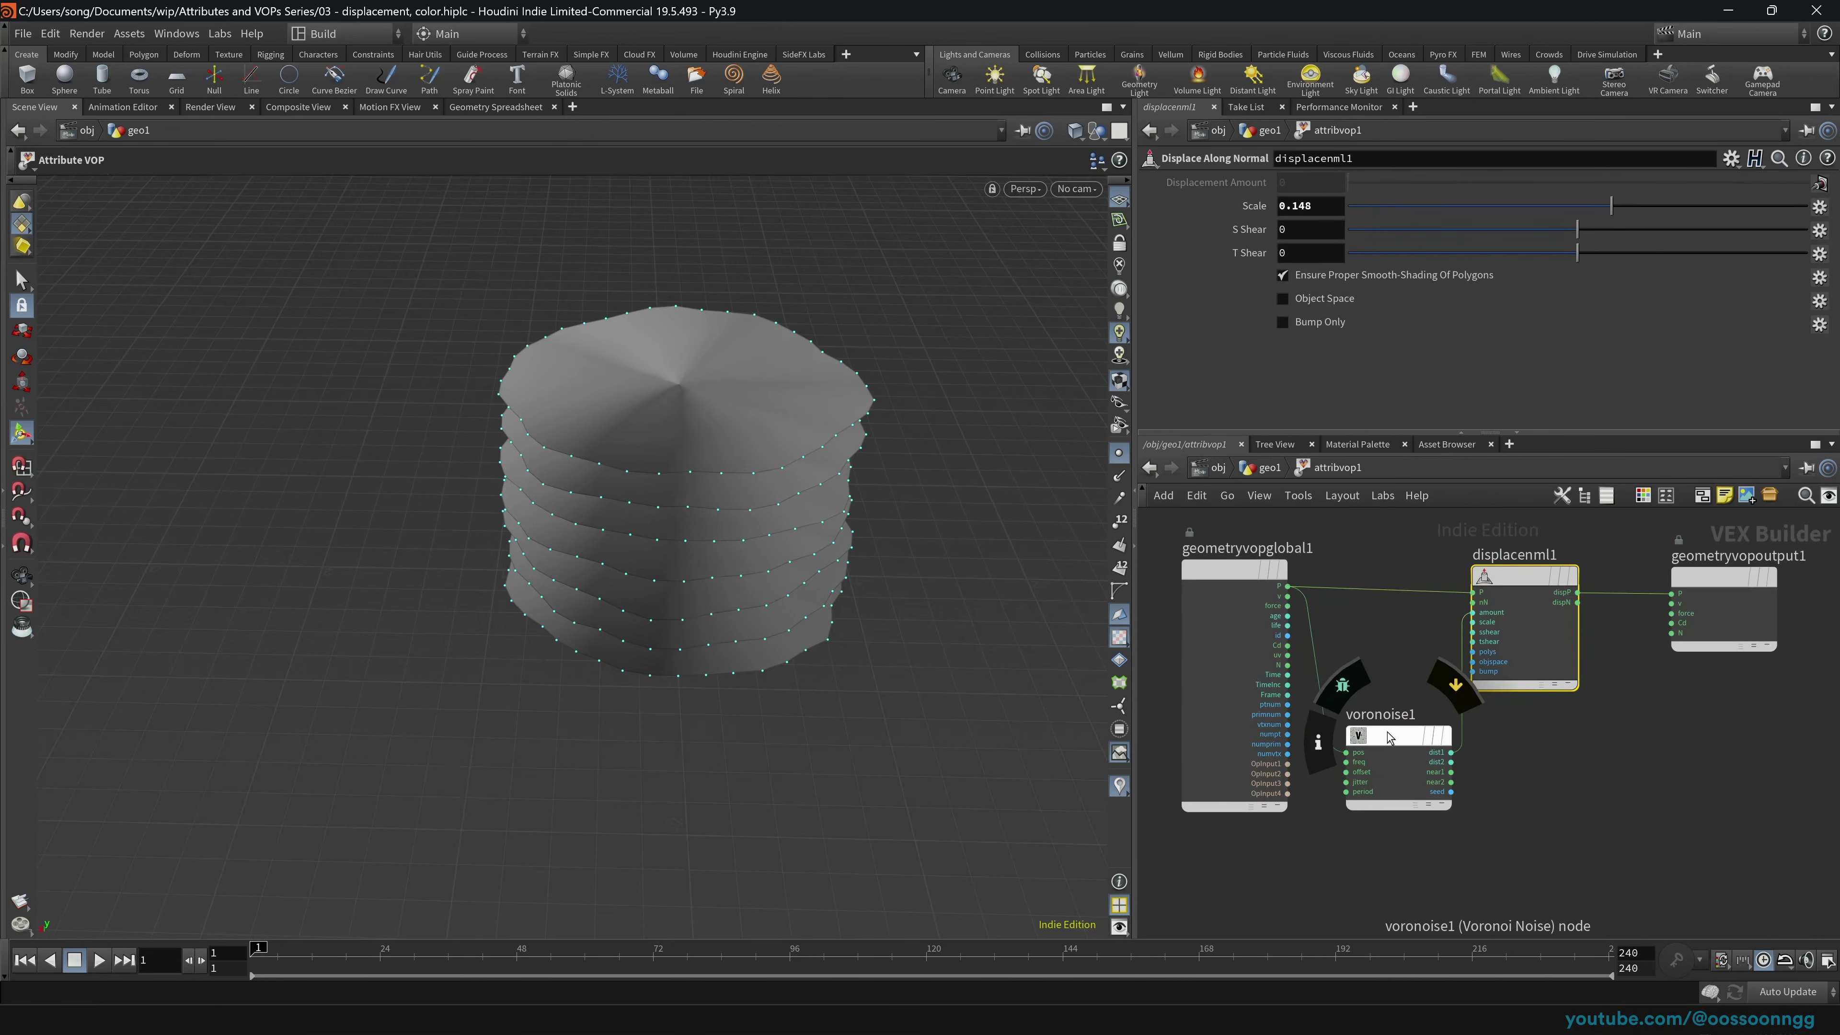
click(1389, 736)
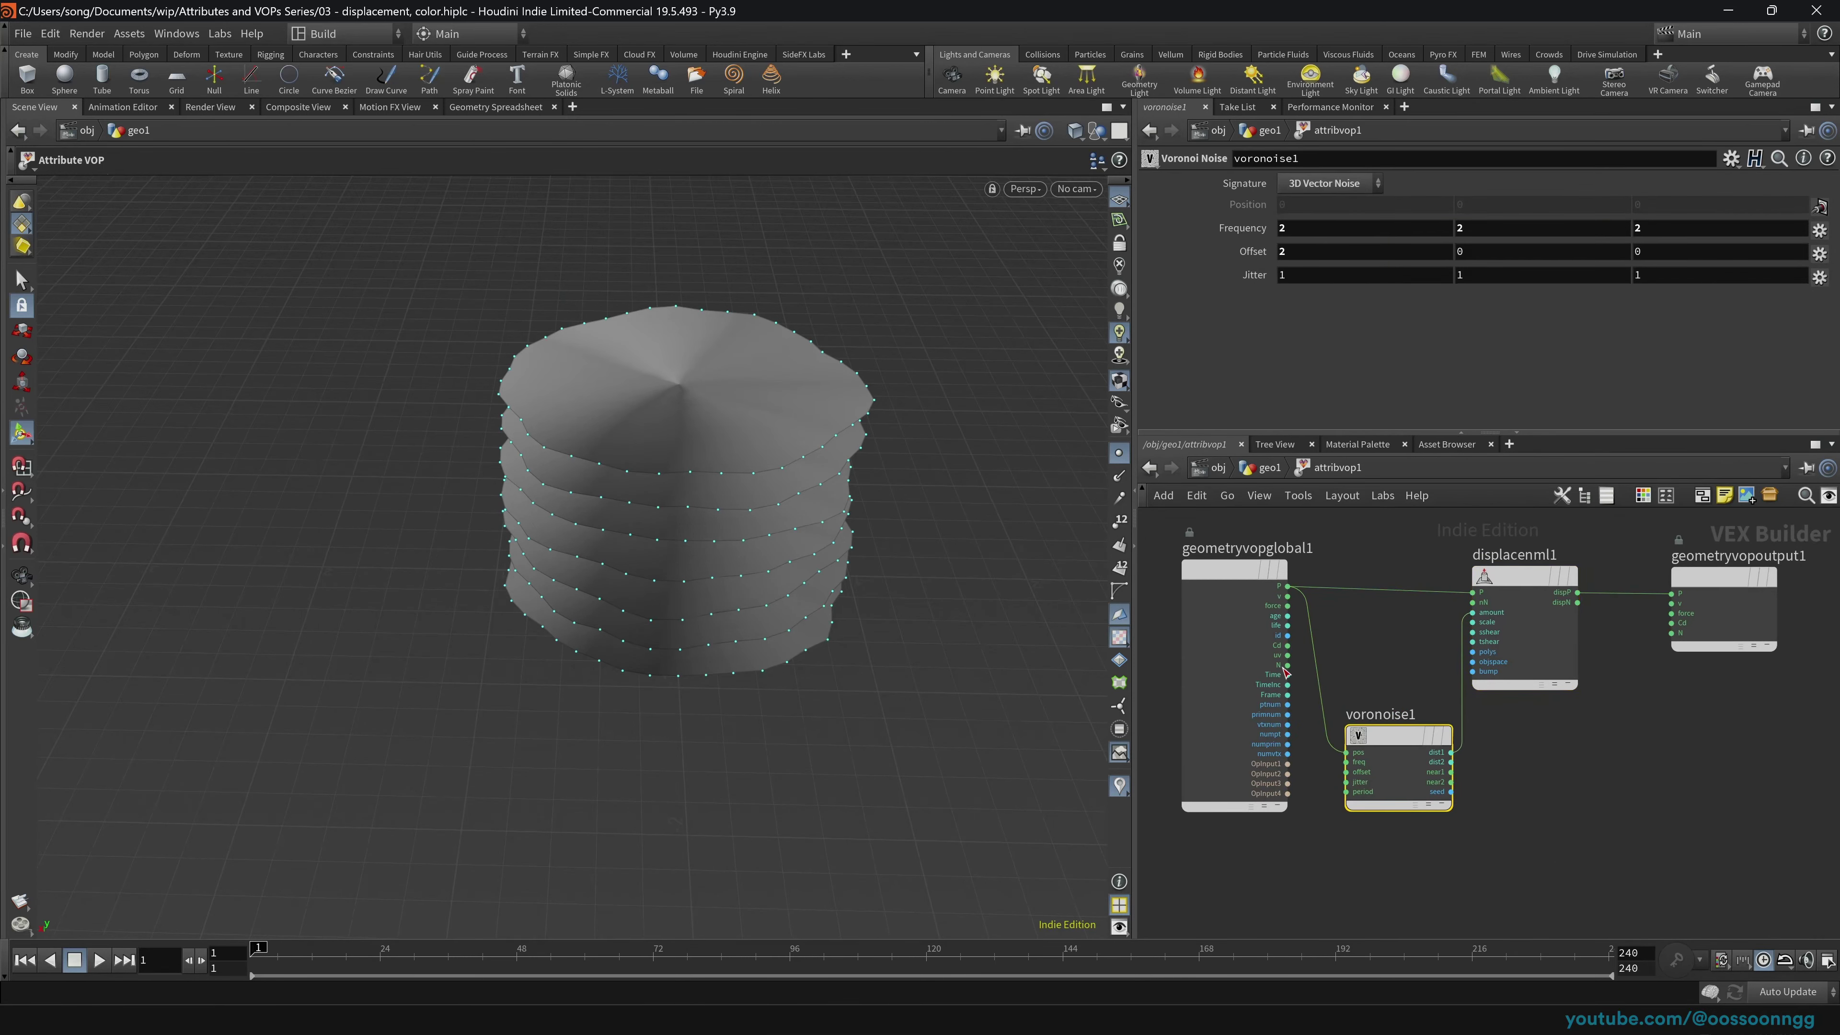
right_click(1359, 769)
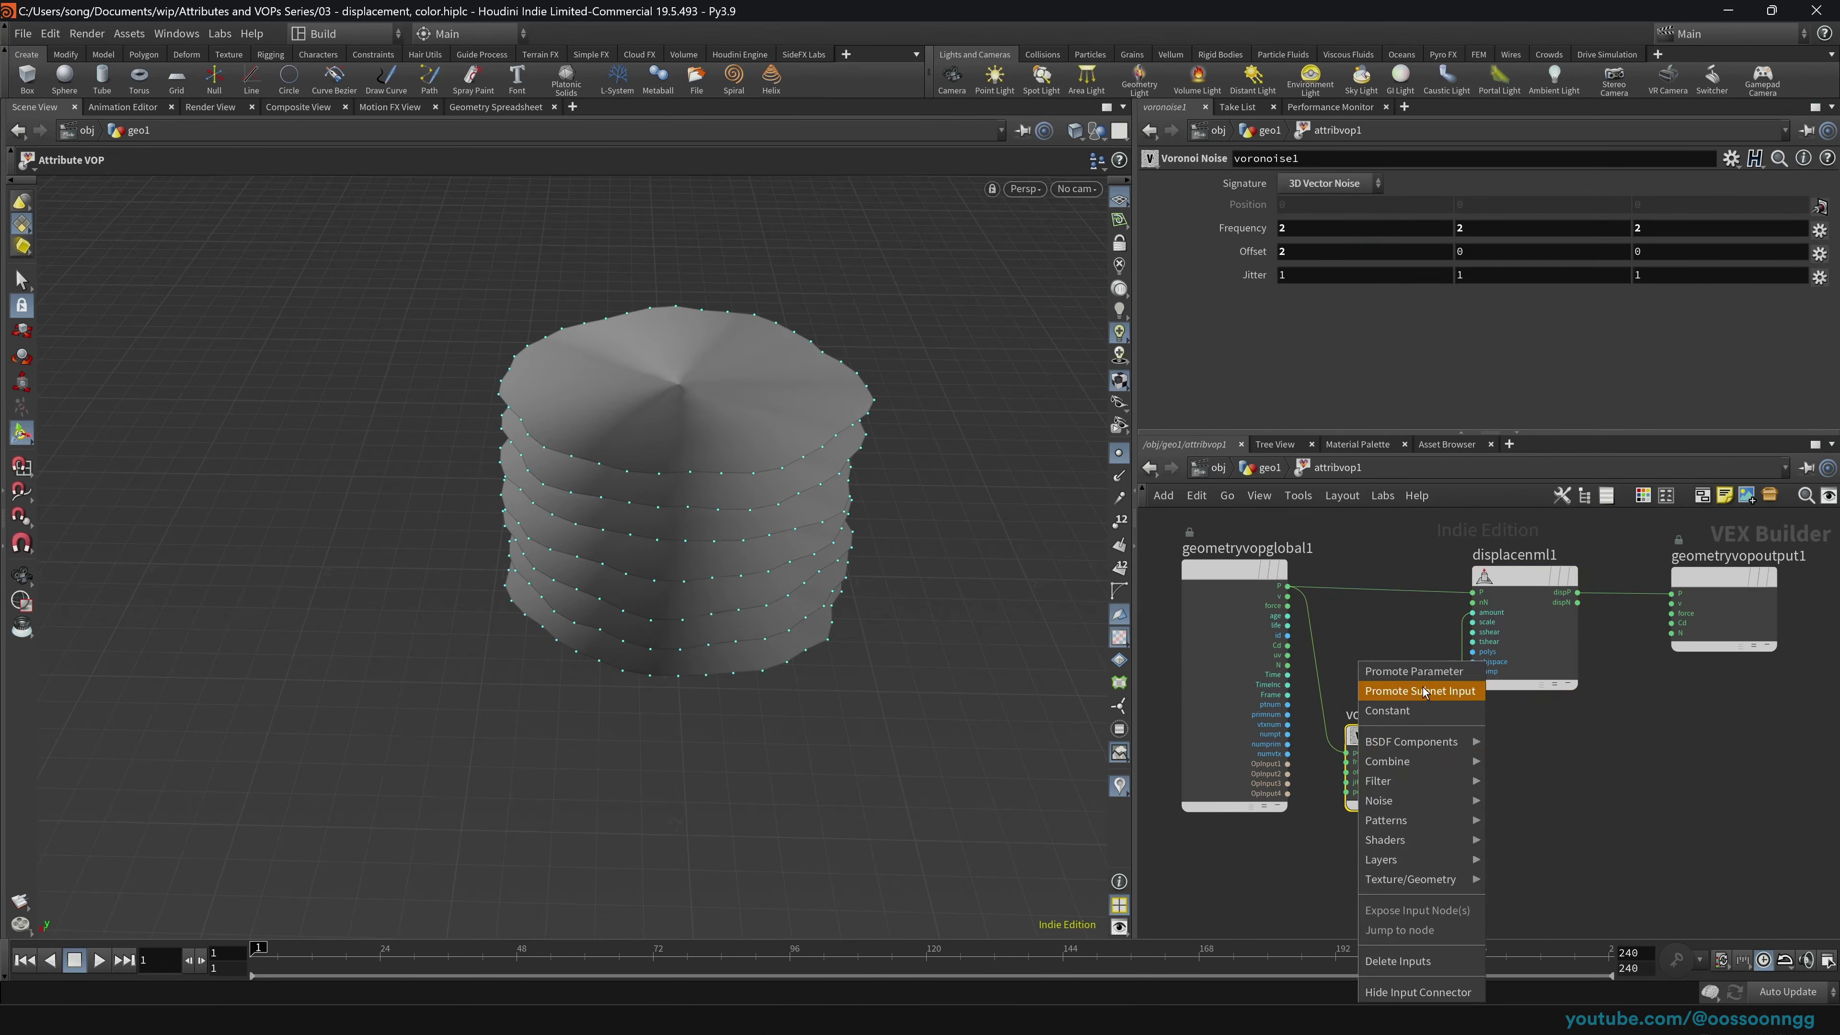
click(1430, 670)
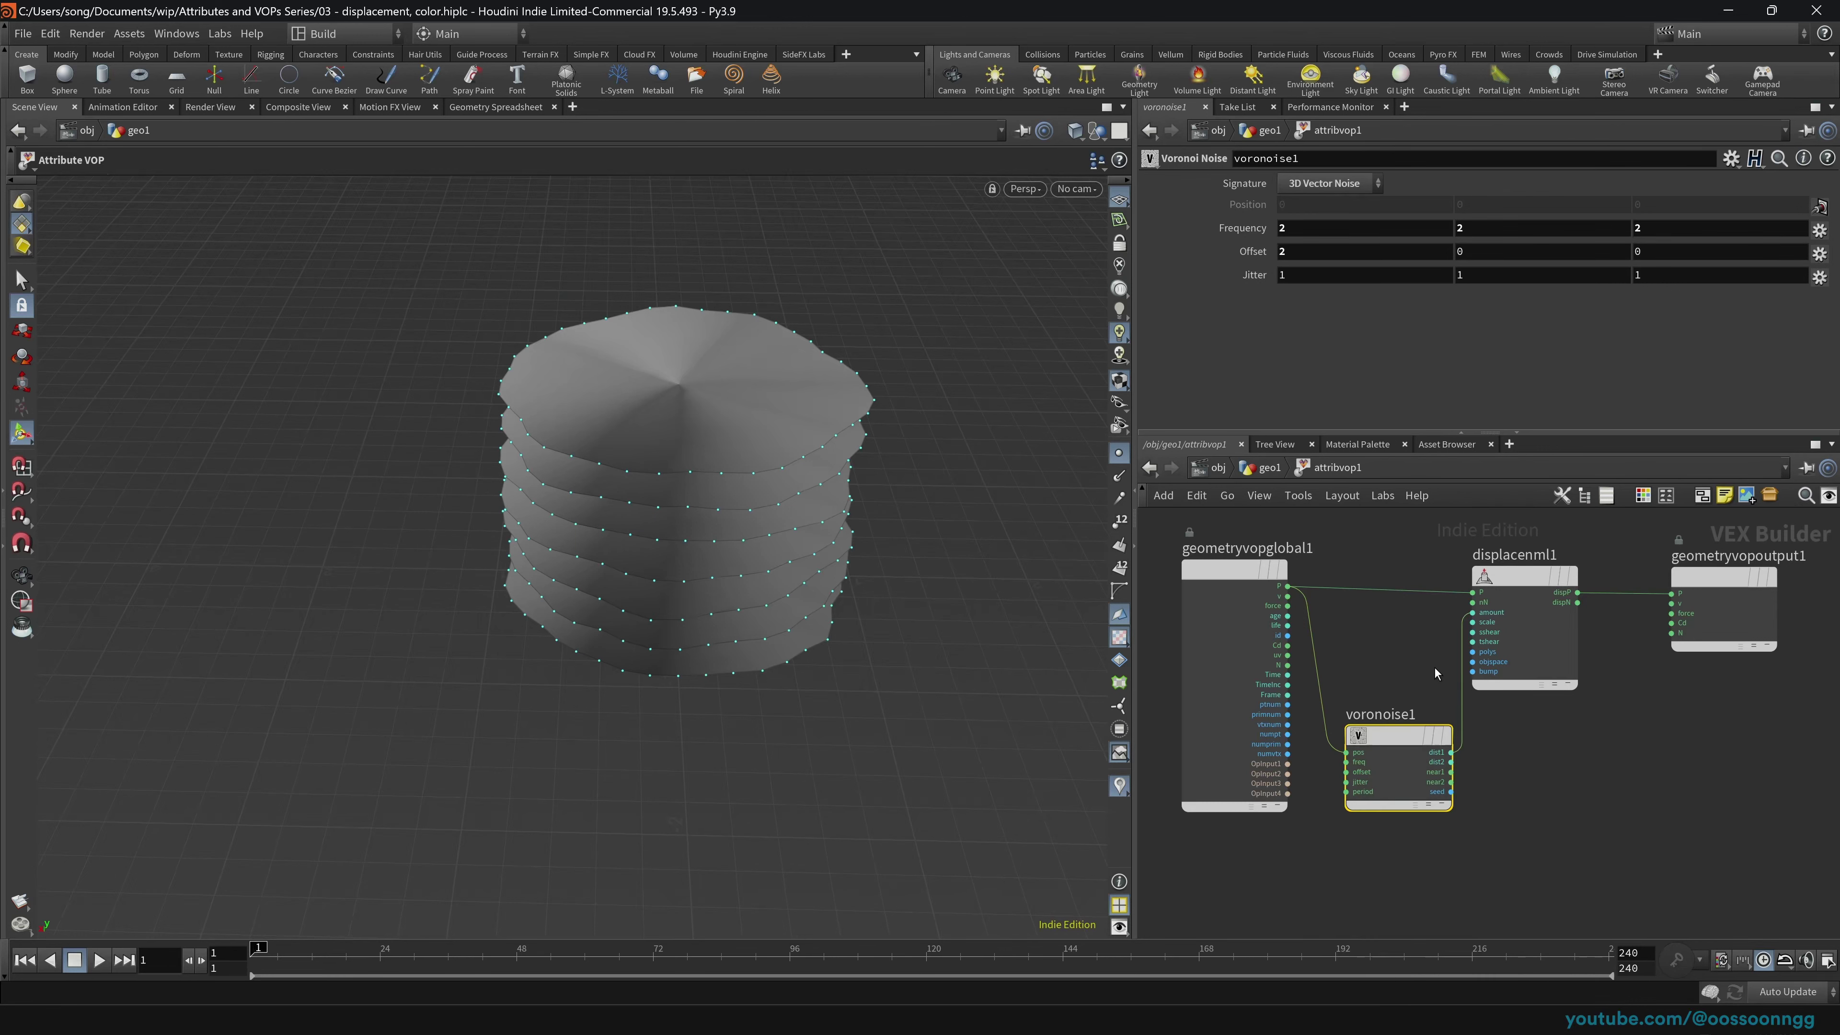
click(1265, 467)
click(1348, 837)
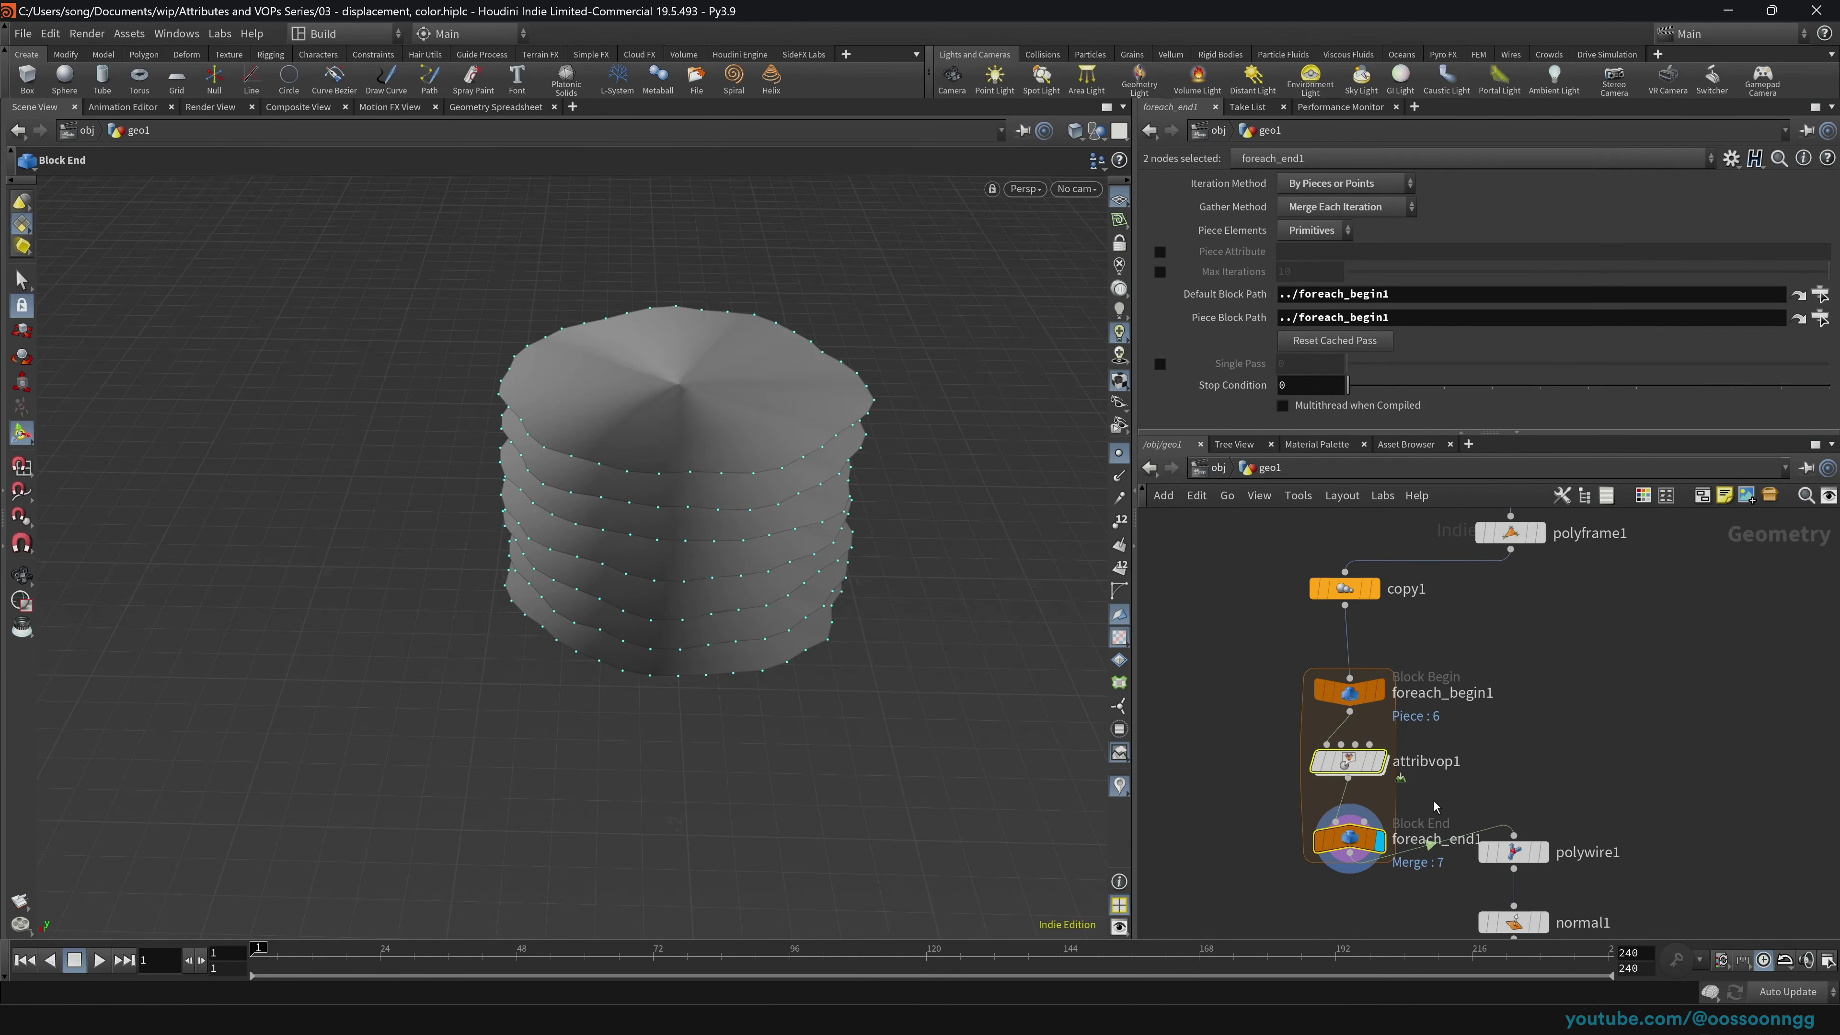
drag(1184, 732, 1434, 788)
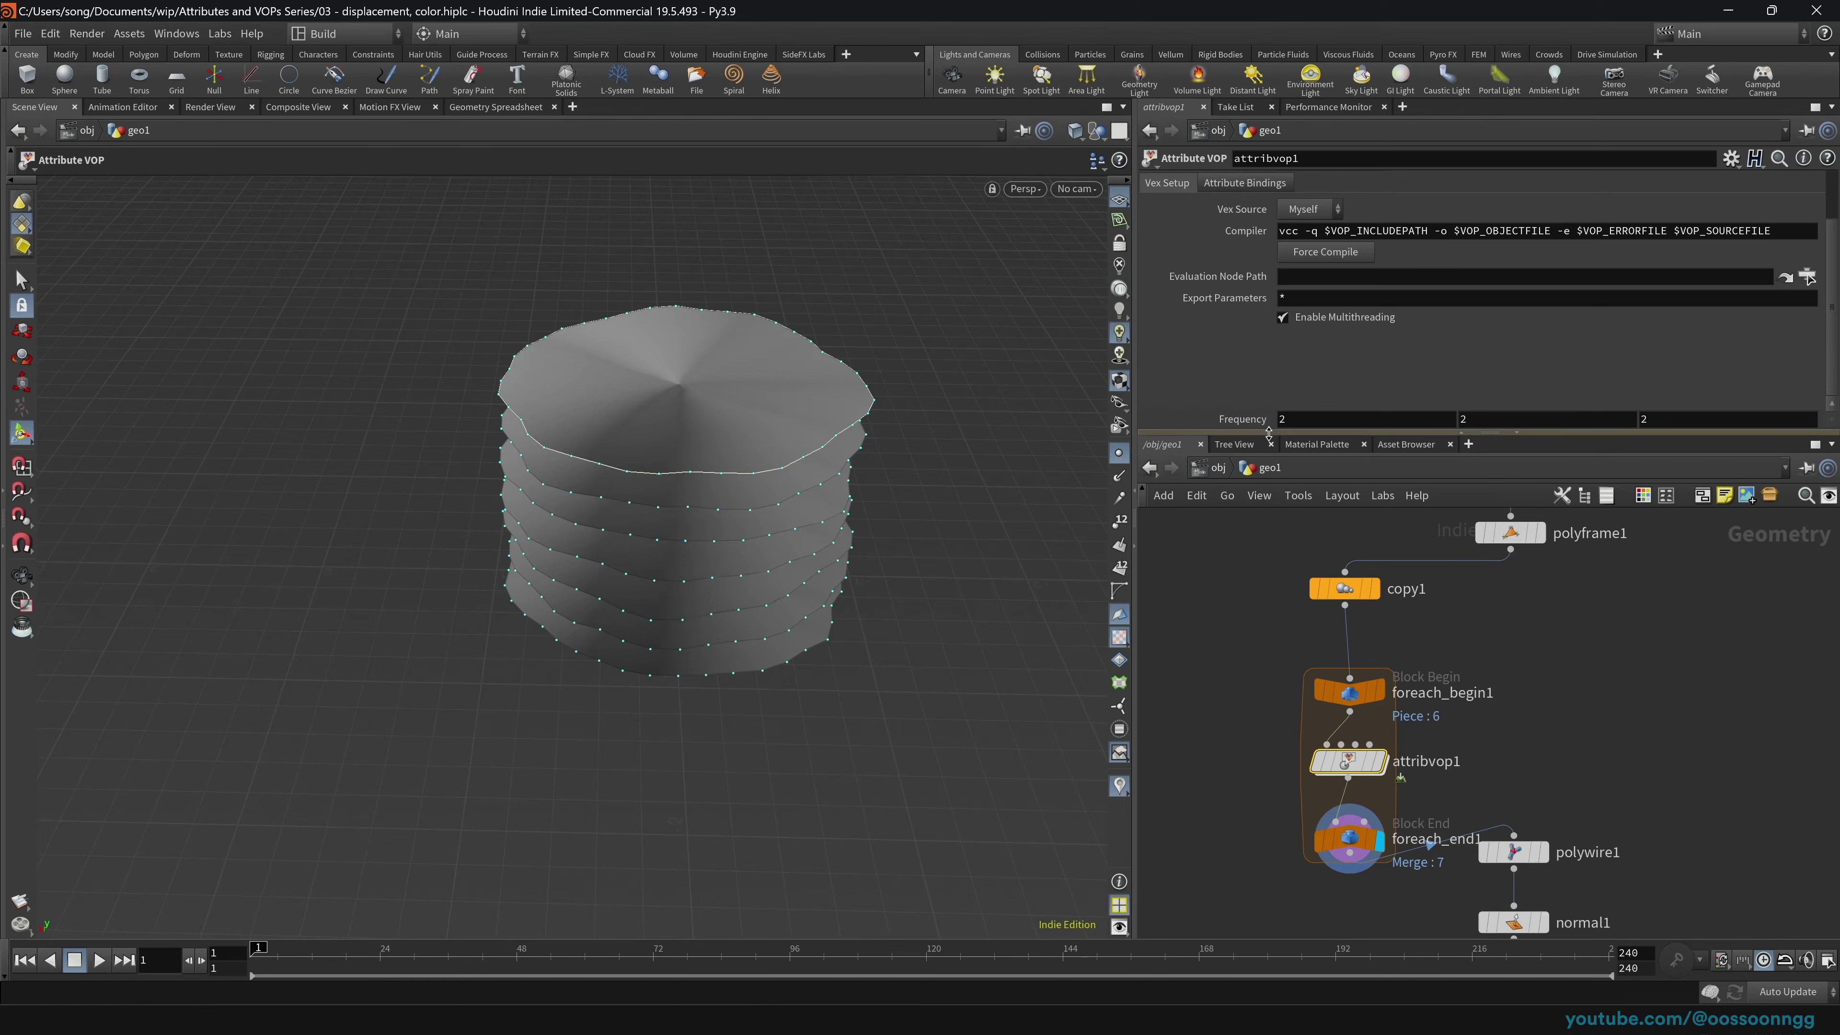
Step: Rearrange the nodes inside the Attribute VOP to space out the global, displacement and output nodes
double_click(1348, 759)
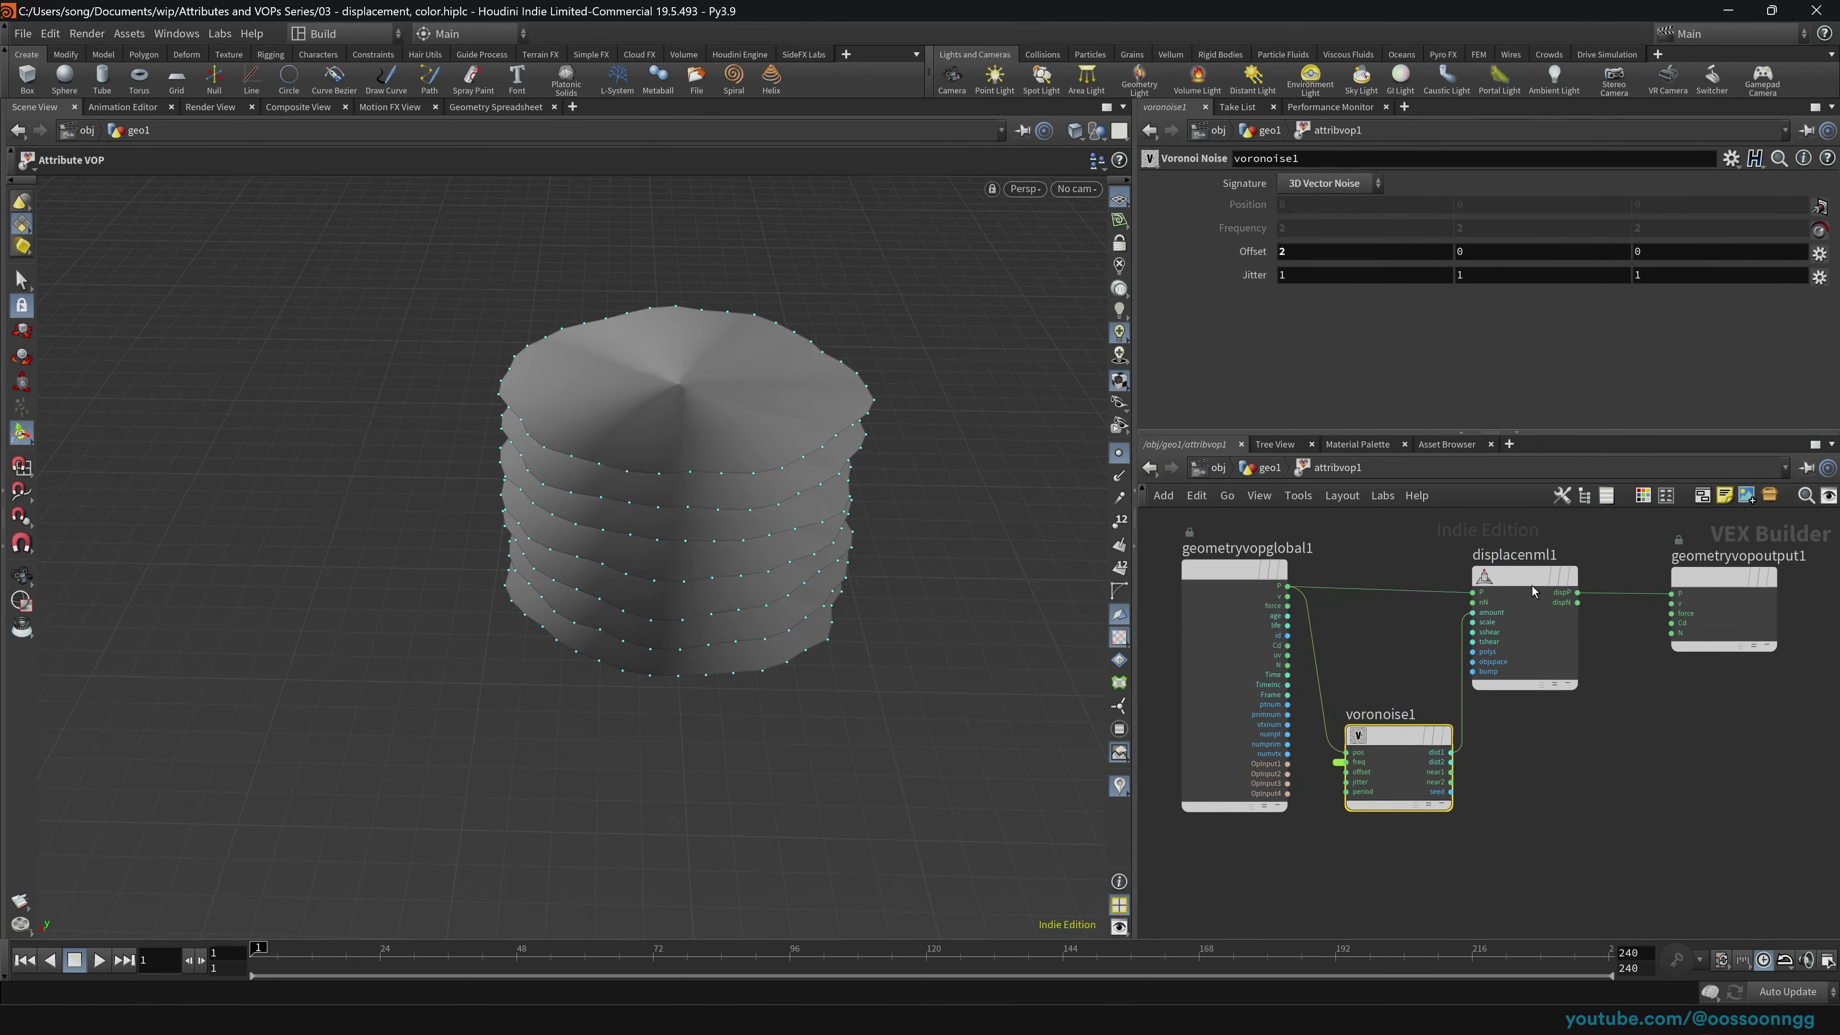
drag(1532, 581, 1547, 570)
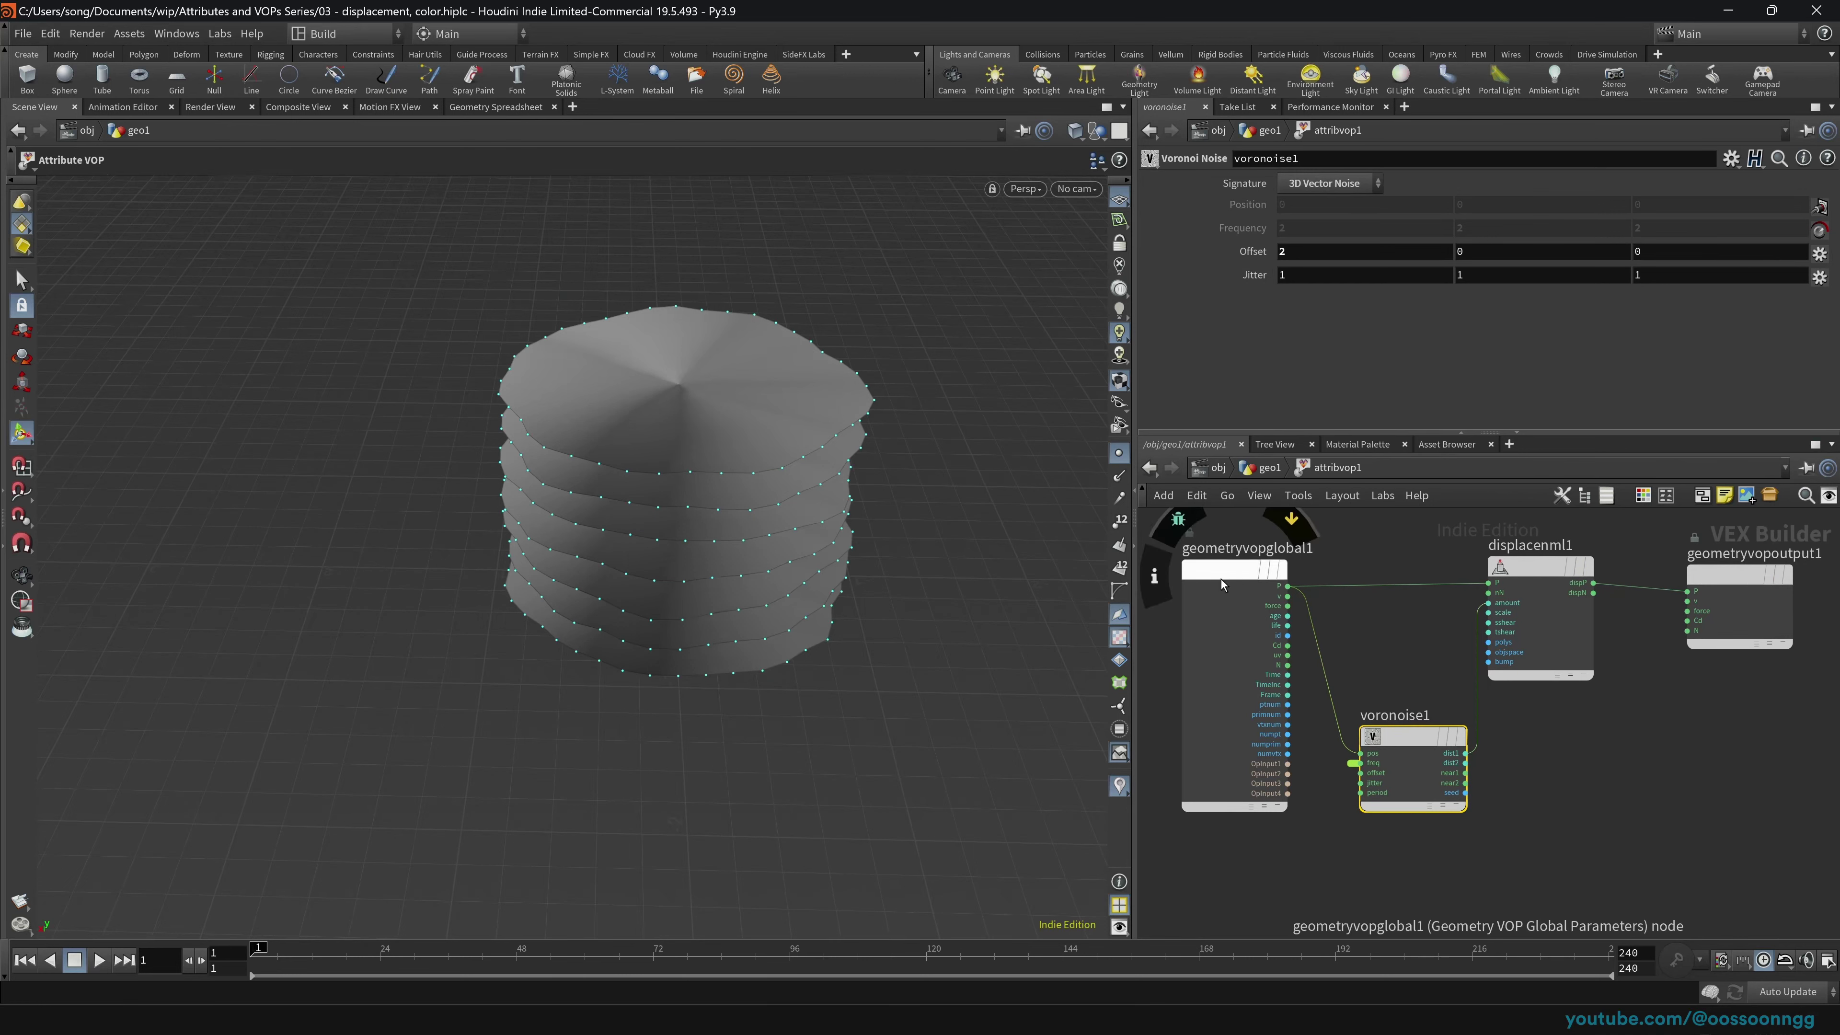
drag(1225, 576, 1235, 571)
drag(1729, 576, 1728, 573)
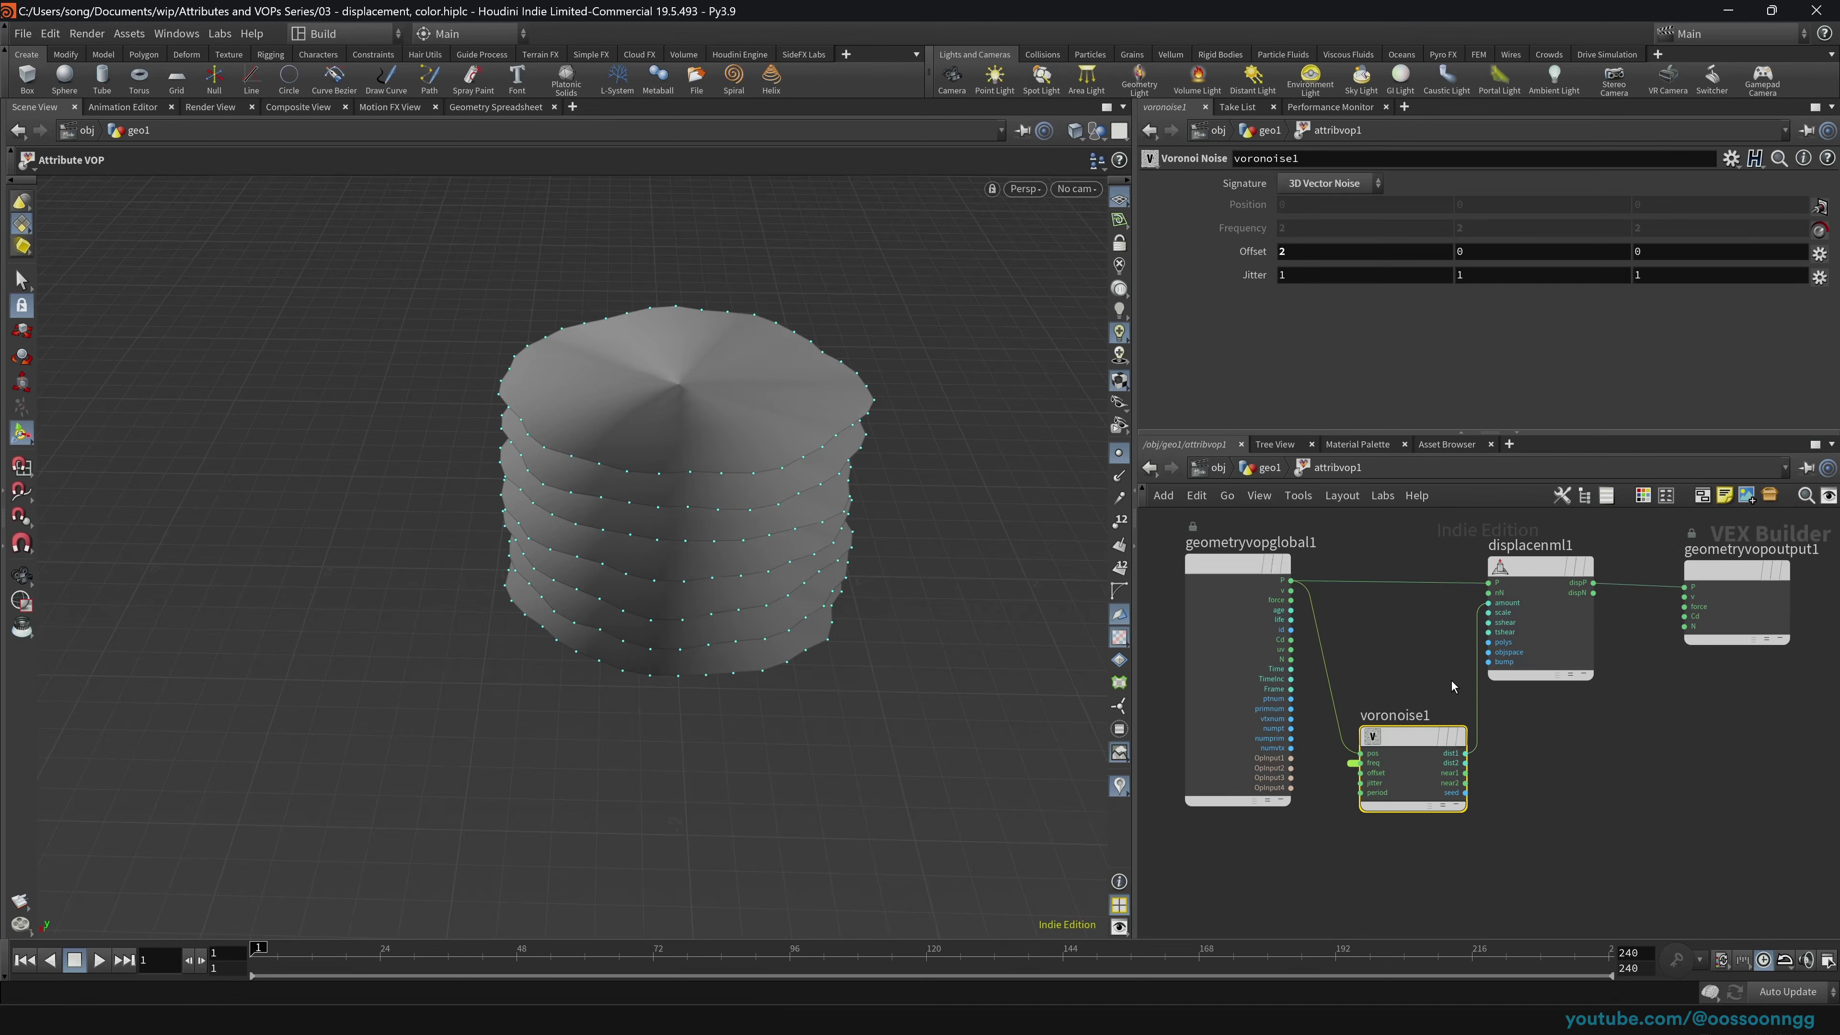
Step: Switch between the geometry network and the Attribute VOP's inner network to review the promoted Frequency parameter
click(1272, 469)
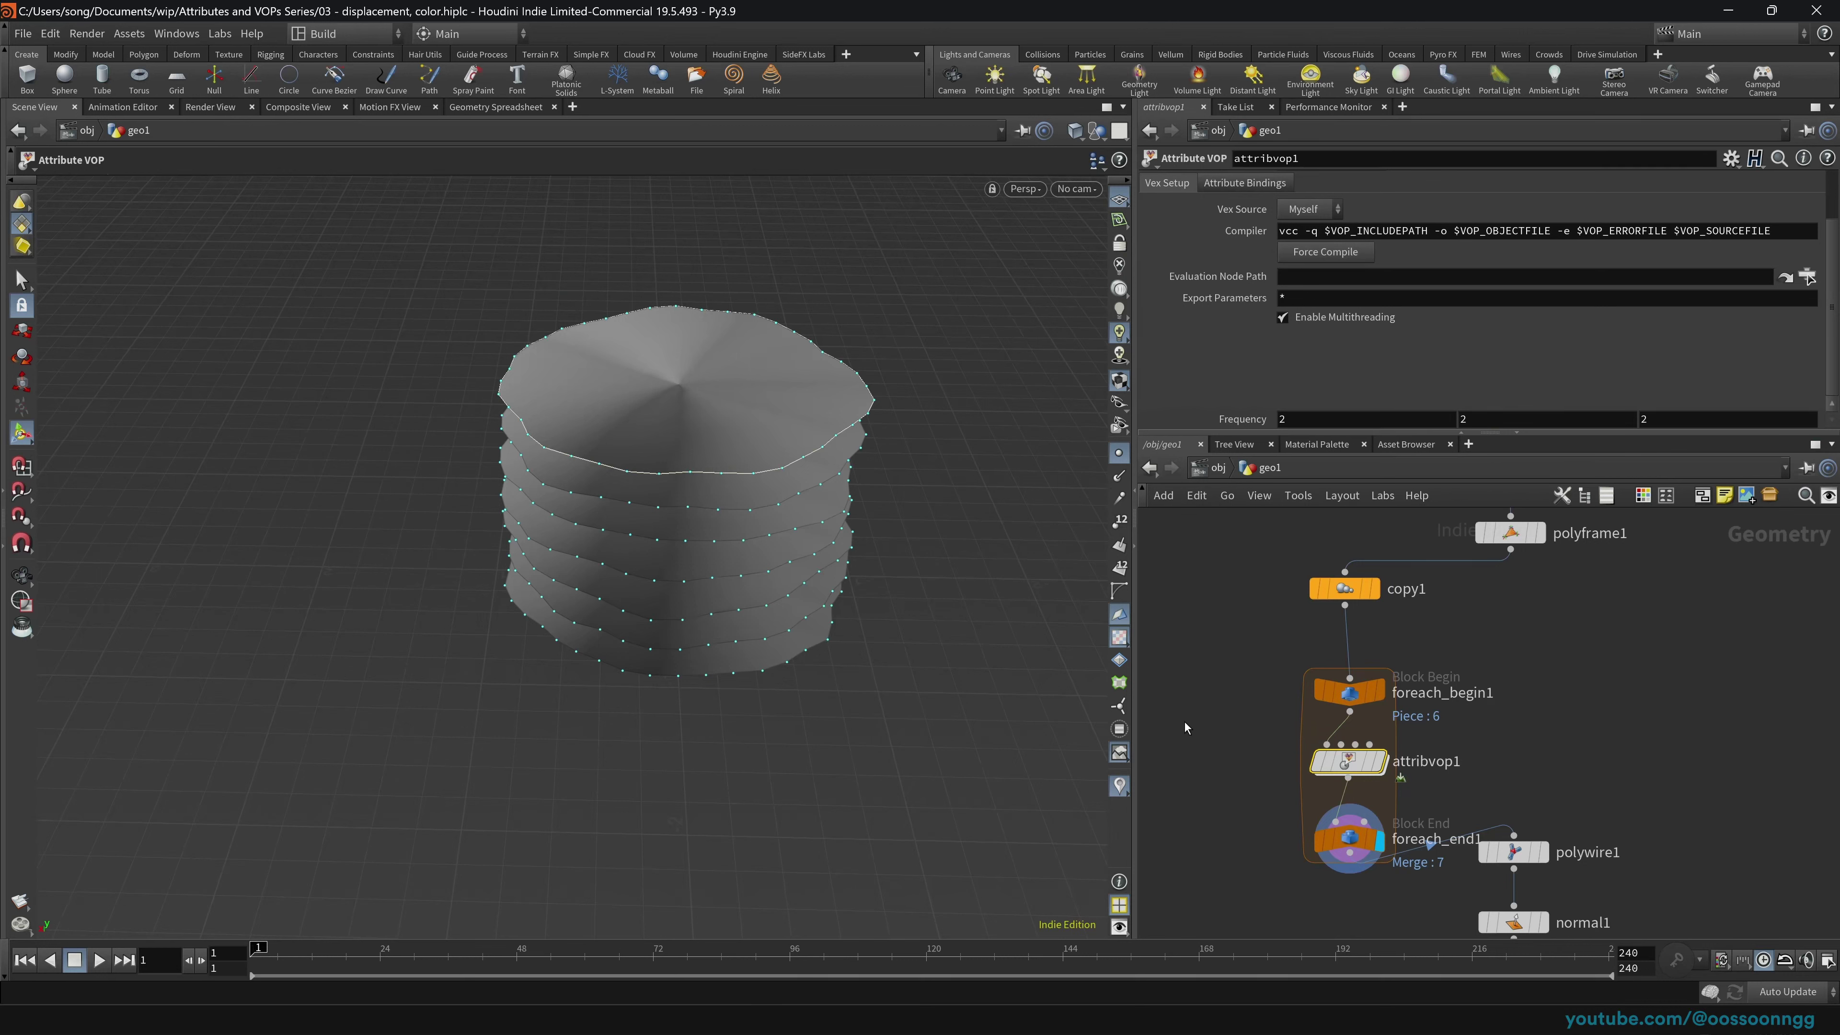
double_click(1348, 762)
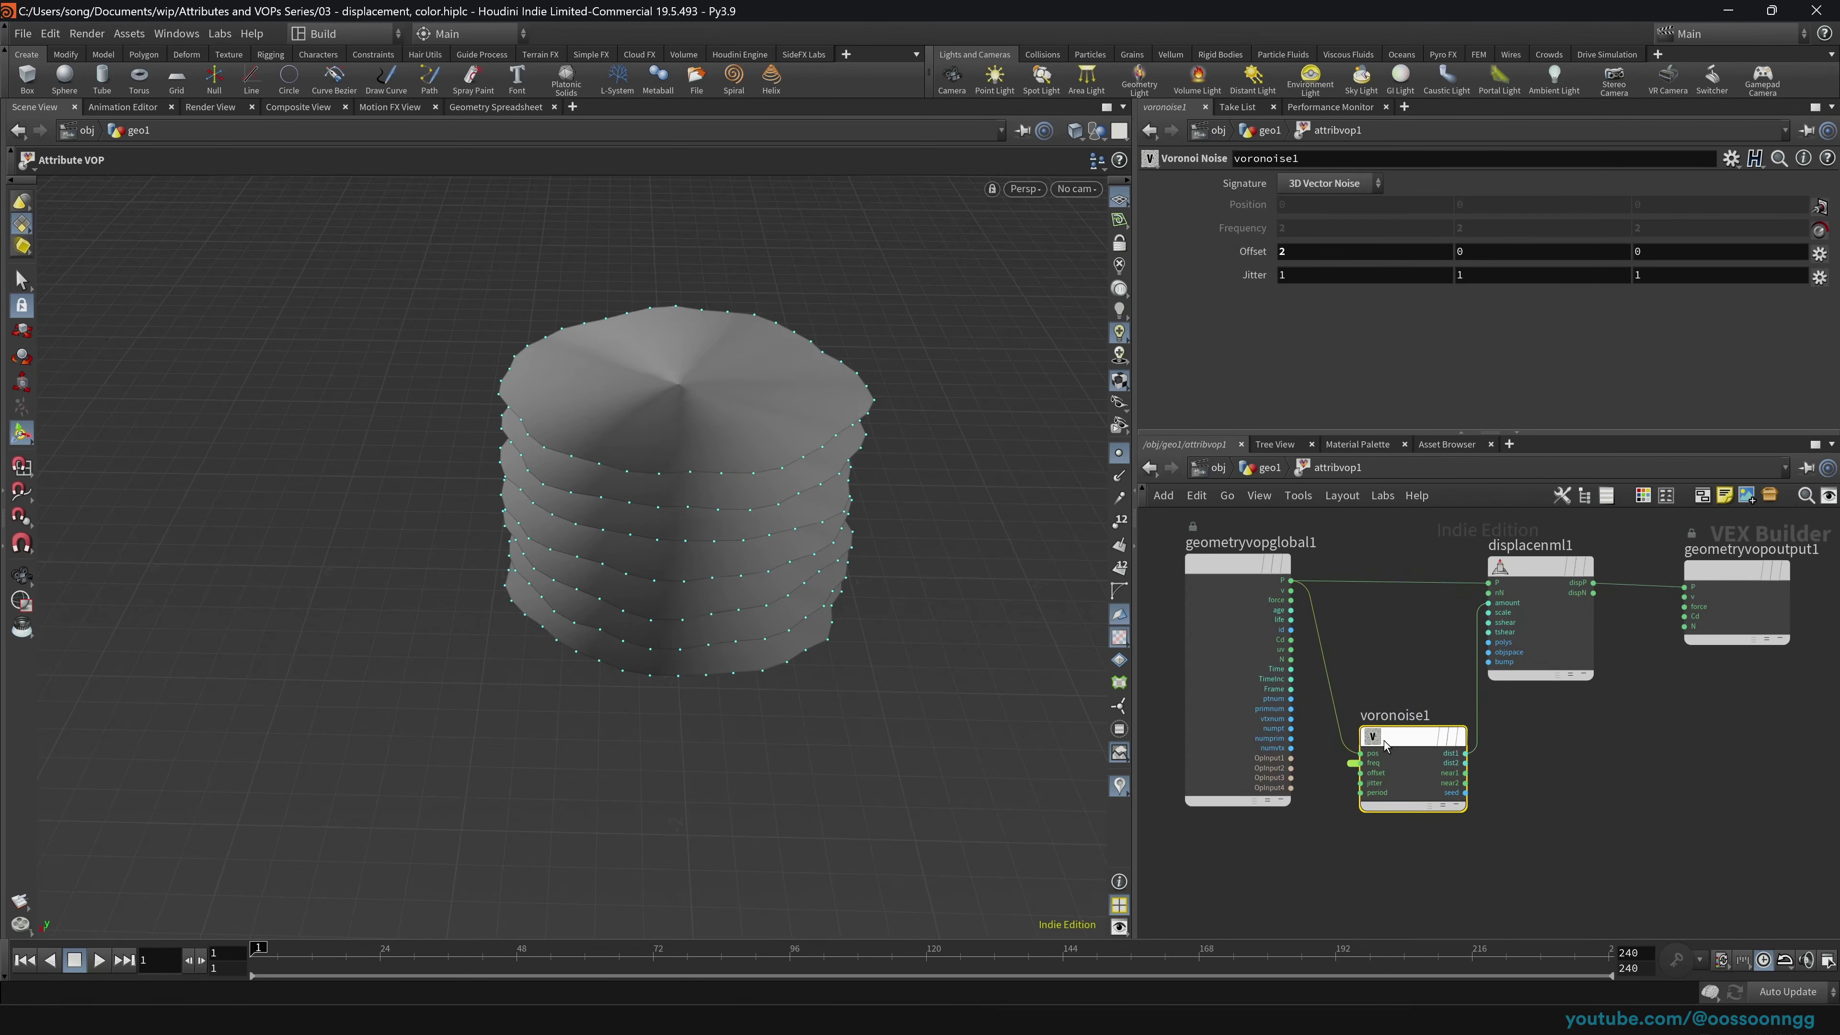
mouse_move(1421, 738)
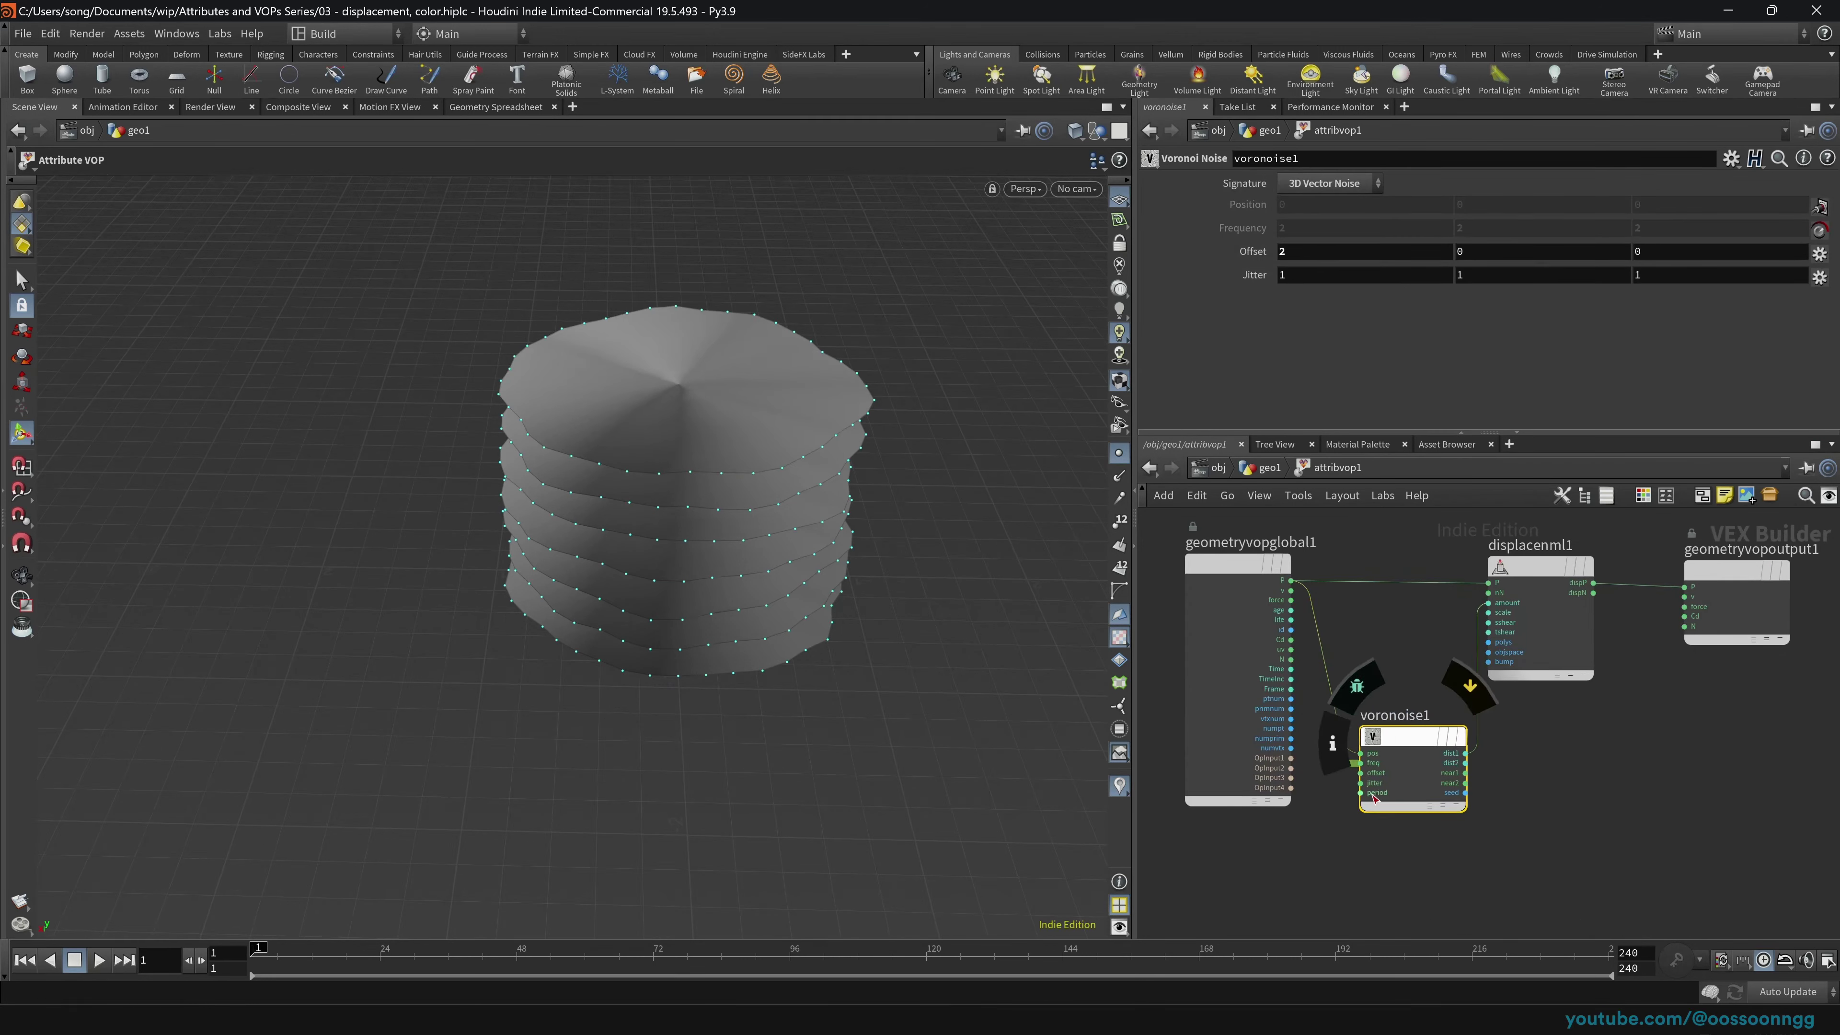
click(1269, 468)
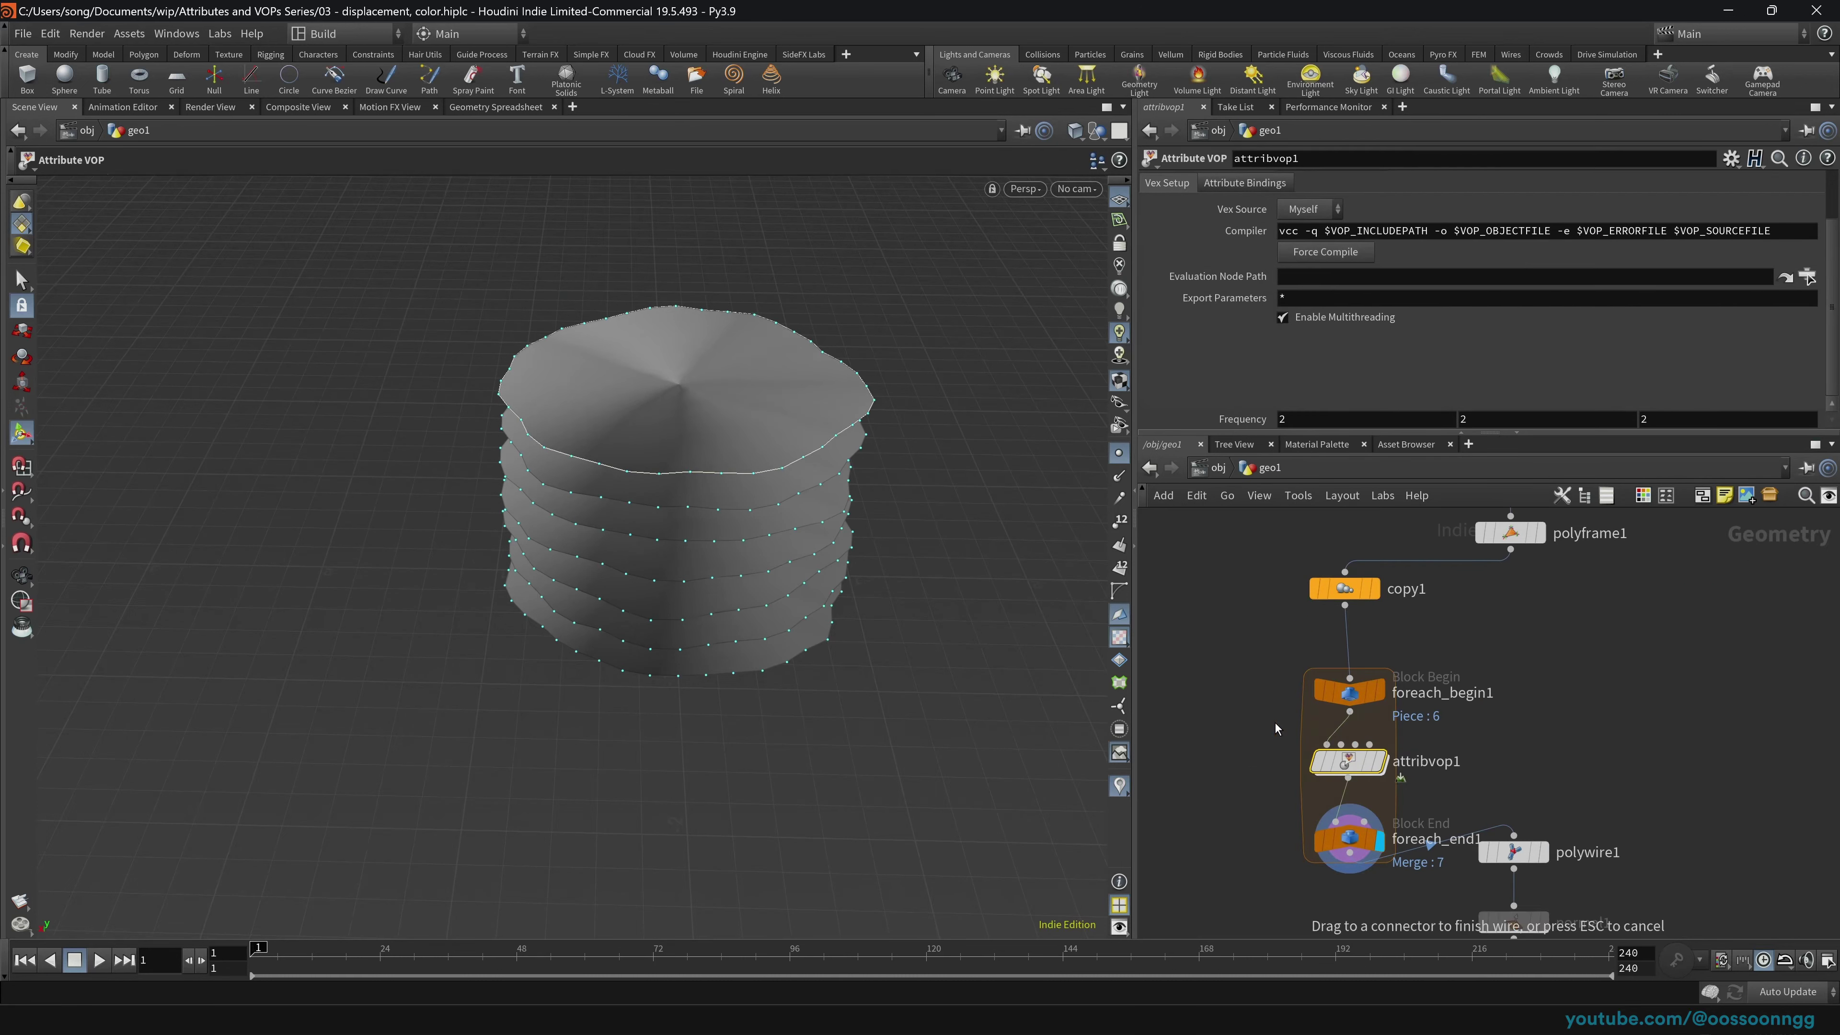
mouse_move(1362, 765)
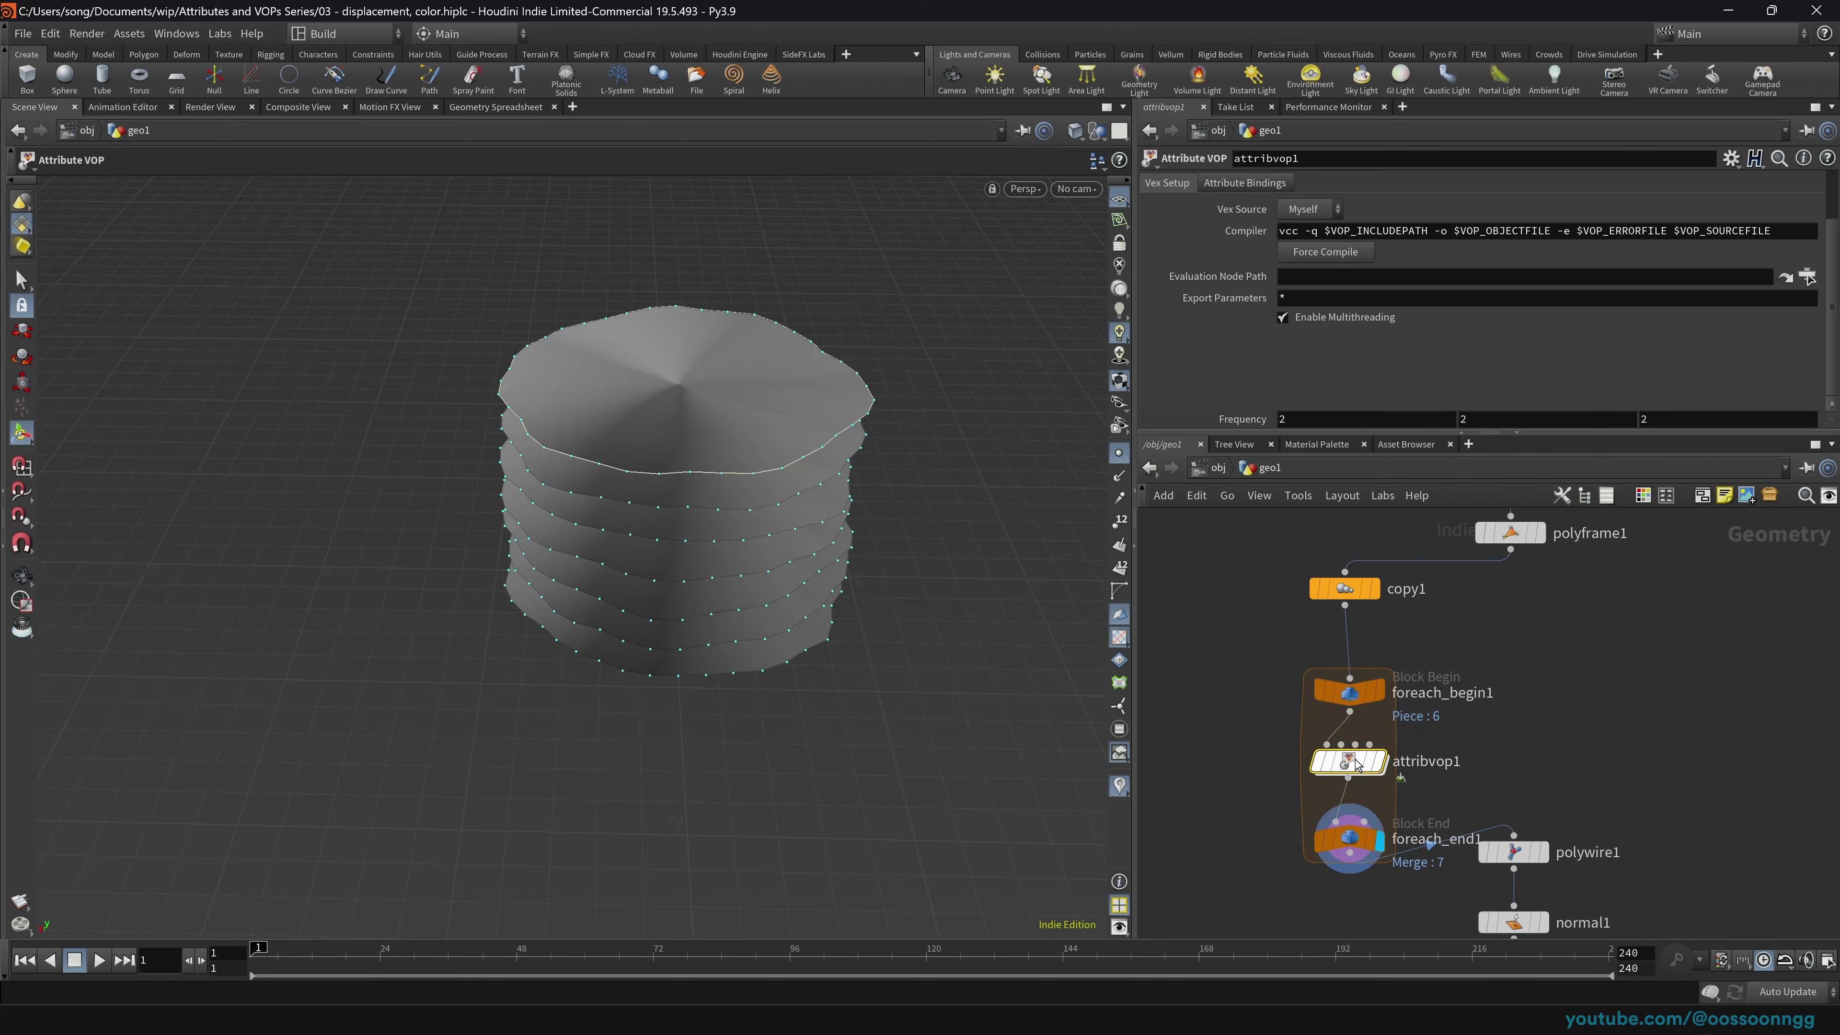
Step: Inside the Attribute VOP, promote the Displace Along Normal node's Scale input to a parameter
key(Return)
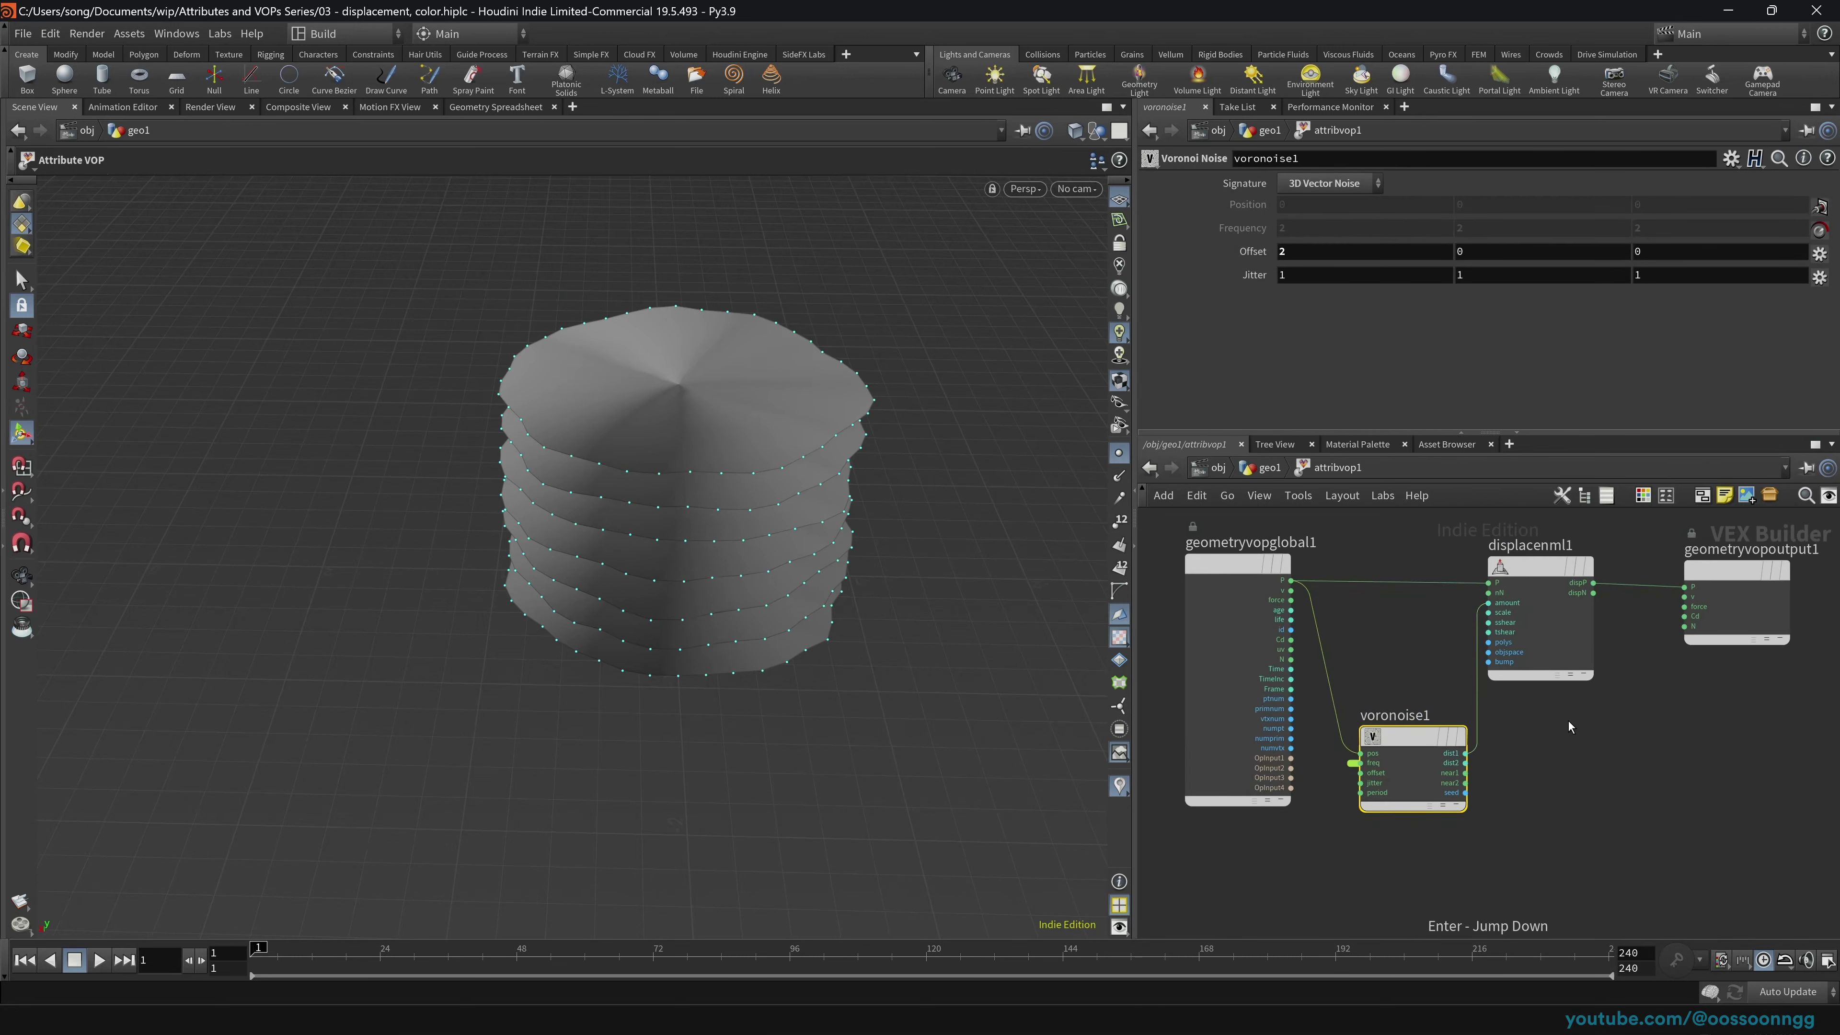
click(1534, 568)
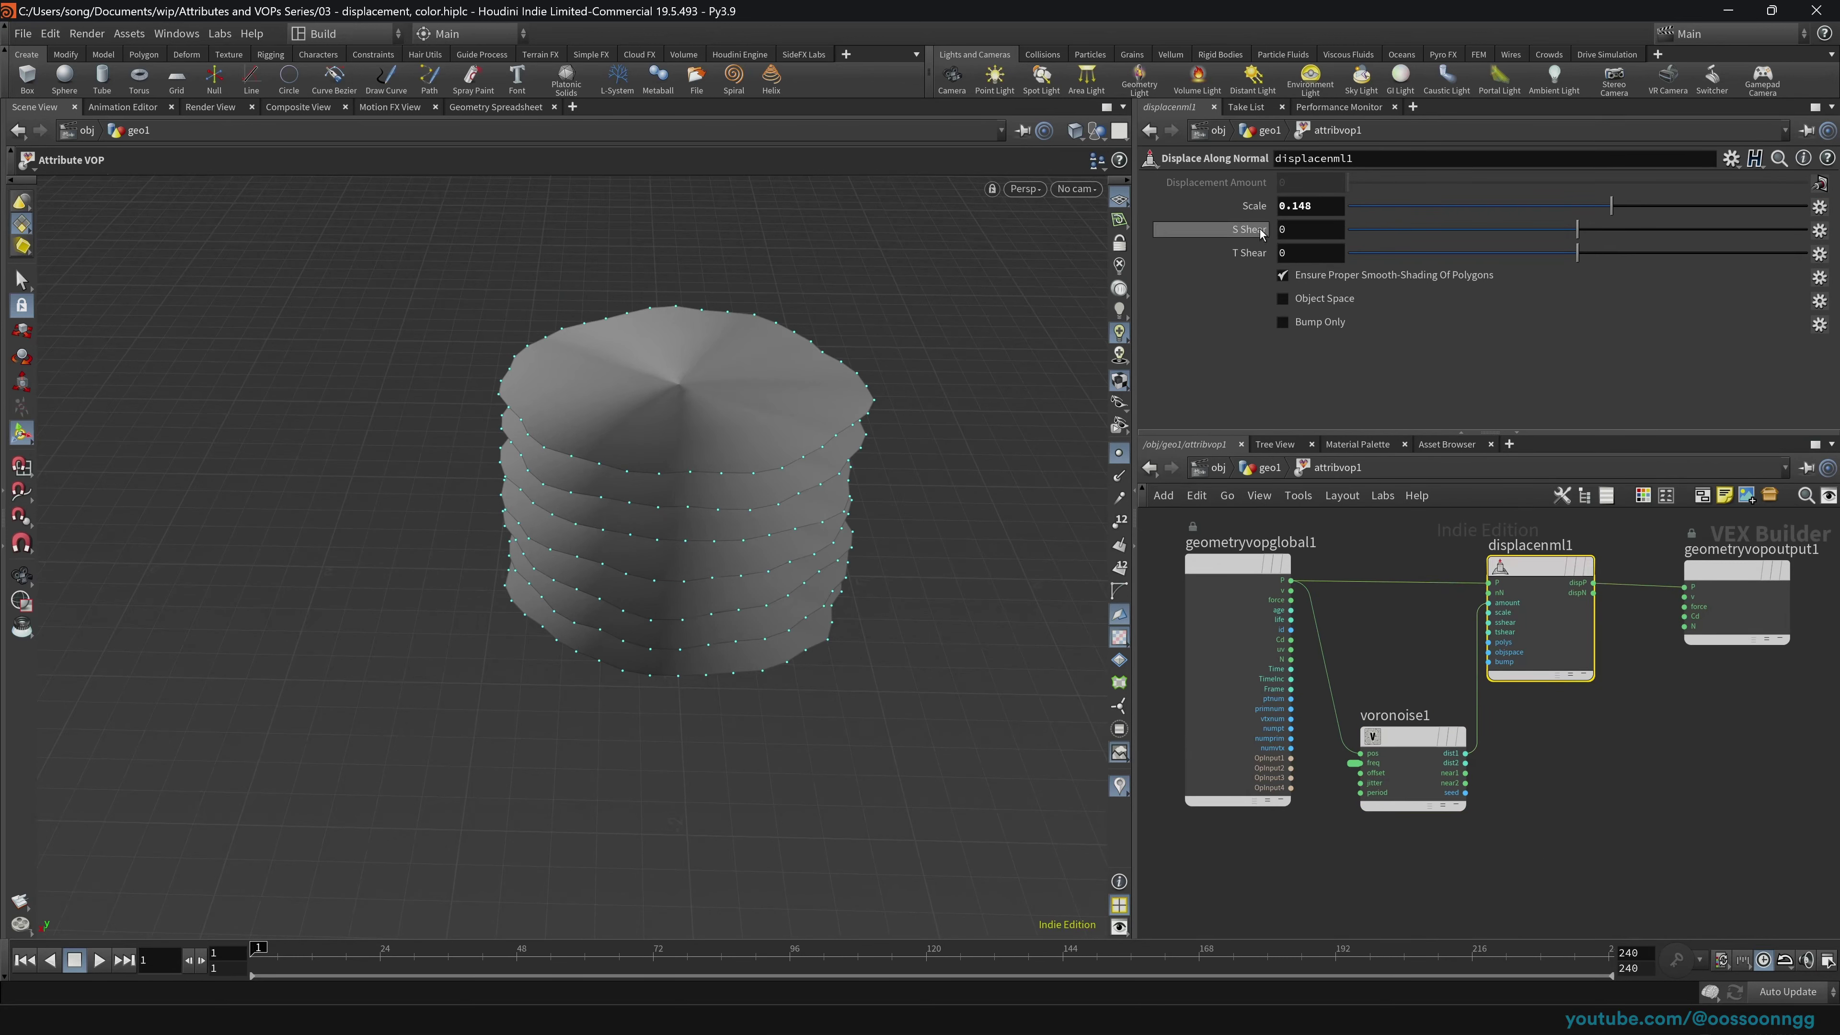
scroll(1526, 638, up, 1)
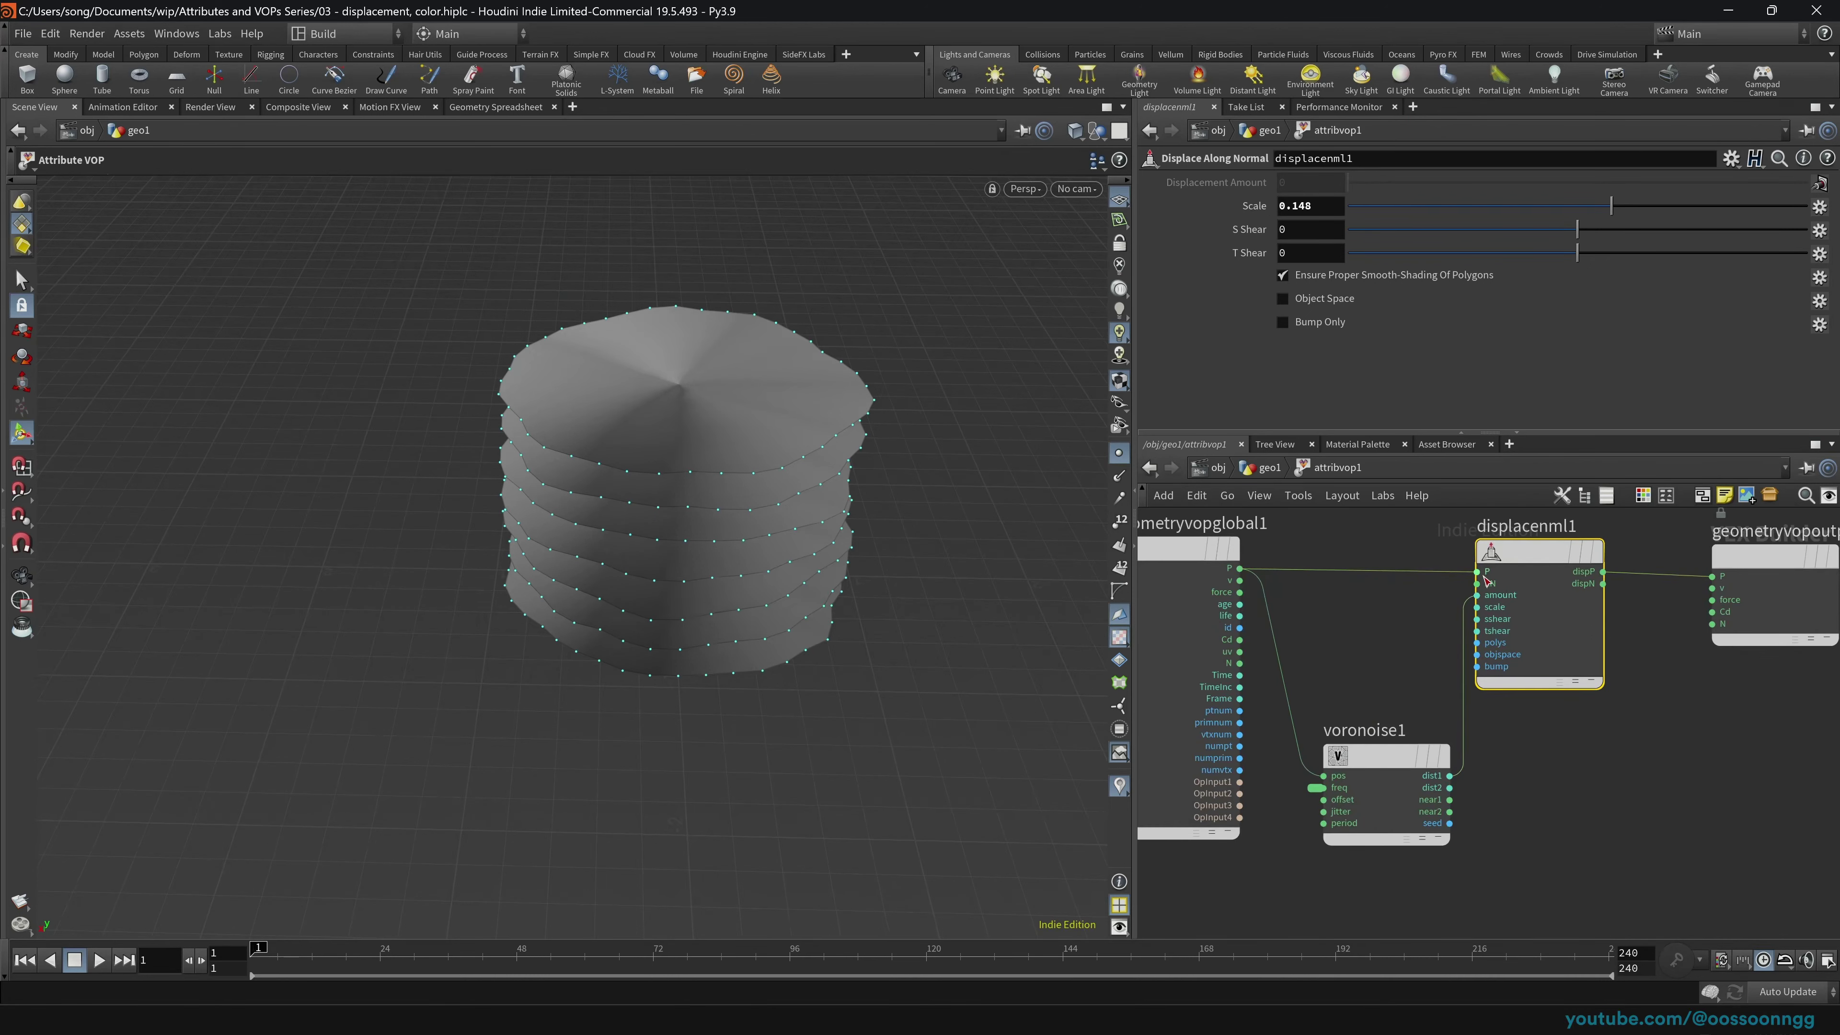
right_click(1495, 607)
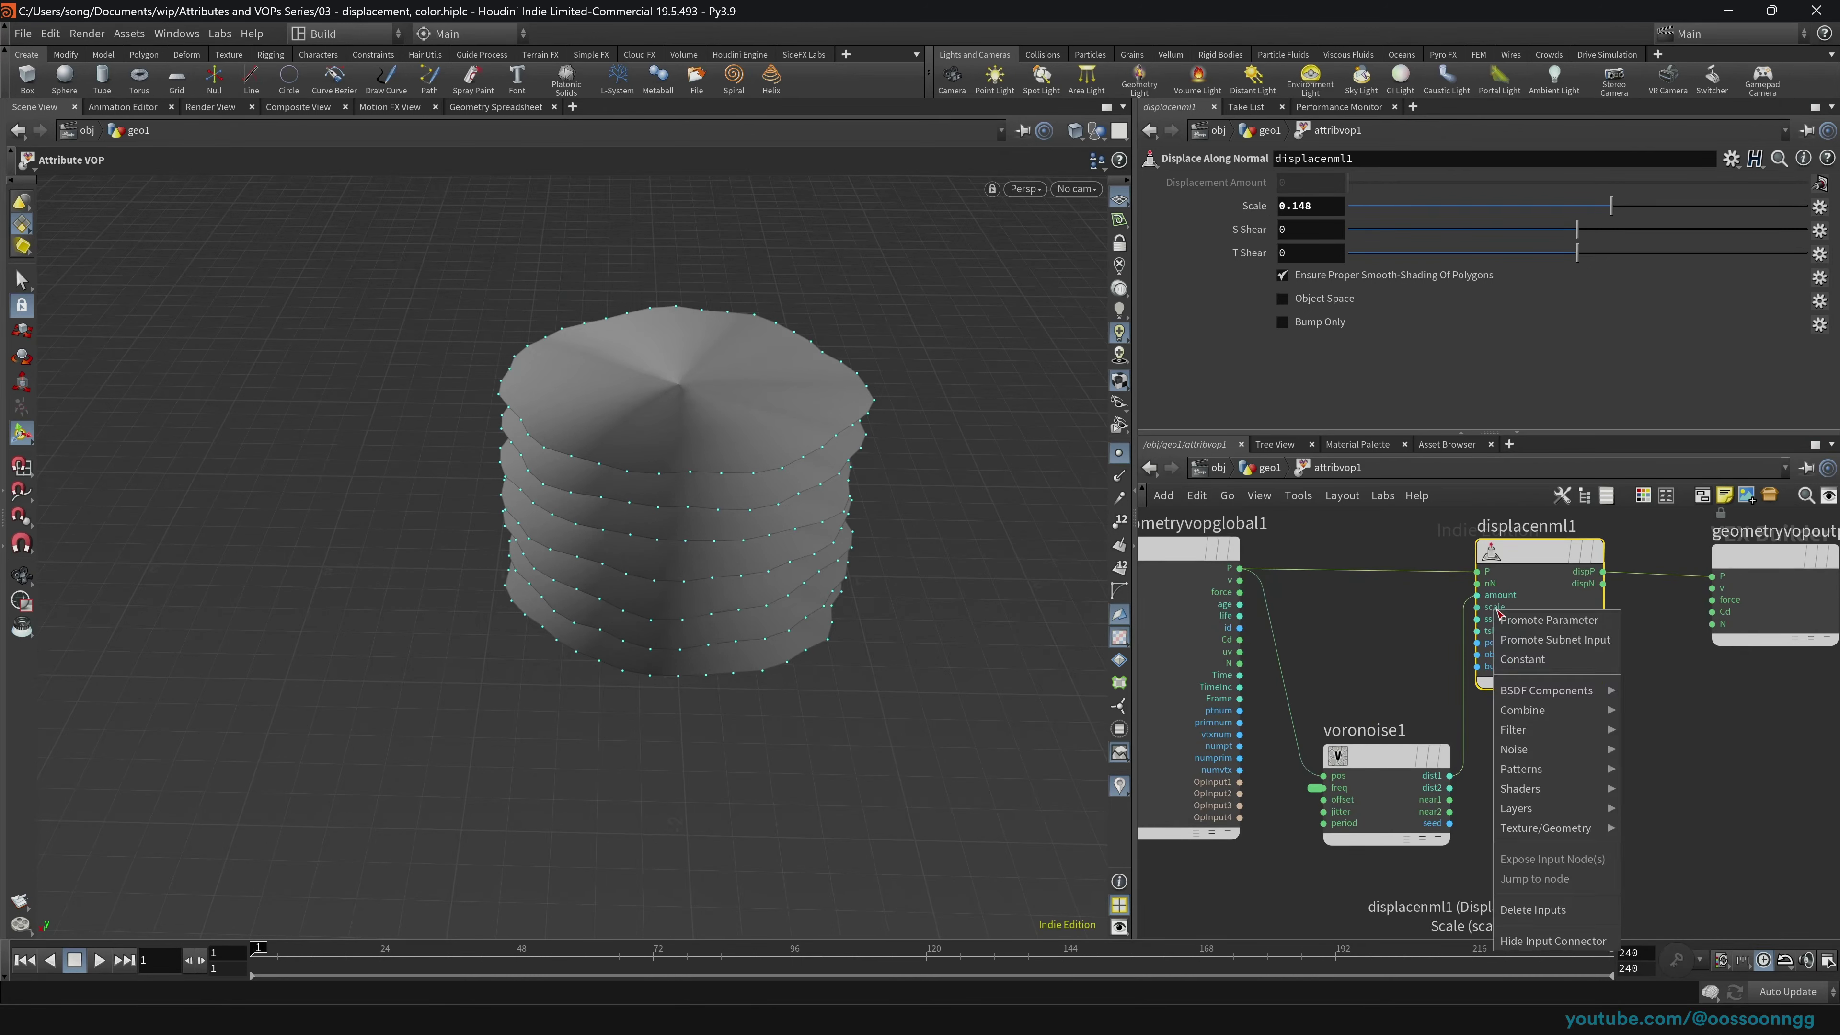
click(1548, 620)
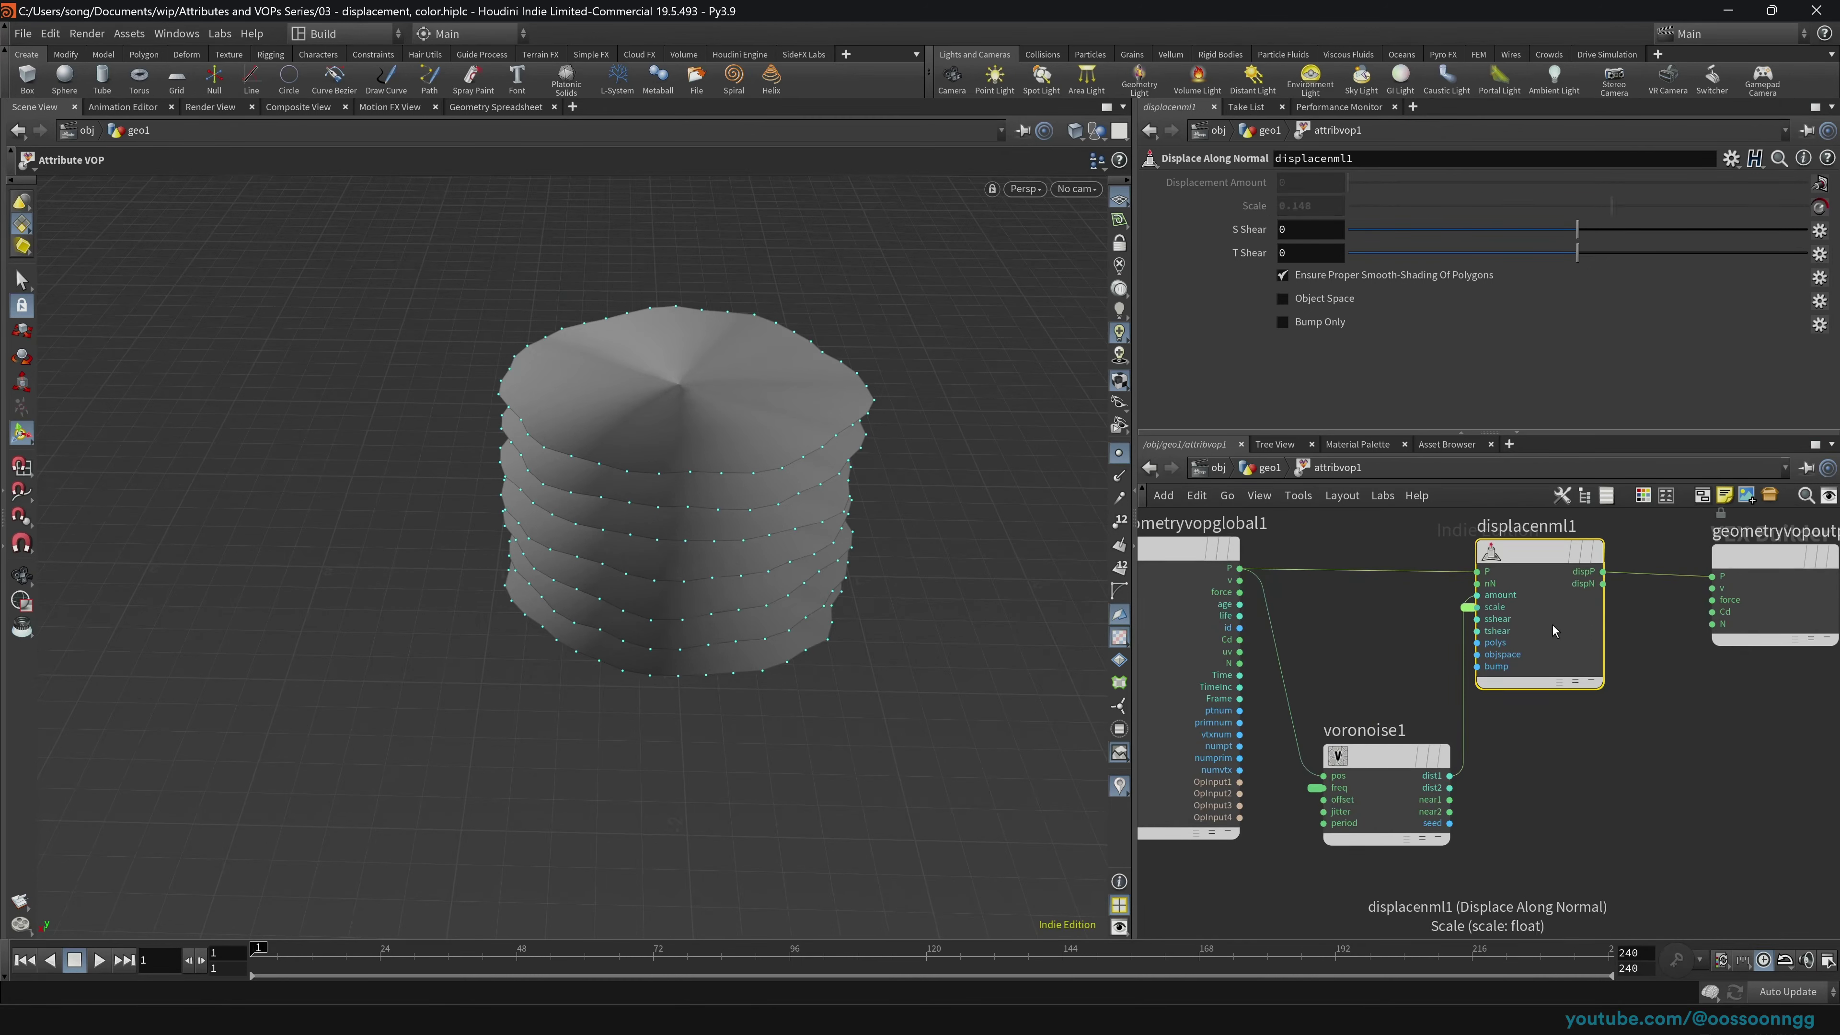
Step: Promote the Voronoi Noise's Offset input to a parameter and return to the geometry network
click(1386, 773)
right_click(1324, 799)
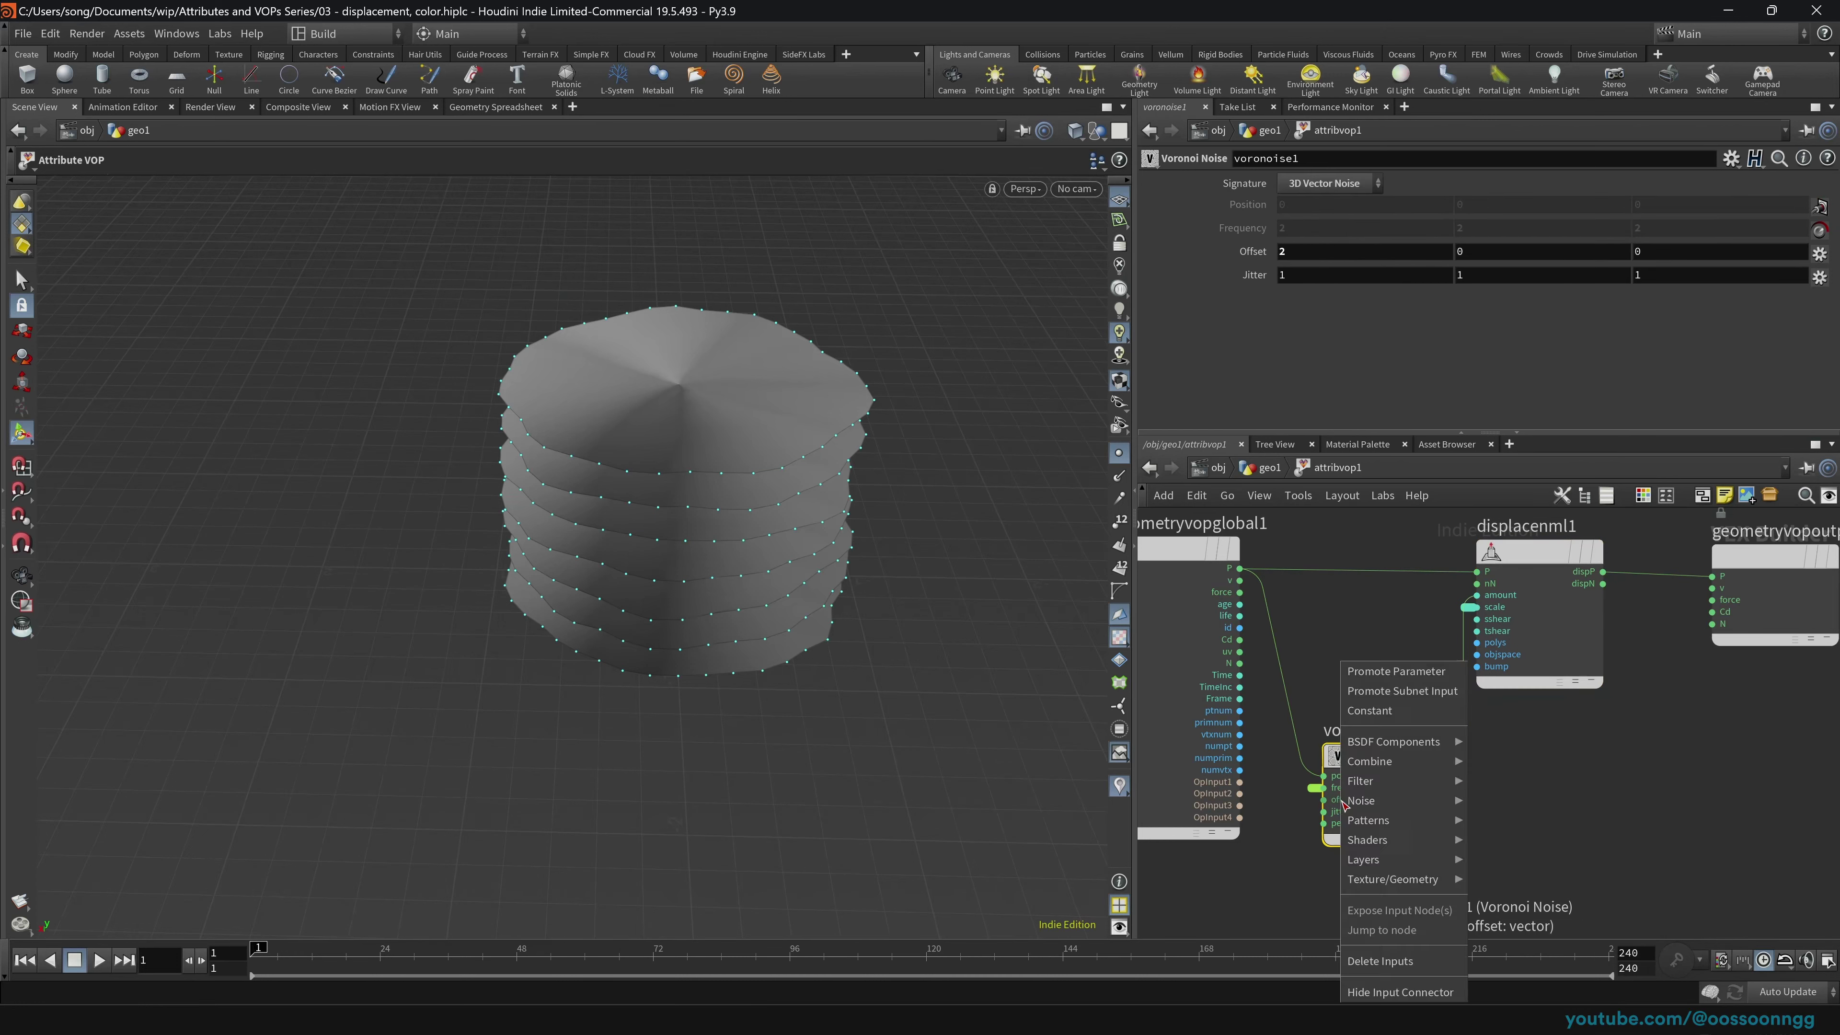
click(1408, 673)
click(1276, 468)
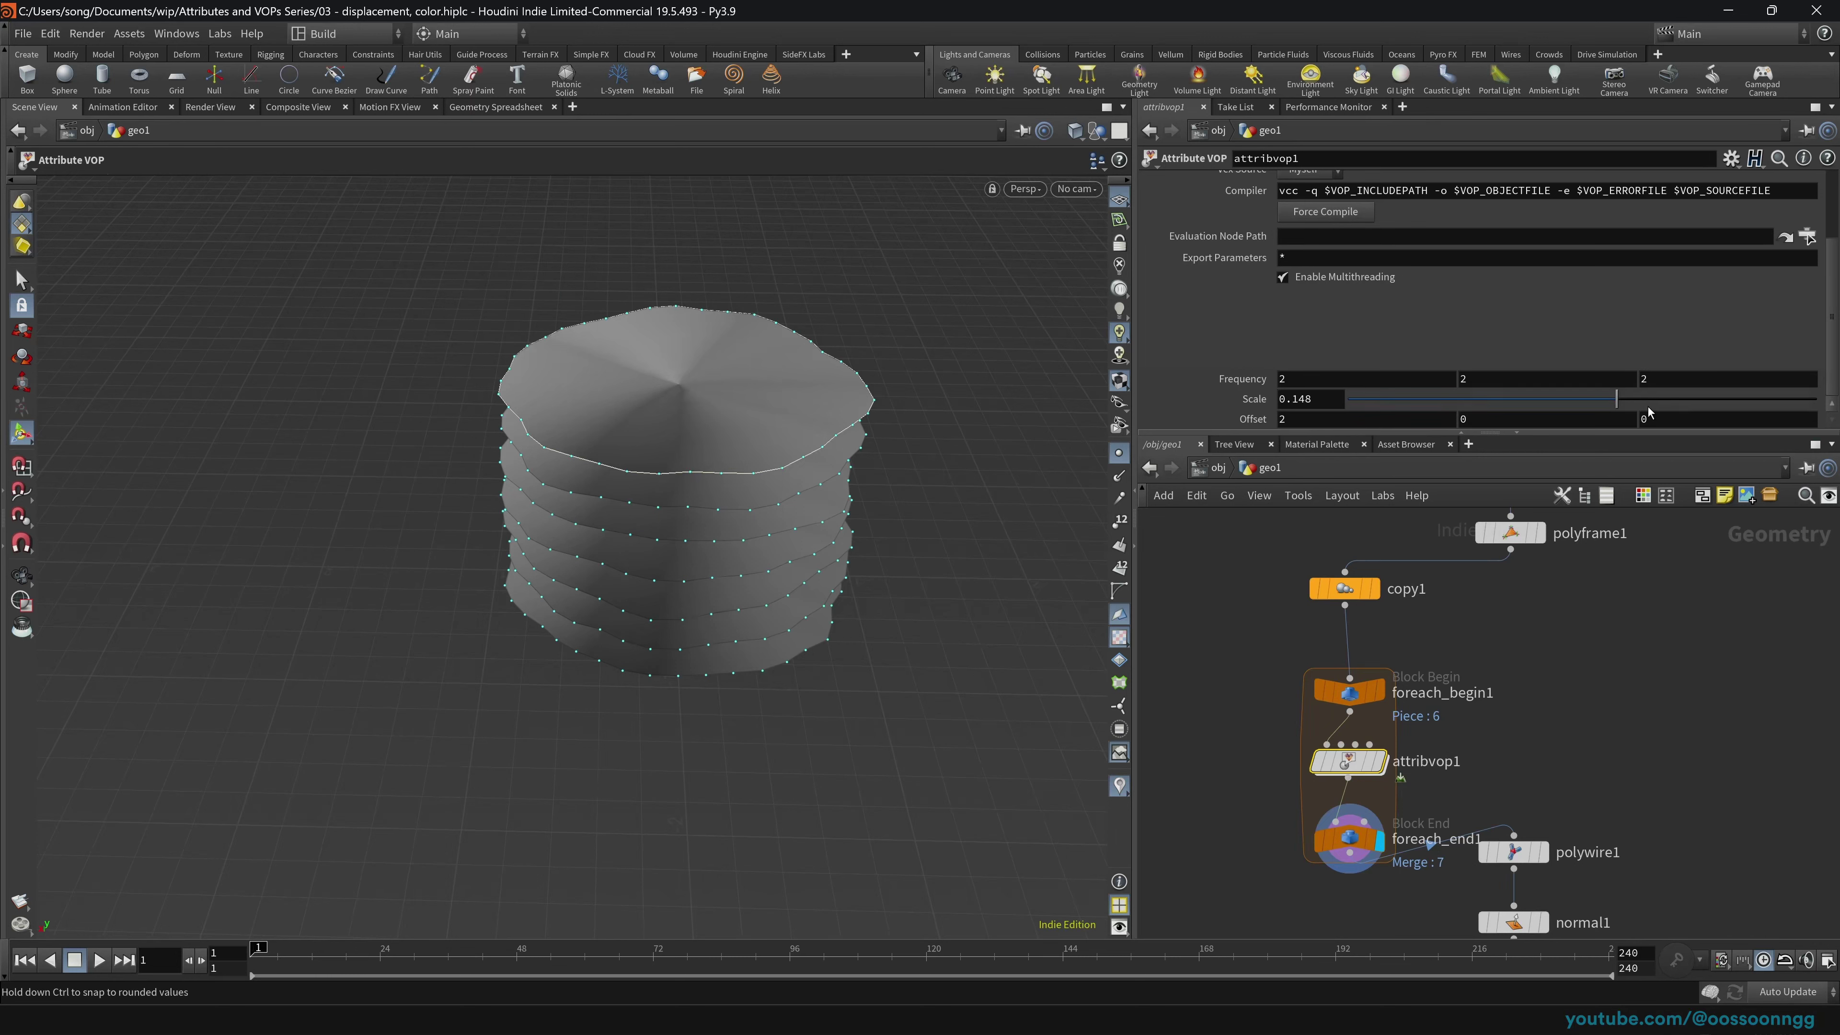
Step: On the Attribute VOP, set the promoted Scale to 0.13 and the first Offset component to $T/3
mouse_move(1616, 399)
mouse_down()
mouse_move(1576, 393)
mouse_move(1725, 400)
mouse_move(1585, 403)
mouse_move(1612, 400)
mouse_up()
middle_drag(1236, 381, 1248, 434)
drag(1298, 420, 1130, 419)
text($)
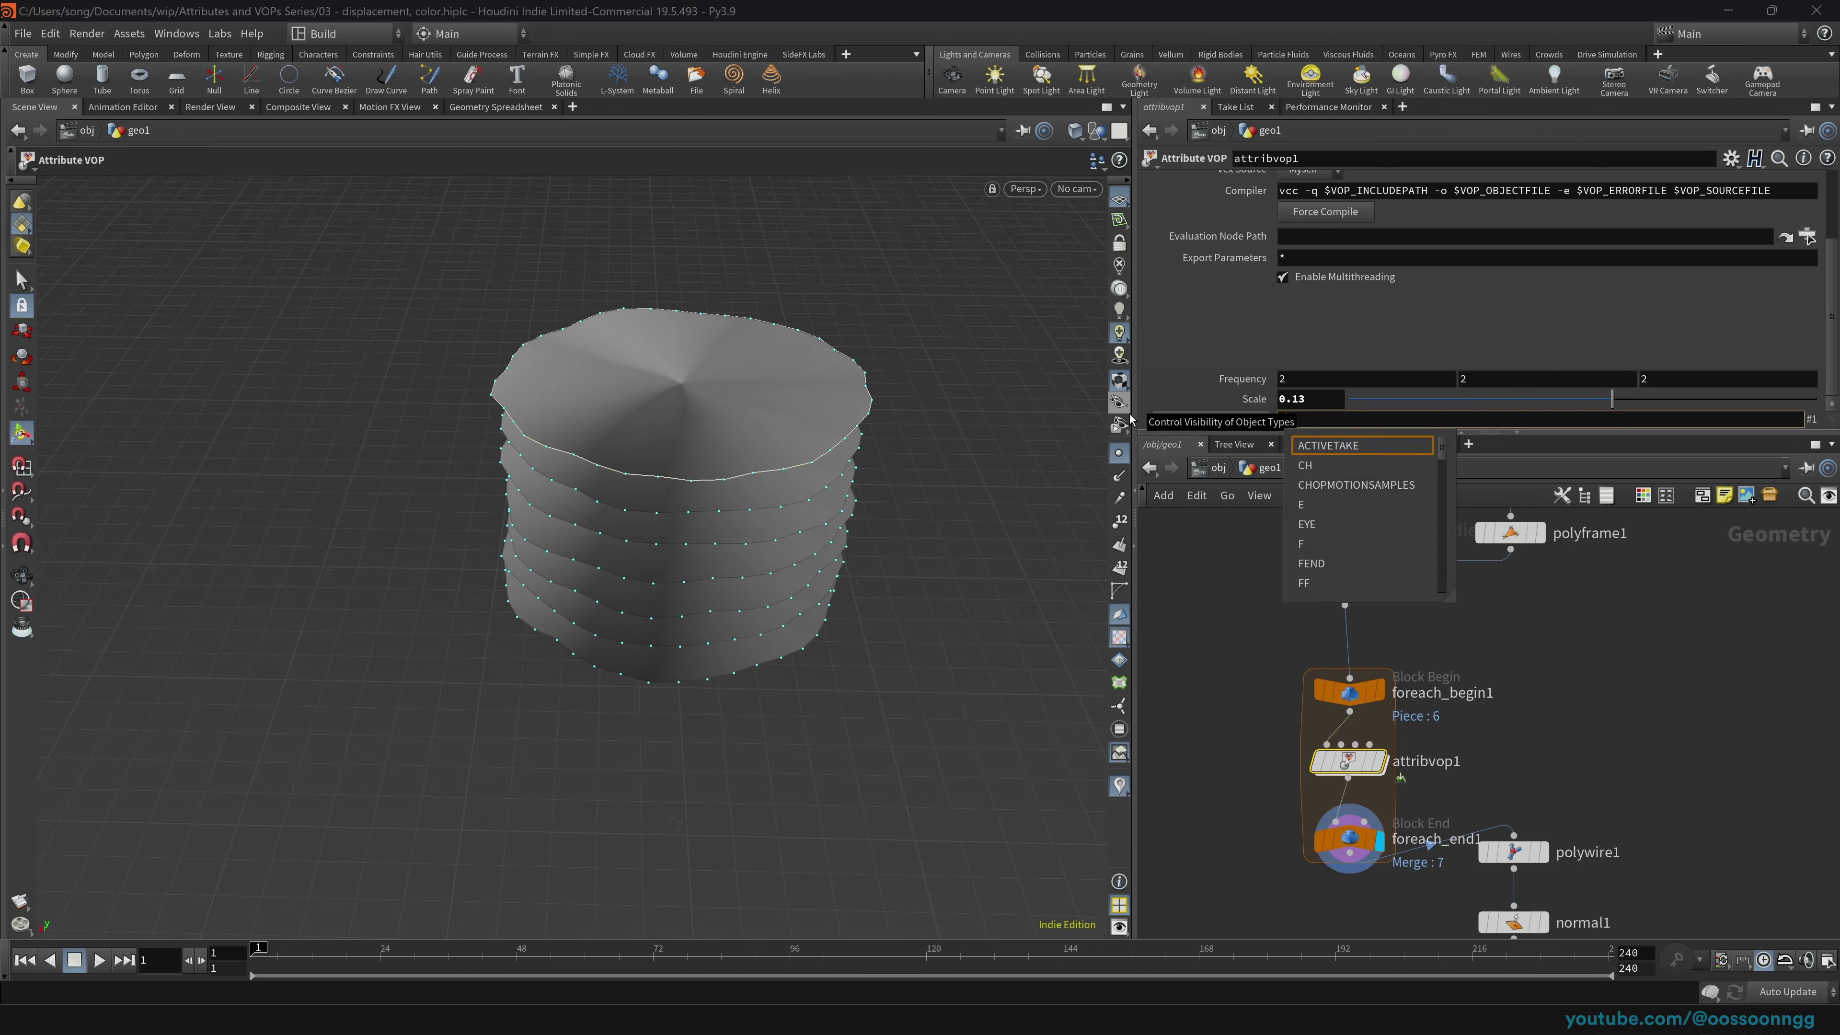
text(T/3)
key(Return)
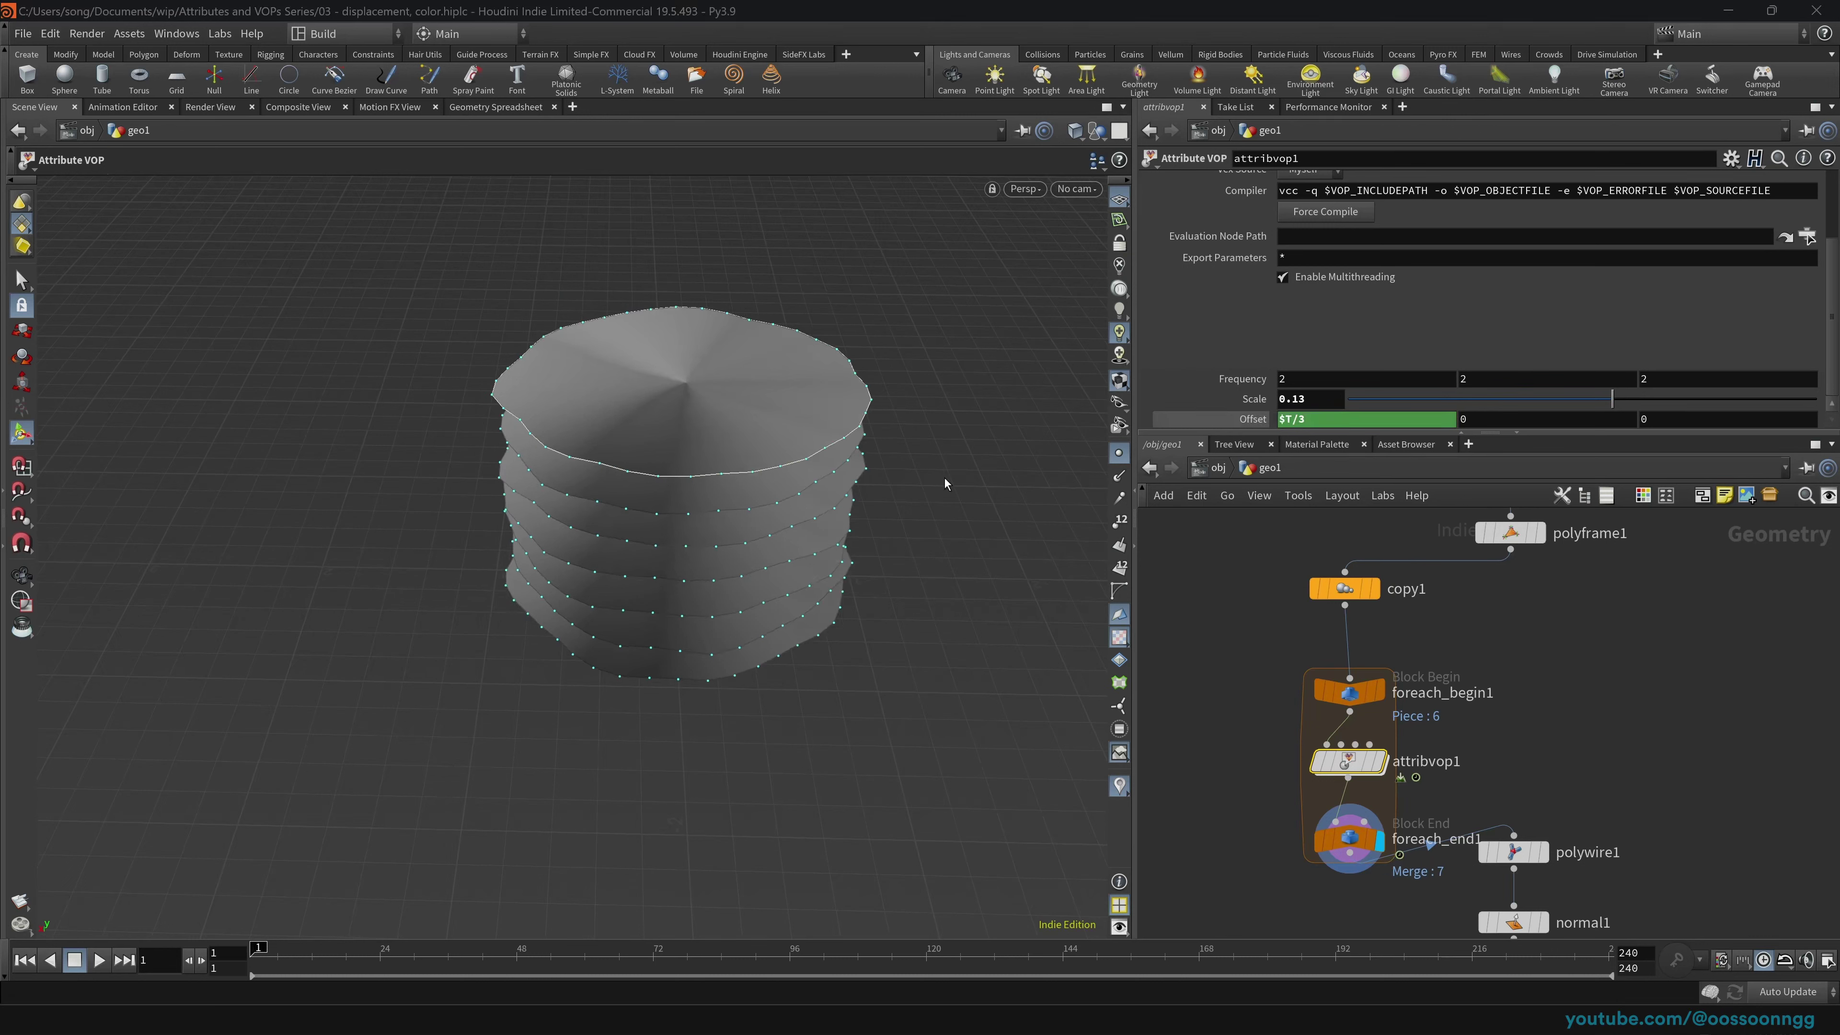
Step: Play and stop the animation to preview the moving noise, and display the Normal node's result with points hidden
key(Up)
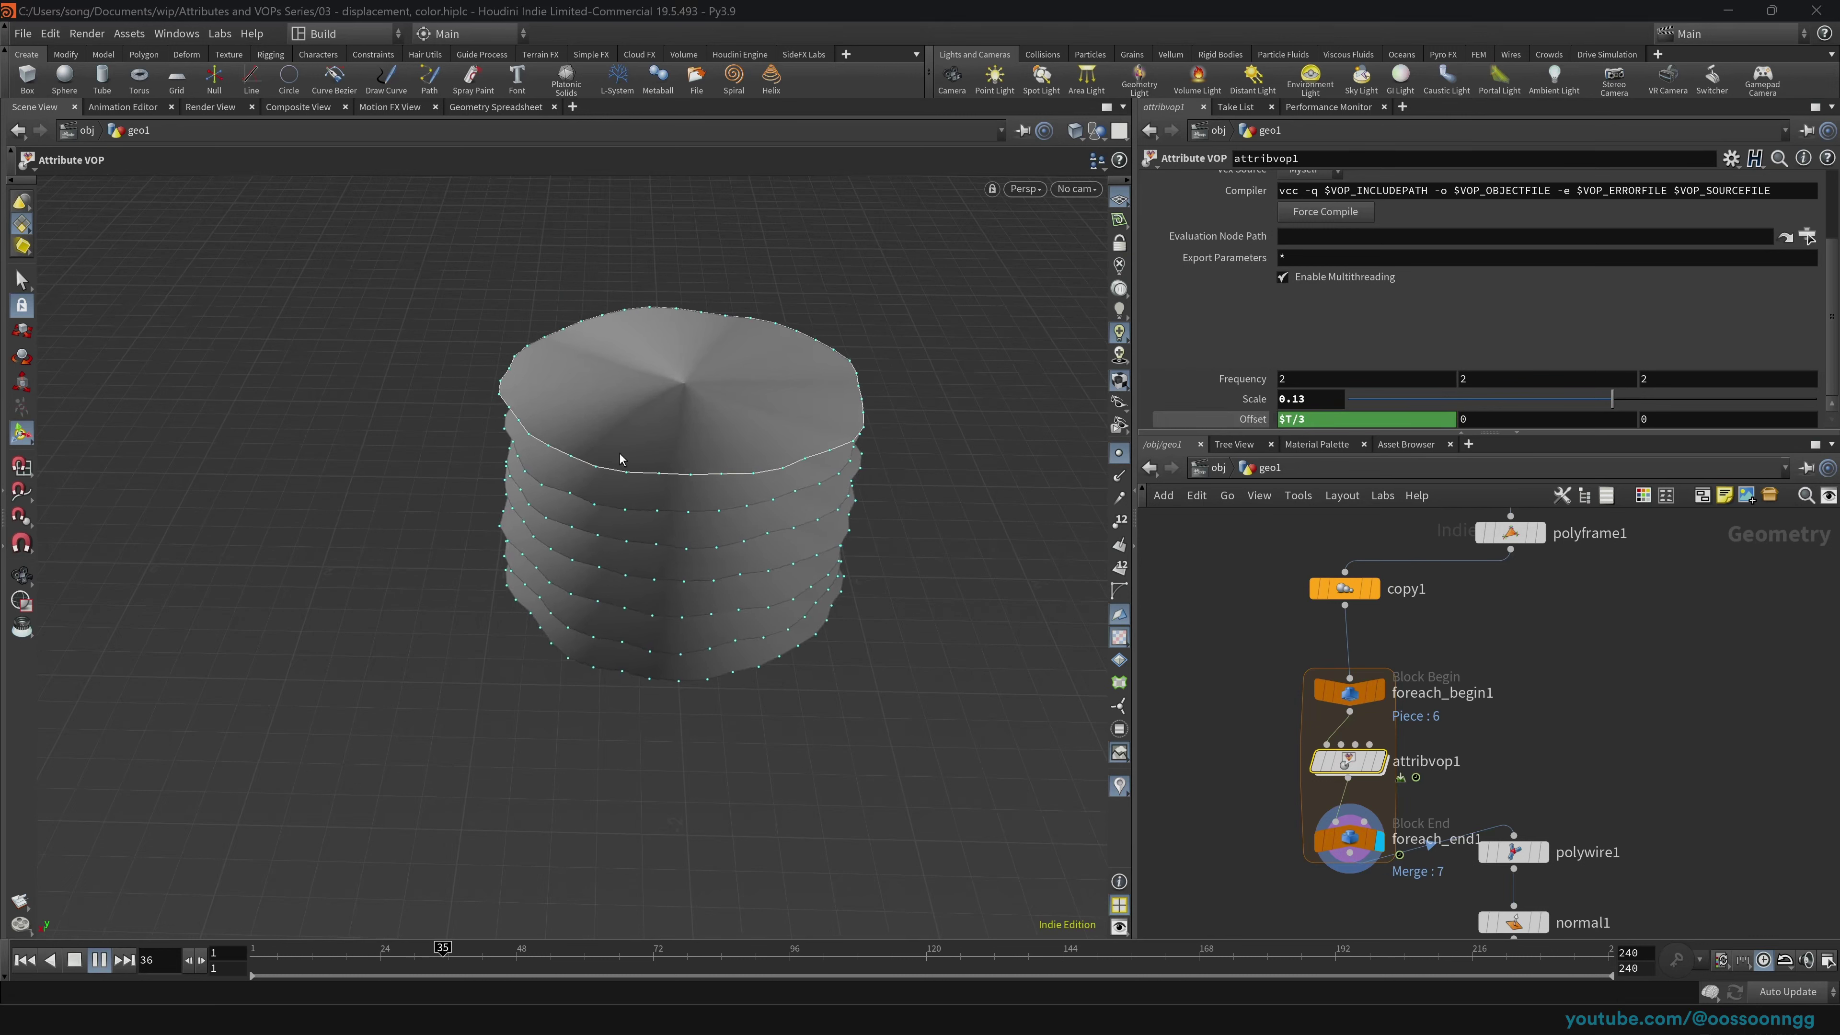
key(Up)
click(1543, 852)
middle_drag(1702, 819, 1692, 721)
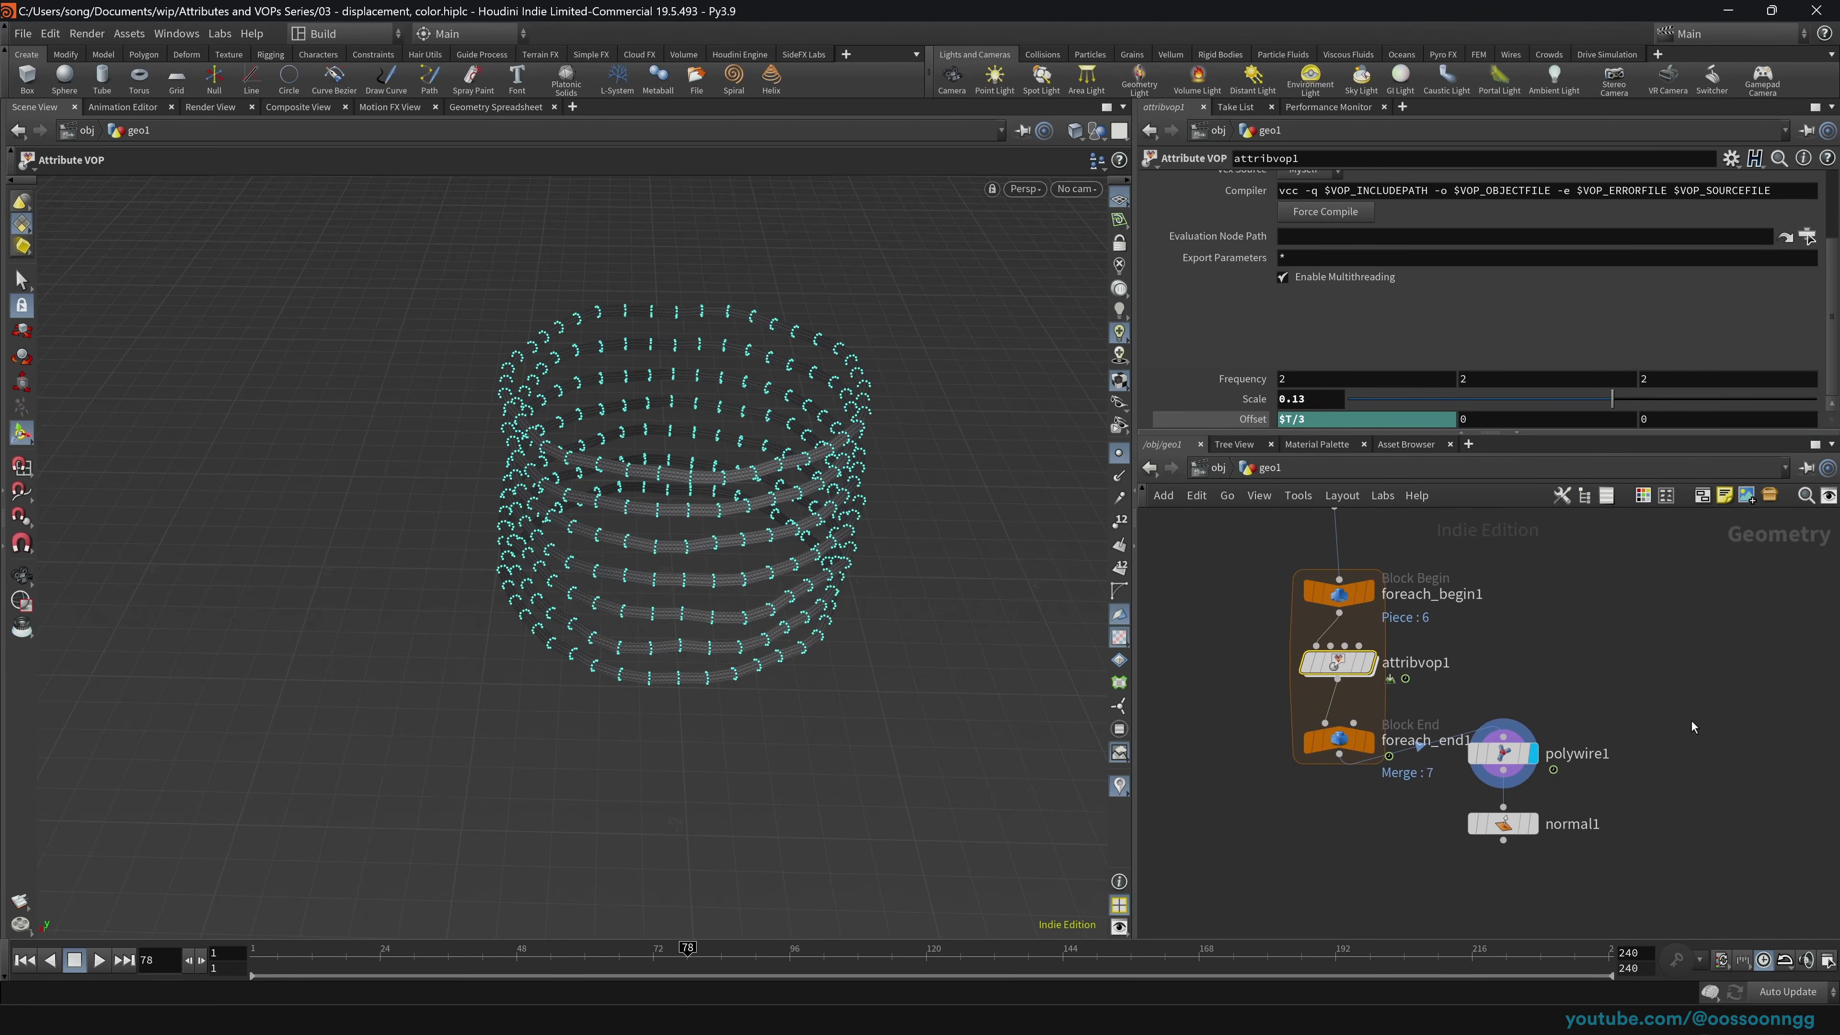
click(1532, 827)
click(1523, 835)
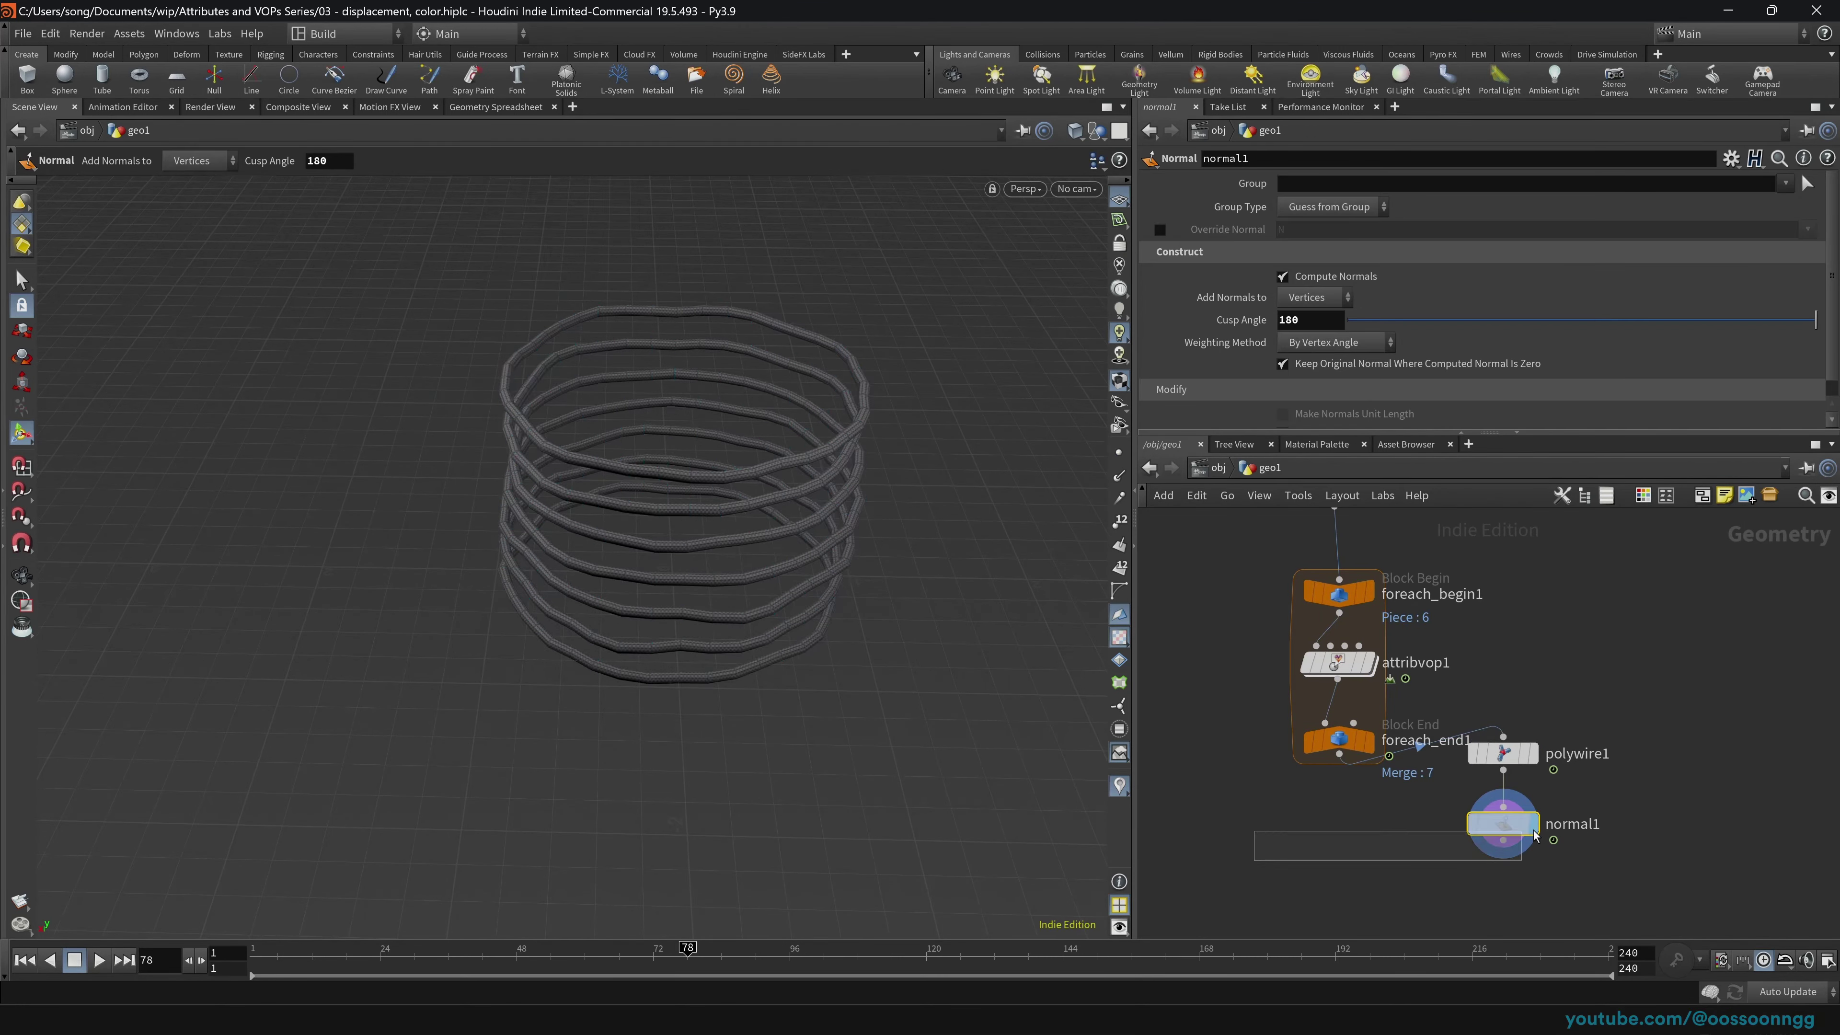
Step: Append a Subdivide node after the Normal node, play the animation at object level seen from above, and return inside geo1
key(u)
alt+drag(725, 580, 739, 724)
scroll(702, 555, down, 3)
alt+middle_drag(747, 547, 658, 593)
key(Return)
key(Up)
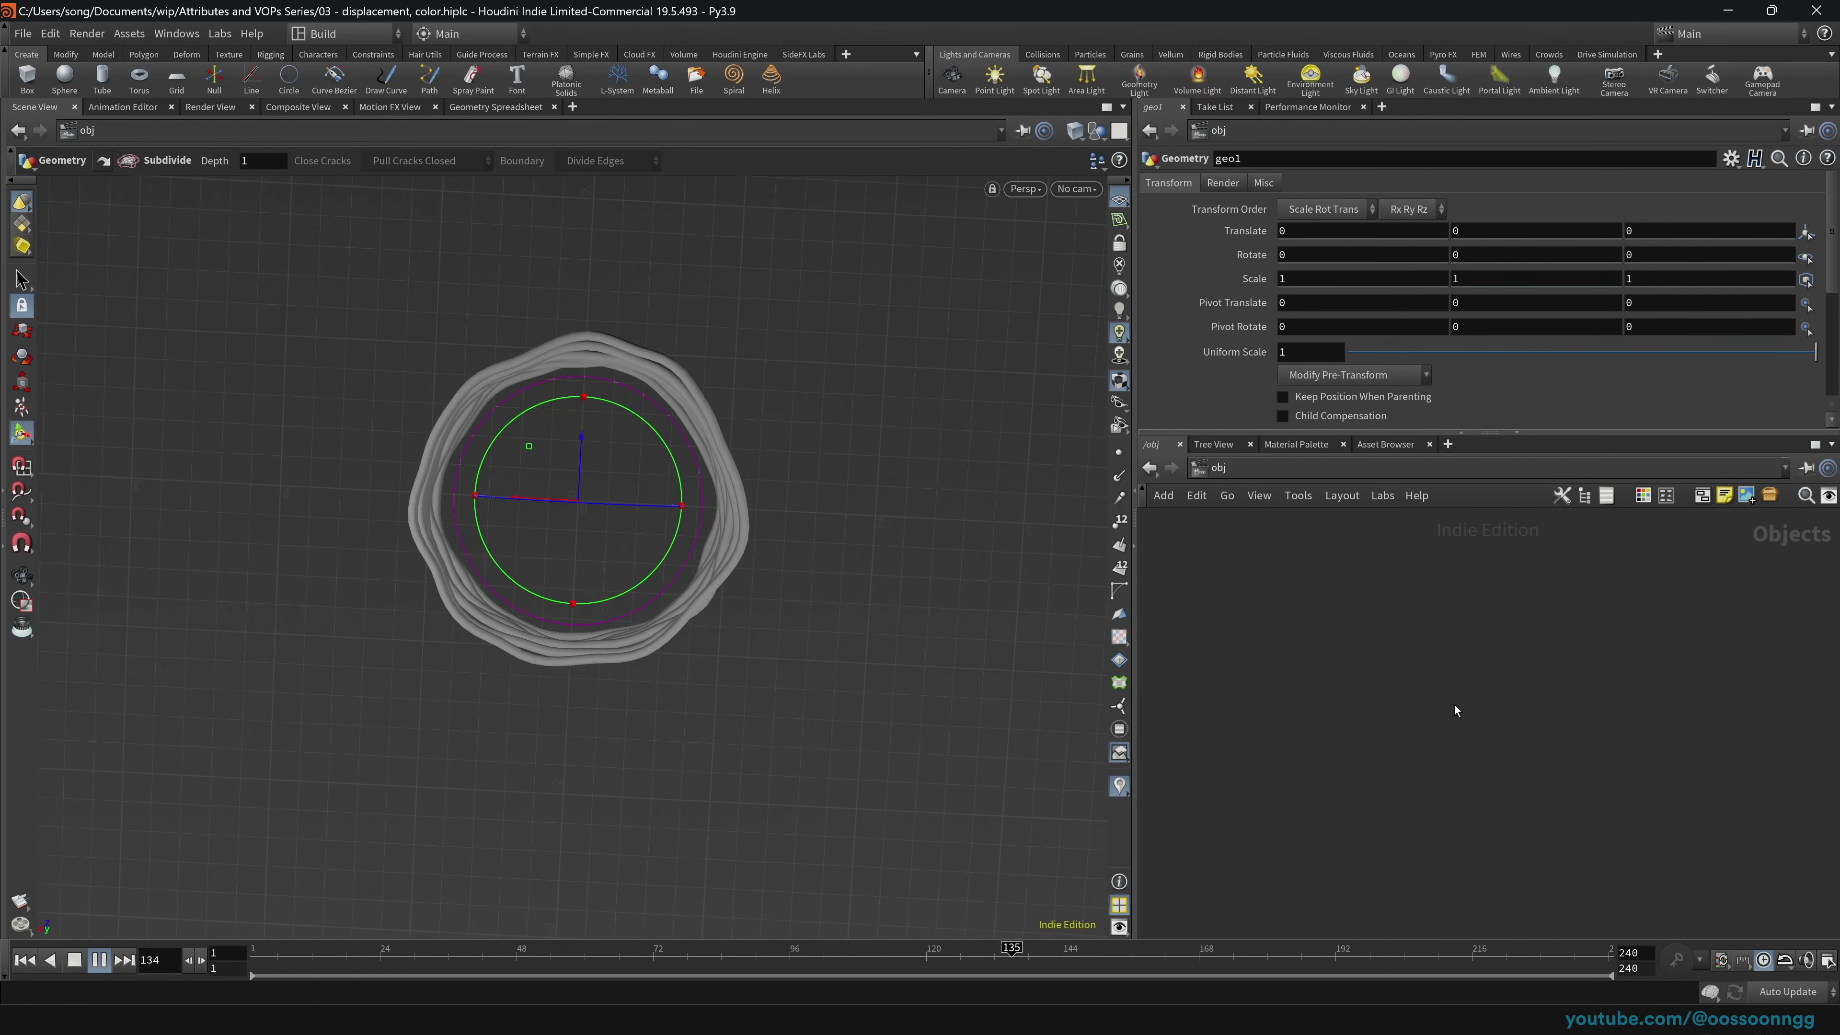
key(h)
key(i)
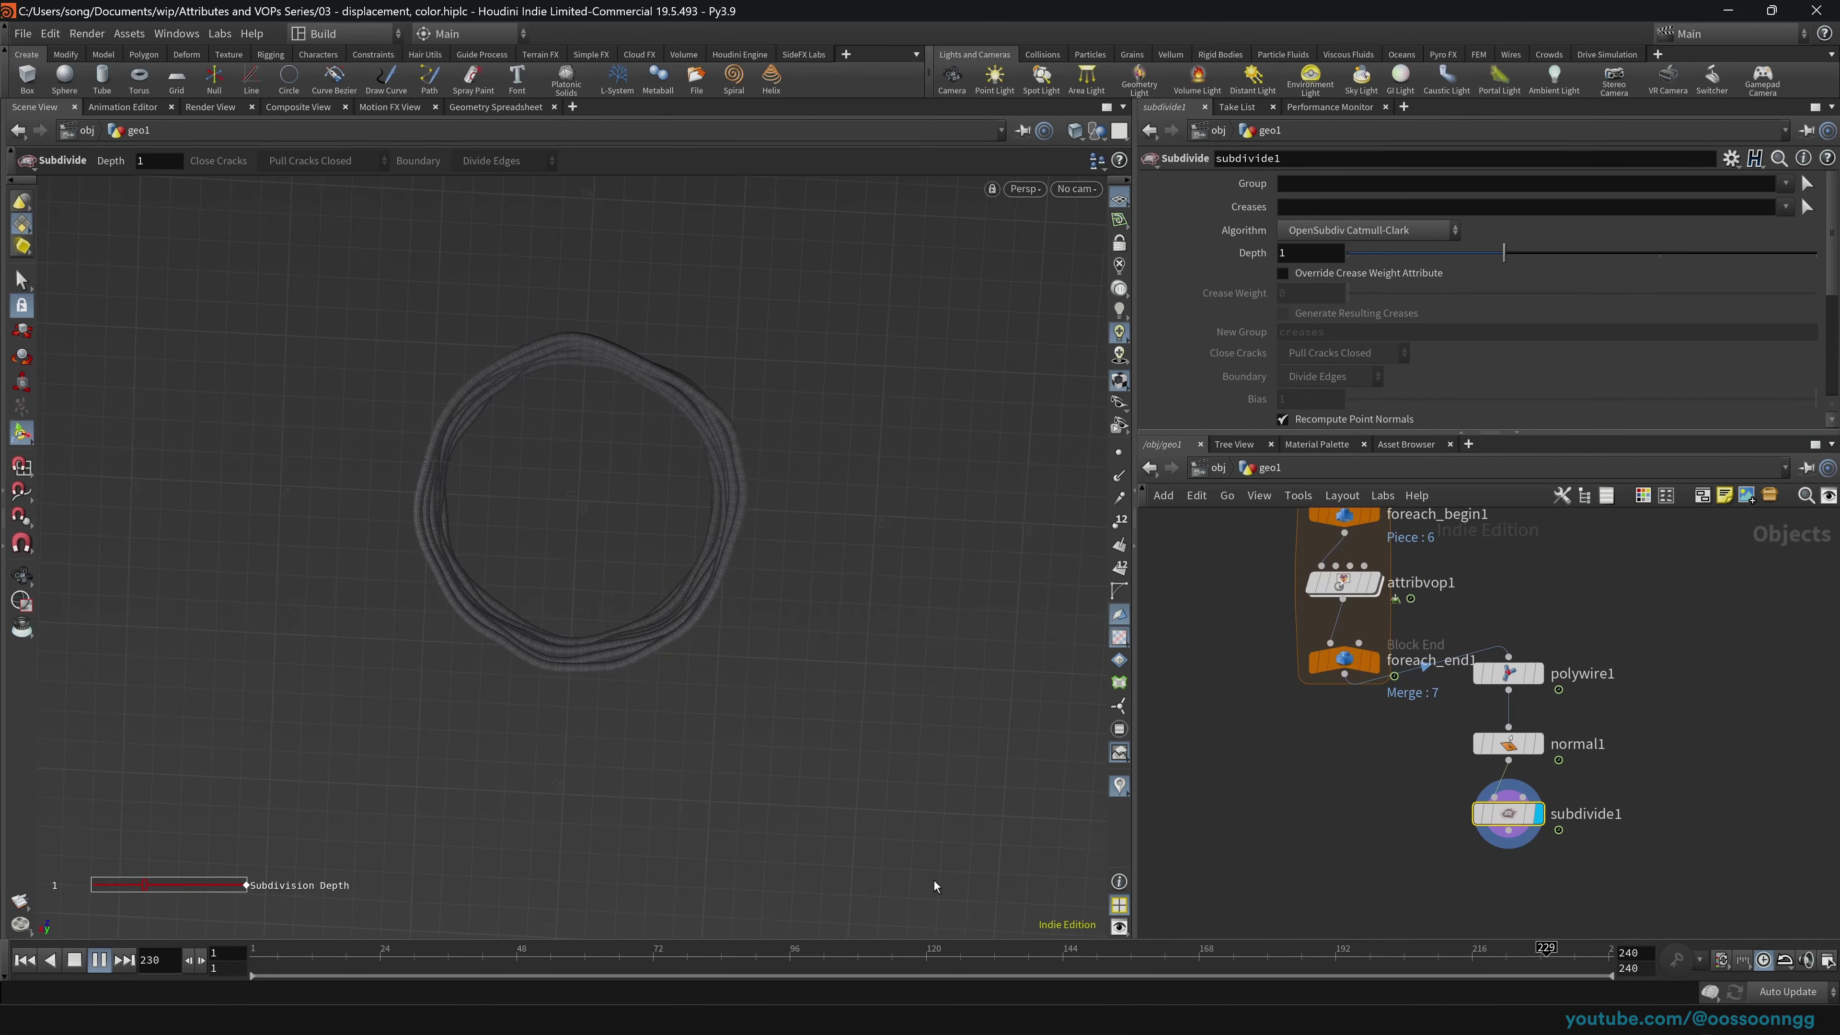
Step: On the Attribute VOP, set Frequency to 2, 1.4, 2.6, Scale to -0.335 and the third Offset component to about 0.6, and rewind to frame 1
click(1342, 583)
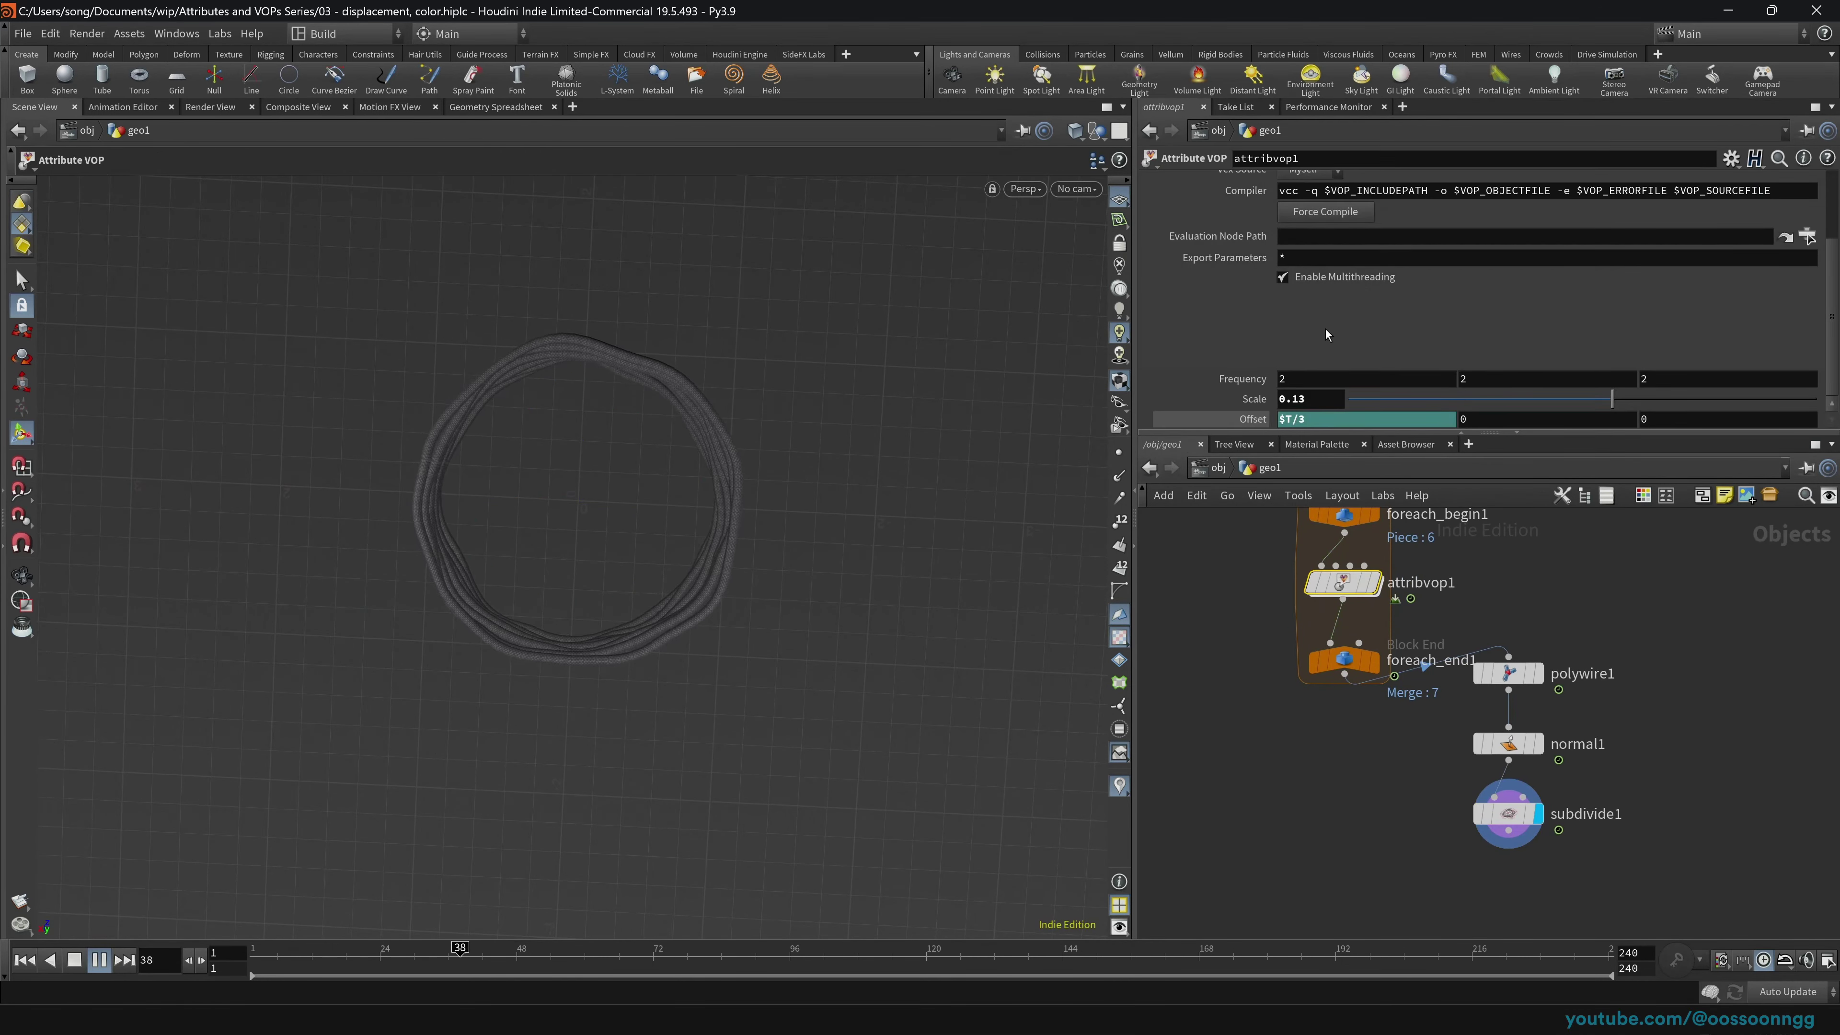
drag(1668, 410, 1703, 407)
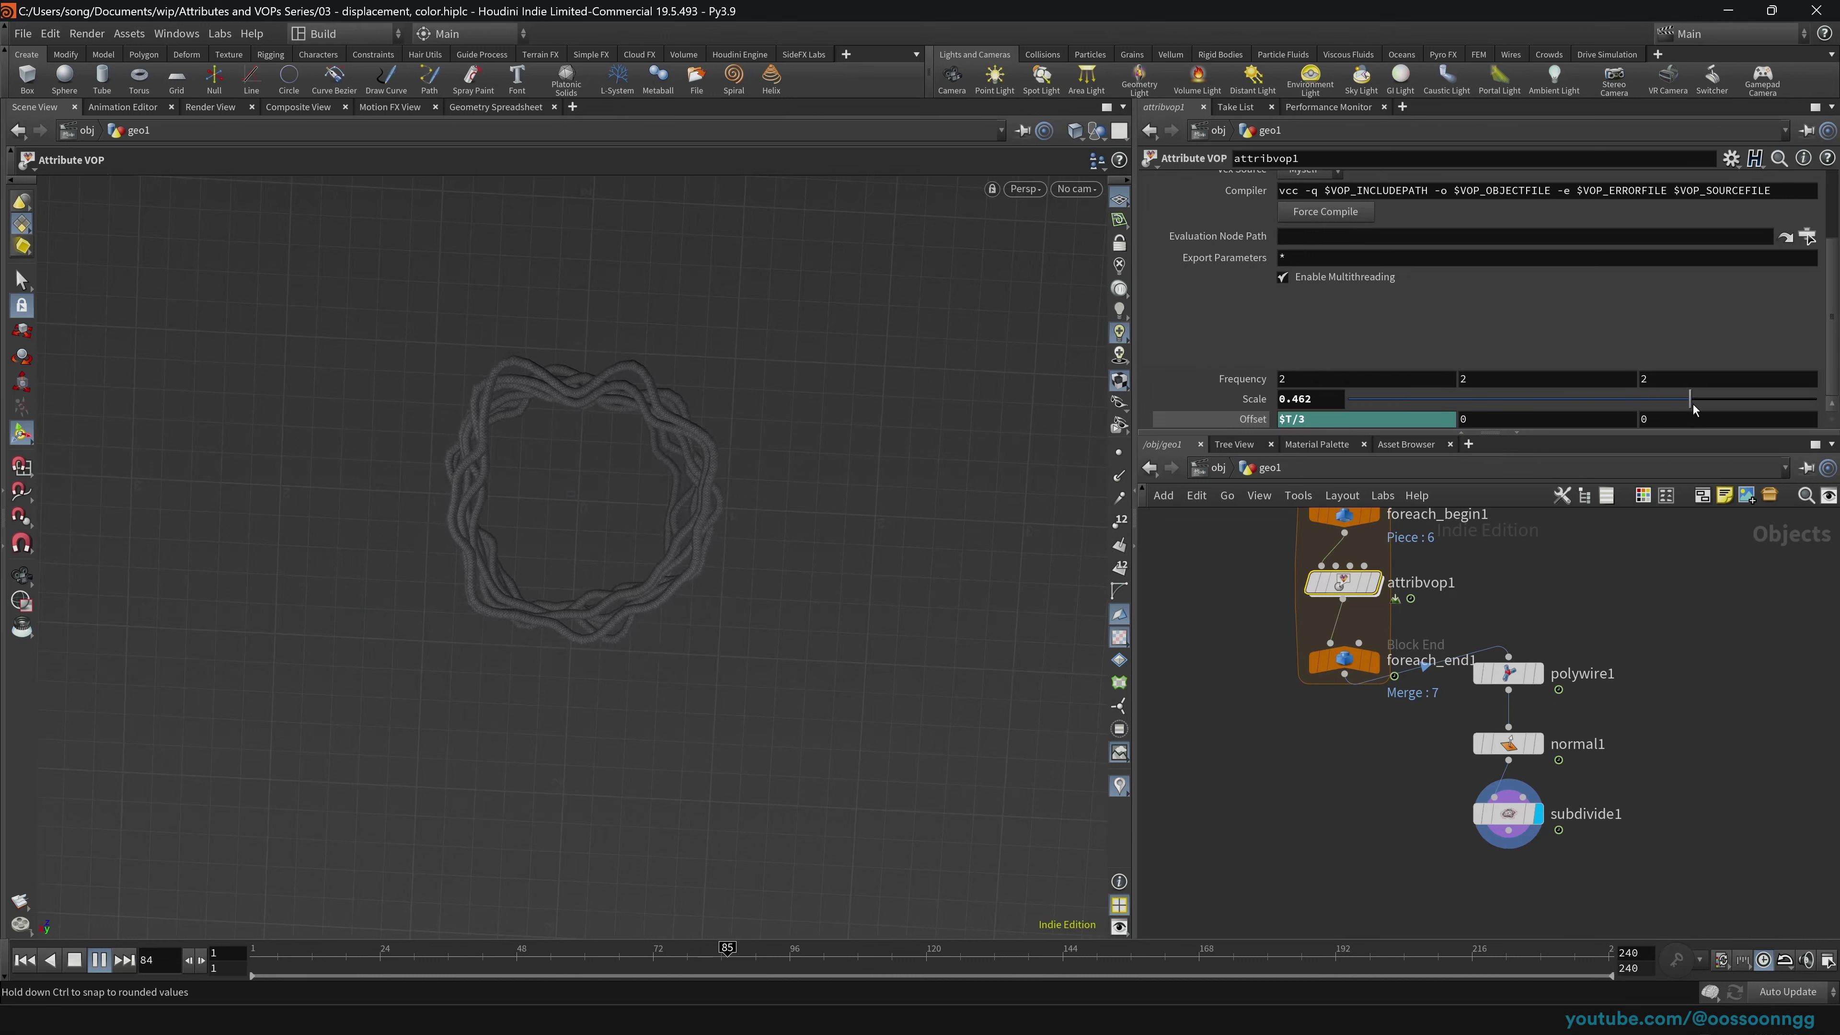
middle_drag(1496, 378, 1456, 378)
middle_drag(1662, 385, 1695, 413)
drag(1618, 403, 1507, 405)
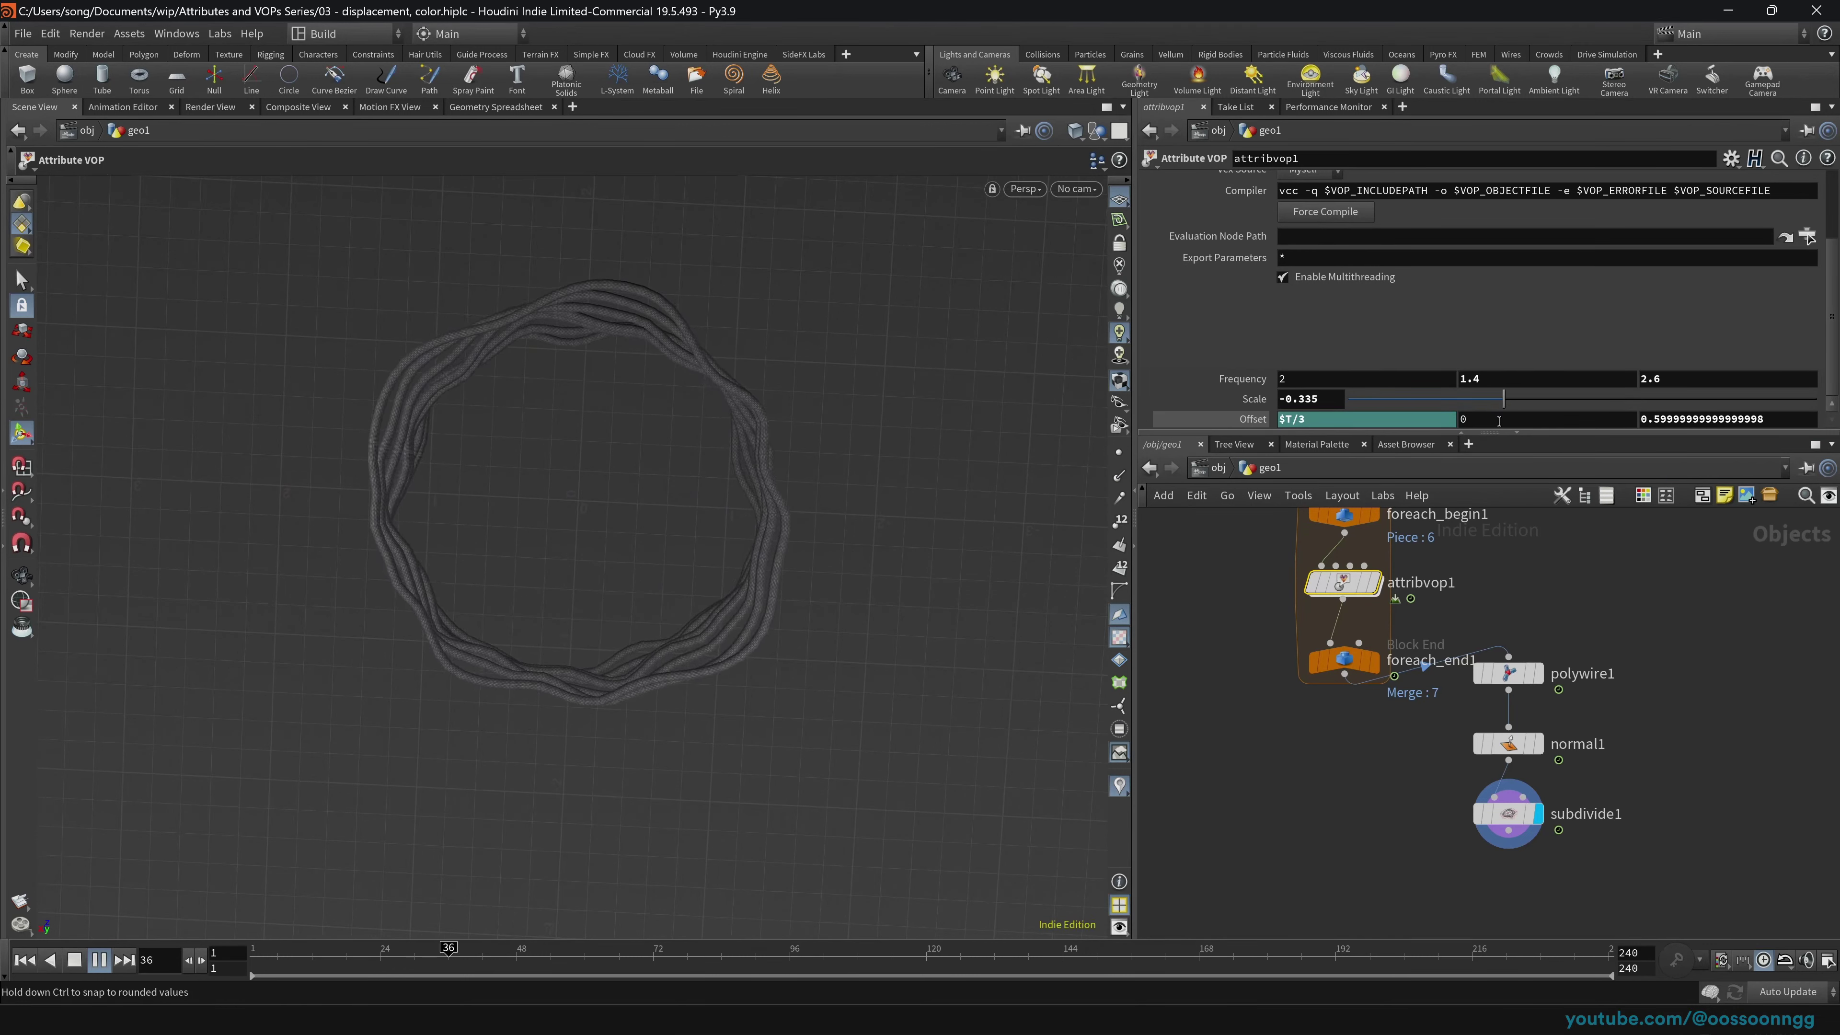
key(ctrl+Up)
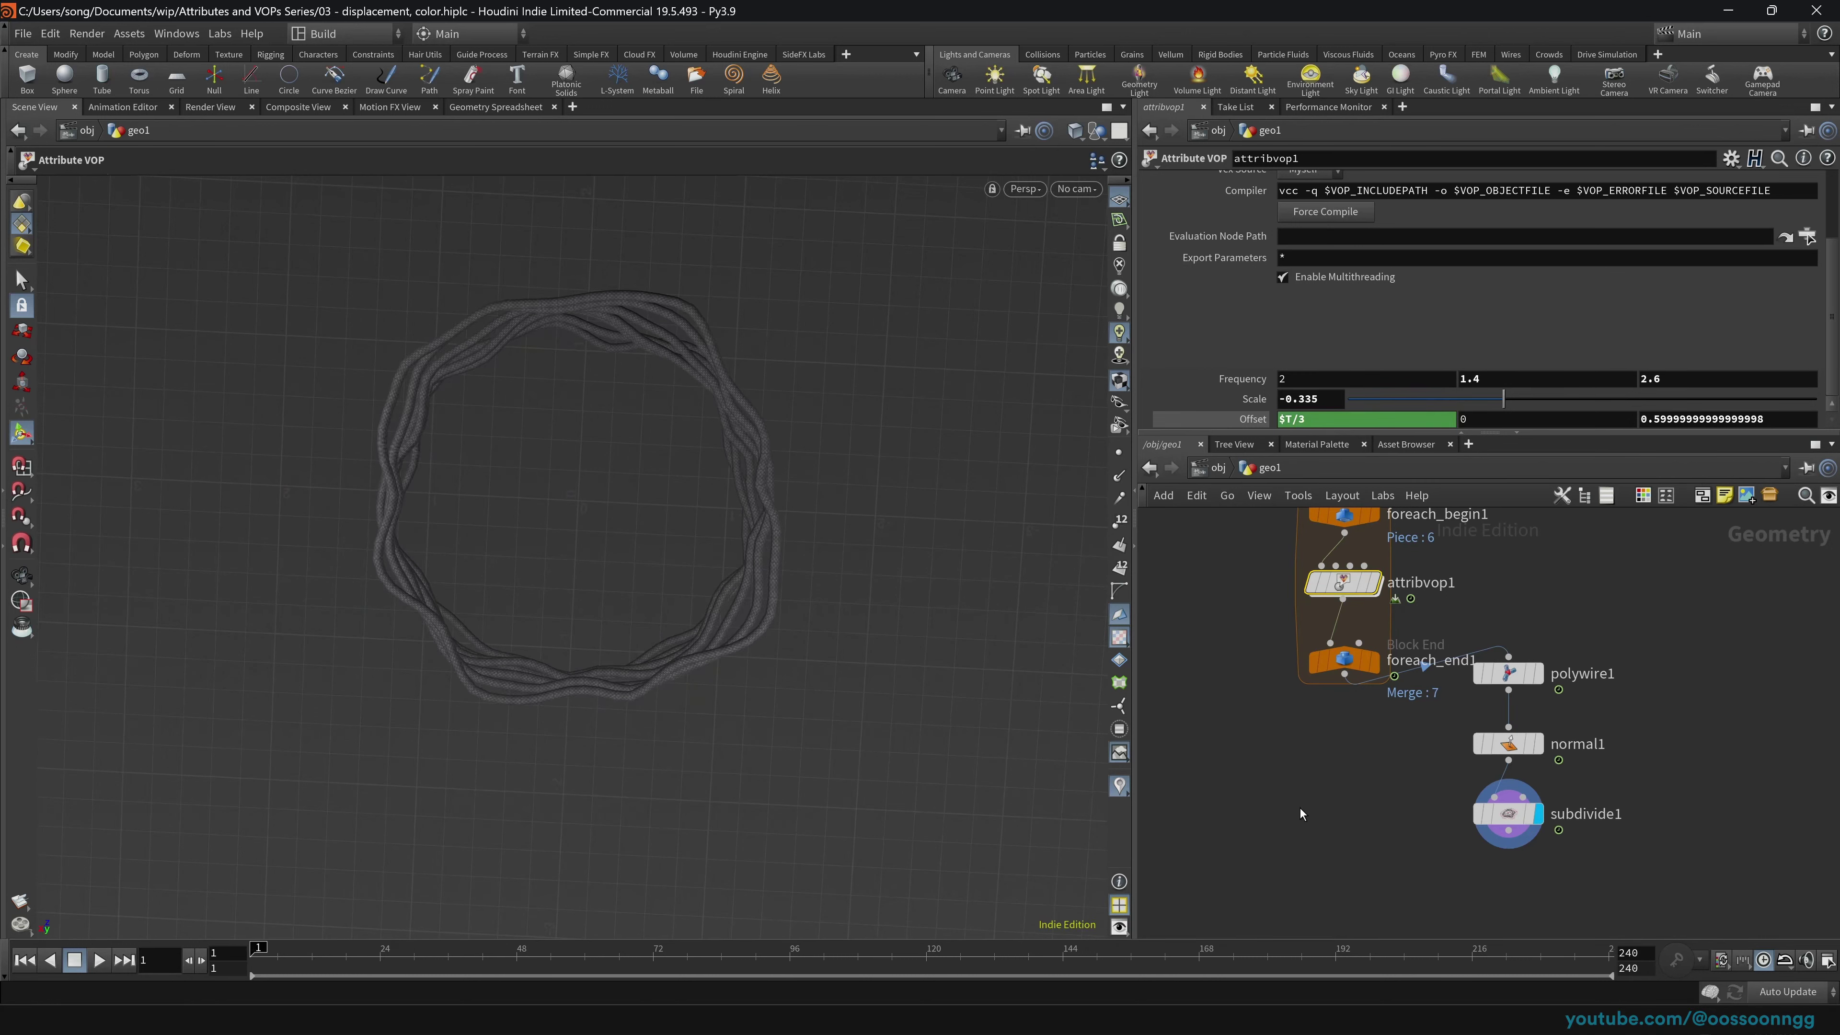
Step: Move the For-Each block nodes further down to make room below the Copy and Transform node, and return to an angled view
middle_drag(1338, 783, 1358, 926)
middle_drag(1260, 756, 1282, 785)
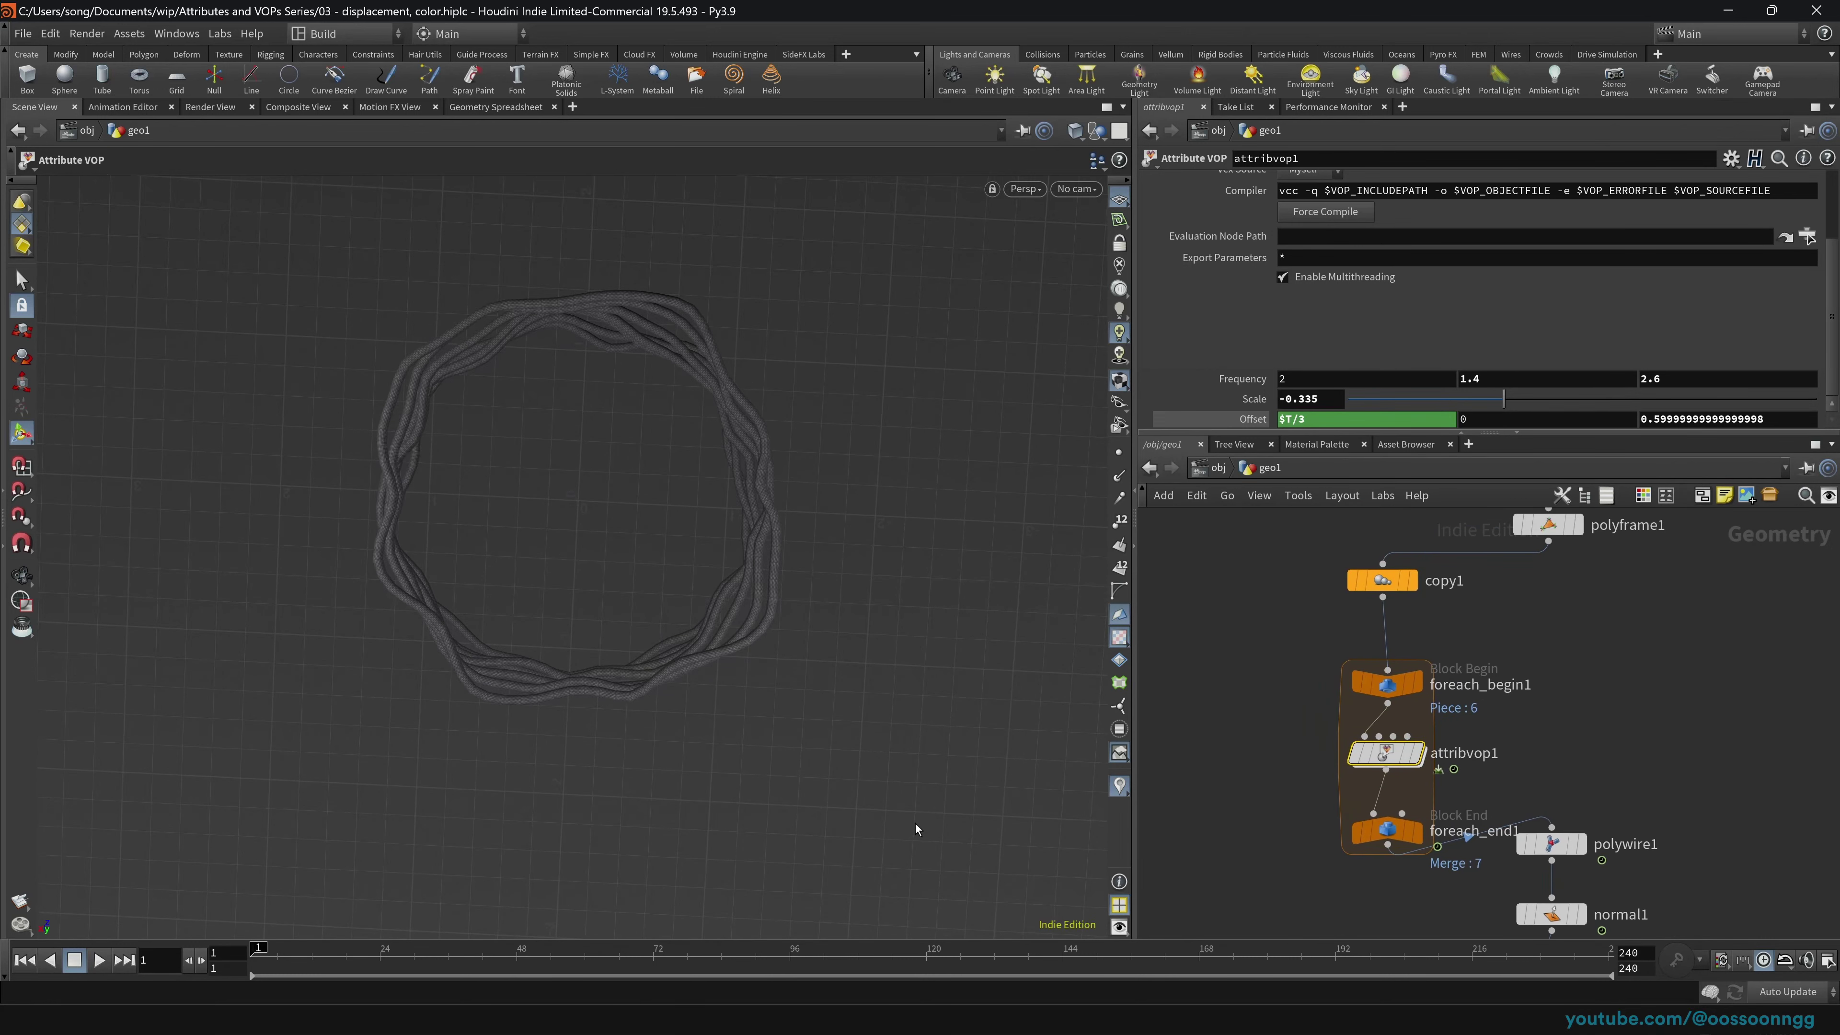
middle_drag(1198, 715, 1223, 725)
drag(1285, 638, 1387, 869)
click(1244, 726)
key(Escape)
drag(822, 649, 729, 615)
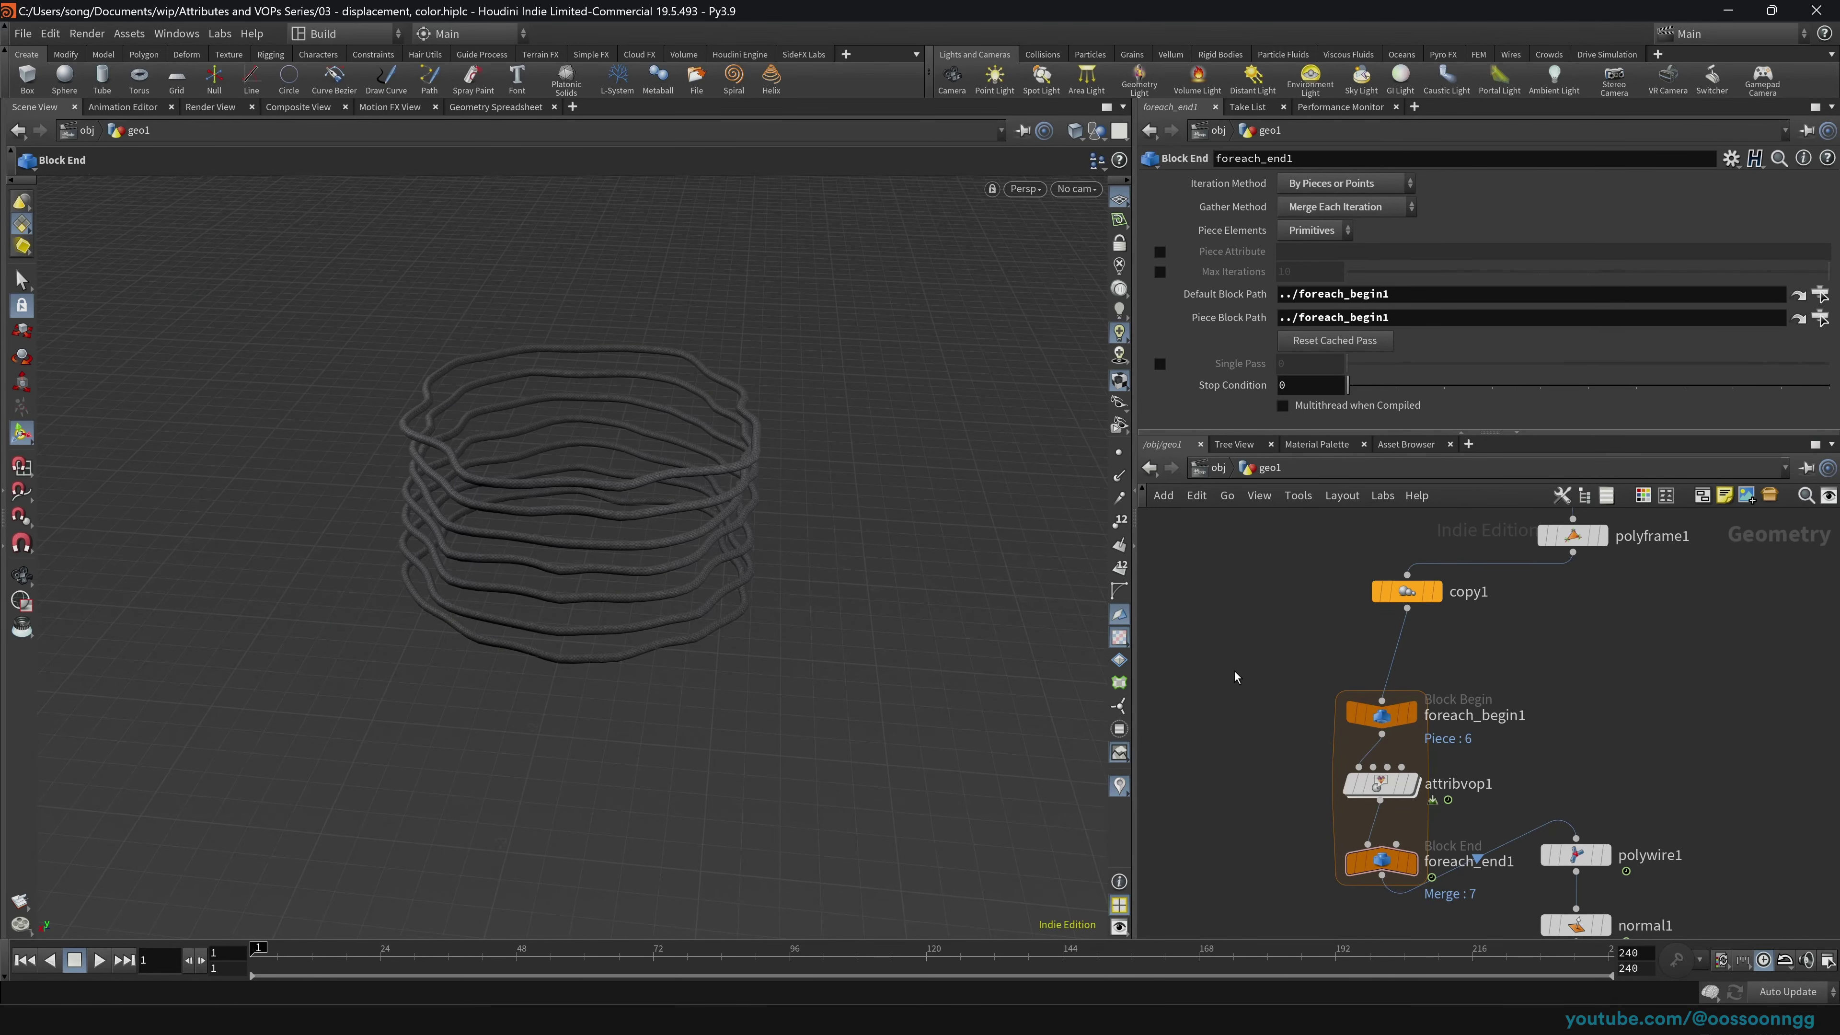
Step: Insert a displayed Color node between the Copy and Transform node and the For-Each block, with Color Type set to Random from Attribute
key(Tab)
text(color)
key(Return)
click(1394, 662)
click(1425, 662)
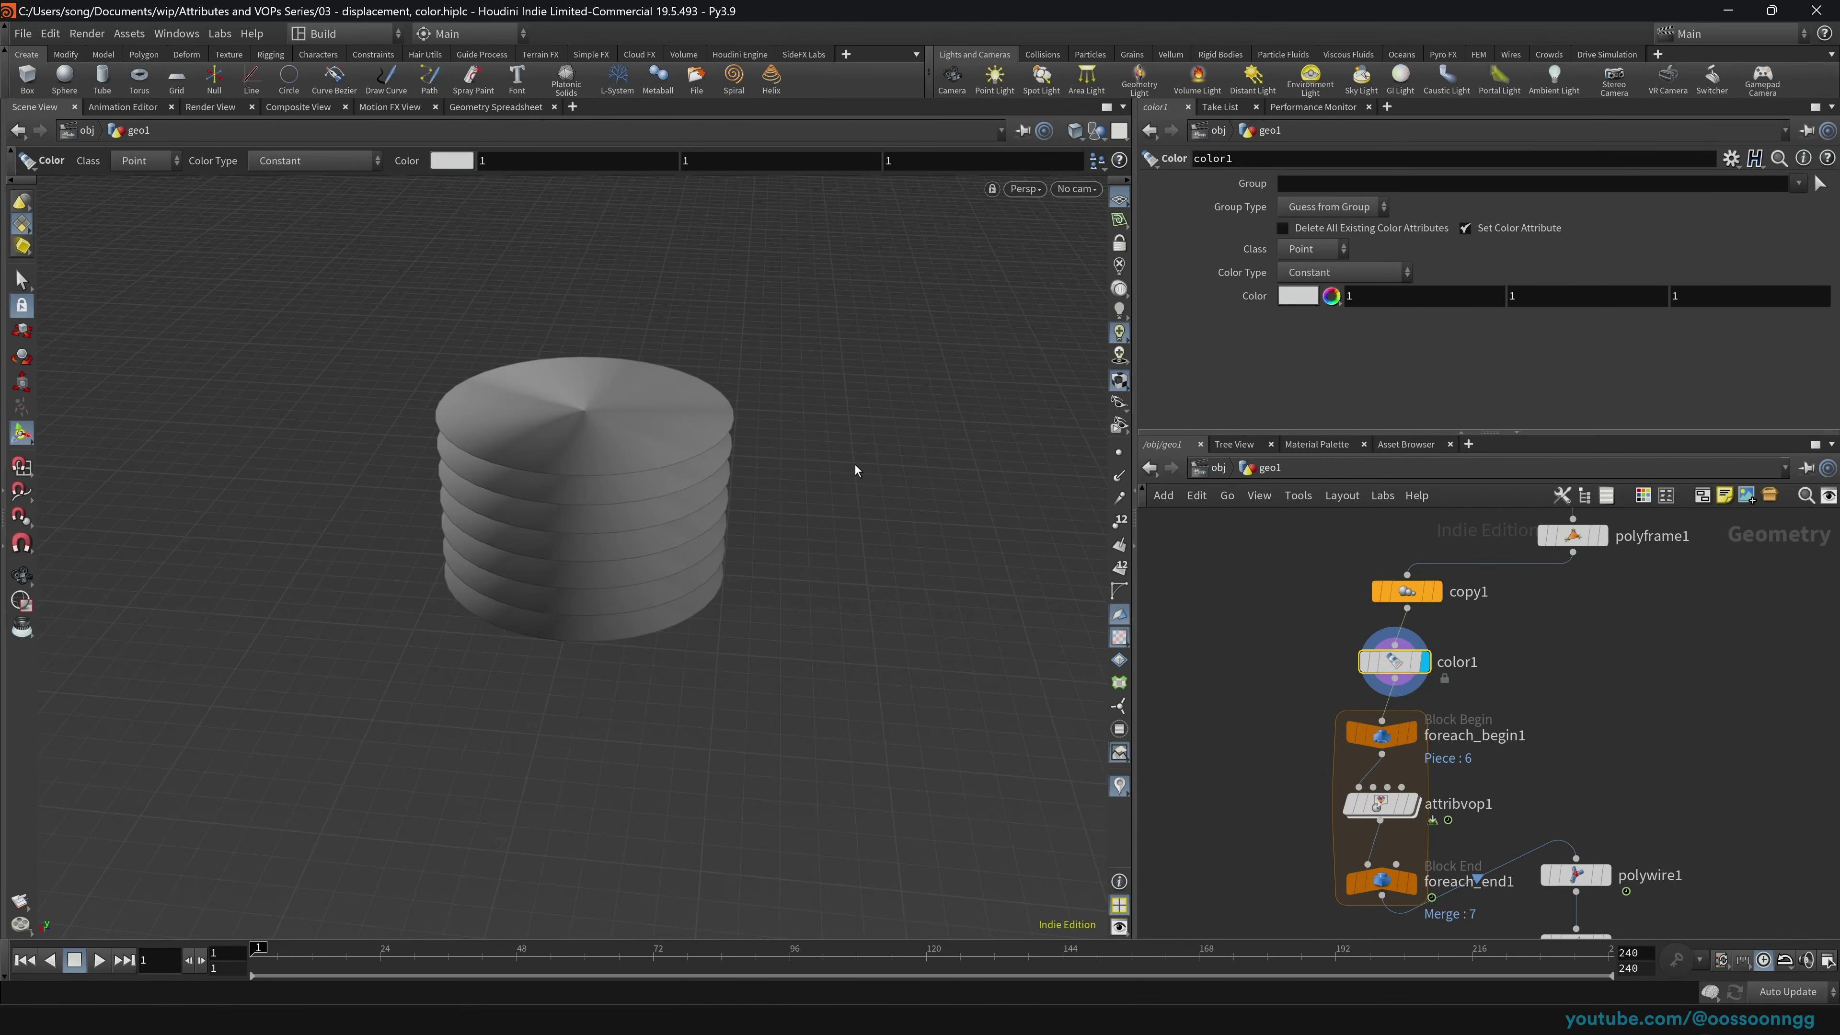
click(1318, 276)
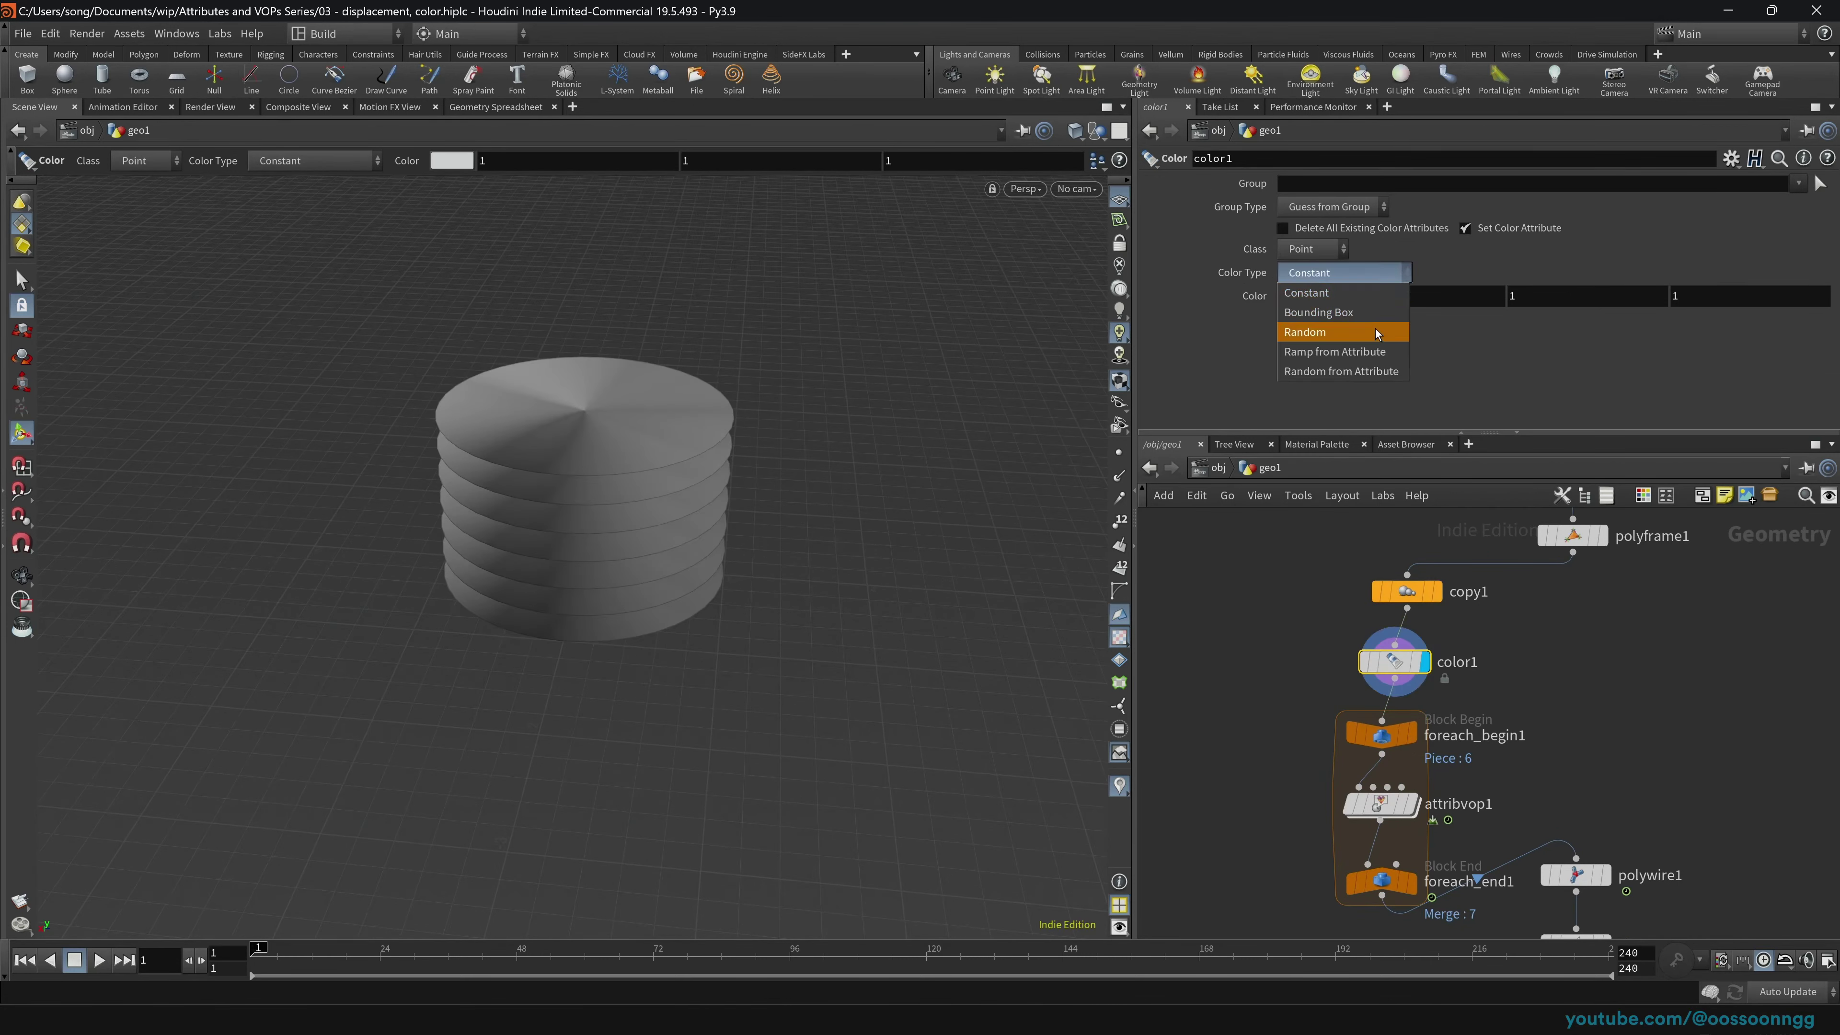
click(1346, 371)
mouse_move(1363, 293)
mouse_down()
mouse_move(1489, 297)
mouse_move(1337, 298)
mouse_up()
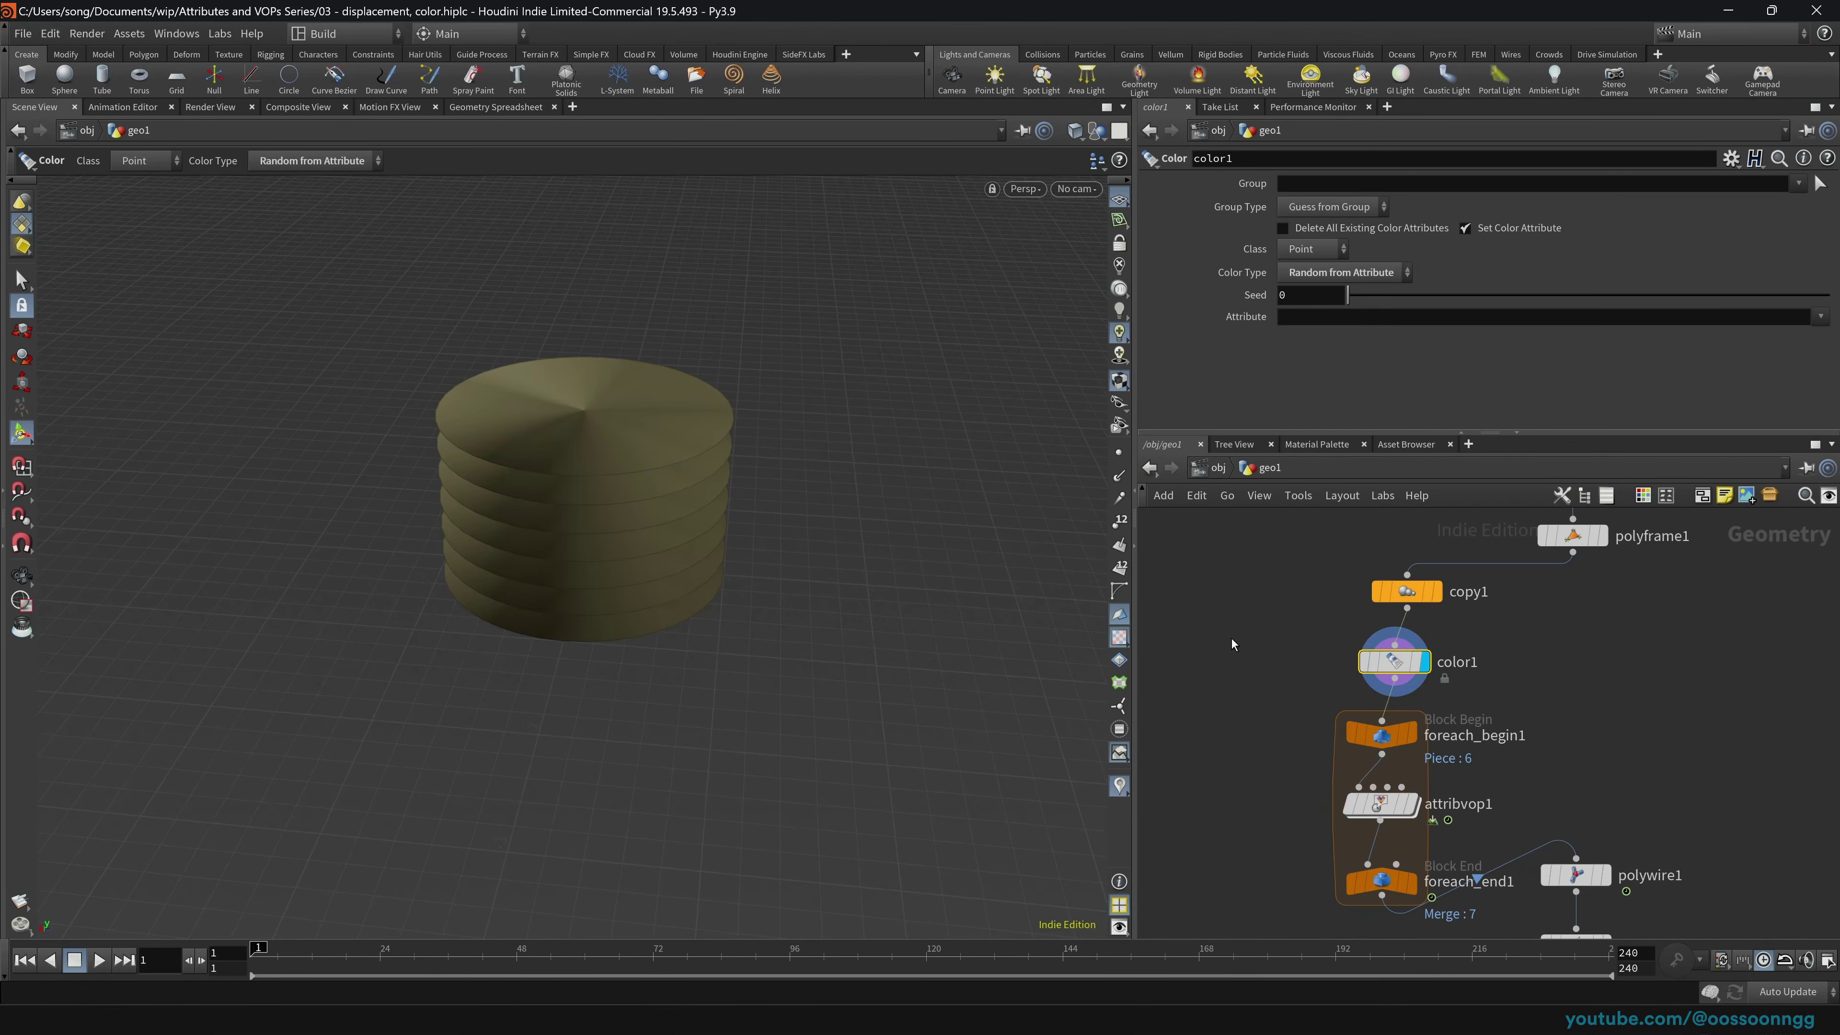
Step: Insert a Connectivity node between the Copy and Transform node and the Color node
key(Tab)
text(conn)
key(Return)
click(1397, 631)
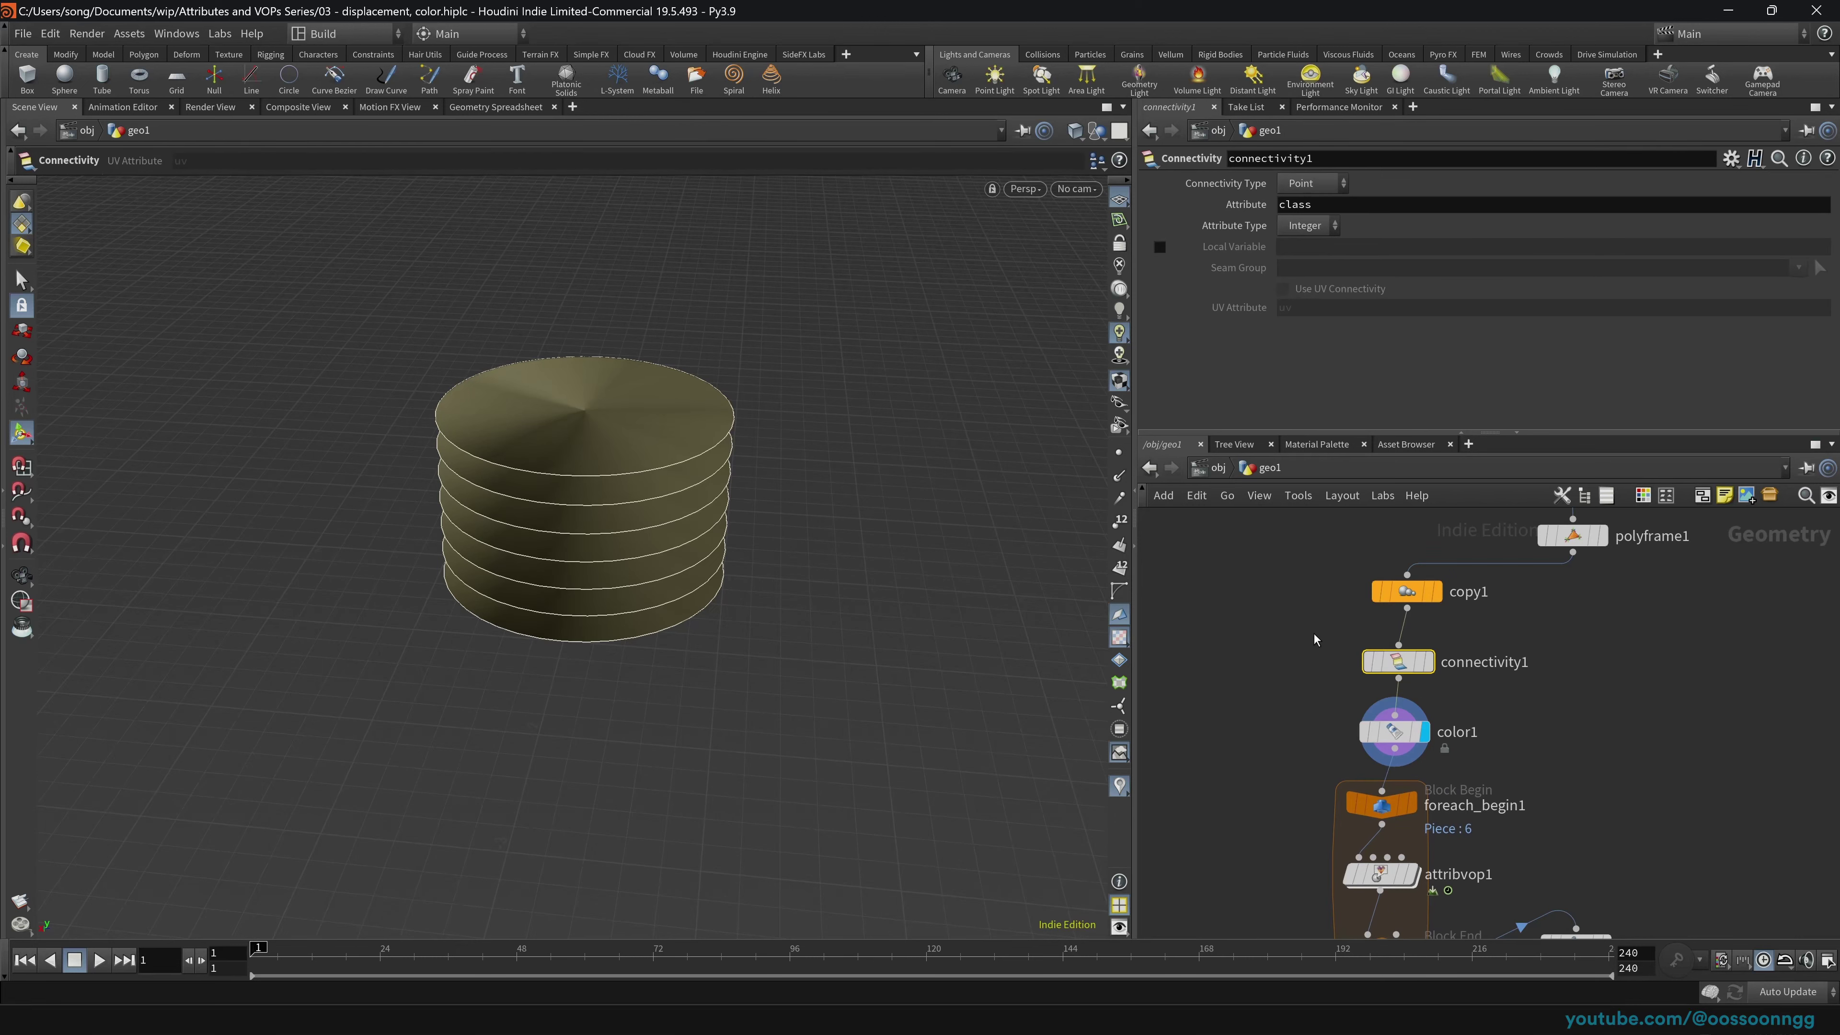
Step: On the Color node, set the Attribute to class and the Seed to 0.179
mouse_move(1403, 669)
click(1394, 732)
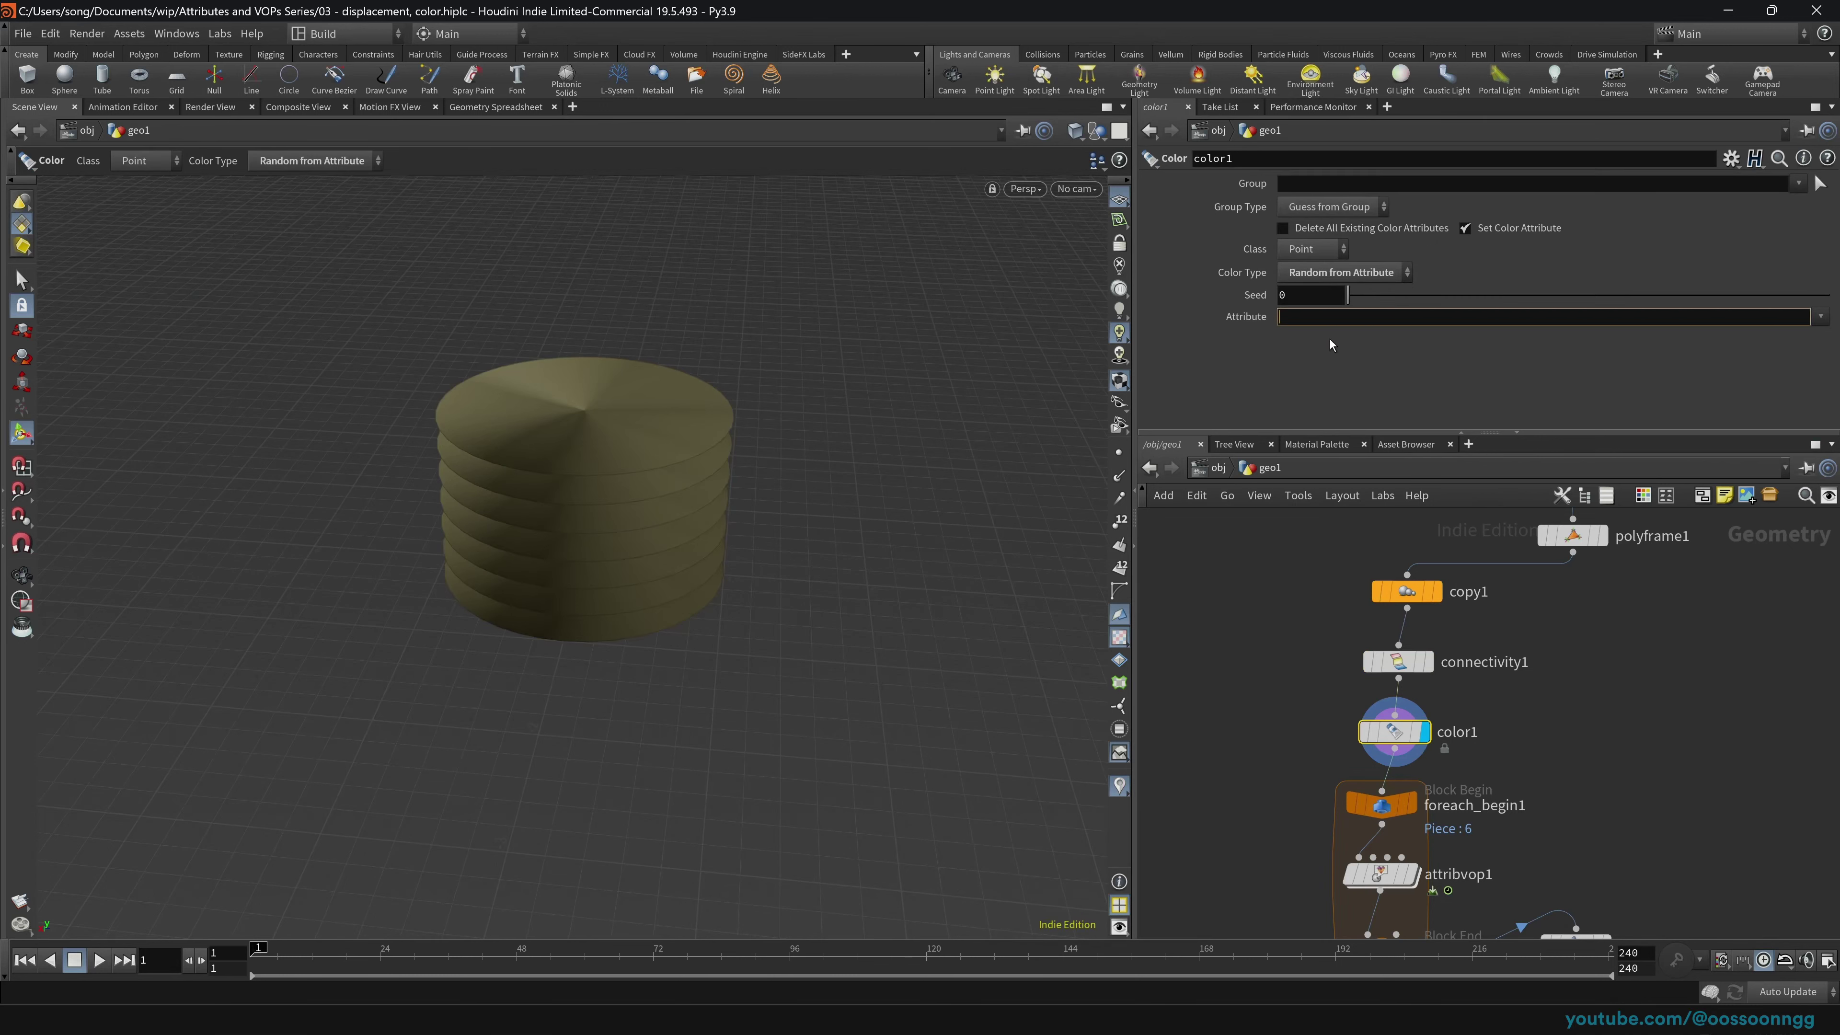
text(s)
key(Return)
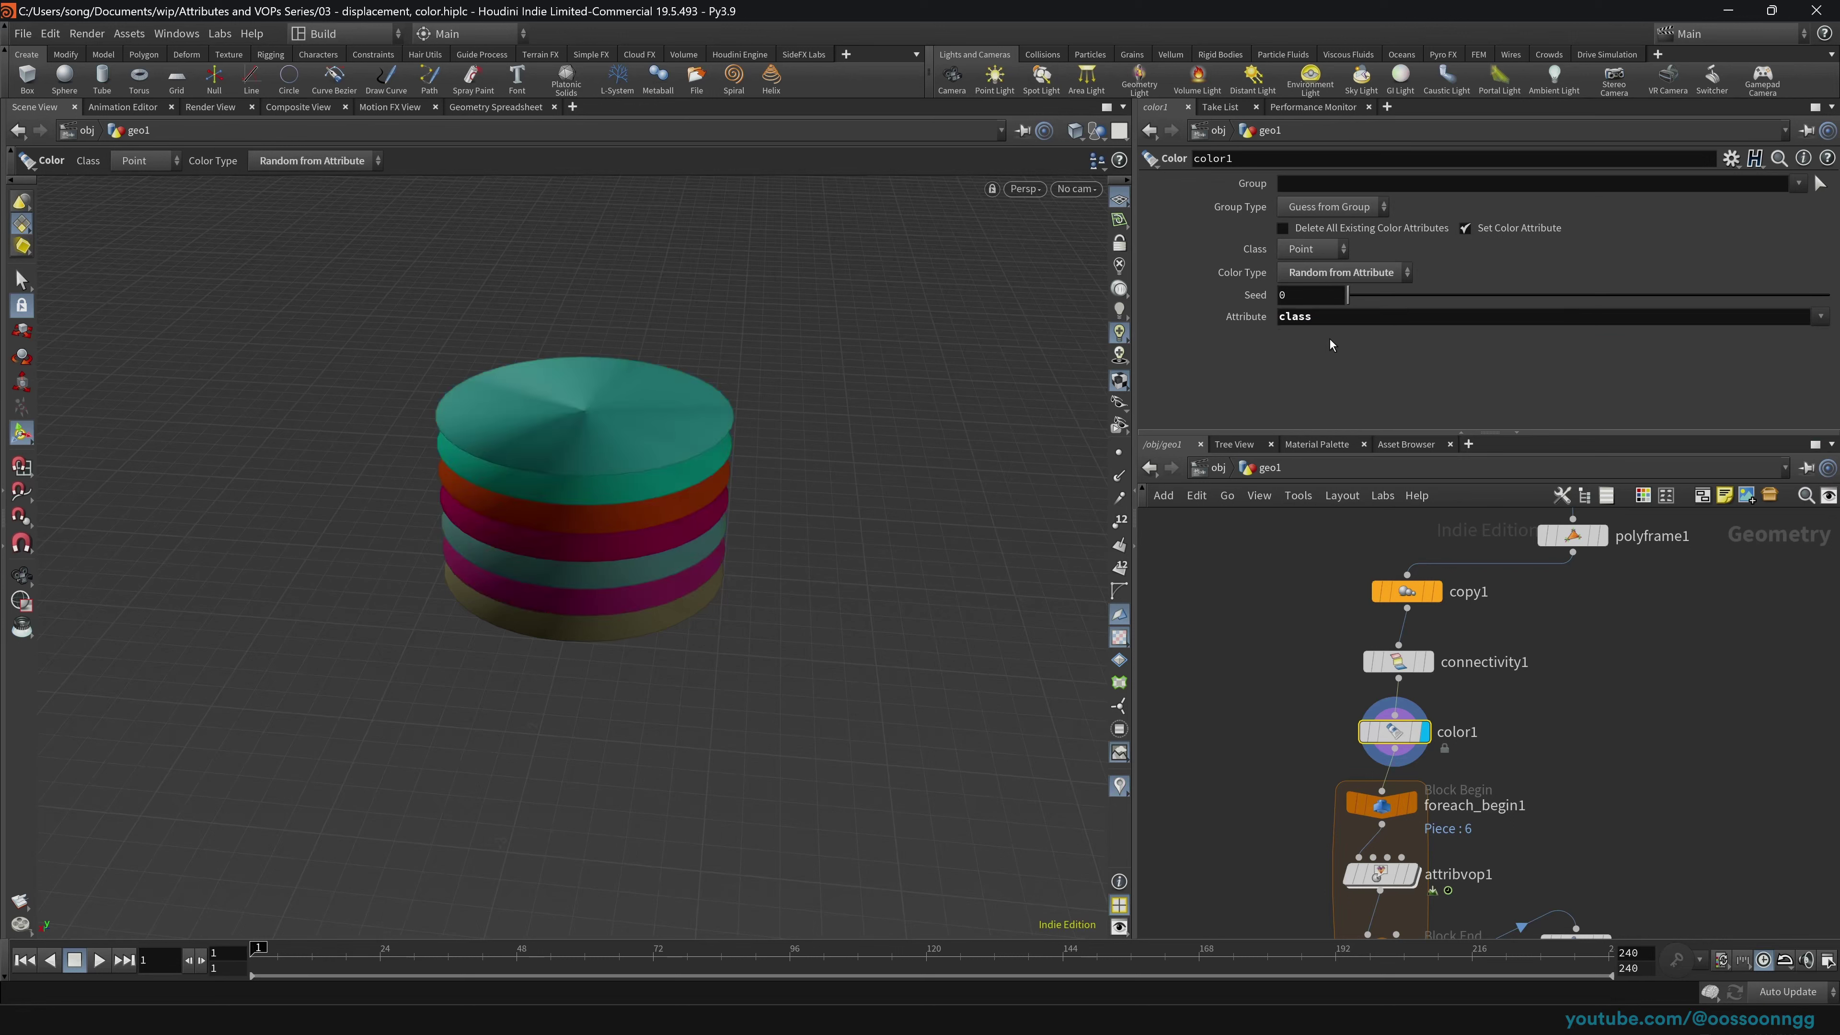
click(1398, 661)
click(1392, 731)
drag(1354, 302, 1356, 303)
Step: Tidy the geometry network by laying out all its nodes automatically in a straight chain
middle_drag(1233, 690, 1241, 564)
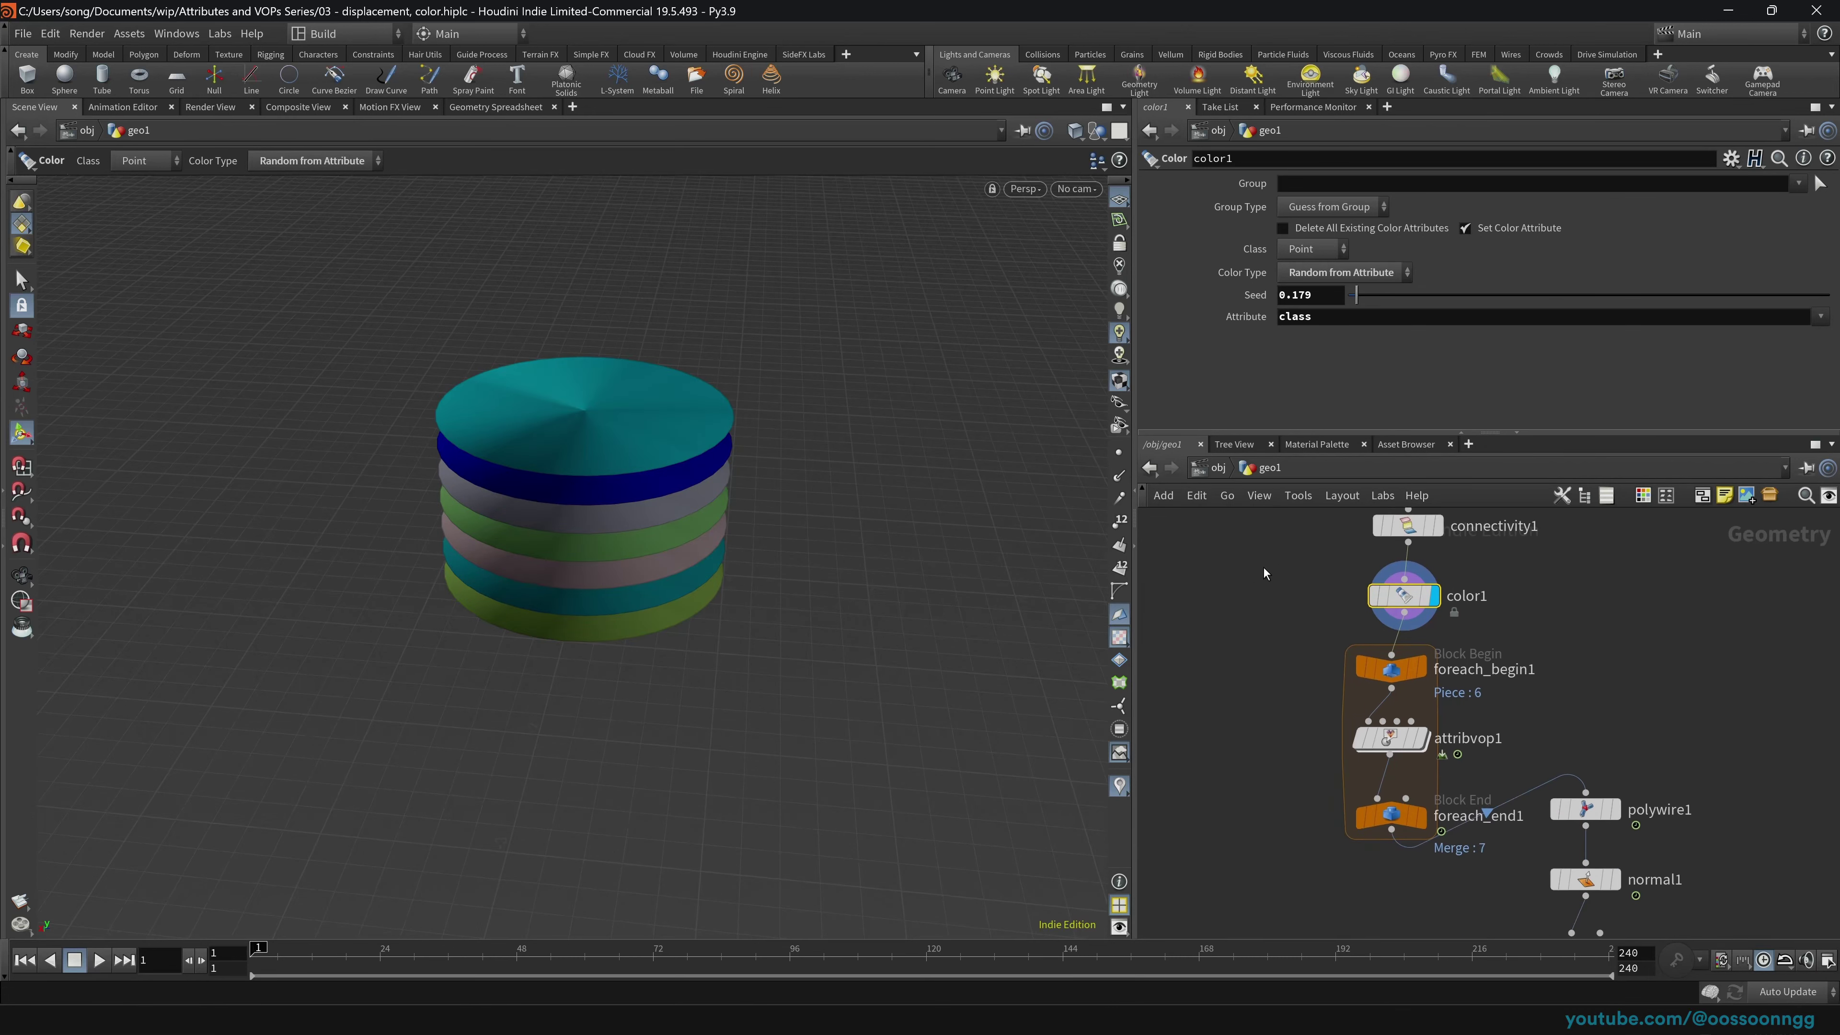
drag(1263, 568, 1598, 756)
middle_drag(1401, 695, 1335, 858)
drag(1228, 635, 1422, 743)
drag(1348, 693, 1446, 670)
click(1368, 693)
key(l)
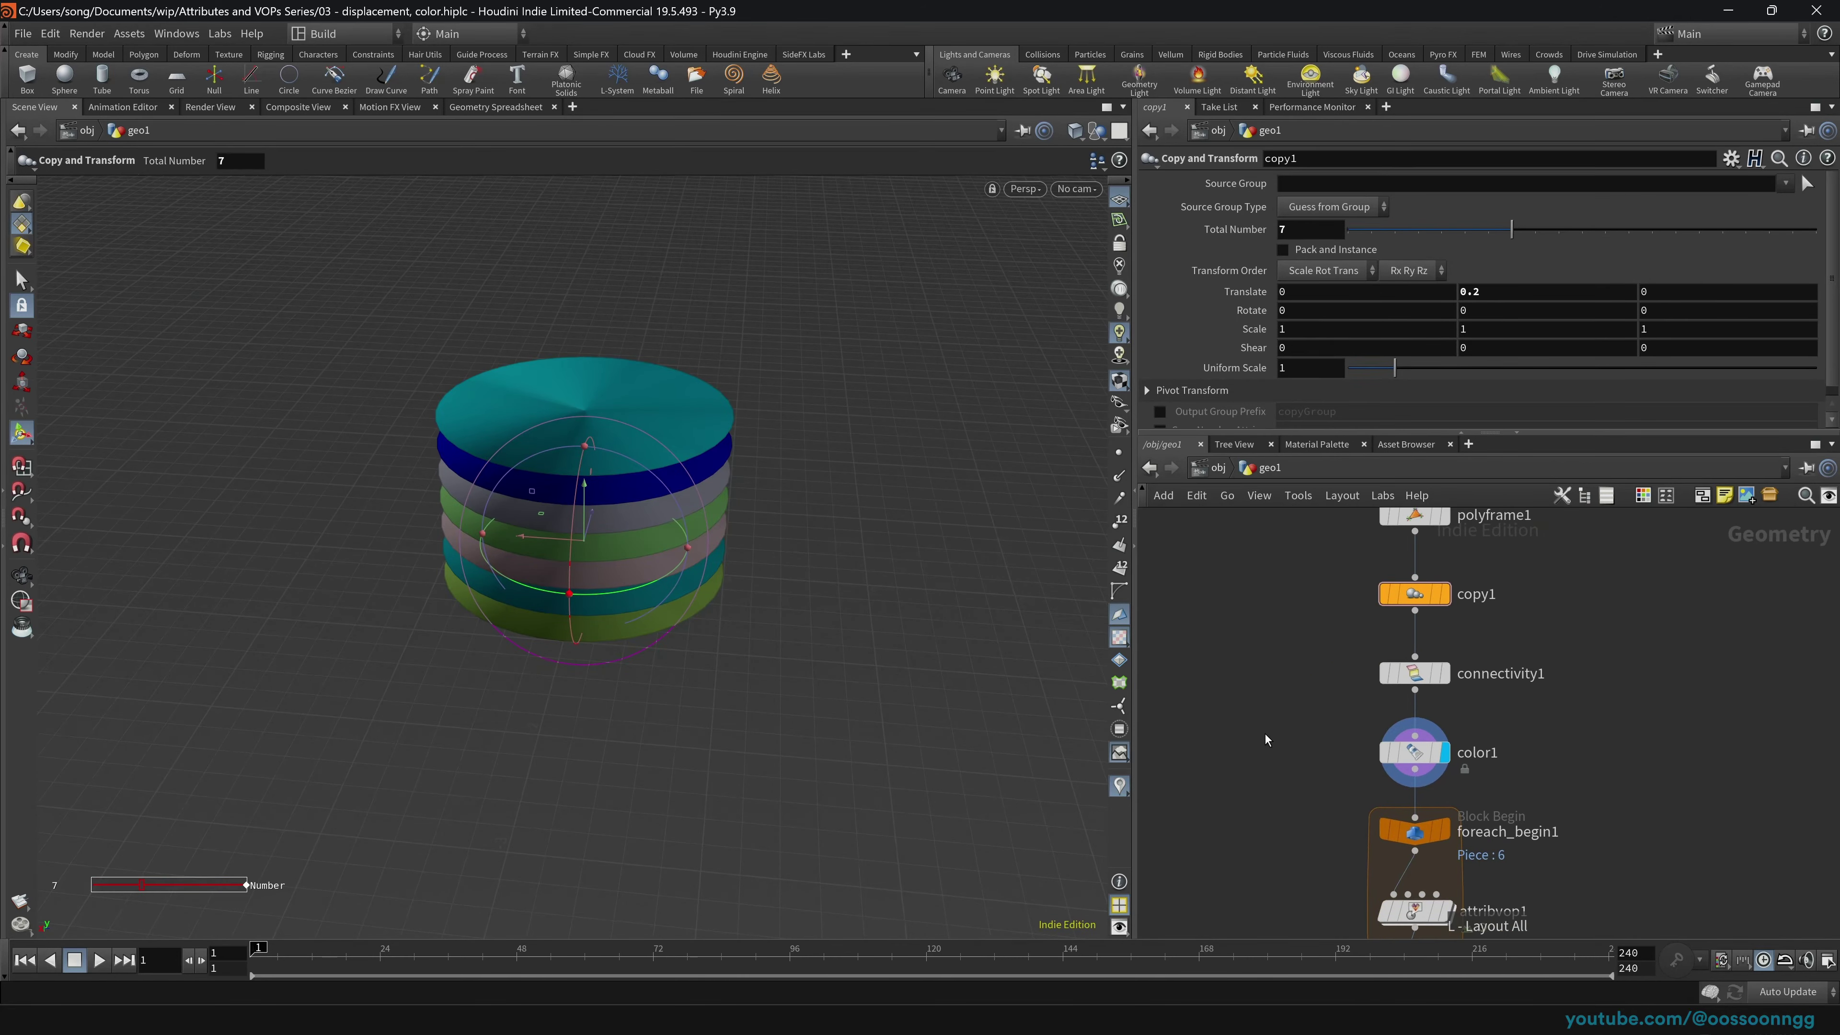
middle_drag(1526, 678, 1533, 570)
middle_drag(1301, 761, 1286, 608)
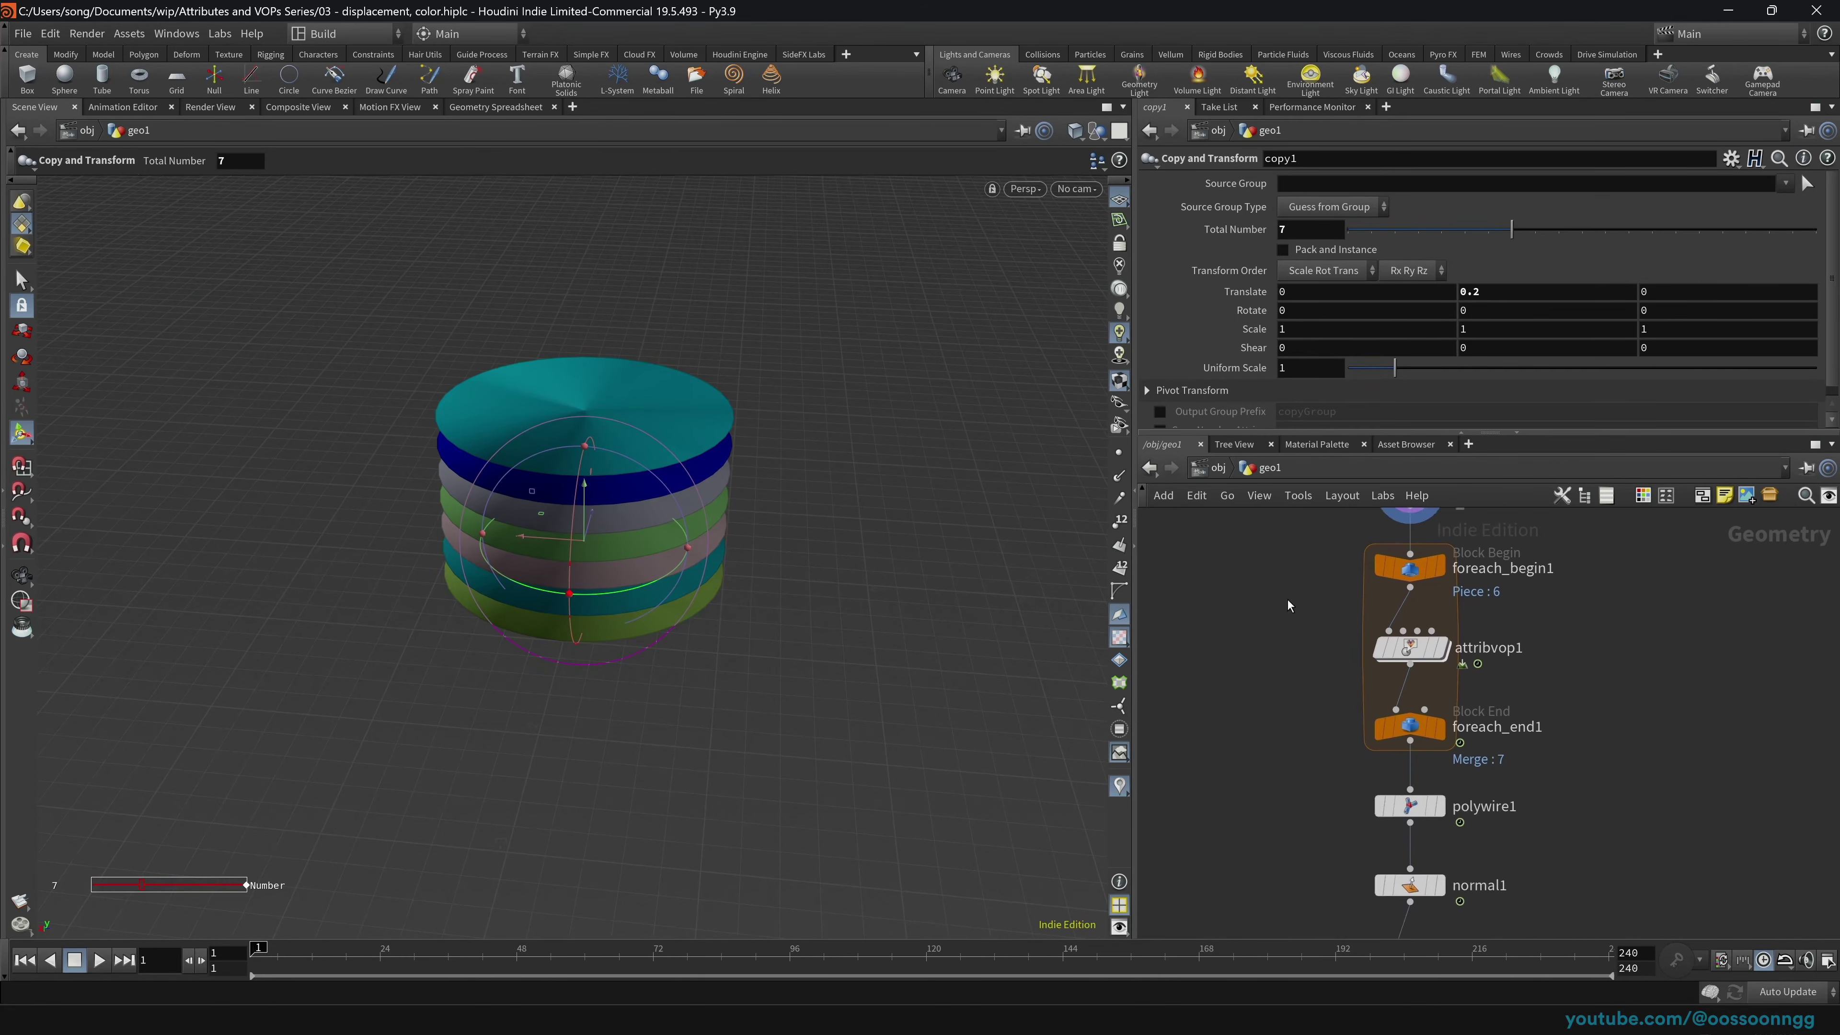
middle_drag(1279, 770, 1276, 642)
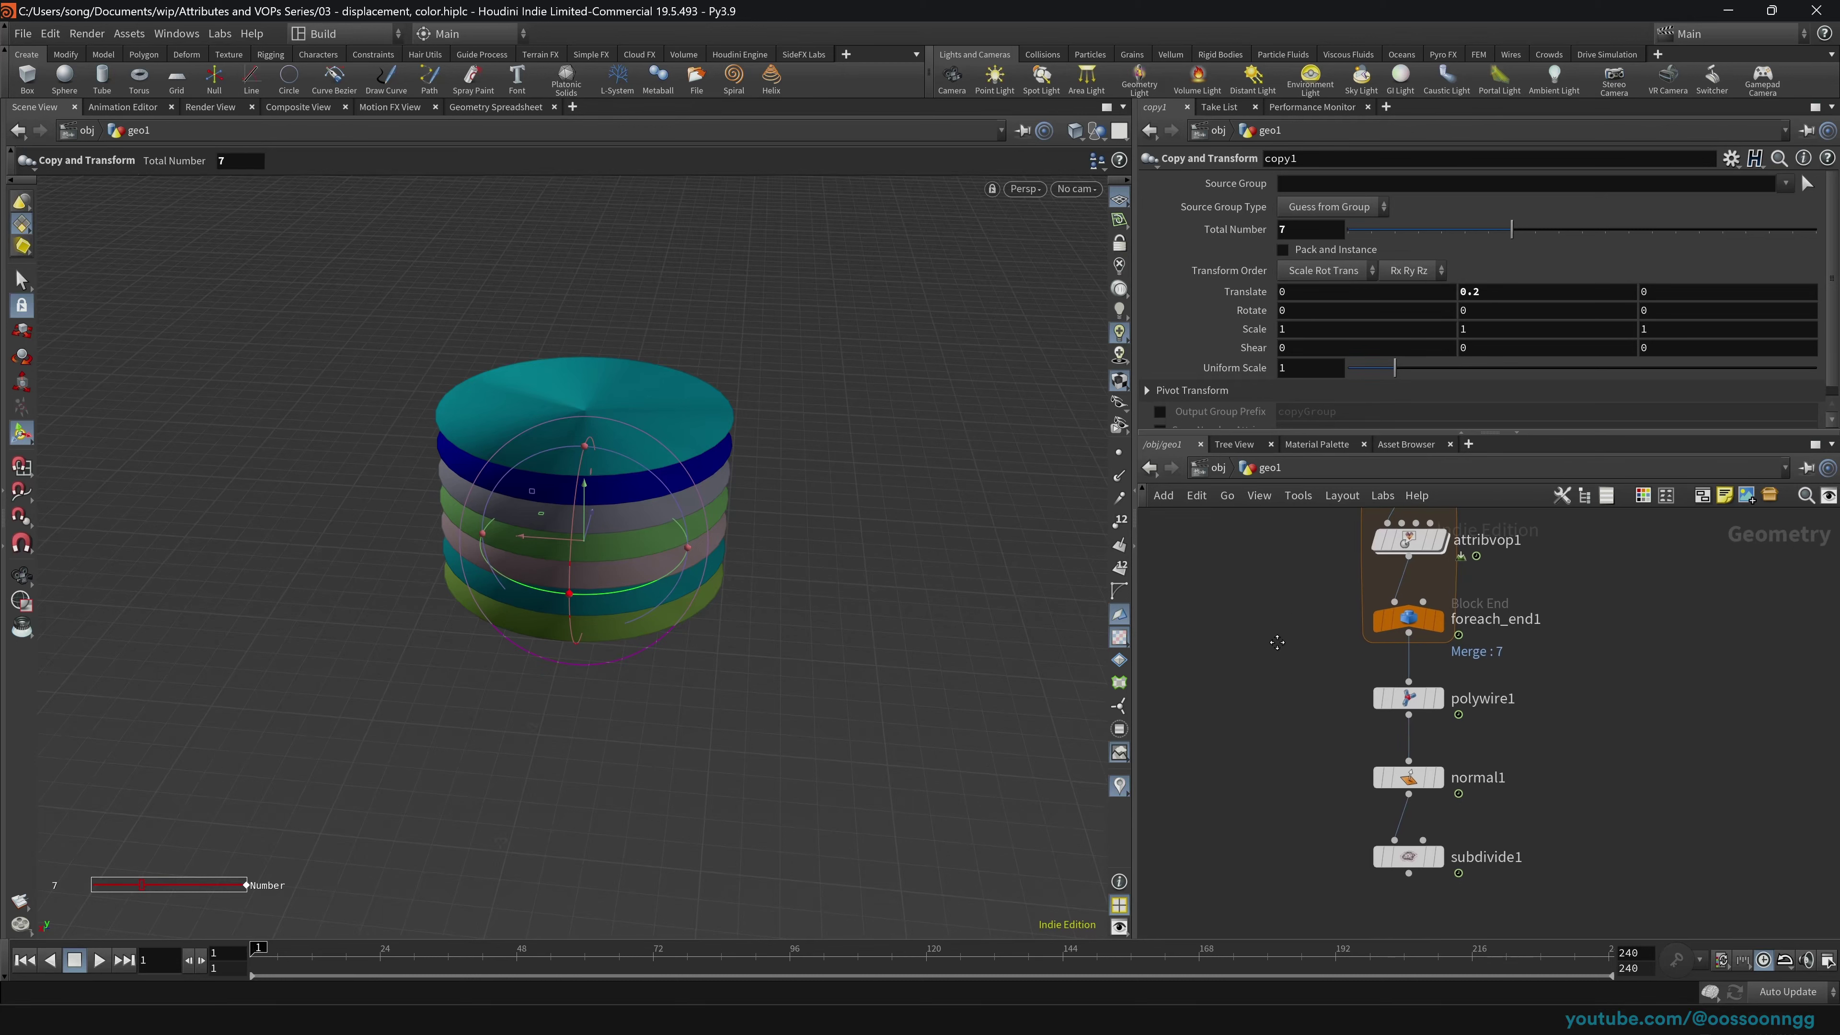
Step: Display the PolyWire and Color nodes in turn to examine how the colors carry through to the wires
click(1438, 699)
drag(1276, 664, 1502, 724)
middle_drag(1275, 481, 1260, 706)
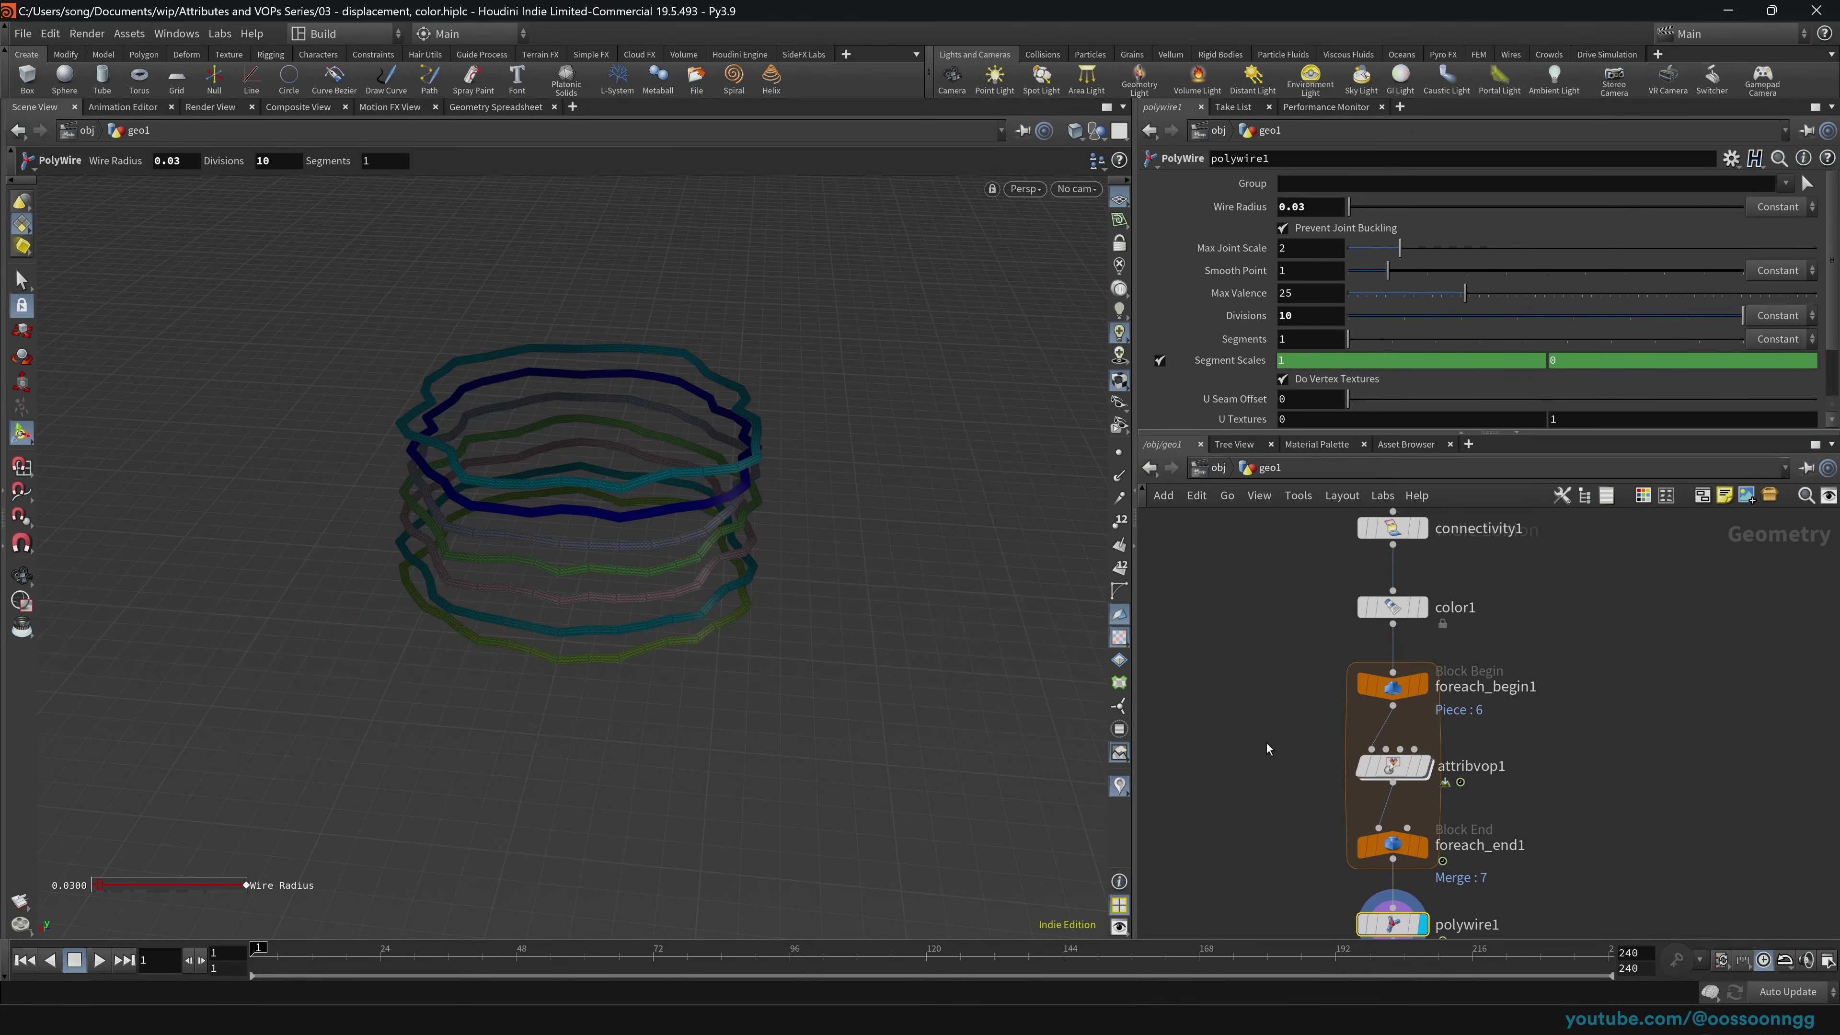
click(1423, 609)
click(1514, 619)
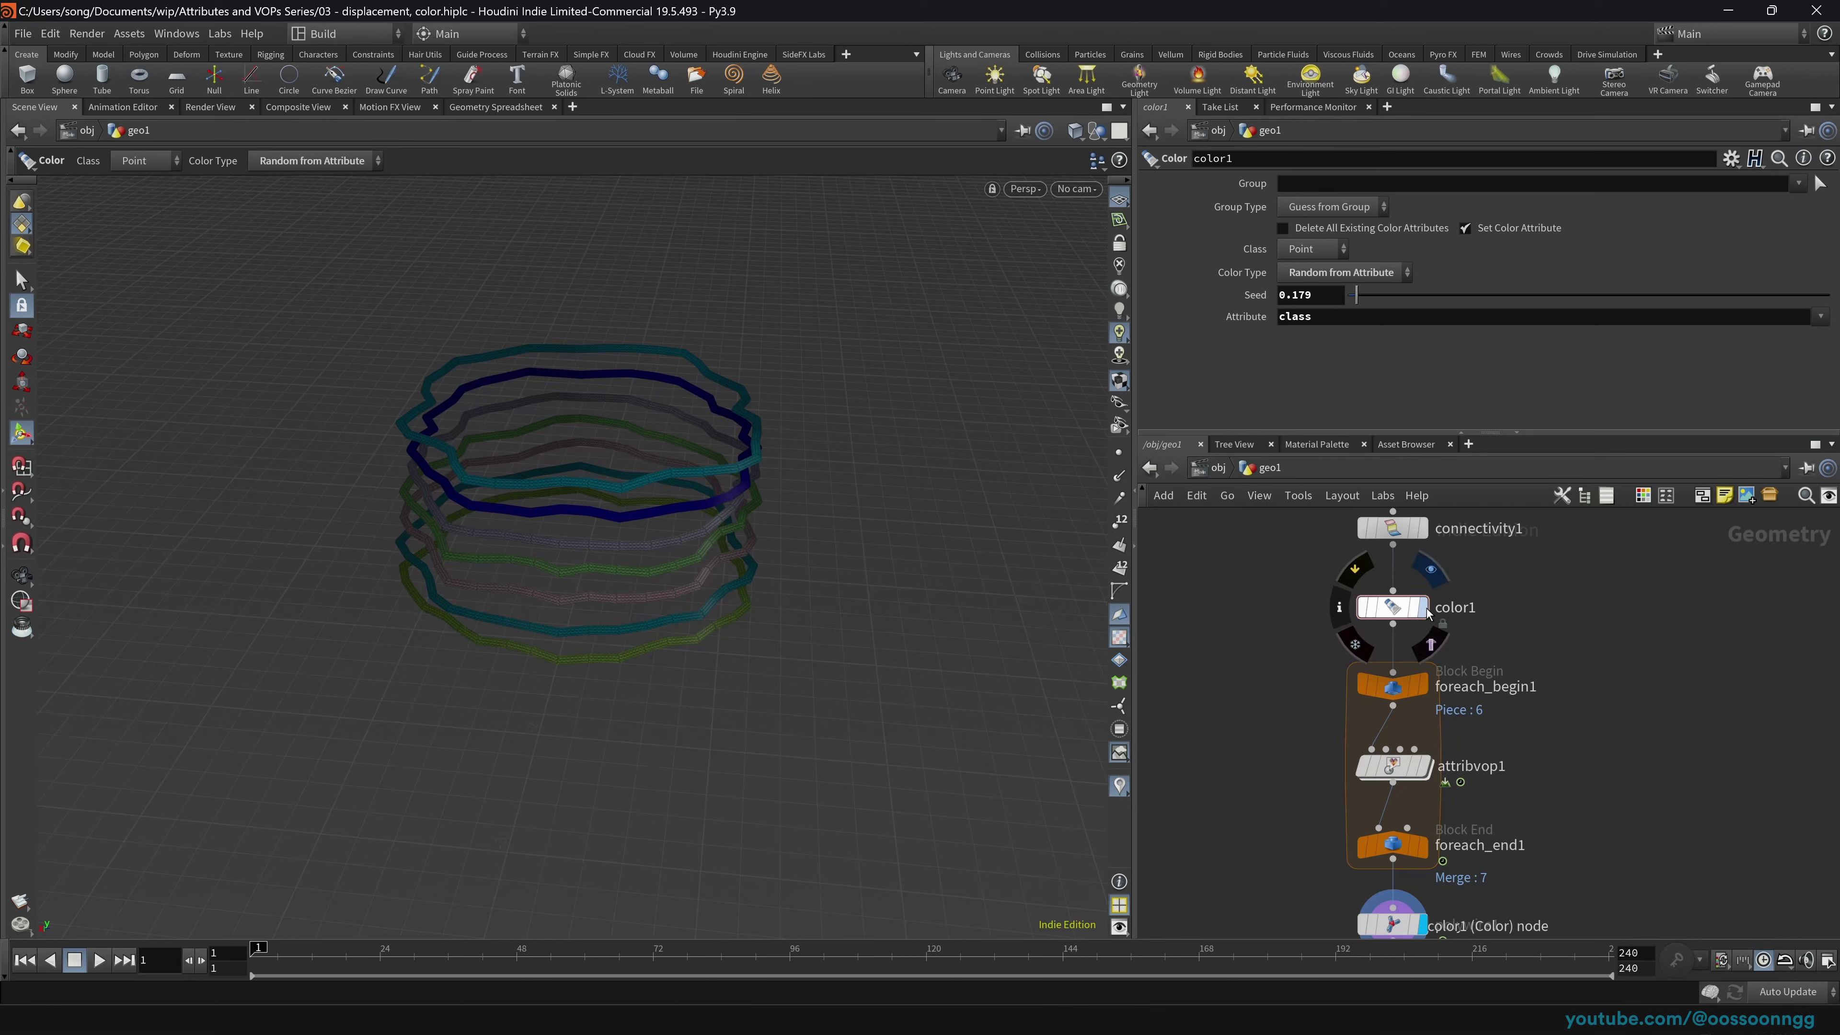
click(1431, 571)
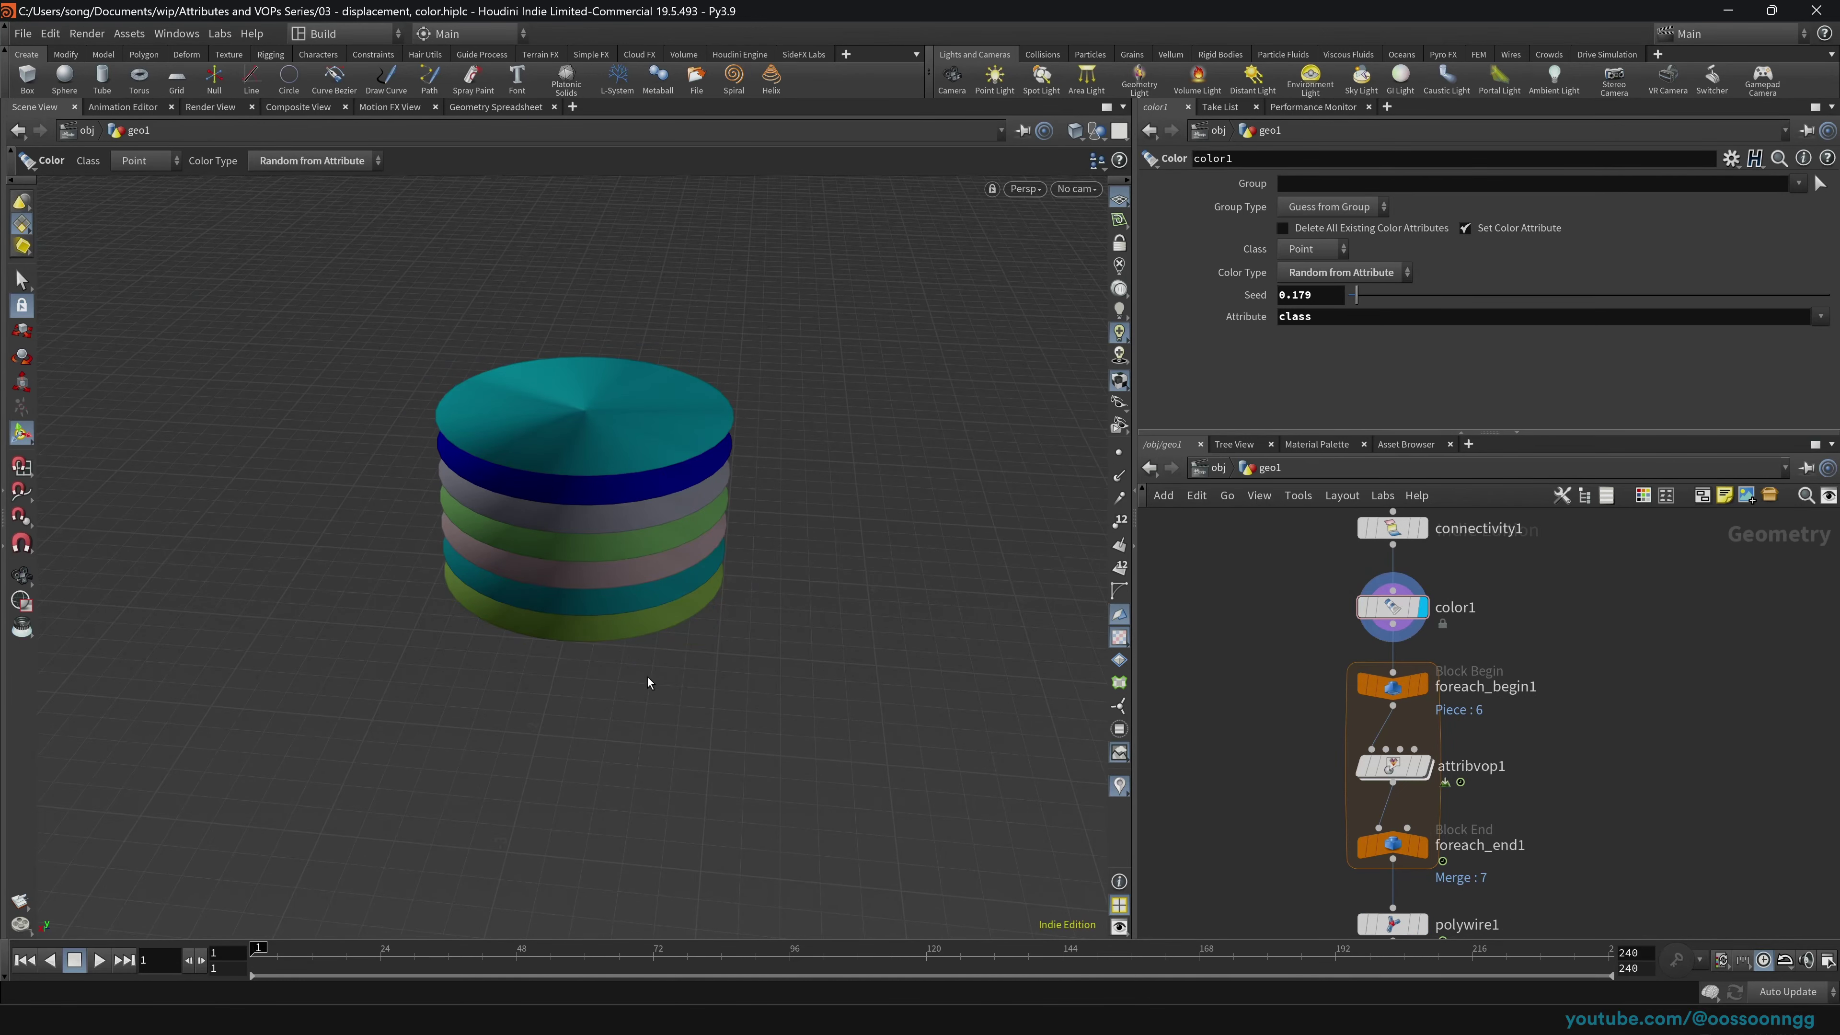
mouse_move(638, 678)
alt+mouse_down()
mouse_move(628, 498)
mouse_move(624, 657)
alt+mouse_up()
alt+right_drag(624, 657, 608, 633)
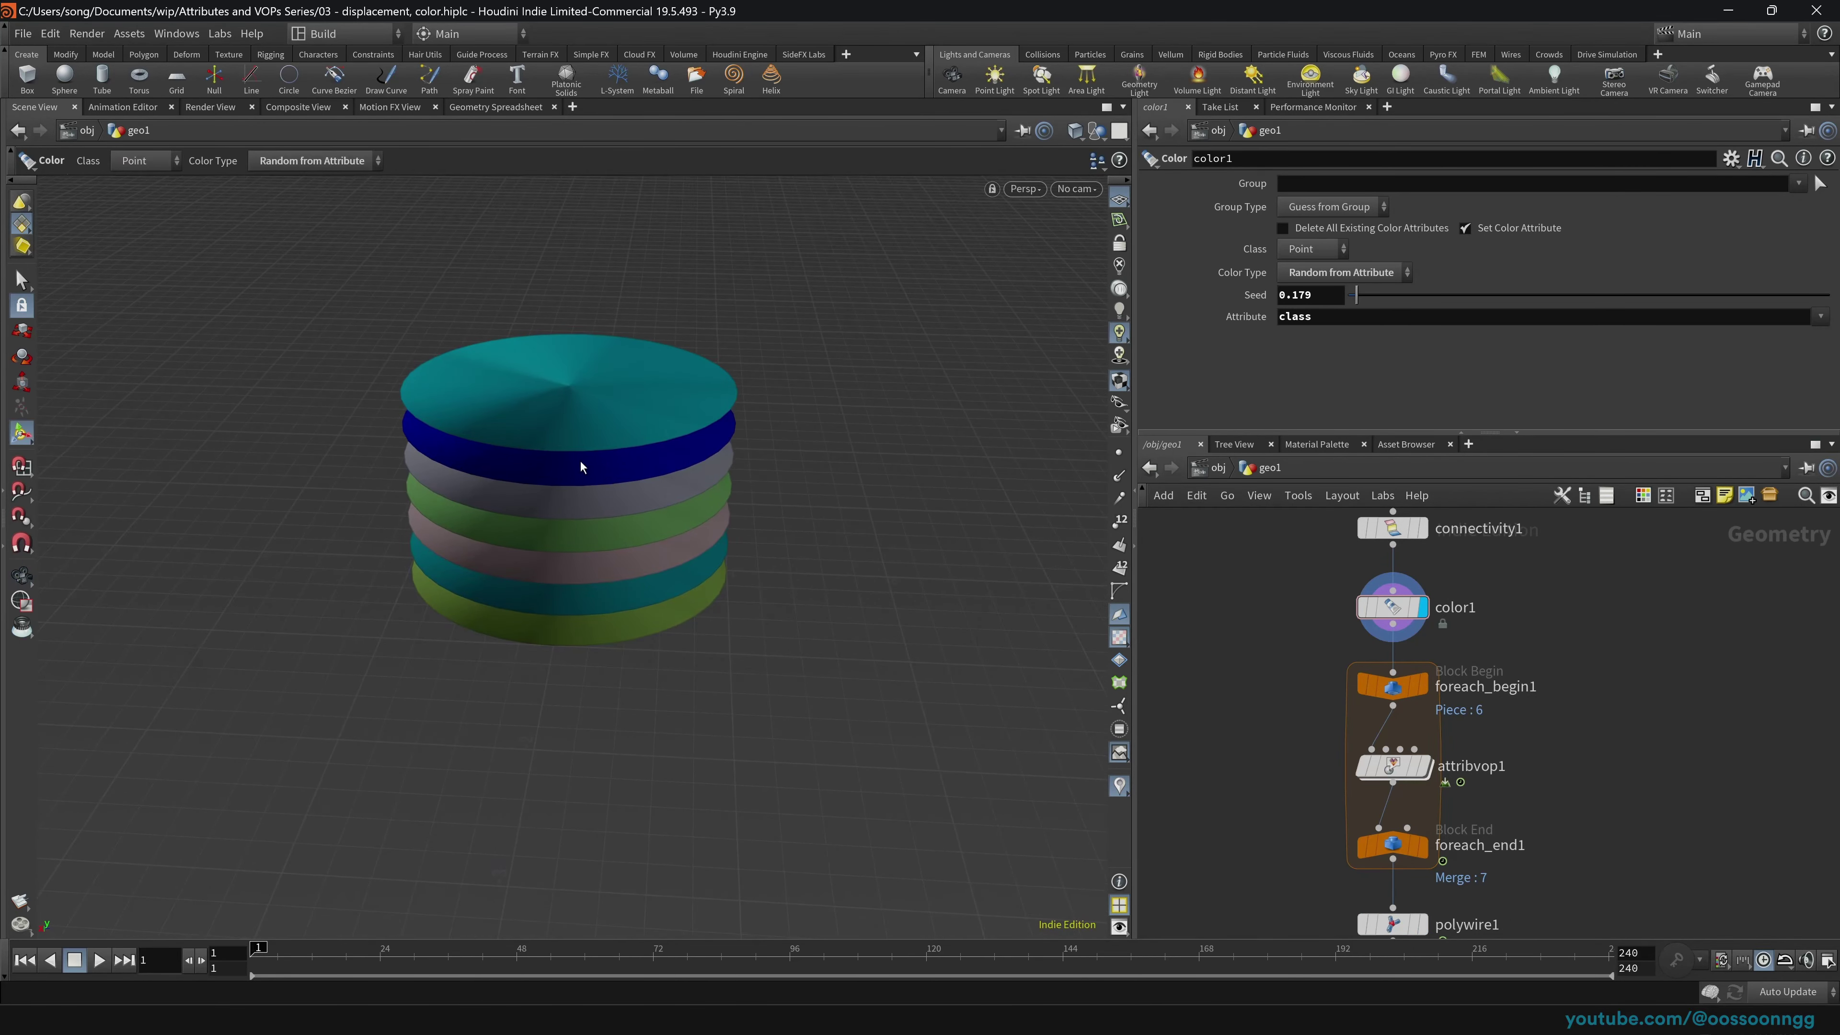
middle_drag(1303, 812, 1265, 543)
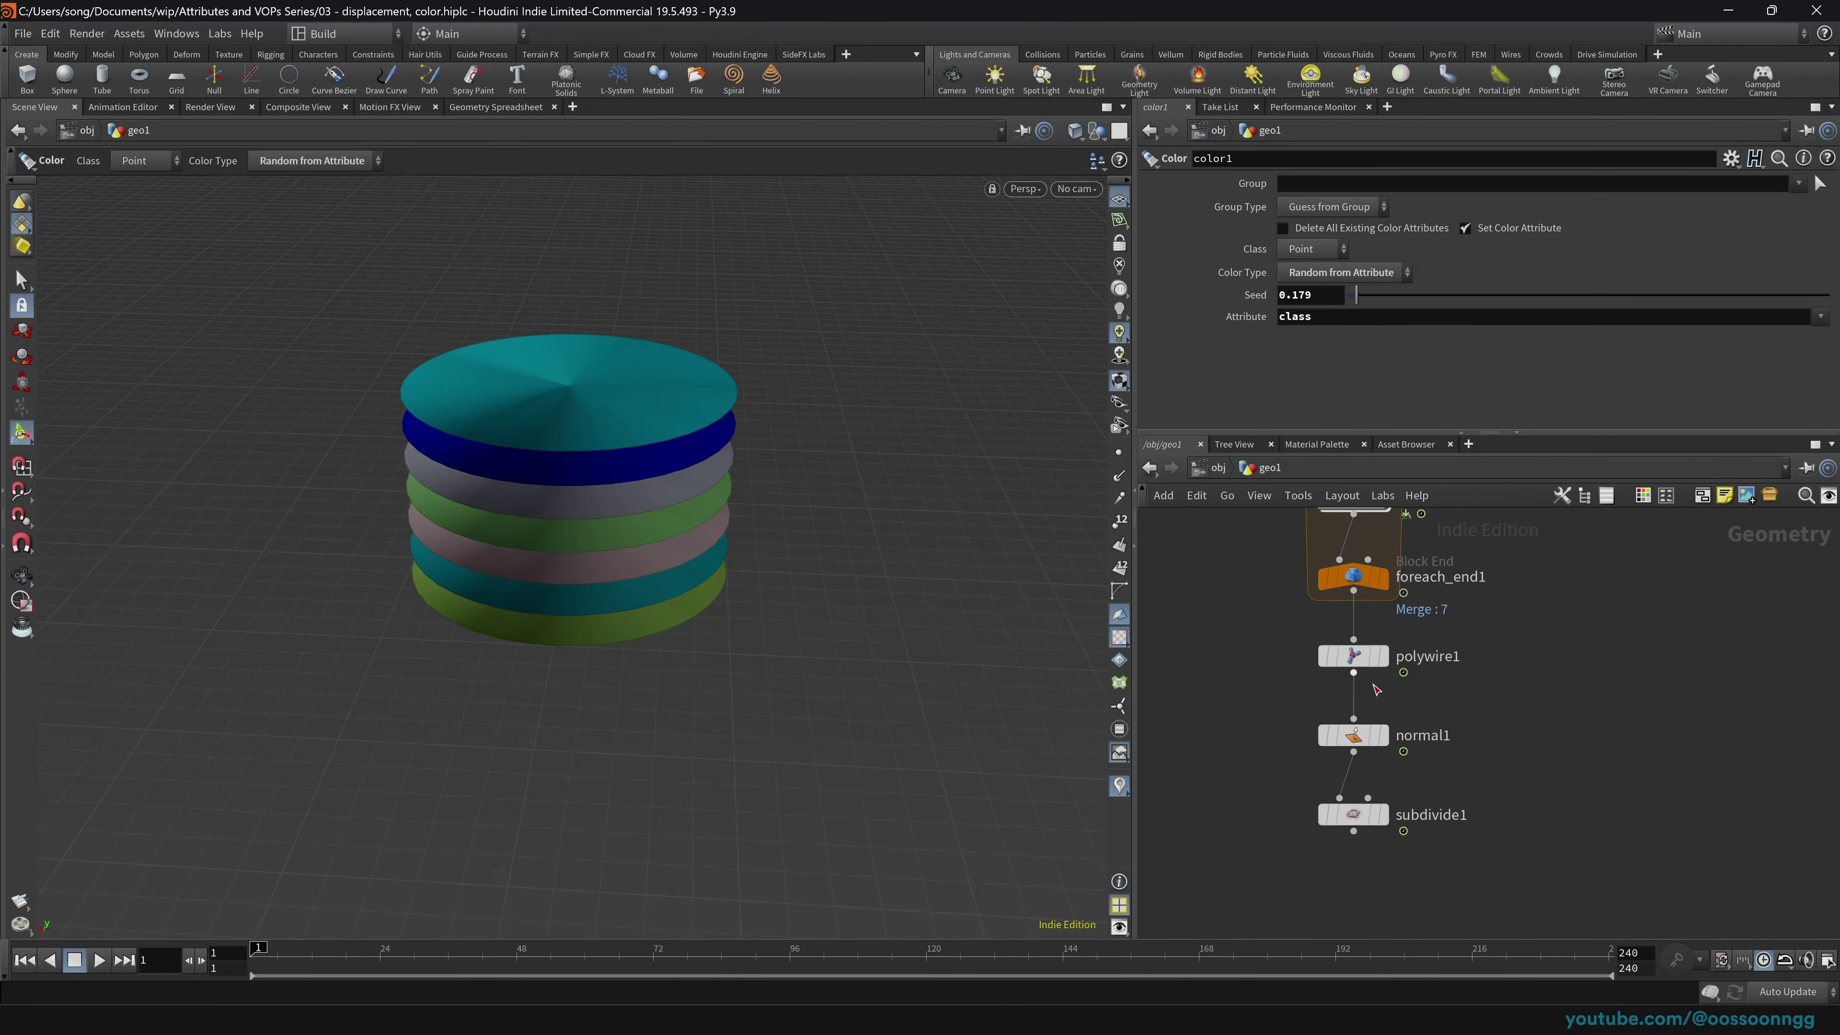
click(1386, 658)
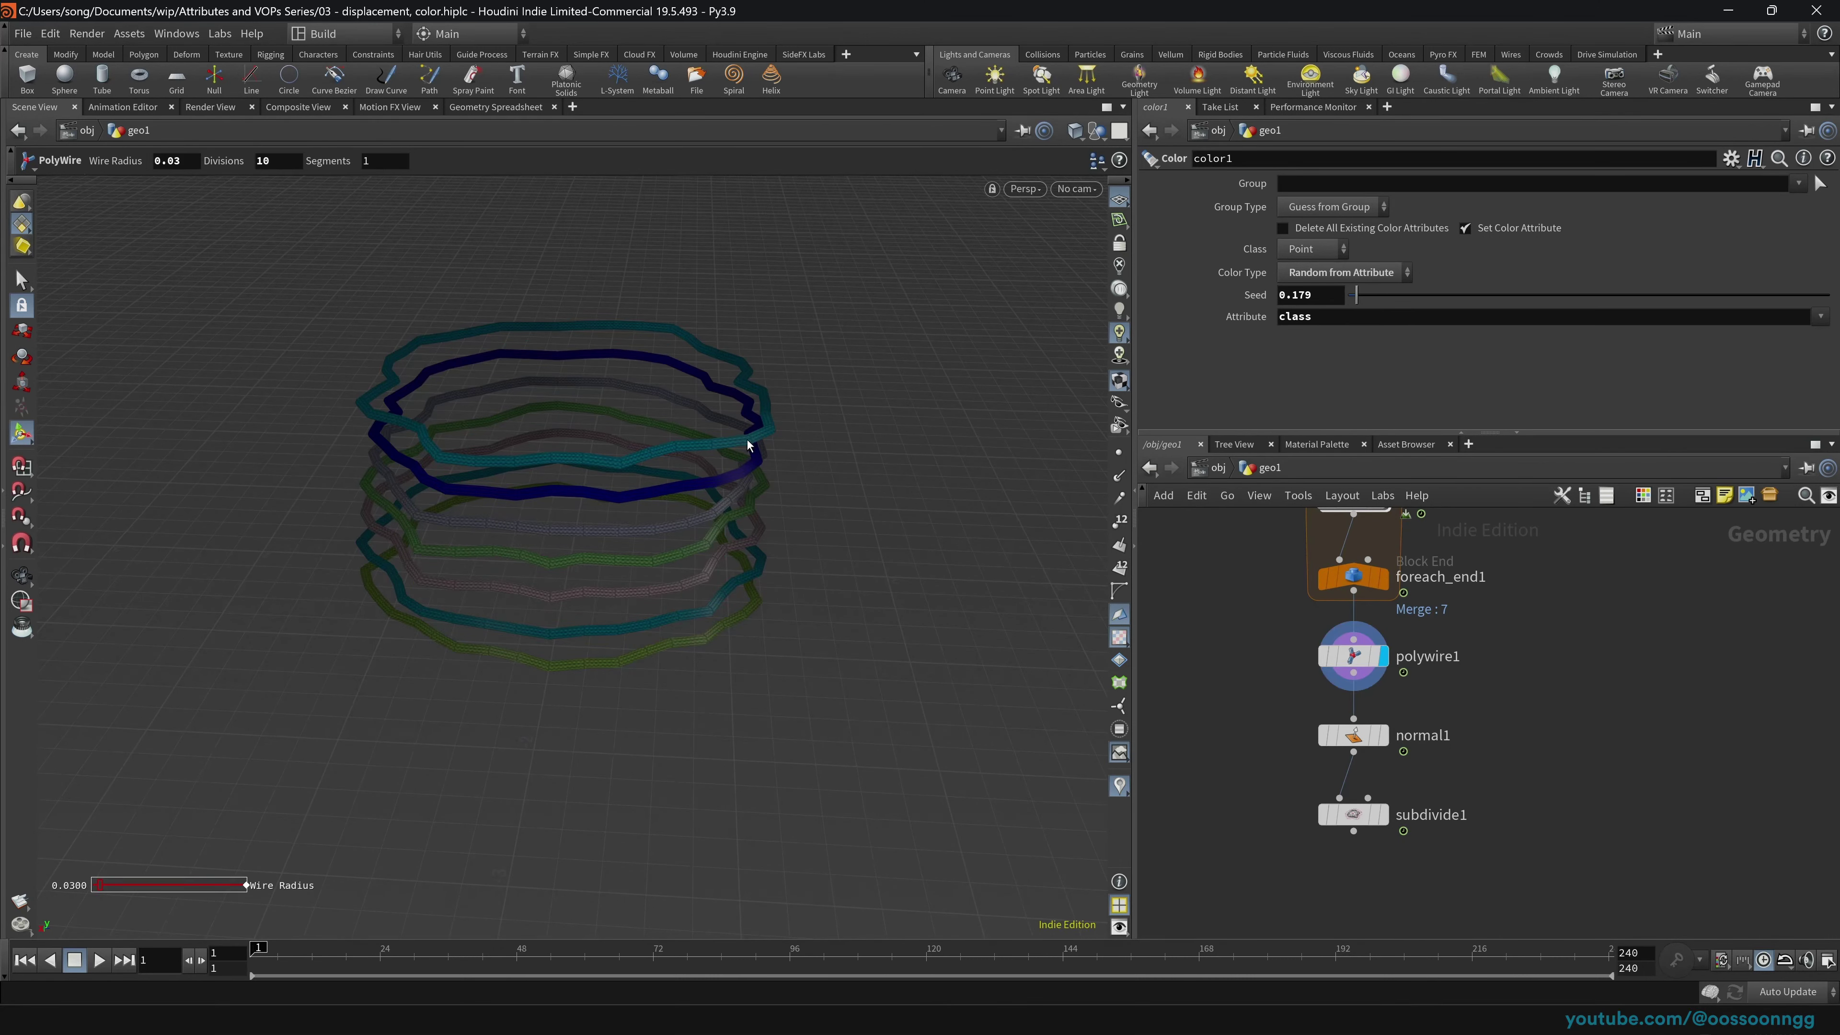
Step: Display the Subdivide node, append a second Normal node with Cusp Angle 180, and bypass the first Normal node
click(1386, 817)
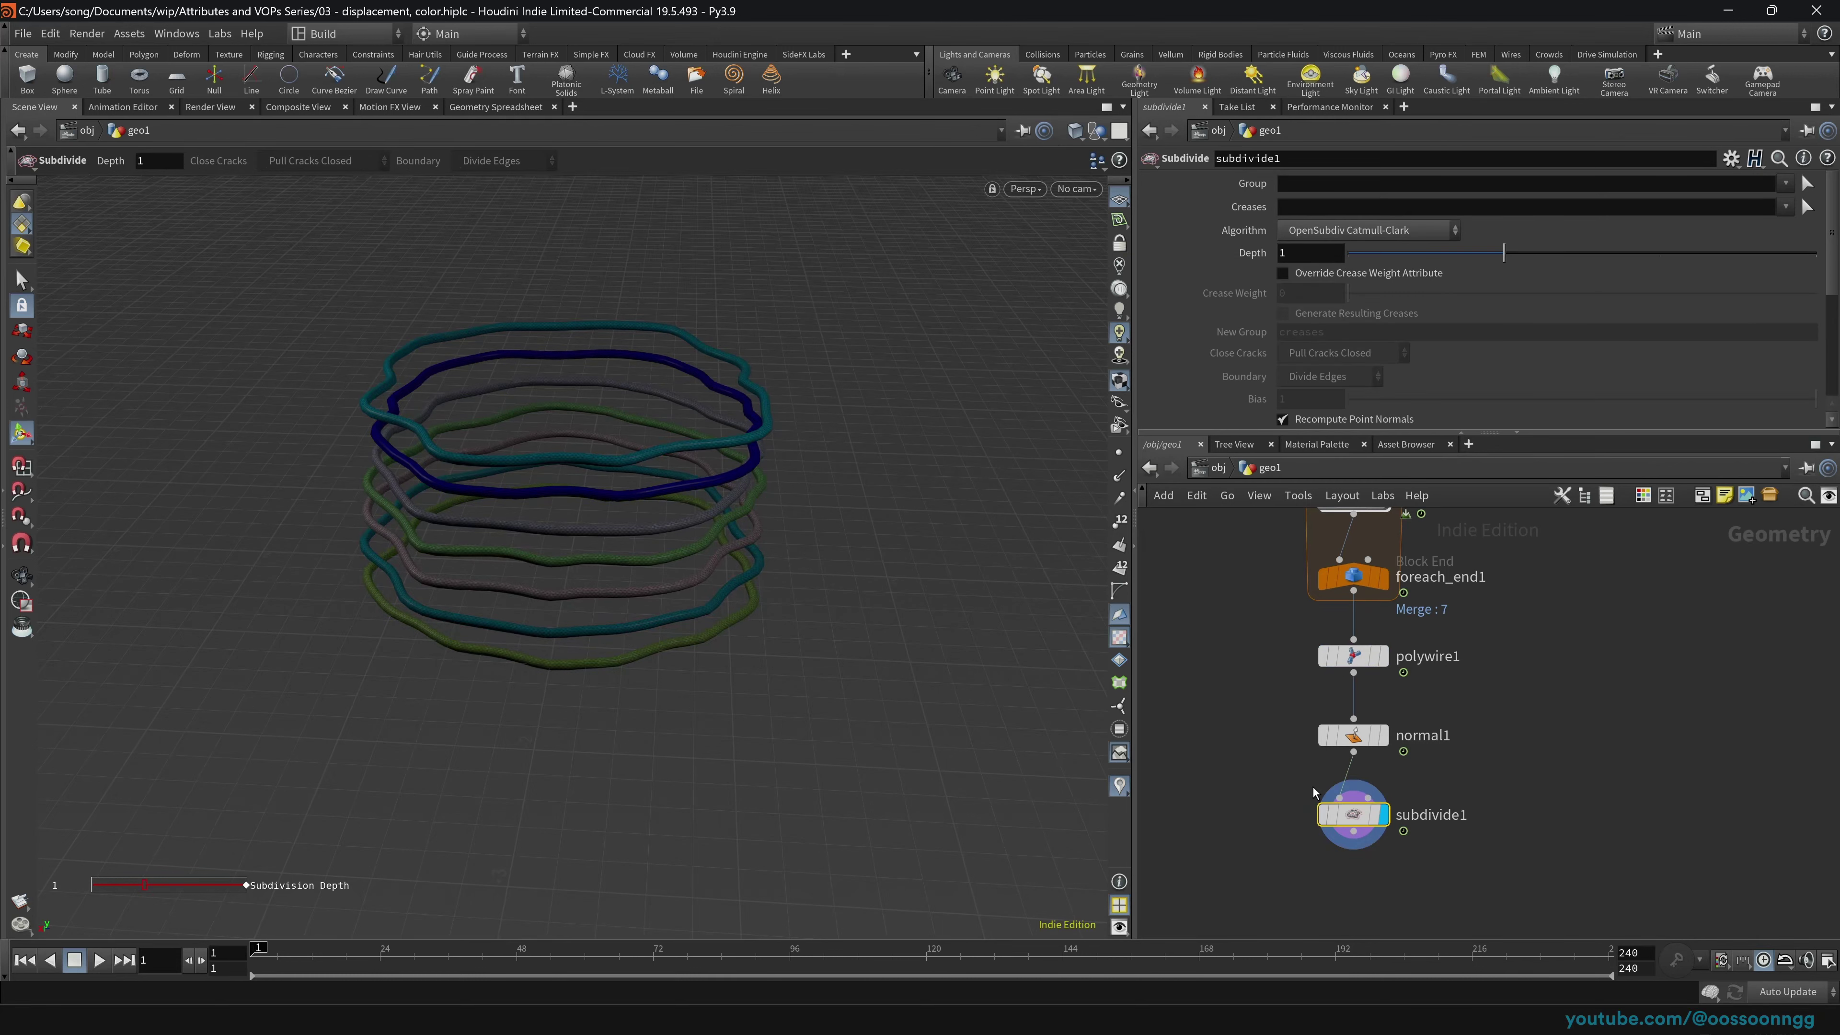
key(Tab)
text(normal)
key(Return)
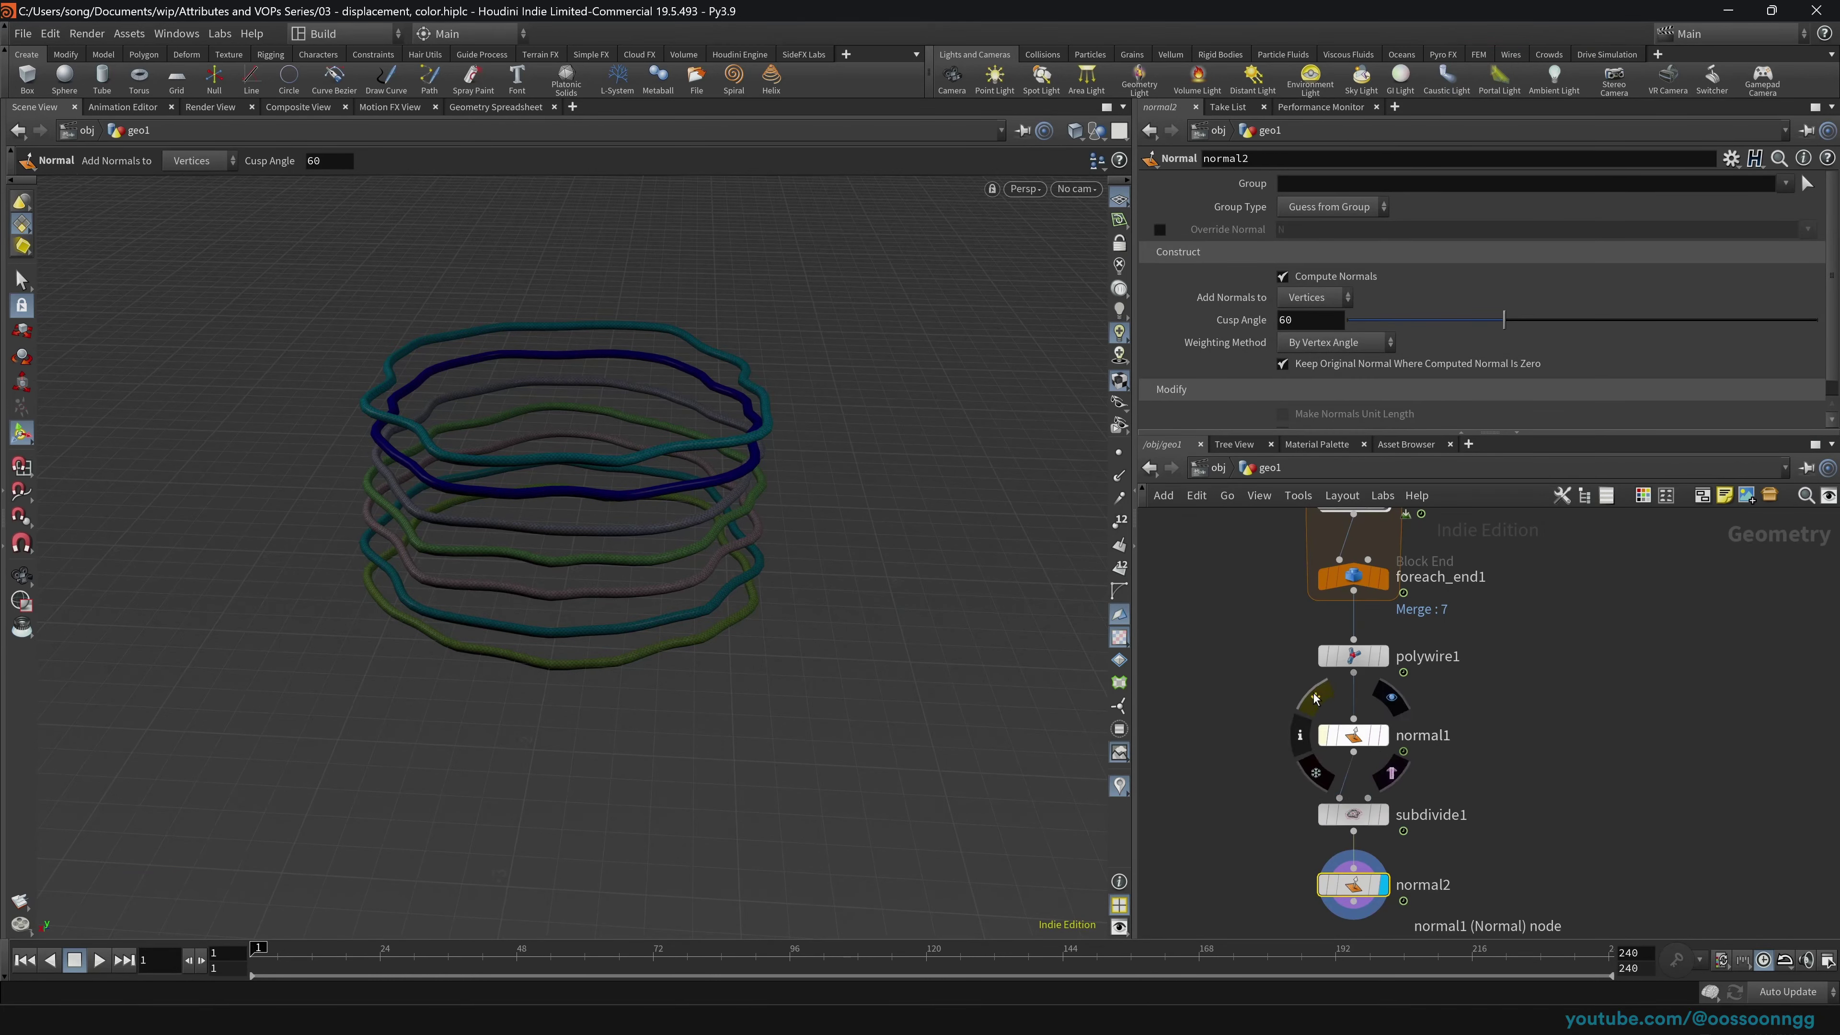
click(1323, 736)
drag(1256, 869, 1467, 922)
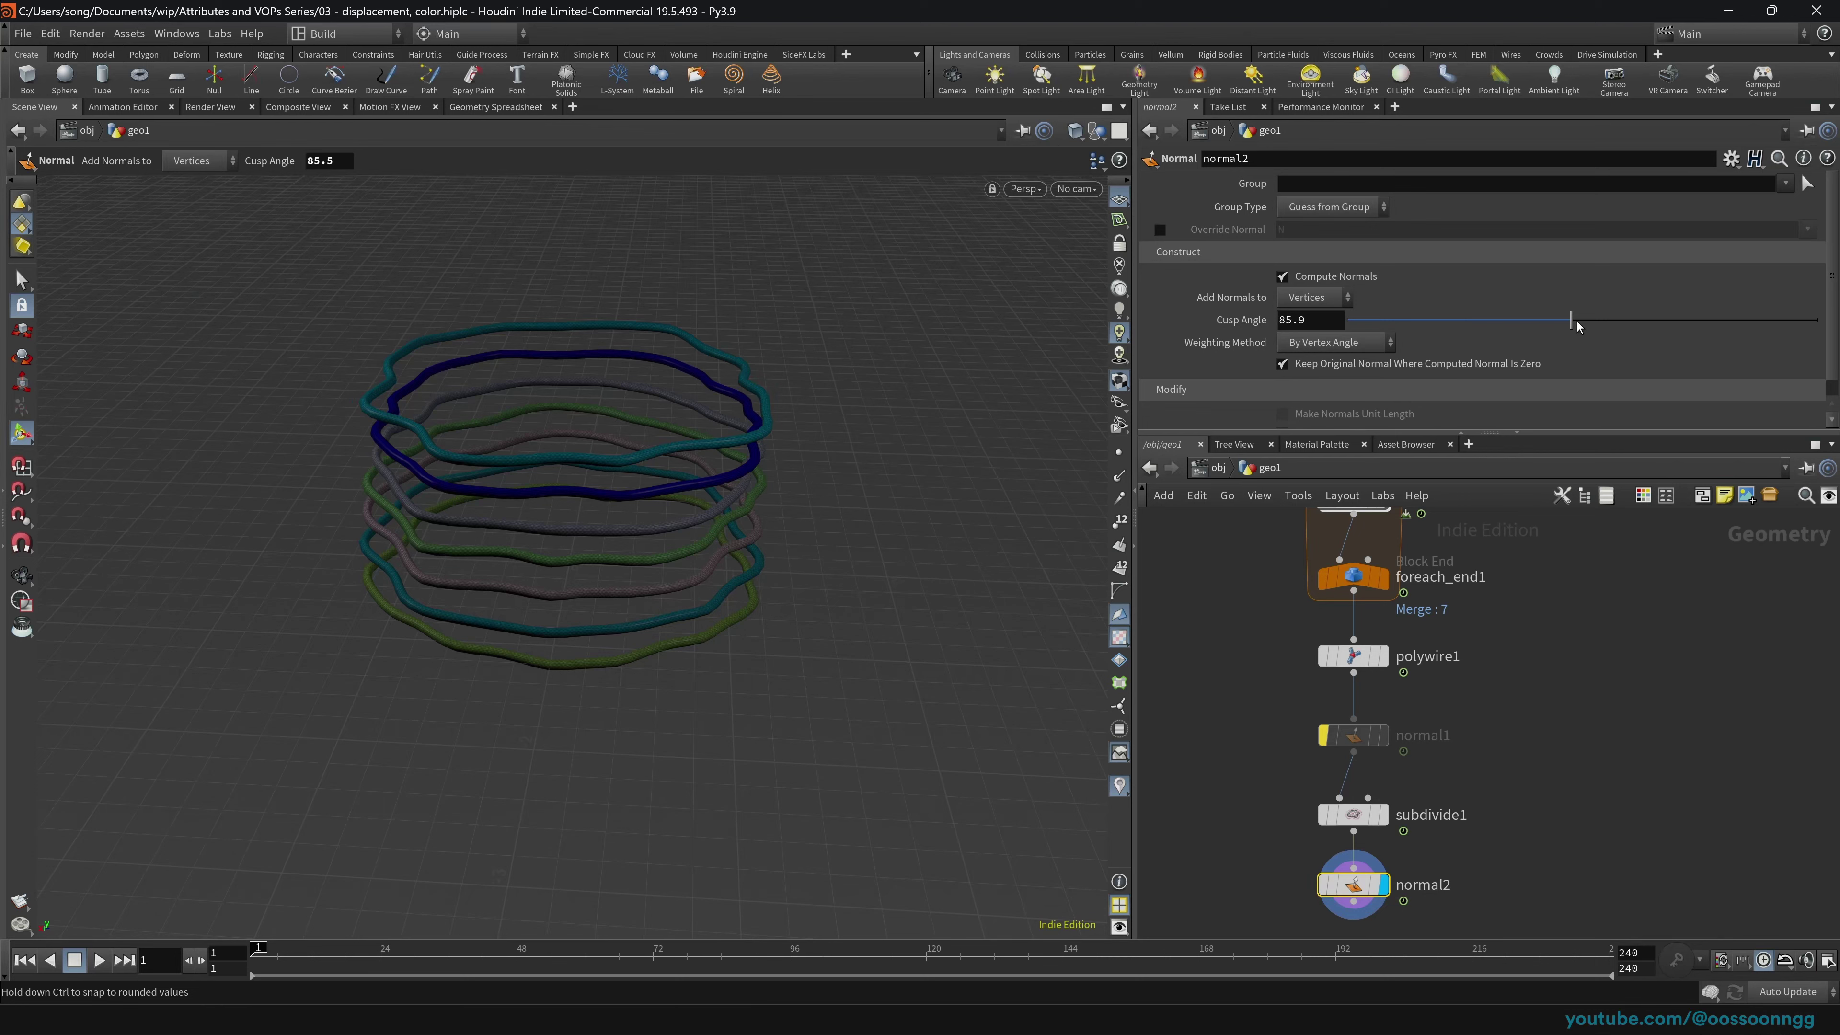
drag(1503, 320, 1814, 319)
Step: Increase the Subdivide node's Depth and reselect the final Normal node
drag(1245, 821, 1401, 835)
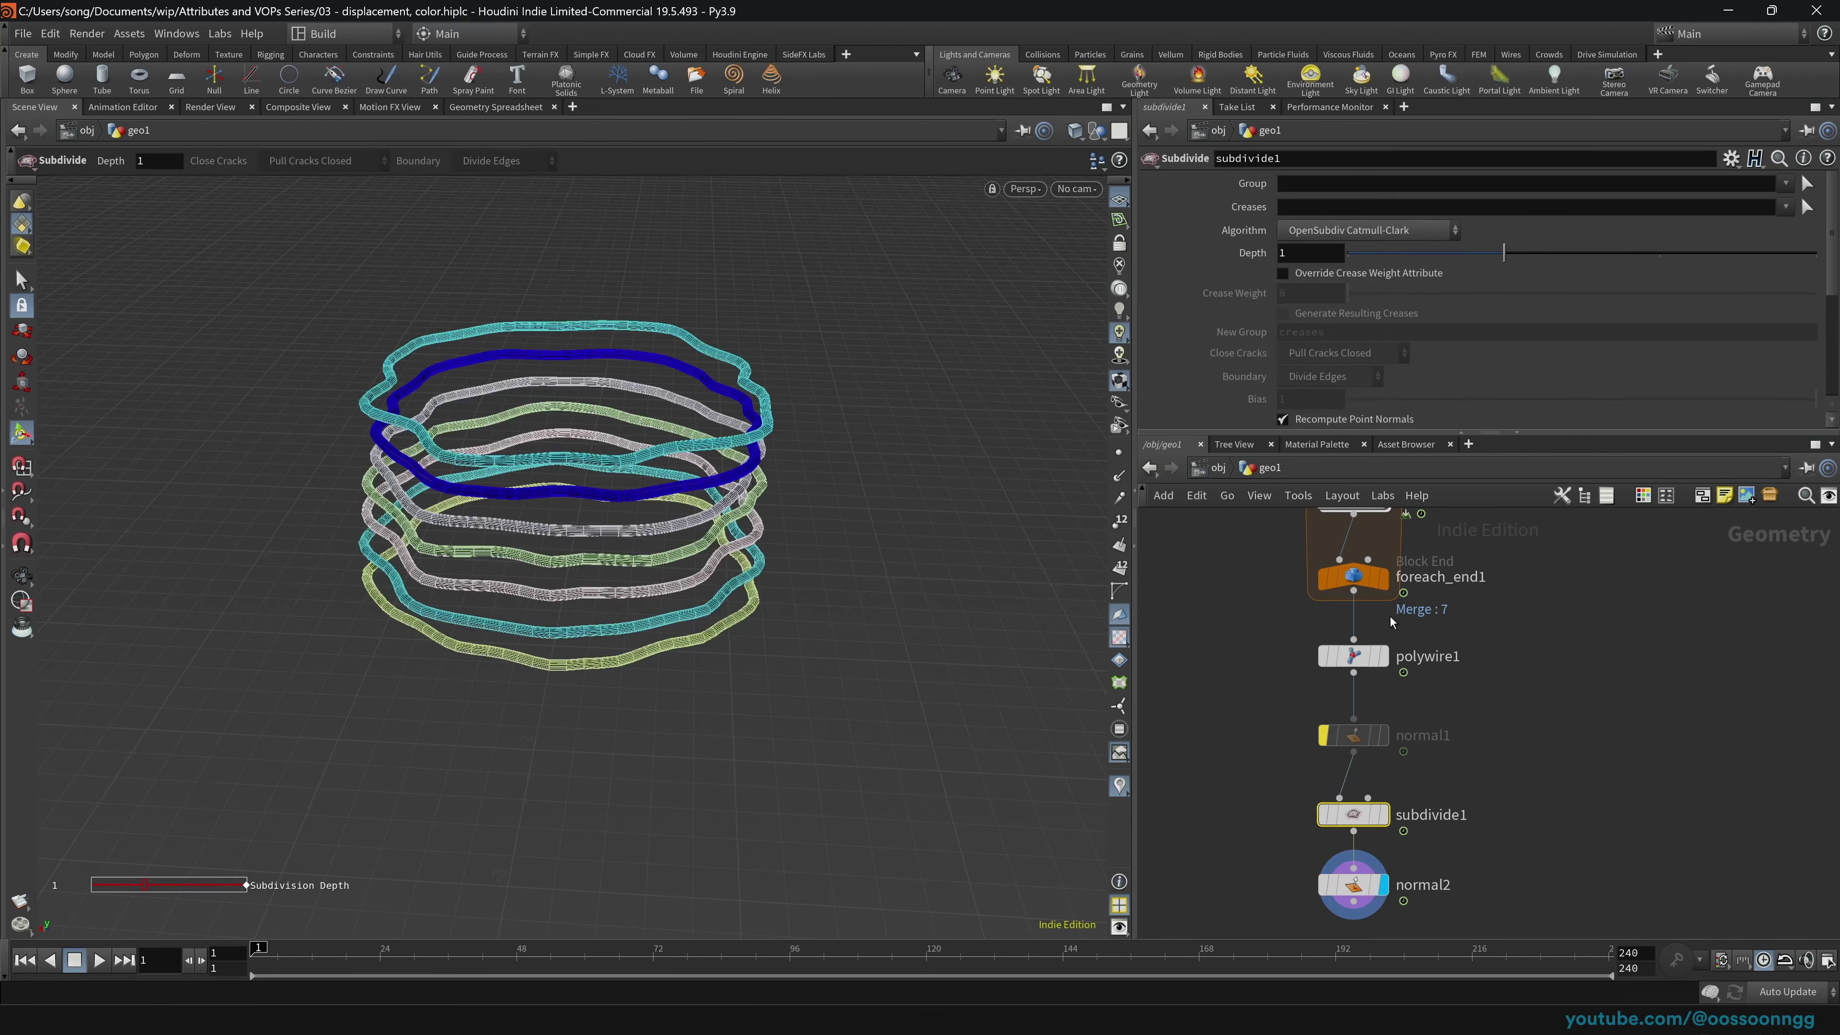
click(1655, 253)
drag(1253, 866, 1430, 936)
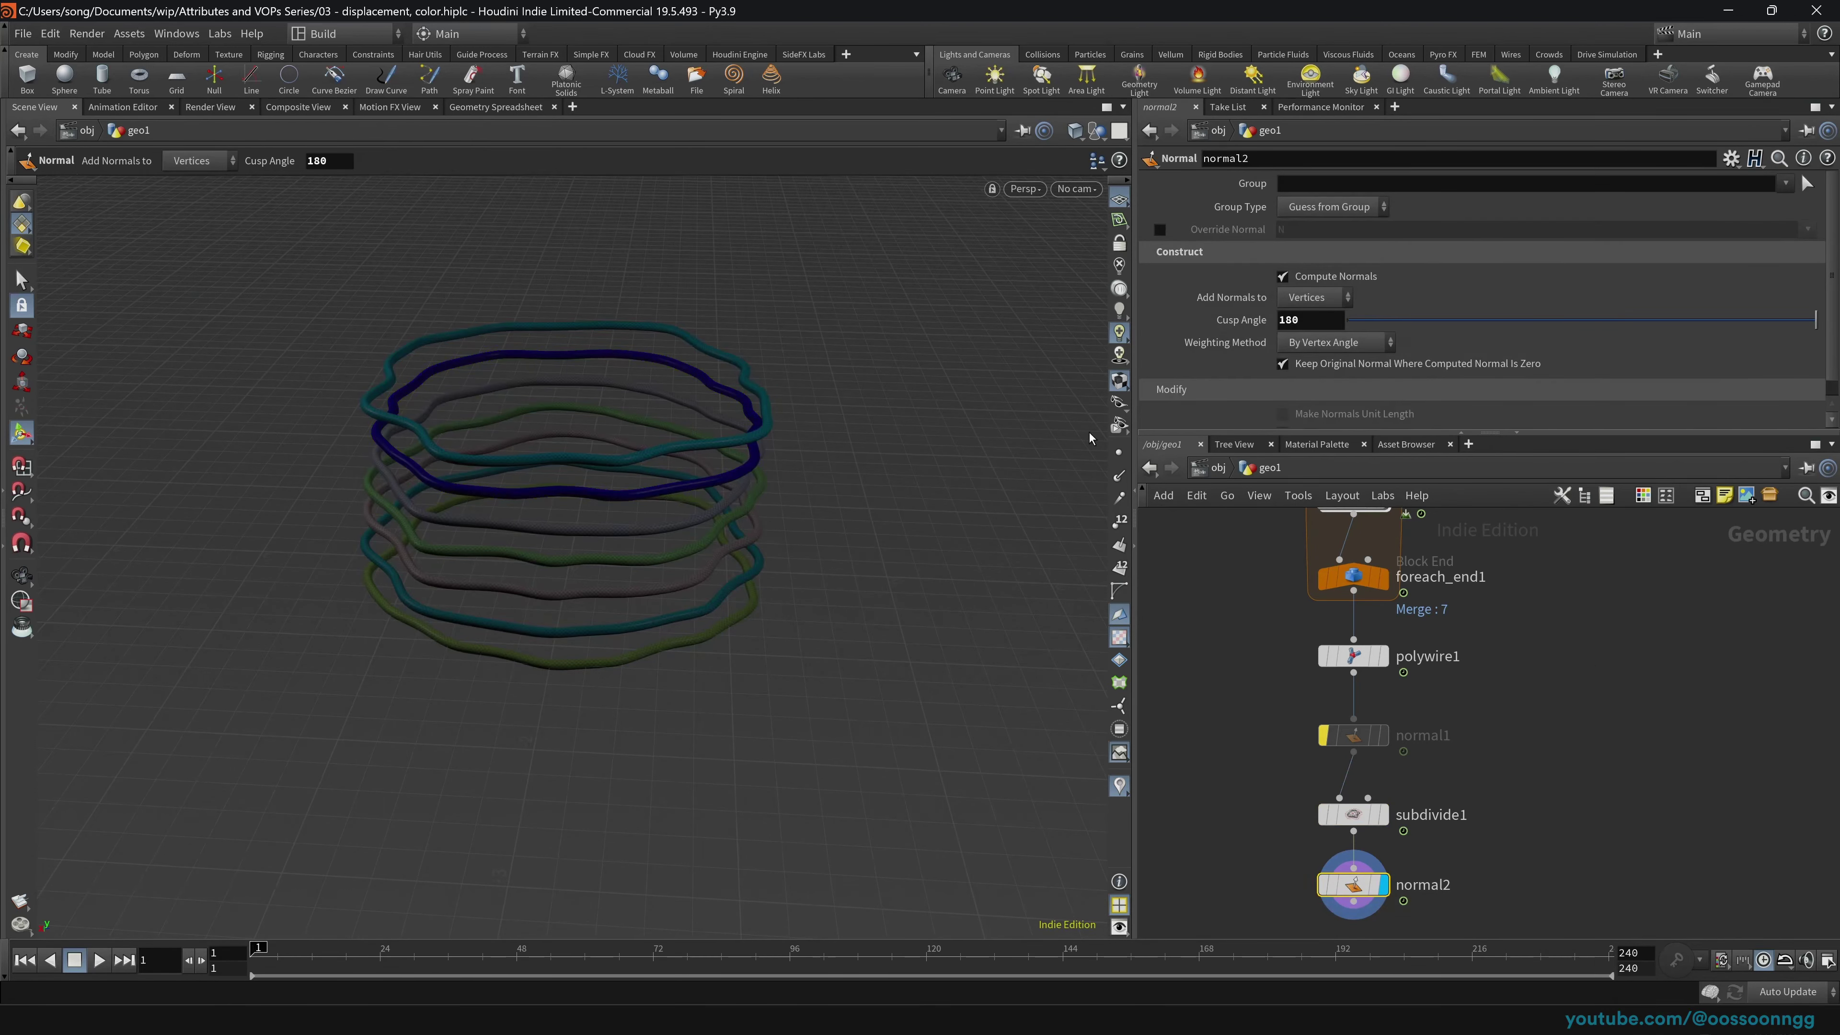
Step: At object level, create a new Principled Shader in the Material Palette and assign it to the colored rings
key(u)
alt+drag(623, 464, 753, 536)
click(1295, 444)
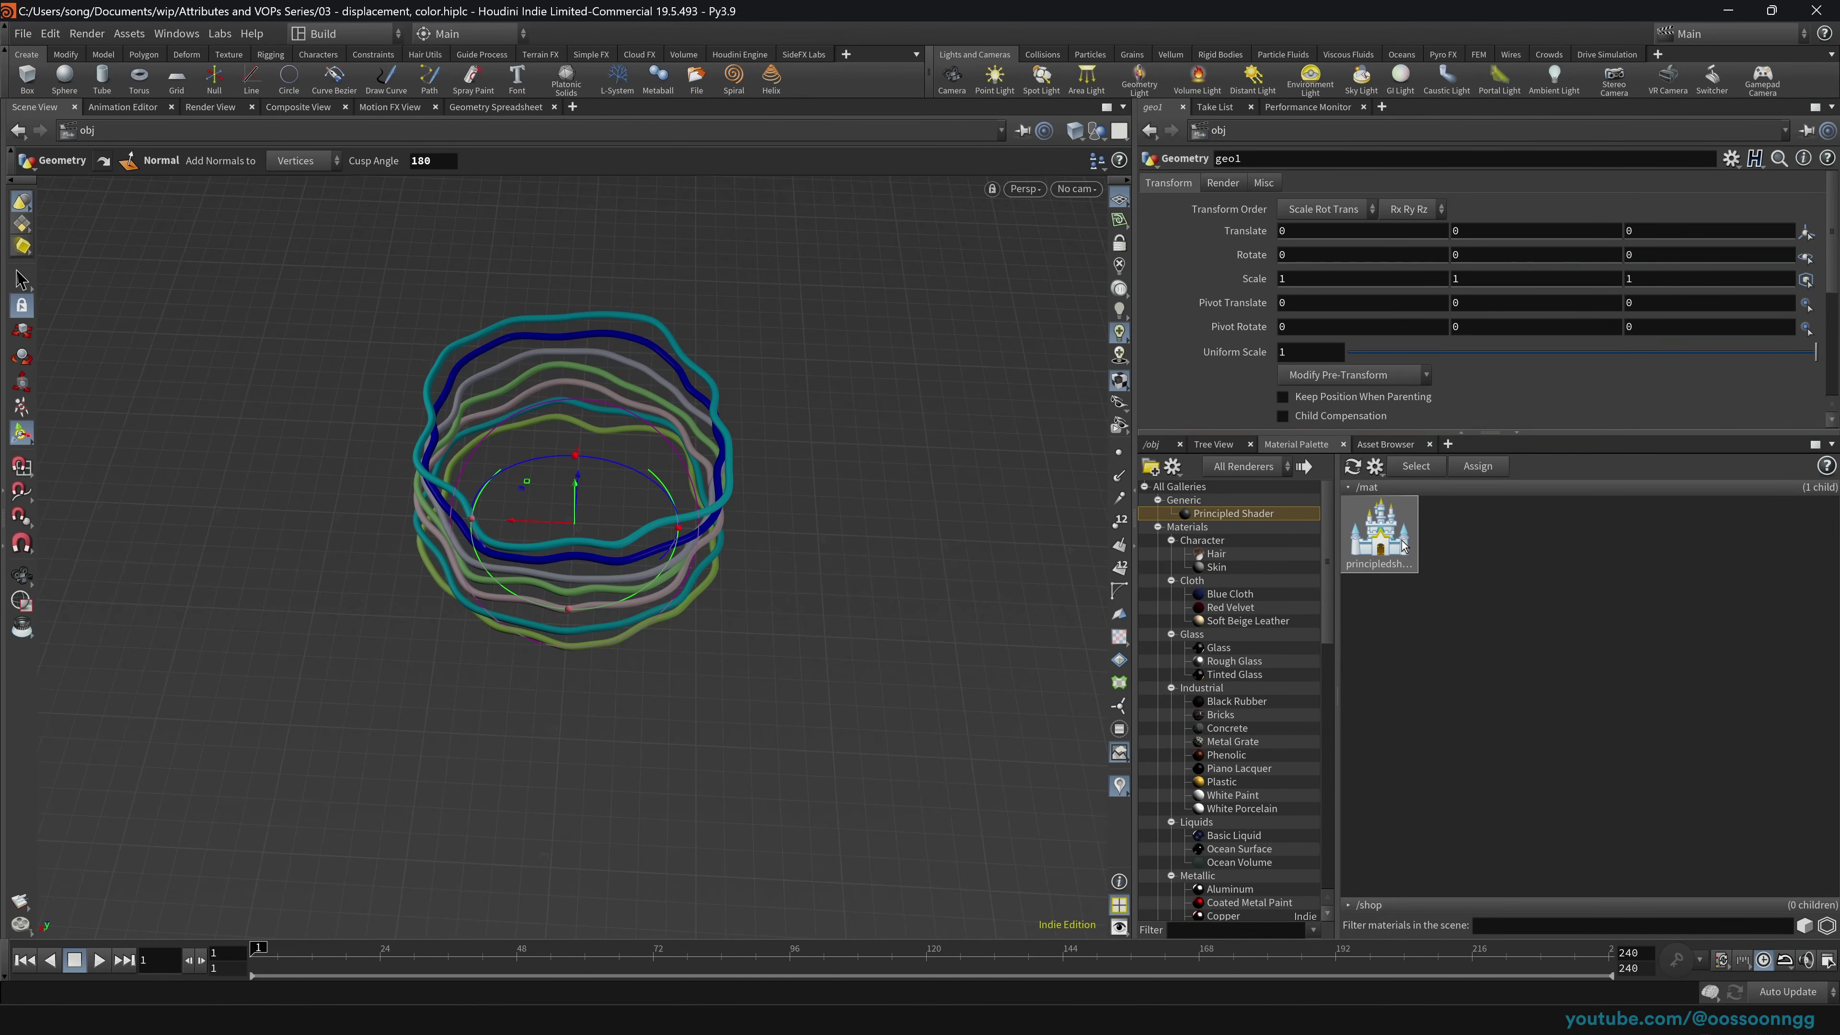
click(1378, 533)
drag(1263, 526, 1198, 504)
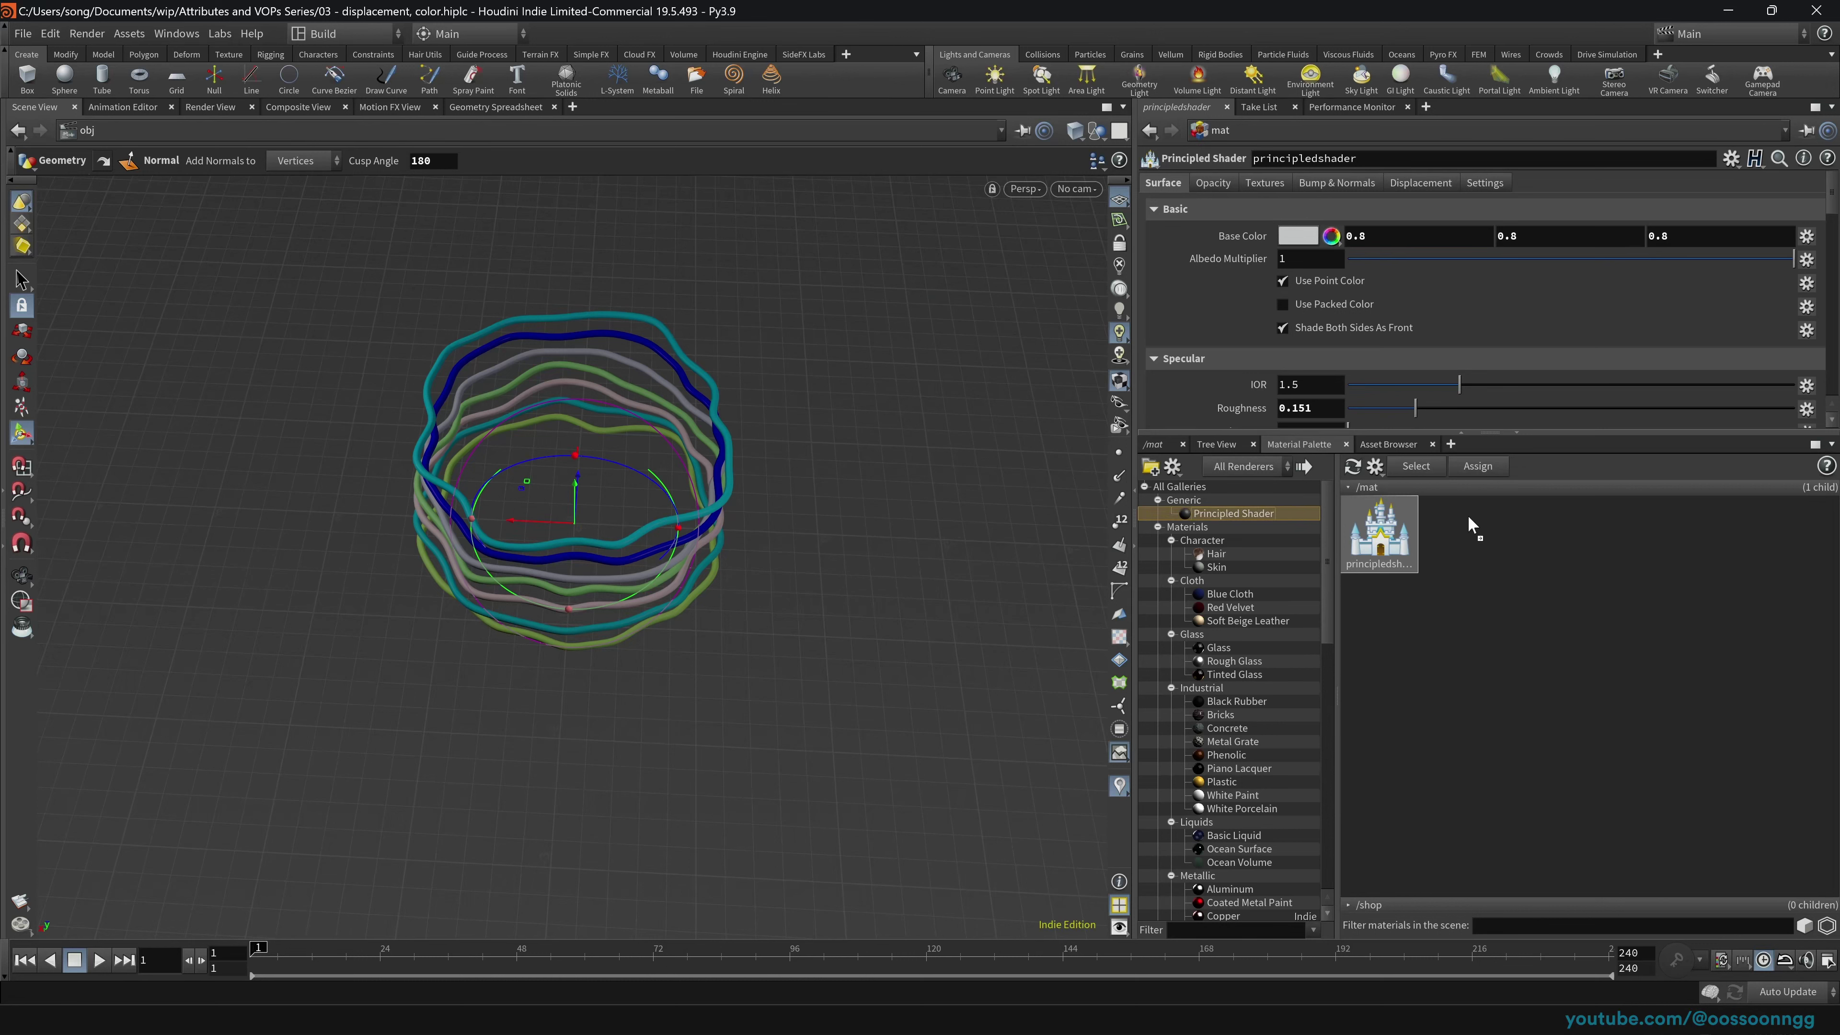
drag(1518, 526, 730, 500)
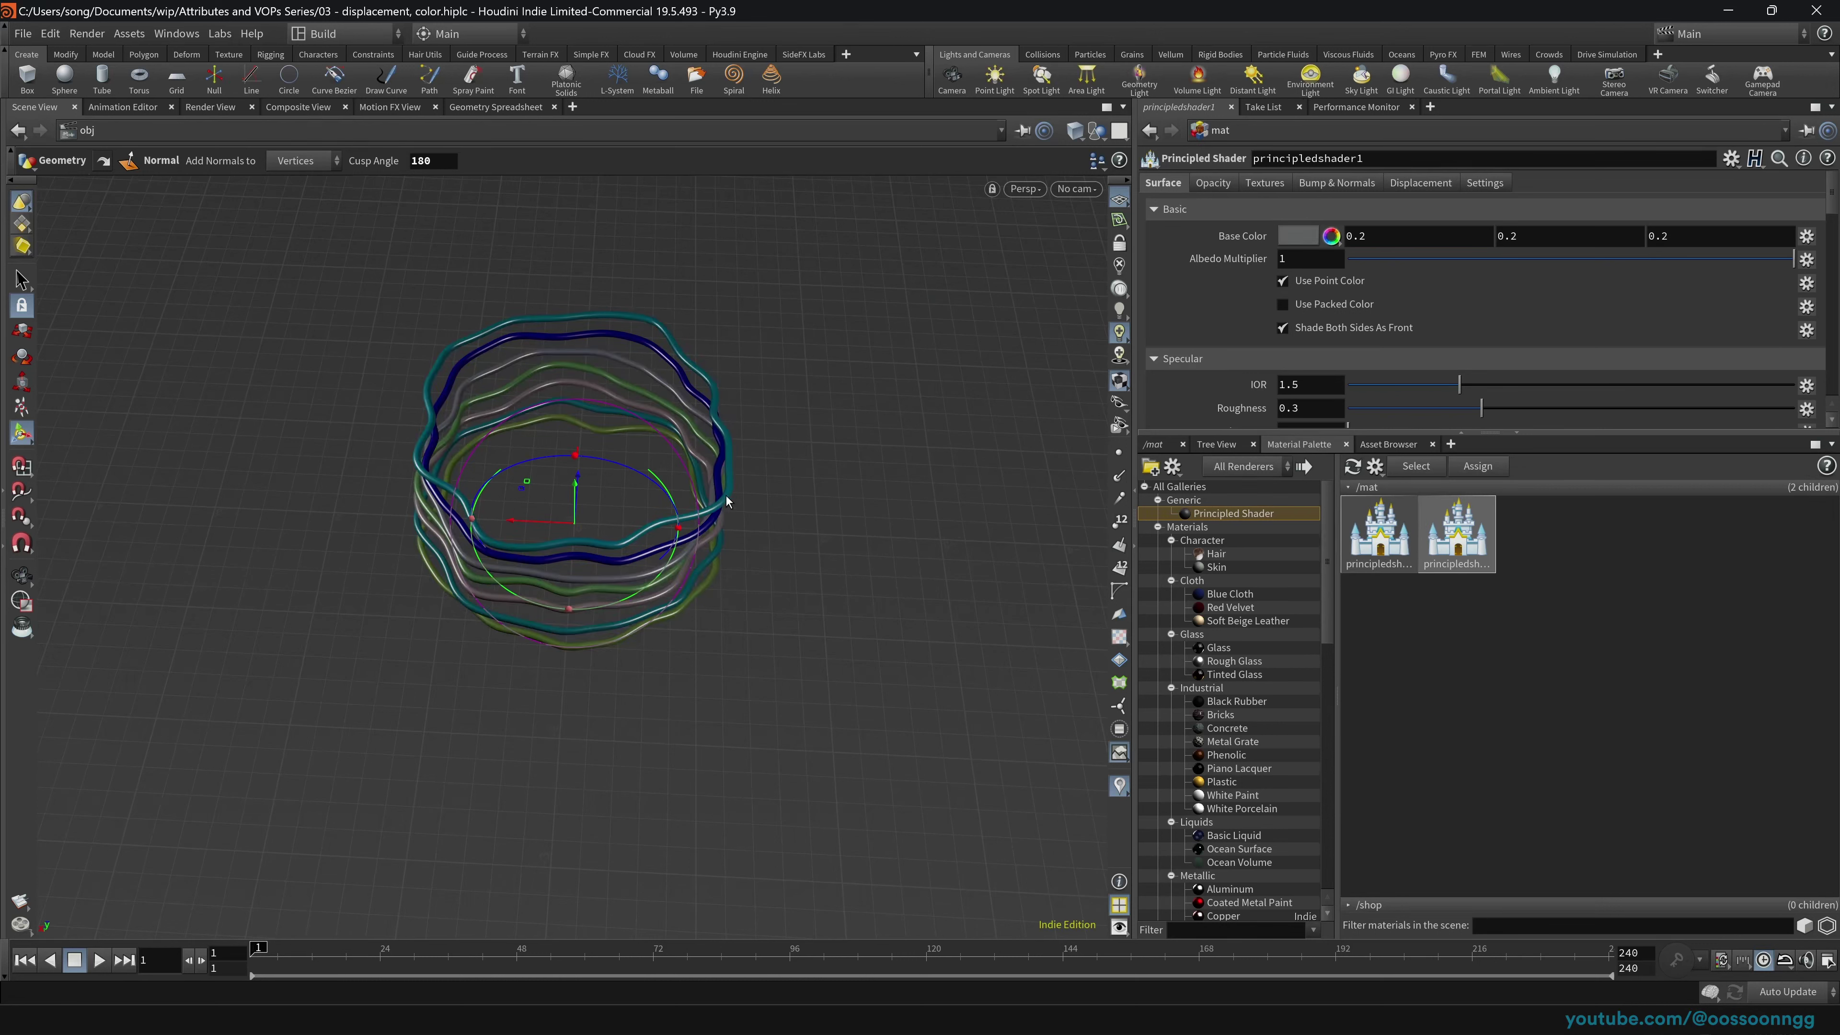
Step: Set the new shader's Base Color to 1, 1, 1 and its specular Roughness to 0.132
middle_drag(1209, 233, 1289, 239)
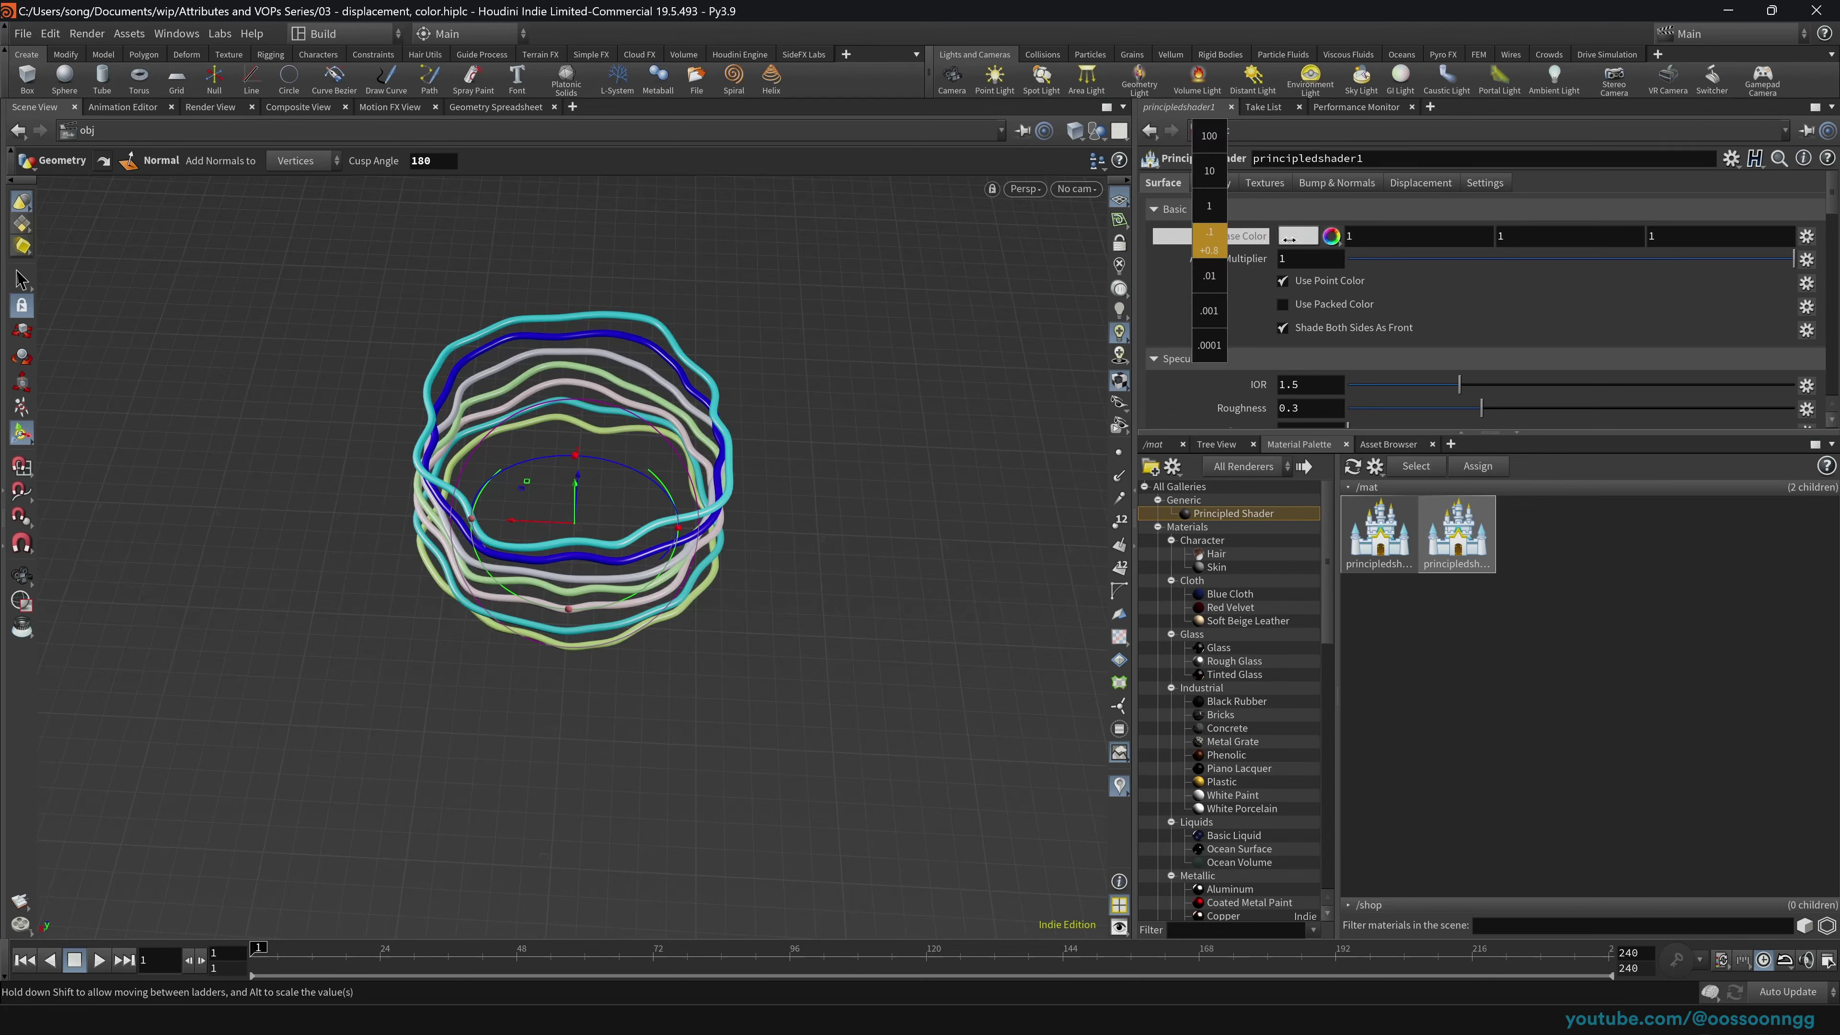
scroll(1200, 303, down, 3)
drag(1483, 338, 1405, 355)
Step: Return the network view to the obj level and play the animation of the shaded rings
click(1154, 444)
click(1219, 467)
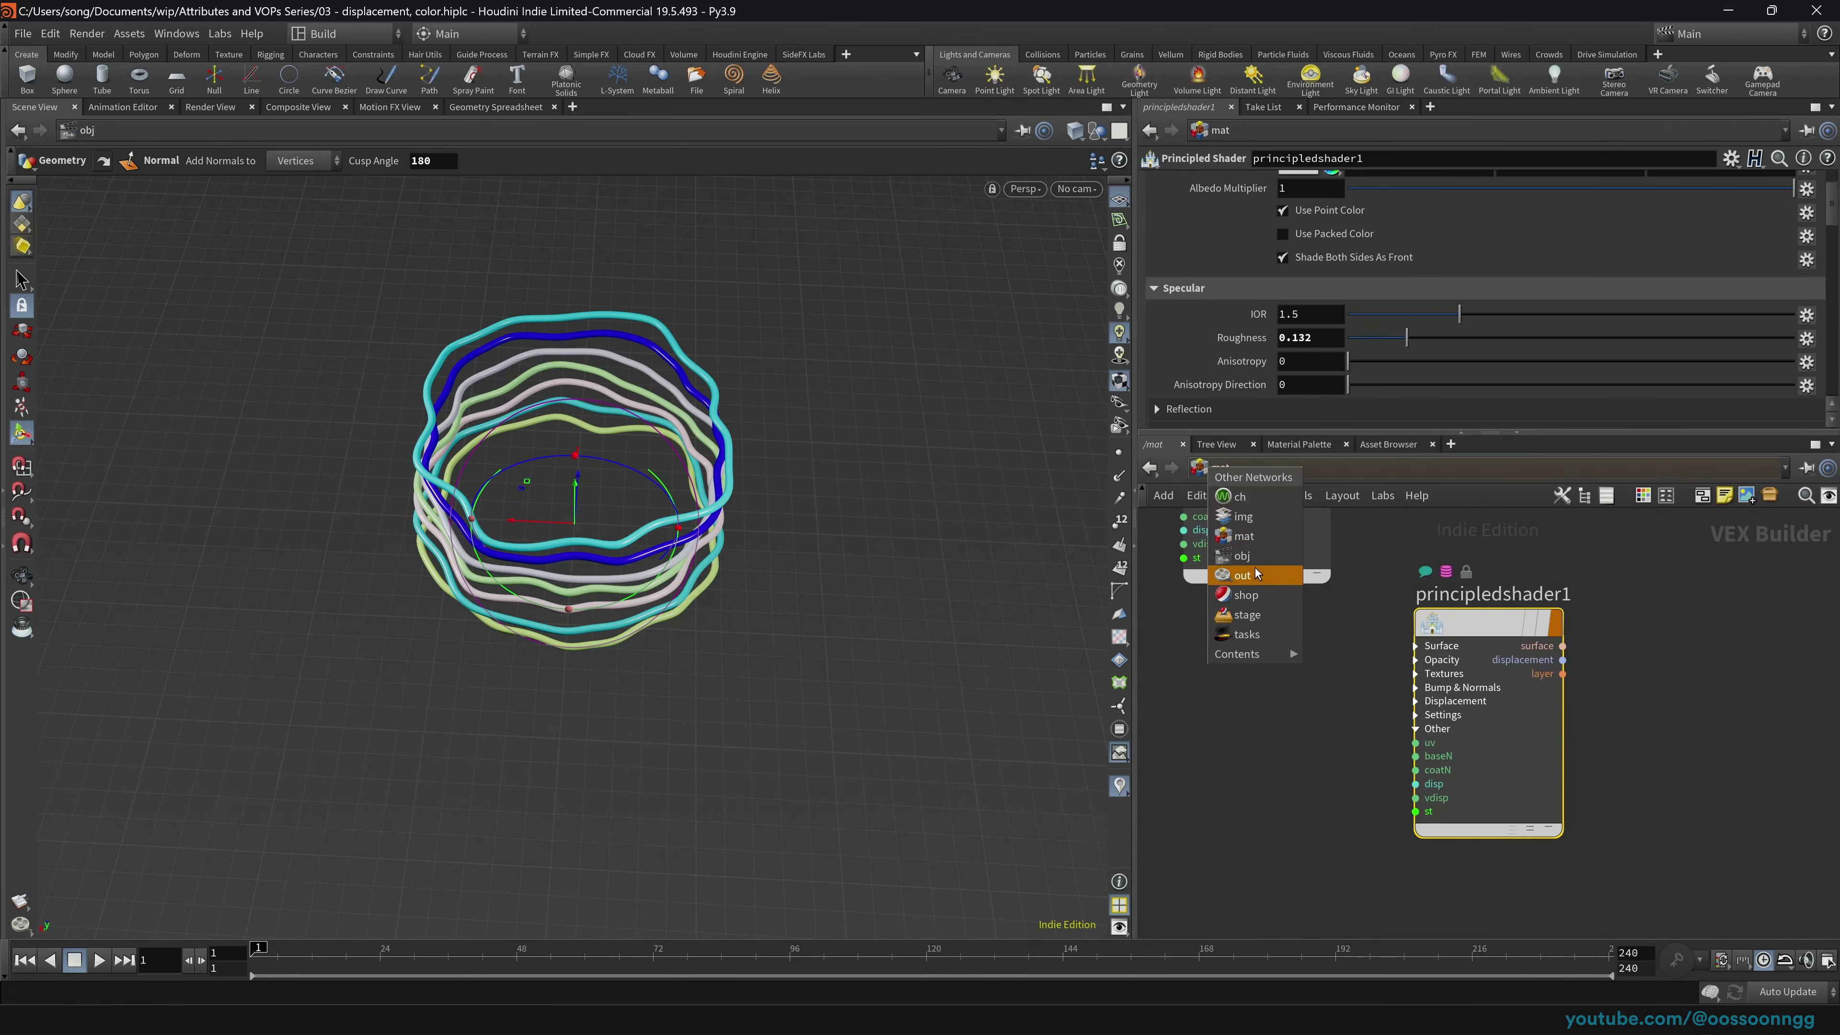
click(1241, 555)
click(108, 961)
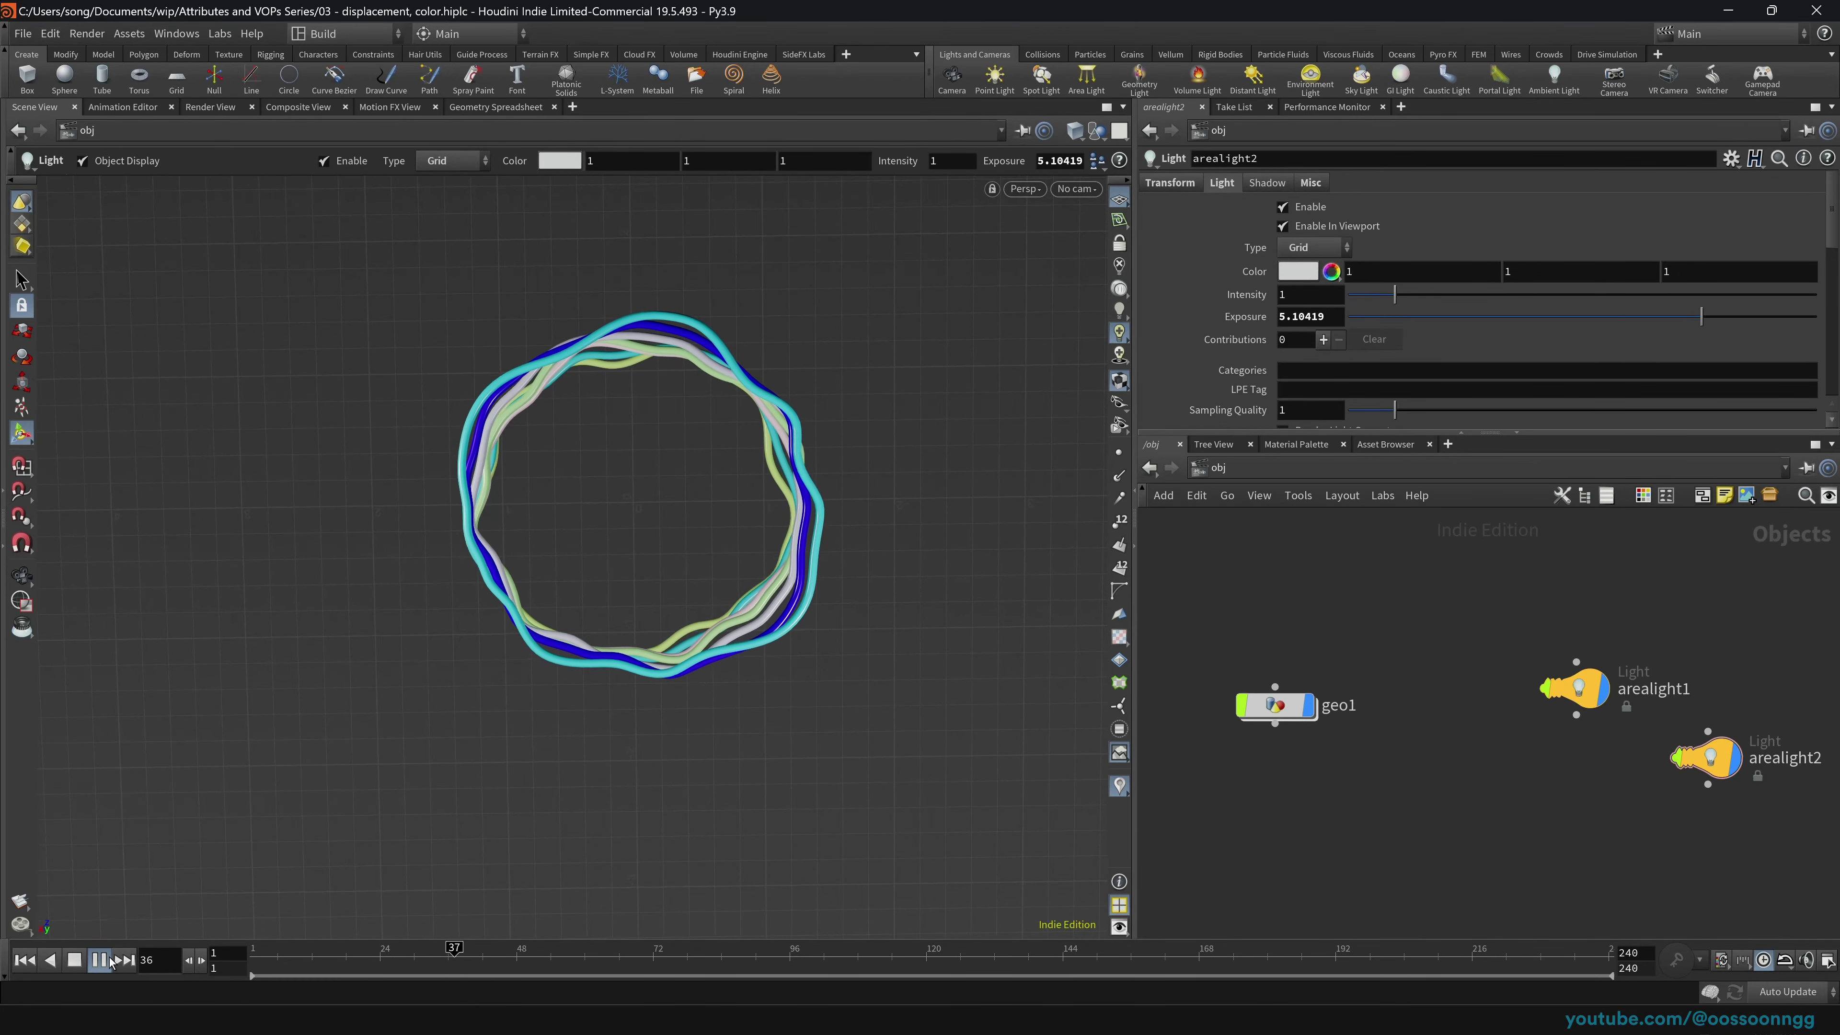
Step: Stop playback, enter geo1 and display the PolyFrame node's circle with its point normals to examine their directions
click(73, 959)
double_click(1275, 705)
middle_drag(1196, 629, 1260, 838)
drag(1230, 587, 1451, 524)
drag(1211, 633, 1442, 589)
click(1356, 609)
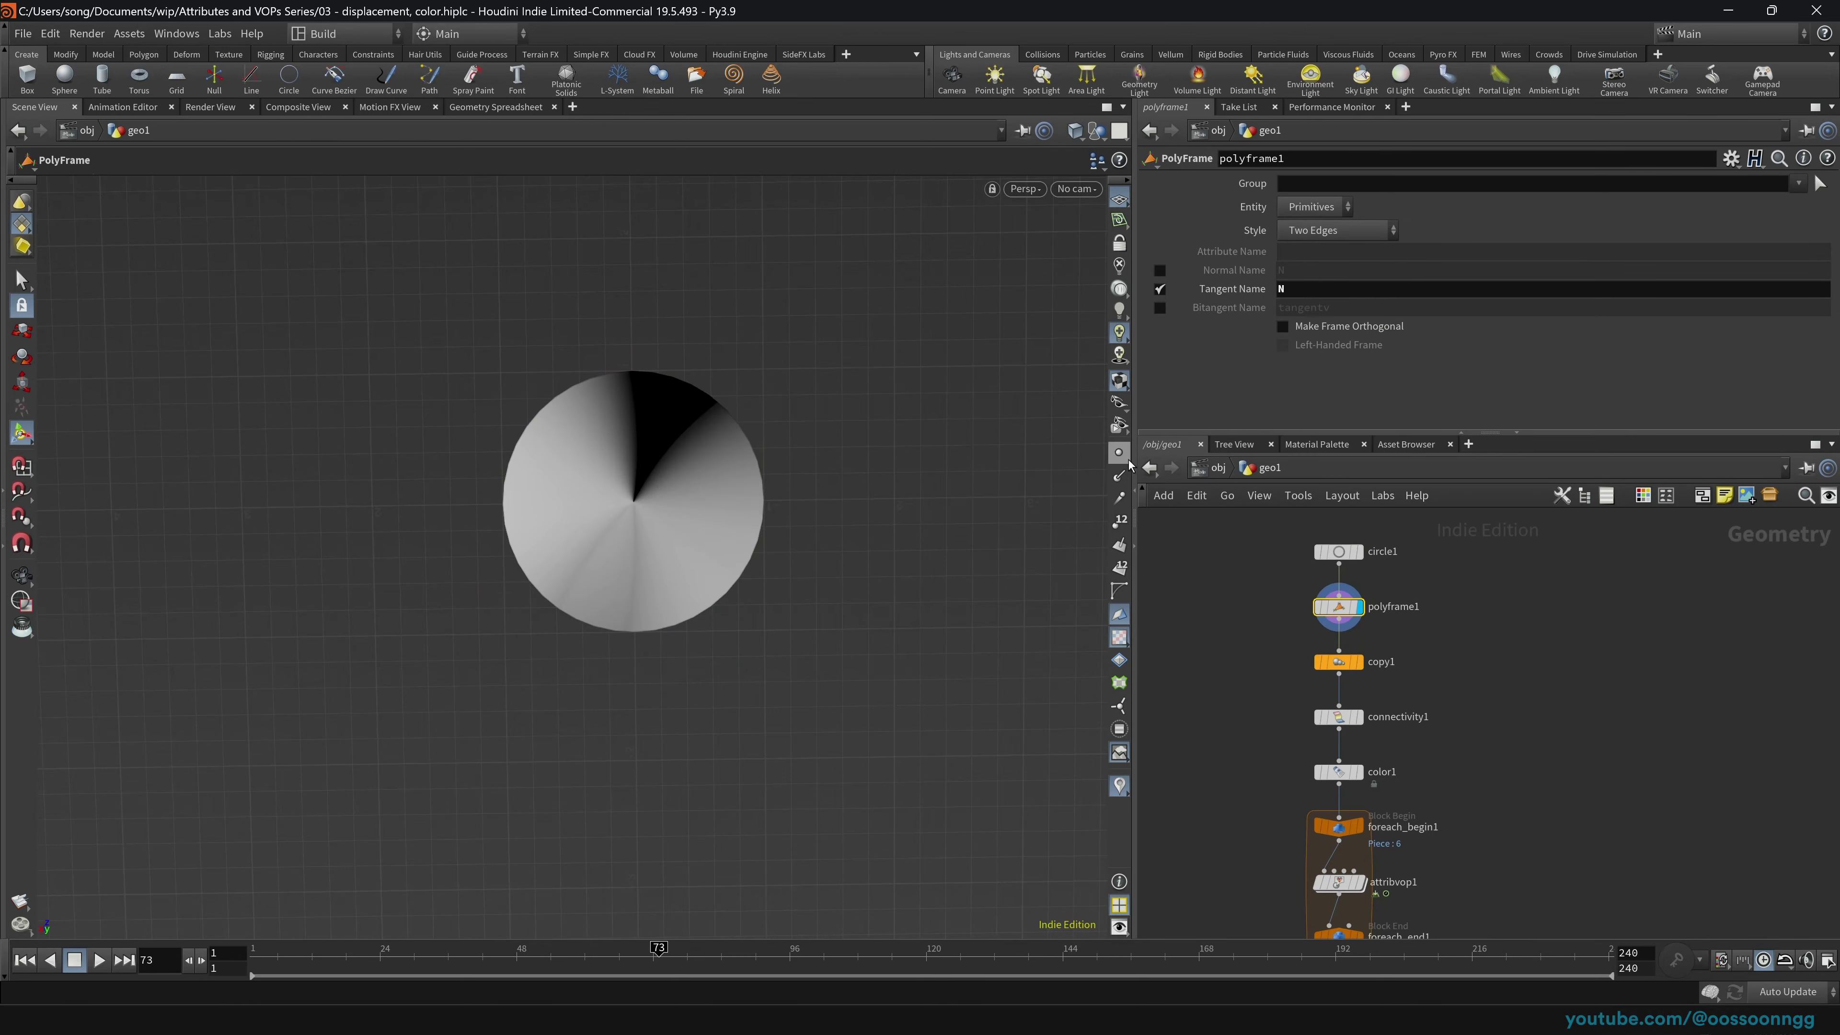
scroll(684, 581, up, 5)
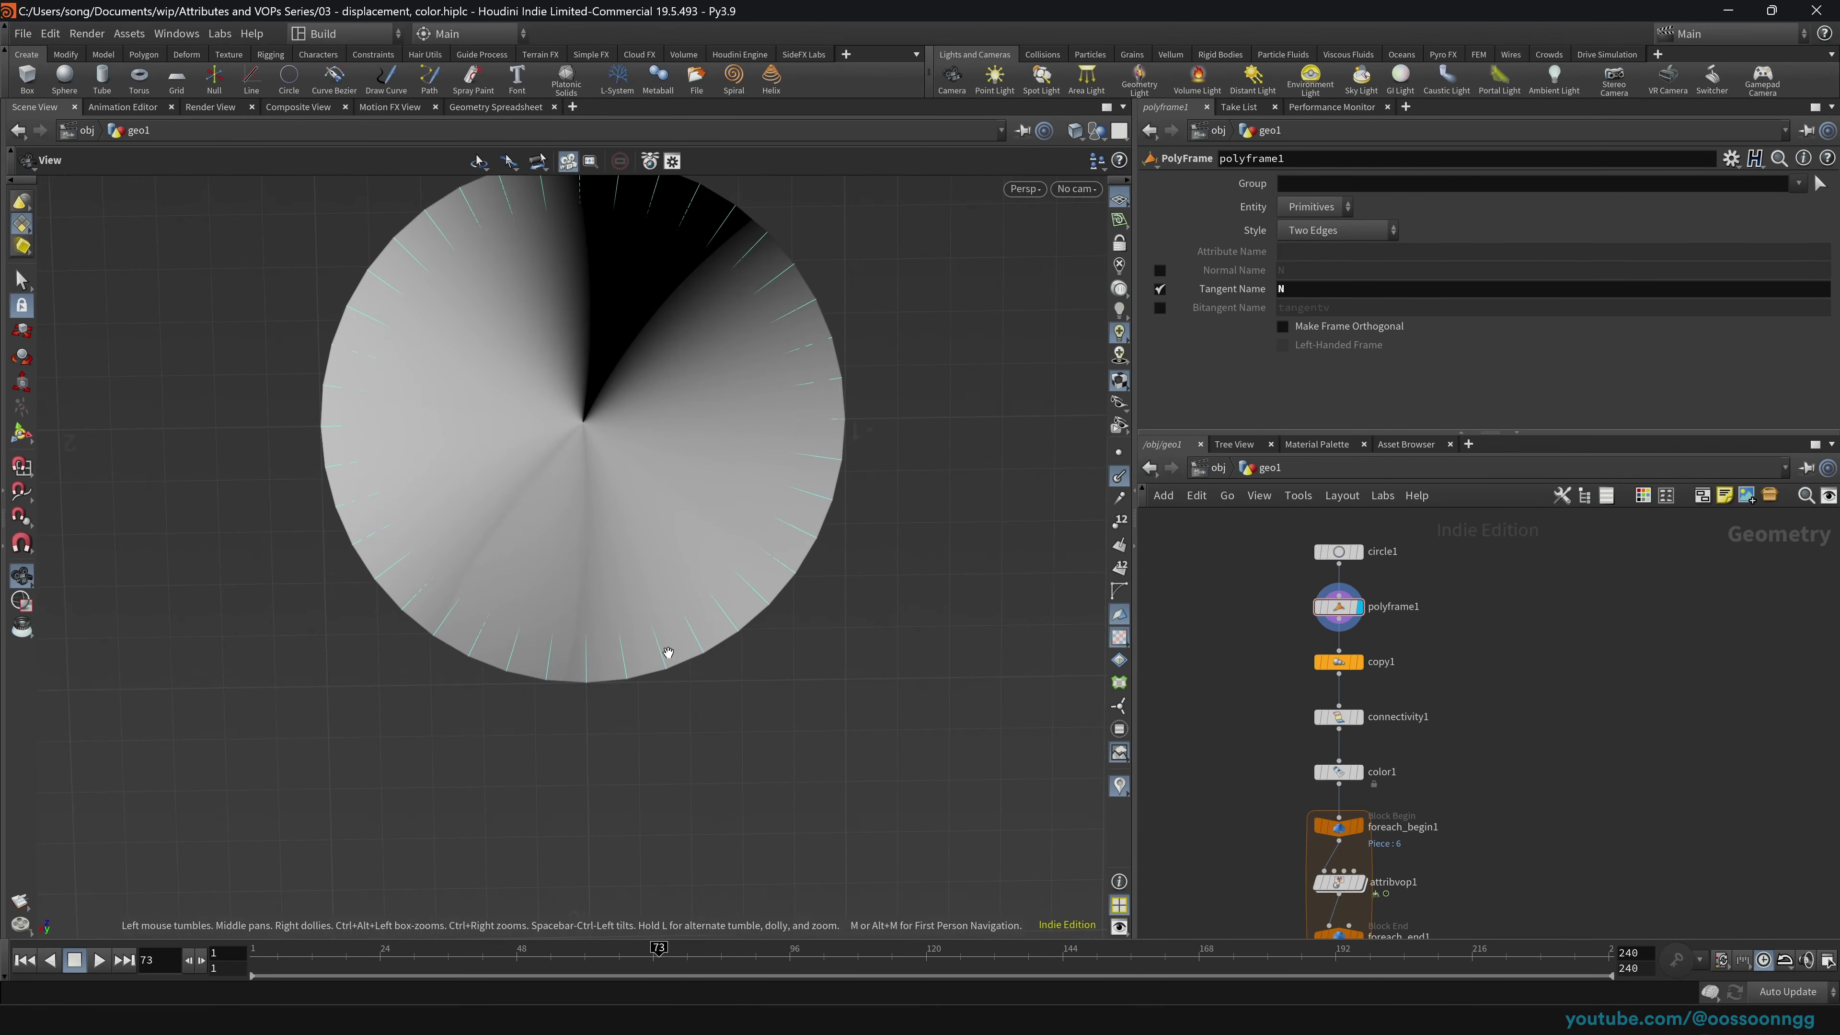
alt+drag(665, 657, 669, 565)
Step: Review the Copy and Transform settings and display the stacked circles through the Connectivity node
click(1339, 662)
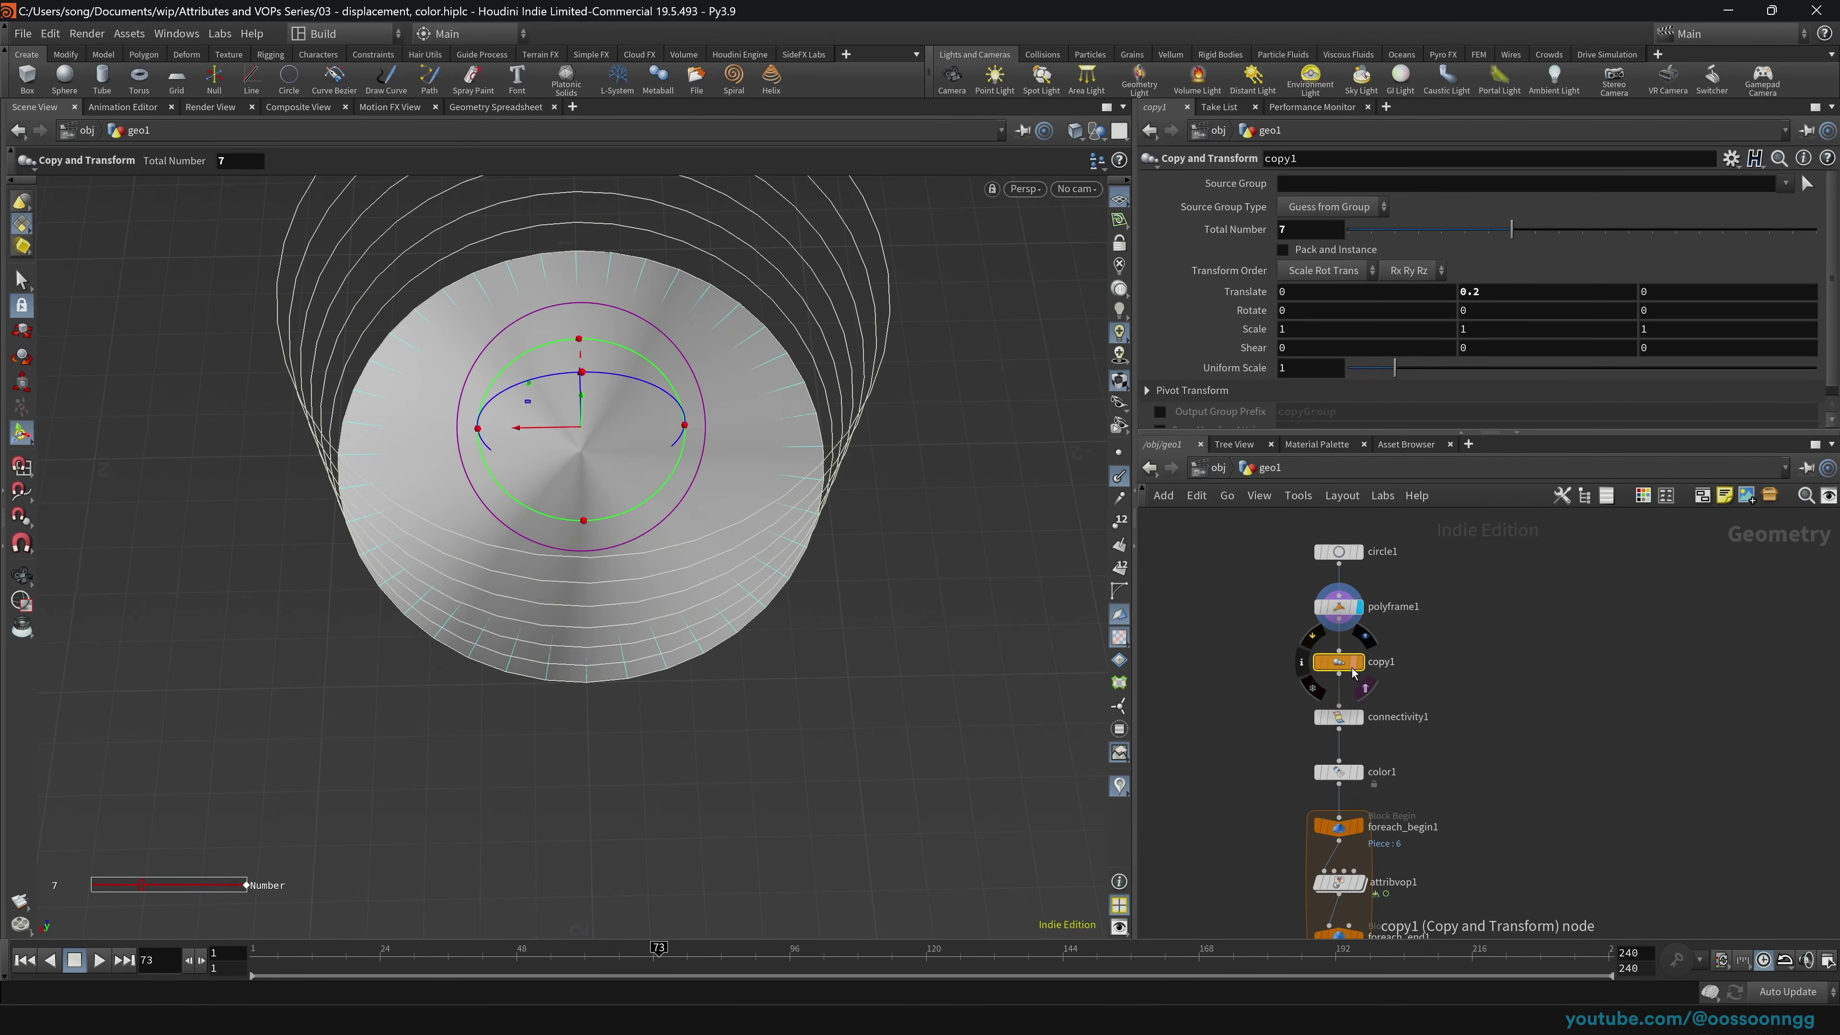
middle_drag(1255, 745, 1244, 660)
click(1349, 578)
alt+right_drag(726, 533, 581, 539)
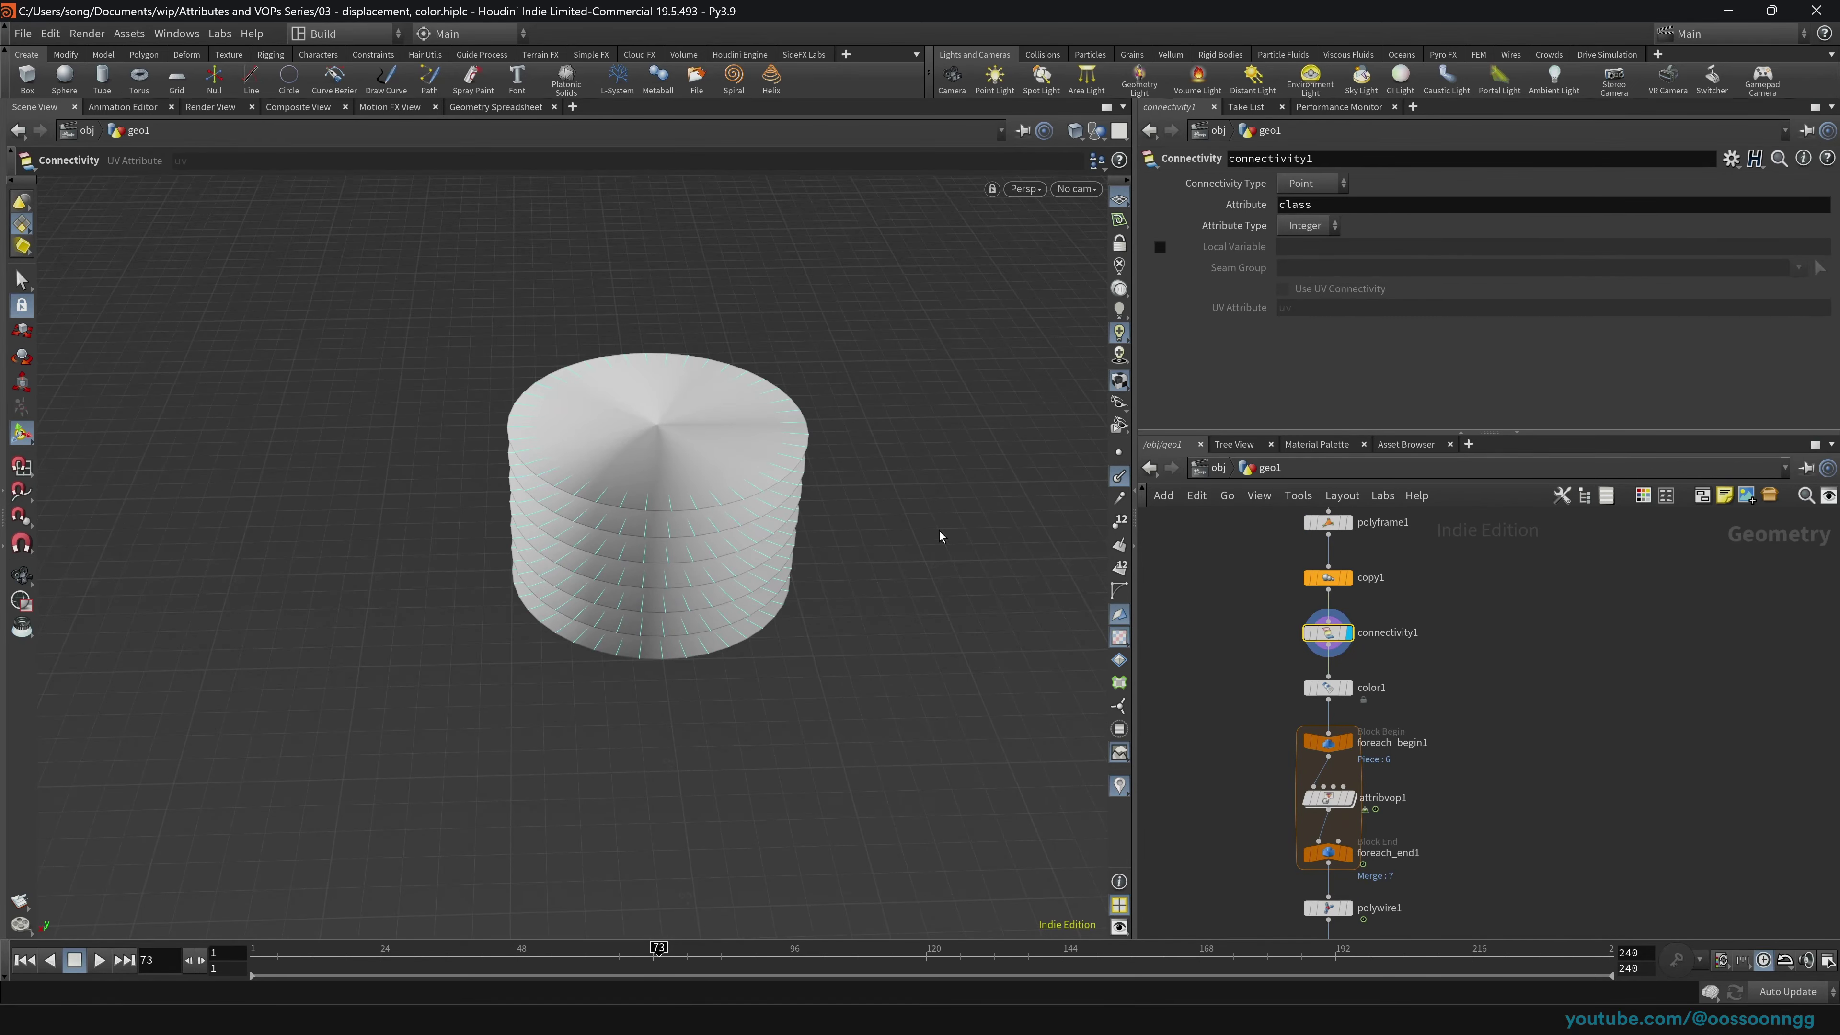
Step: Display the Color node and compare its Random from Attribute settings with the Connectivity node's class attribute
click(1328, 687)
click(1350, 688)
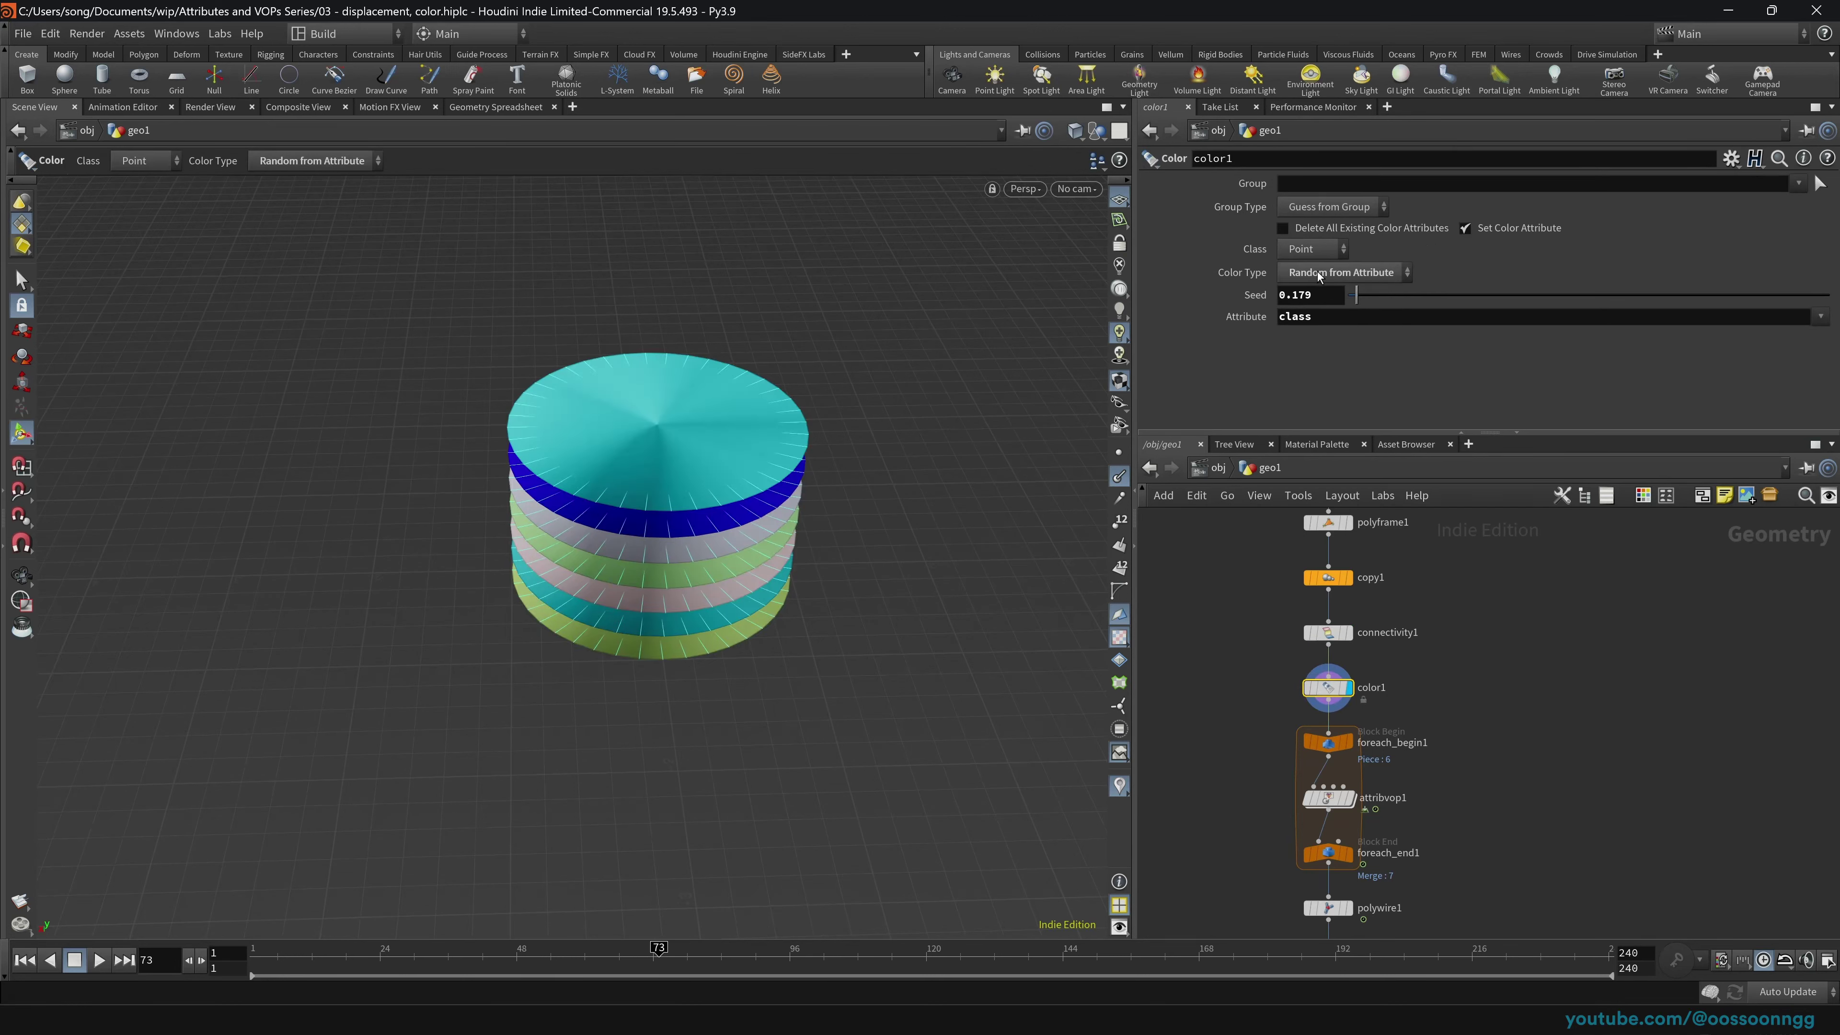
click(1400, 279)
click(1371, 372)
click(1328, 632)
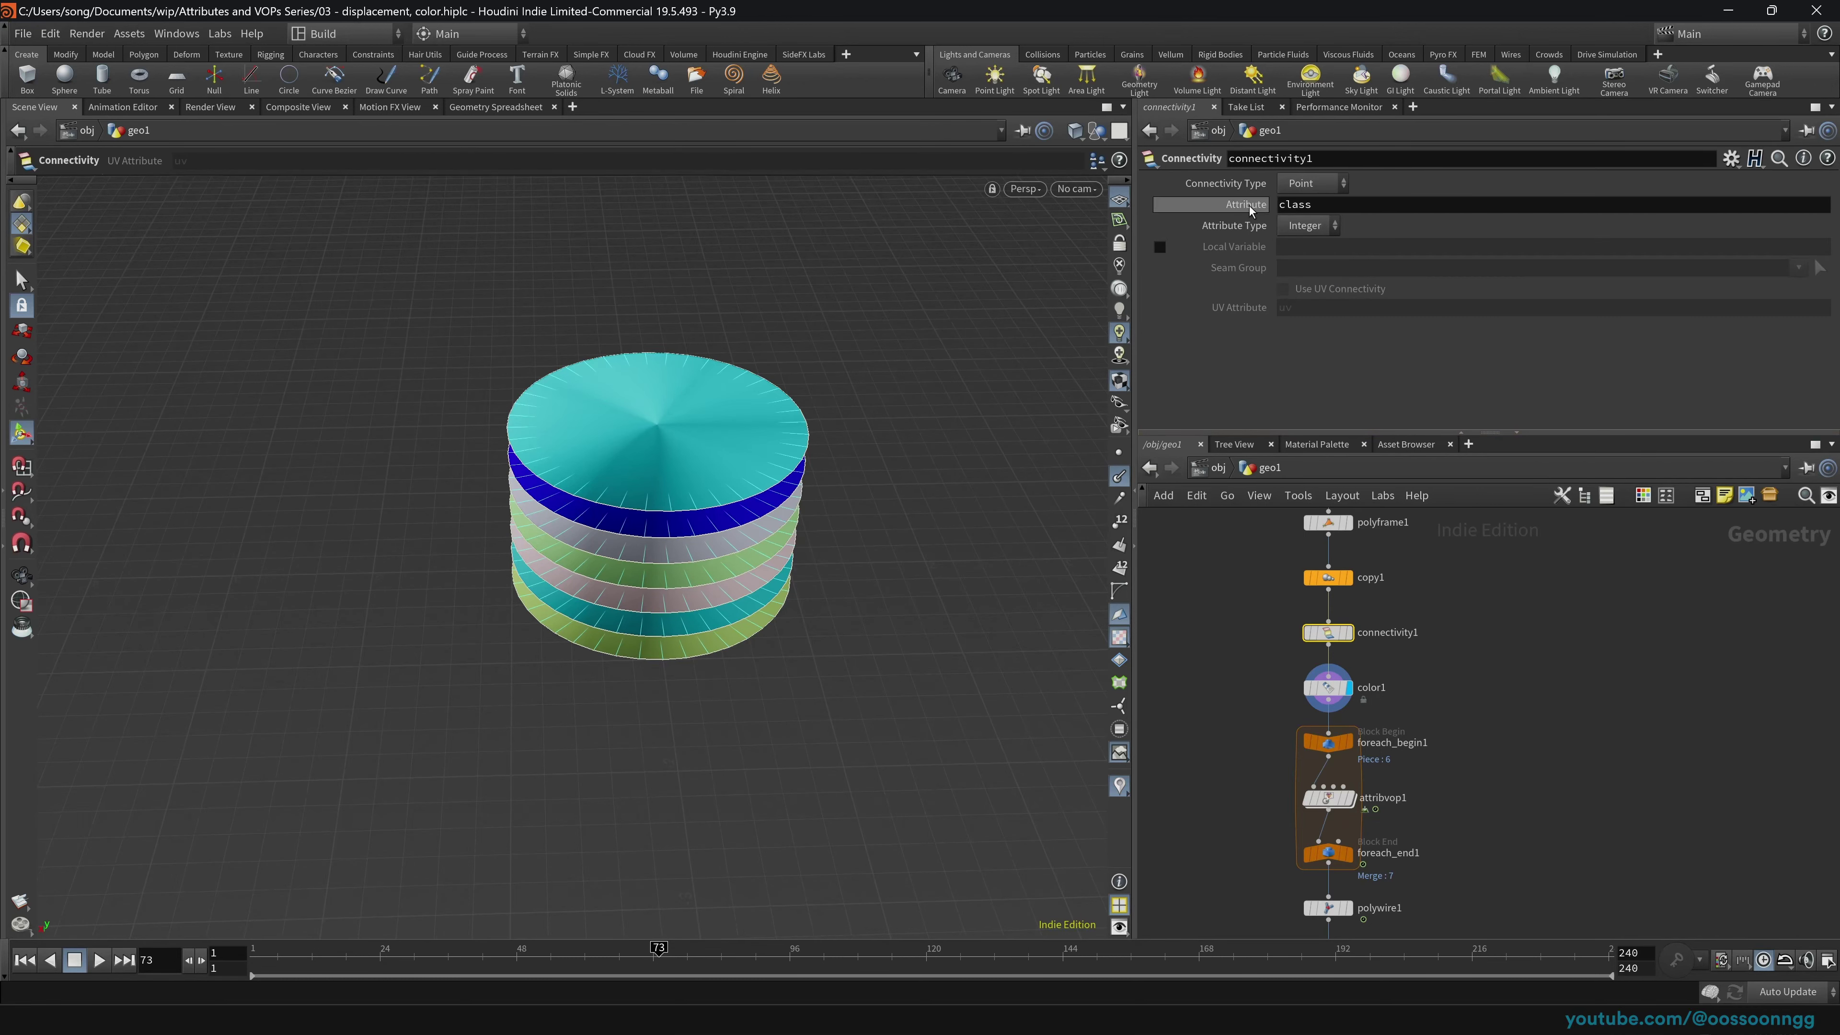
click(1328, 687)
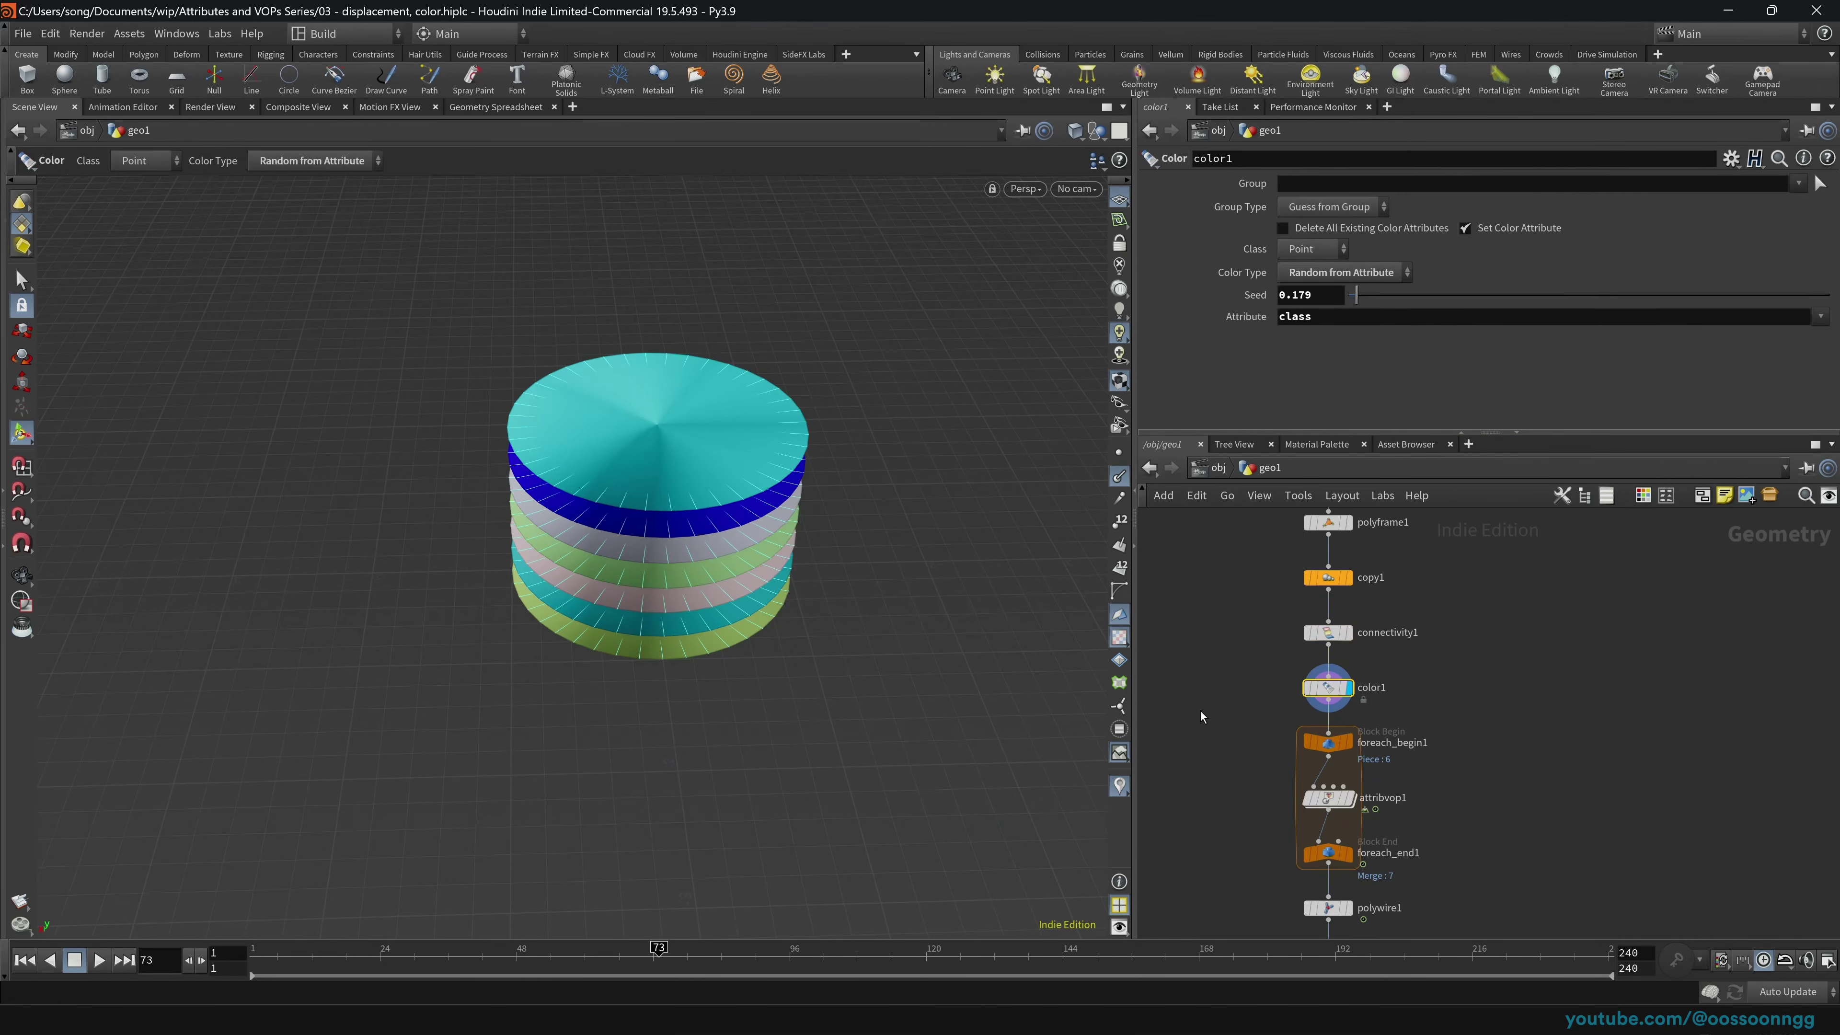
Step: Display the Attribute VOP inside the for-each loop, inspect its Voronoi noise and displacement network, and return to geo1
middle_drag(1205, 710, 1207, 587)
middle_drag(1269, 647, 1242, 659)
click(1301, 700)
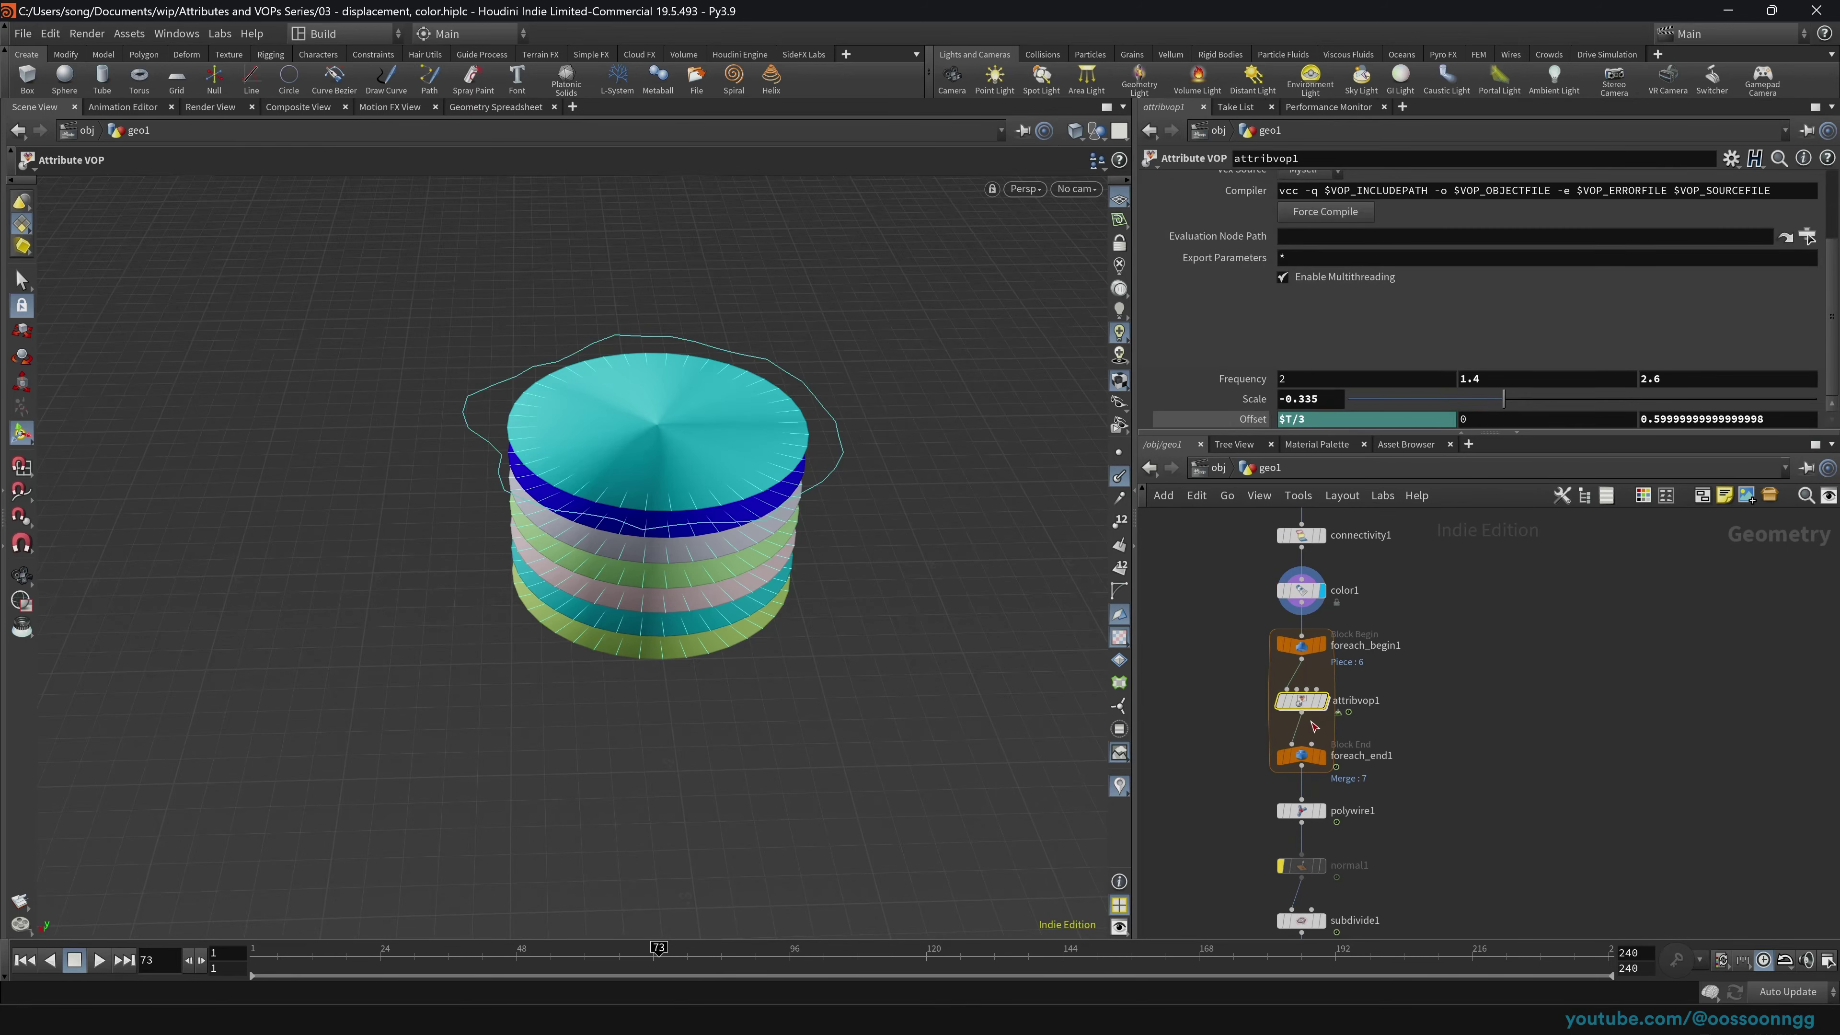
click(1321, 700)
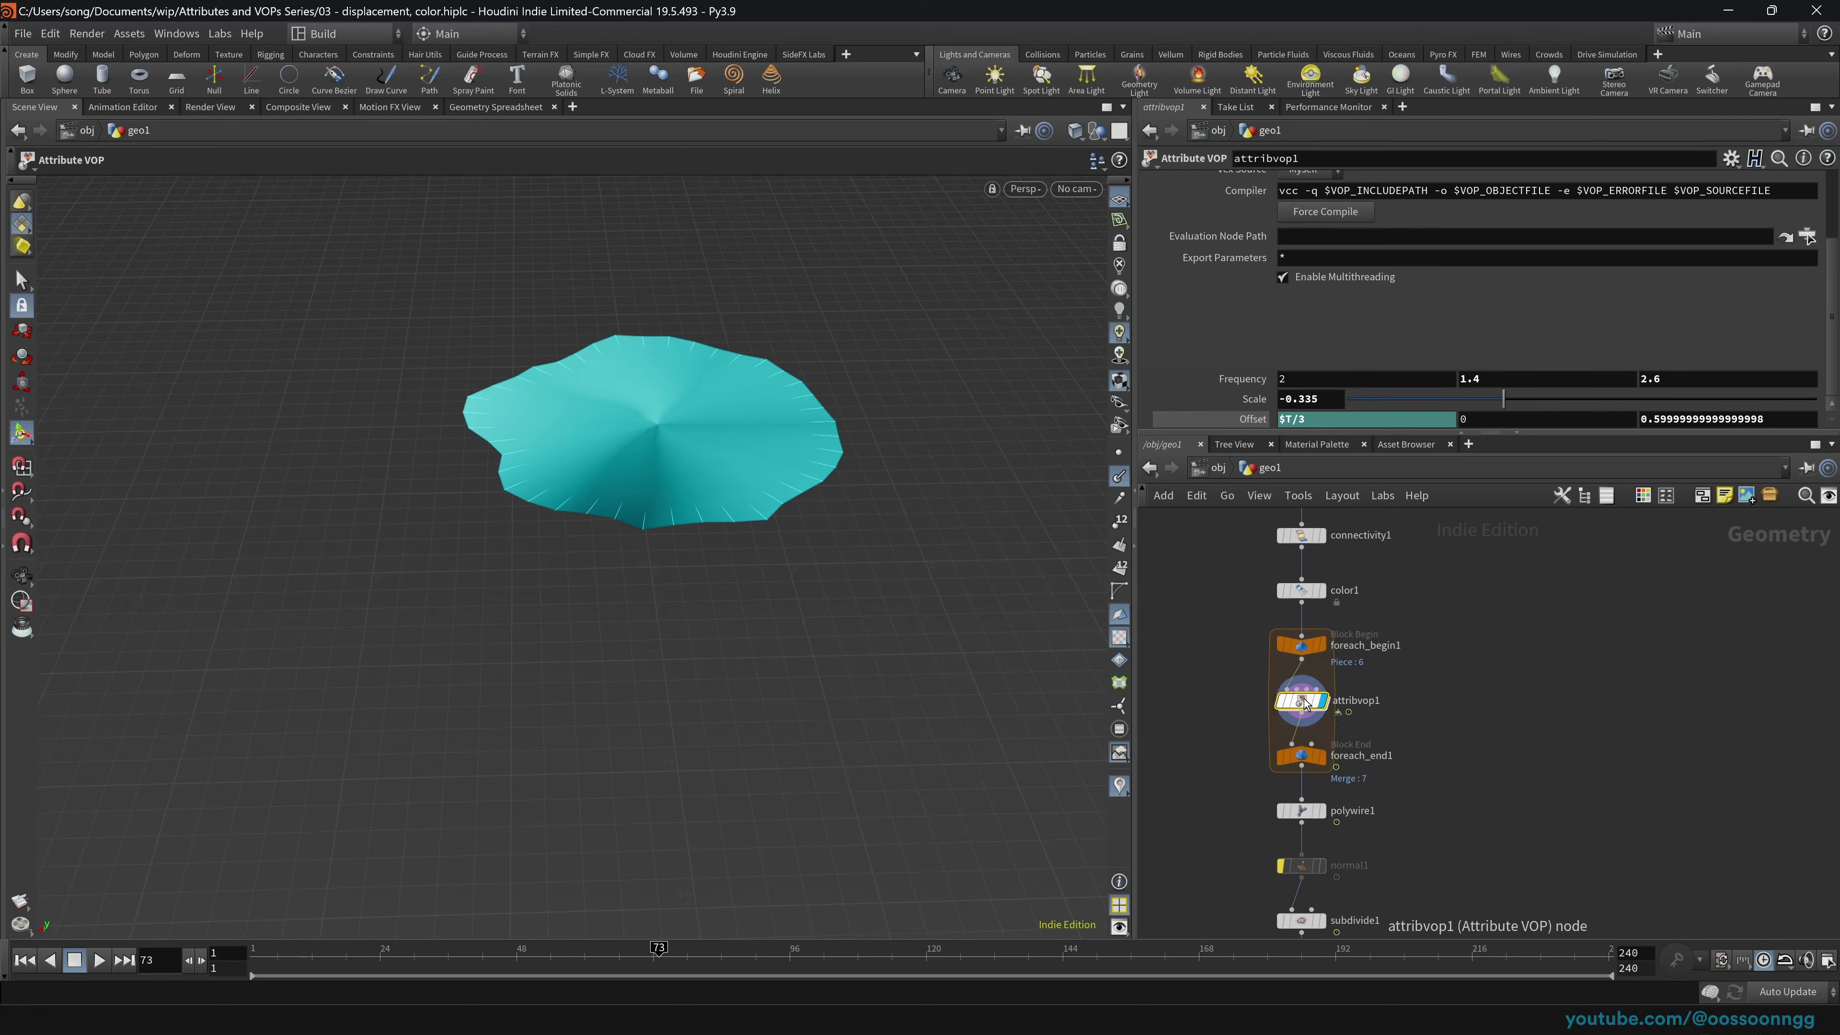
double_click(1301, 701)
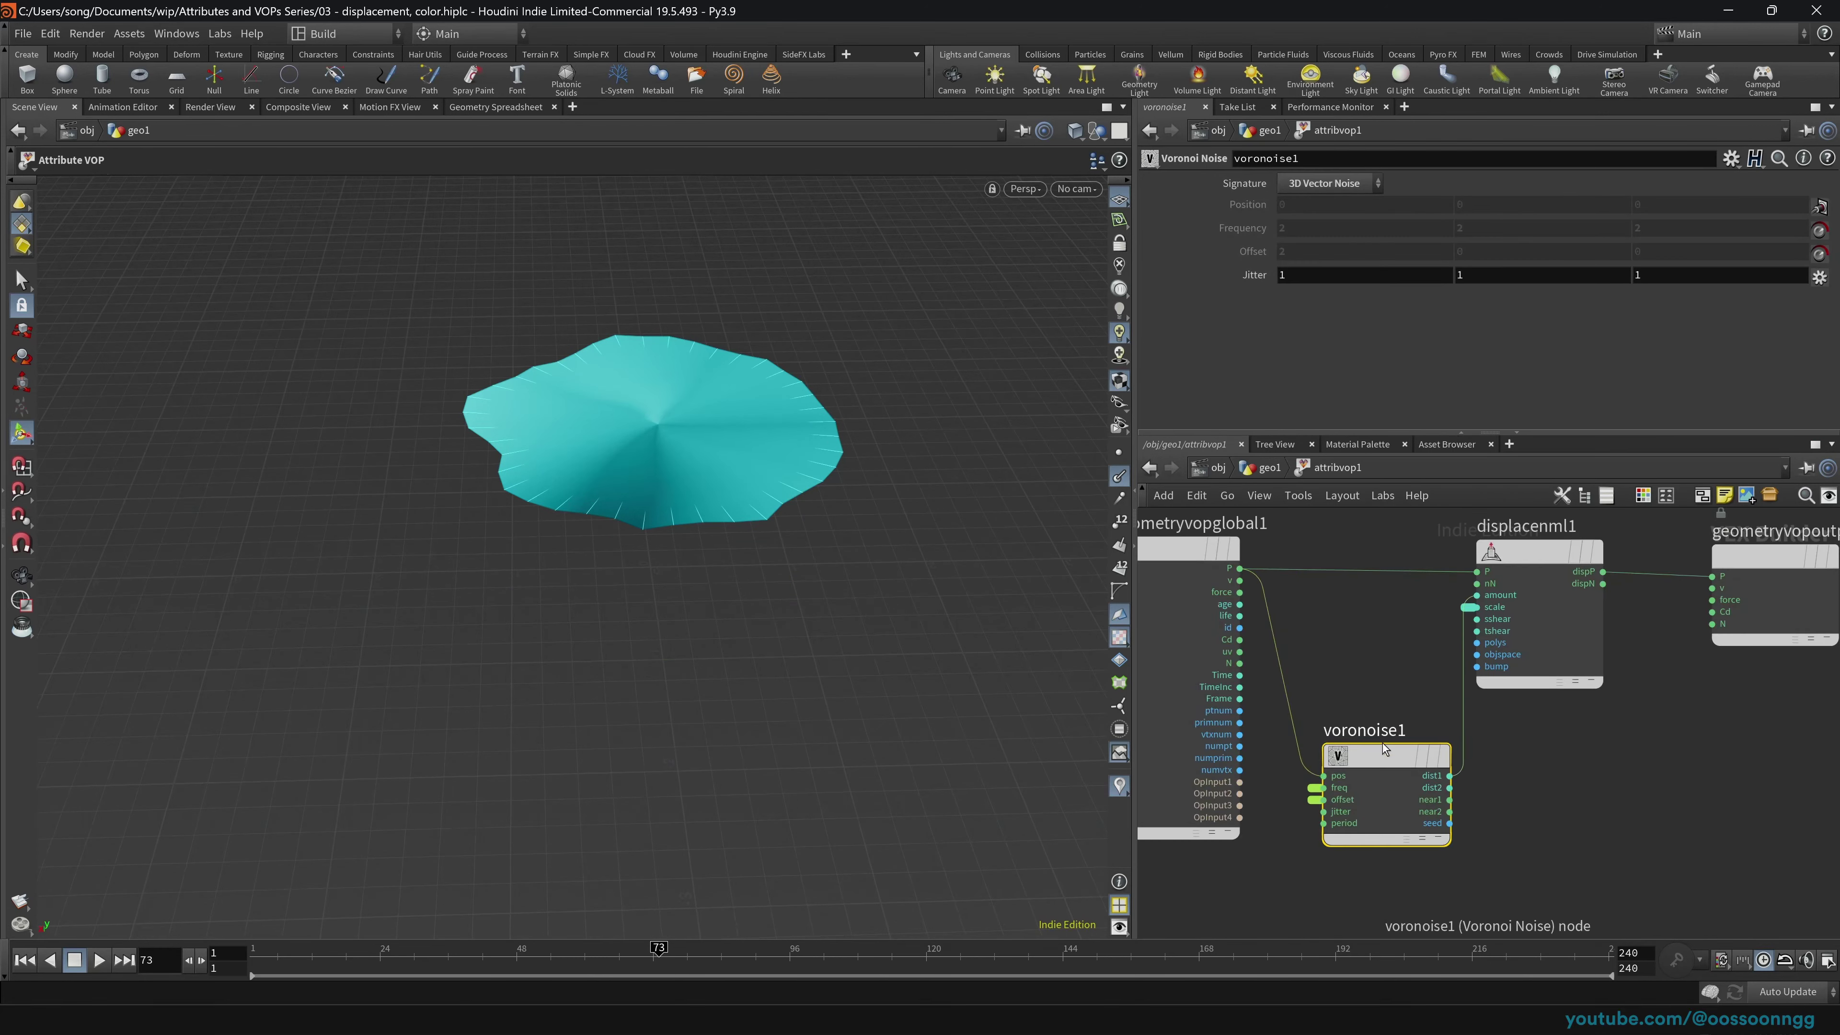
key(u)
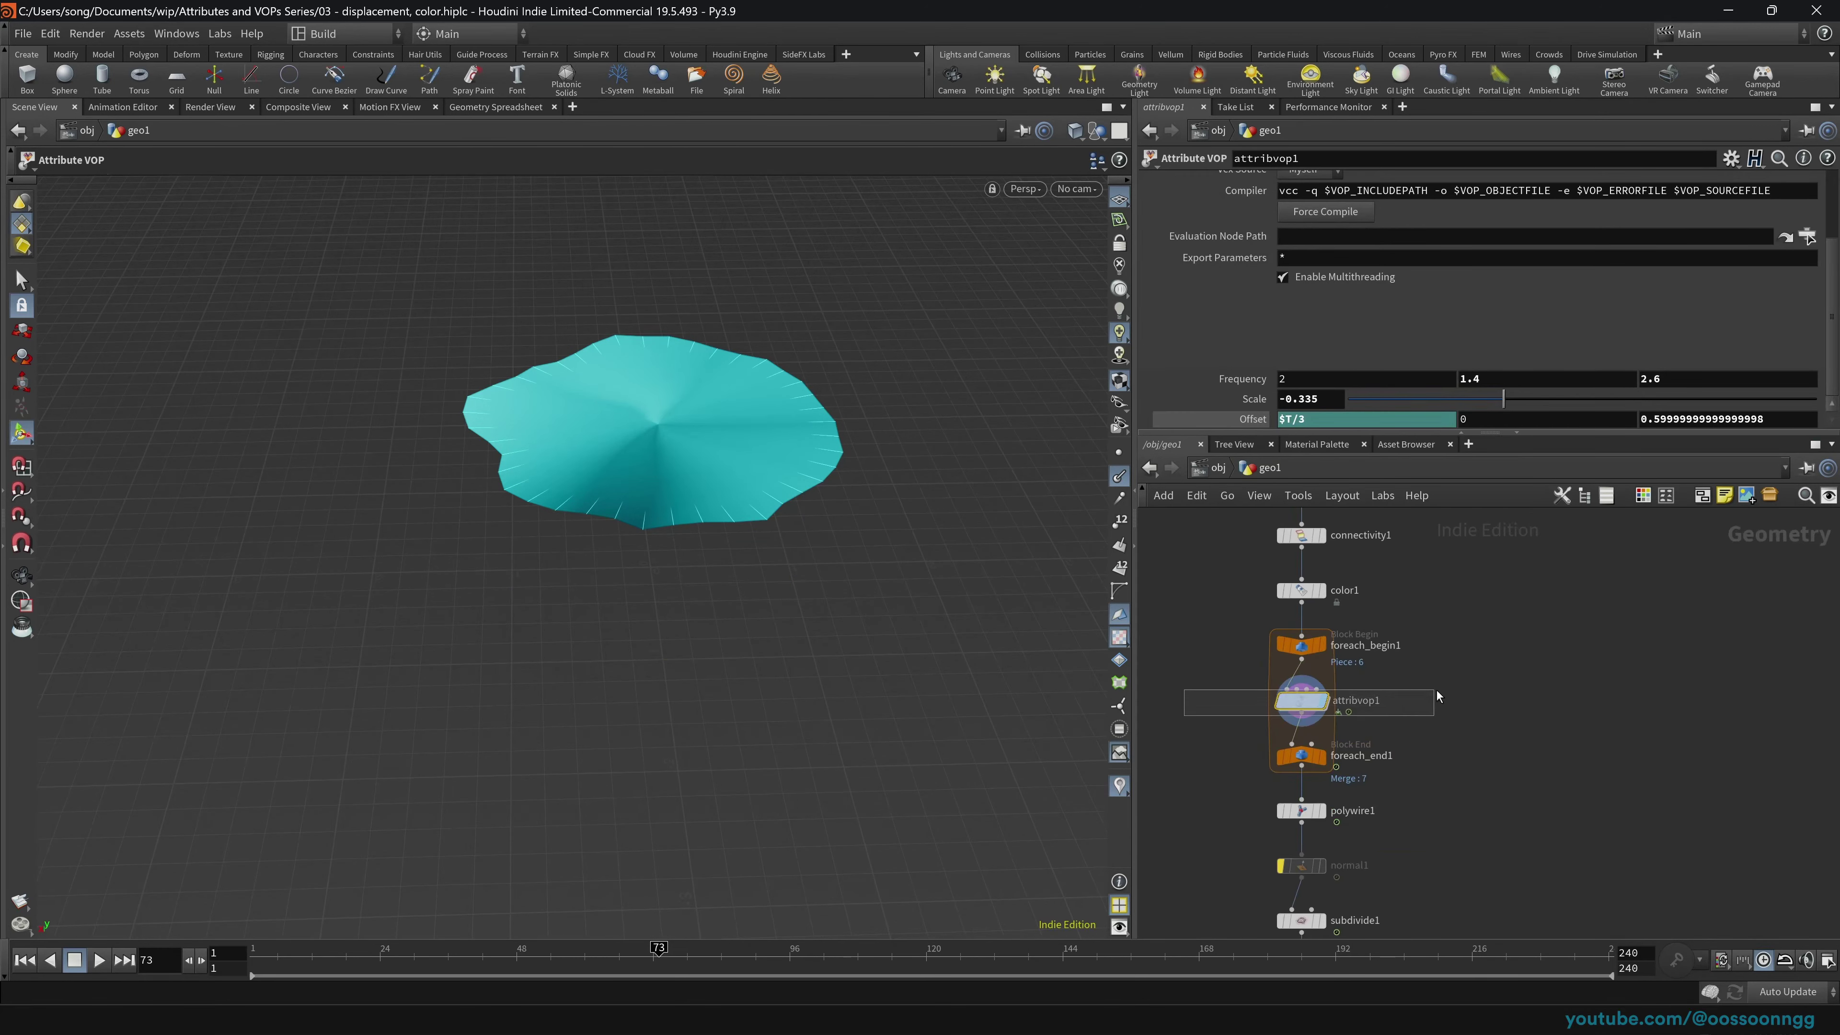
Step: Examine the PolyWire node's result and settings, and set the display back to the final Normal node
drag(1437, 691, 1438, 690)
middle_drag(1223, 744, 1250, 598)
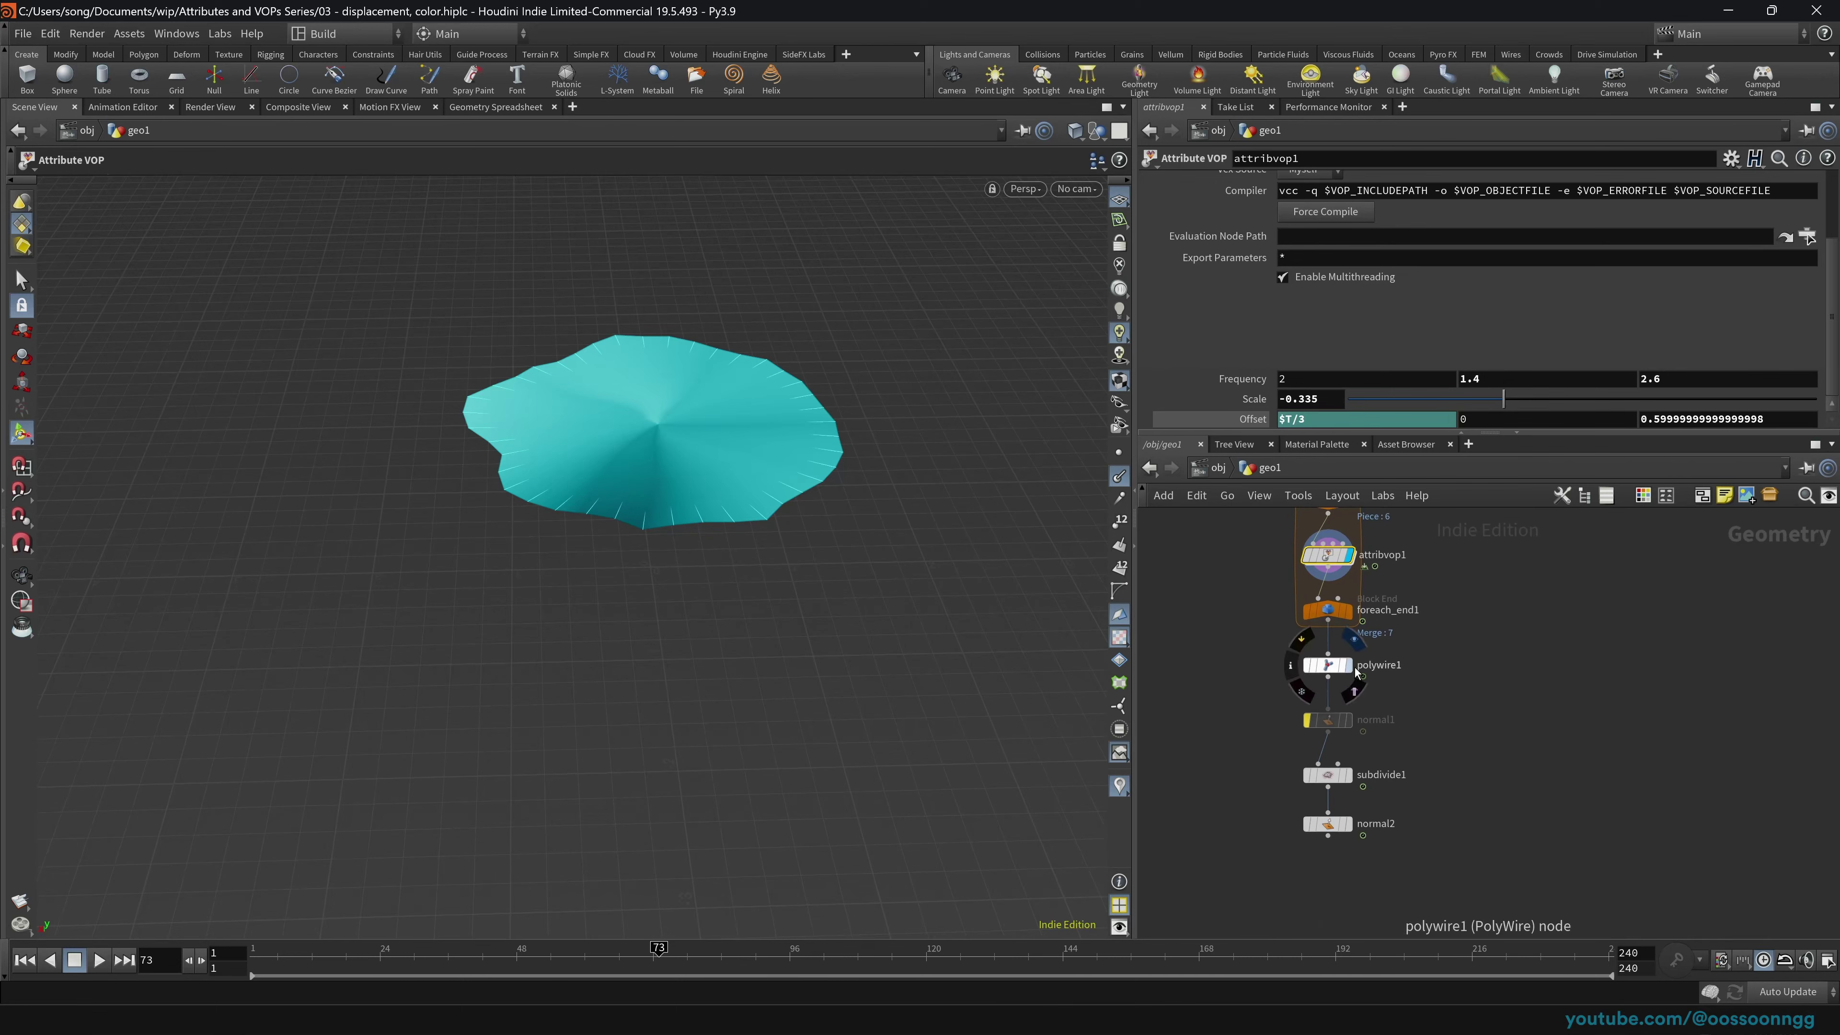
click(1349, 665)
click(1328, 664)
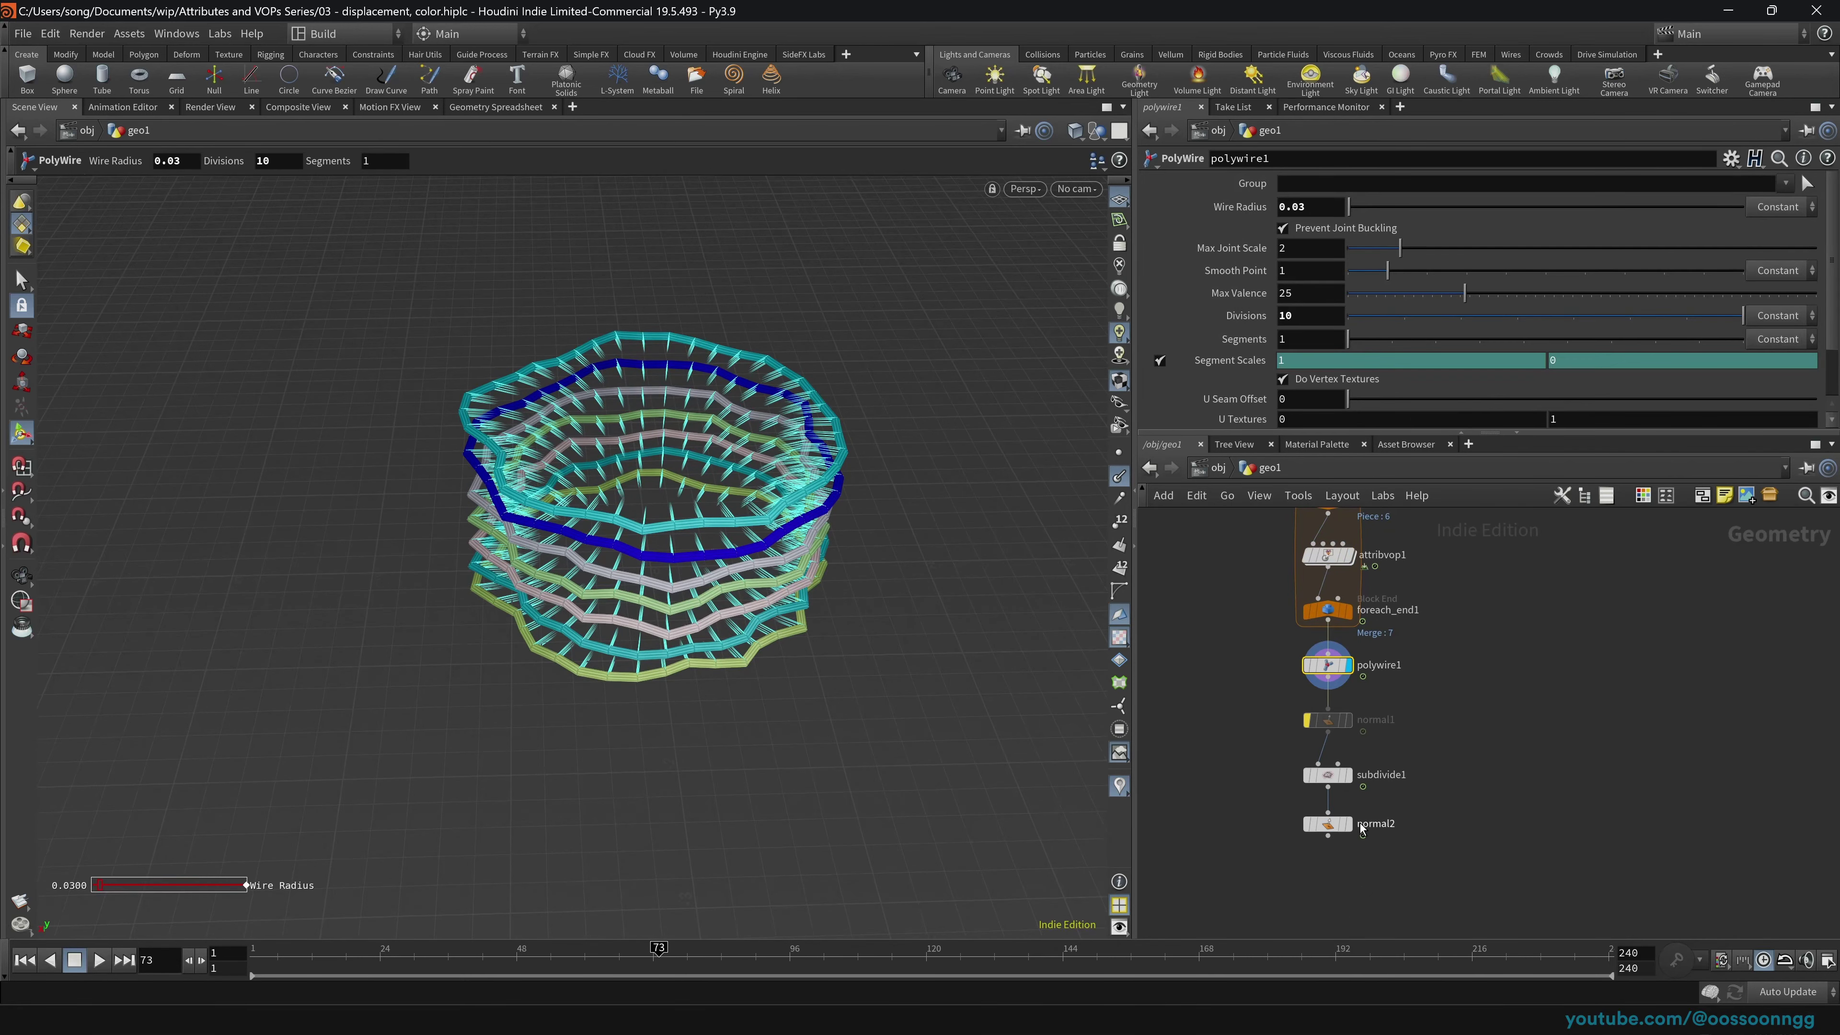
click(1348, 775)
click(1349, 824)
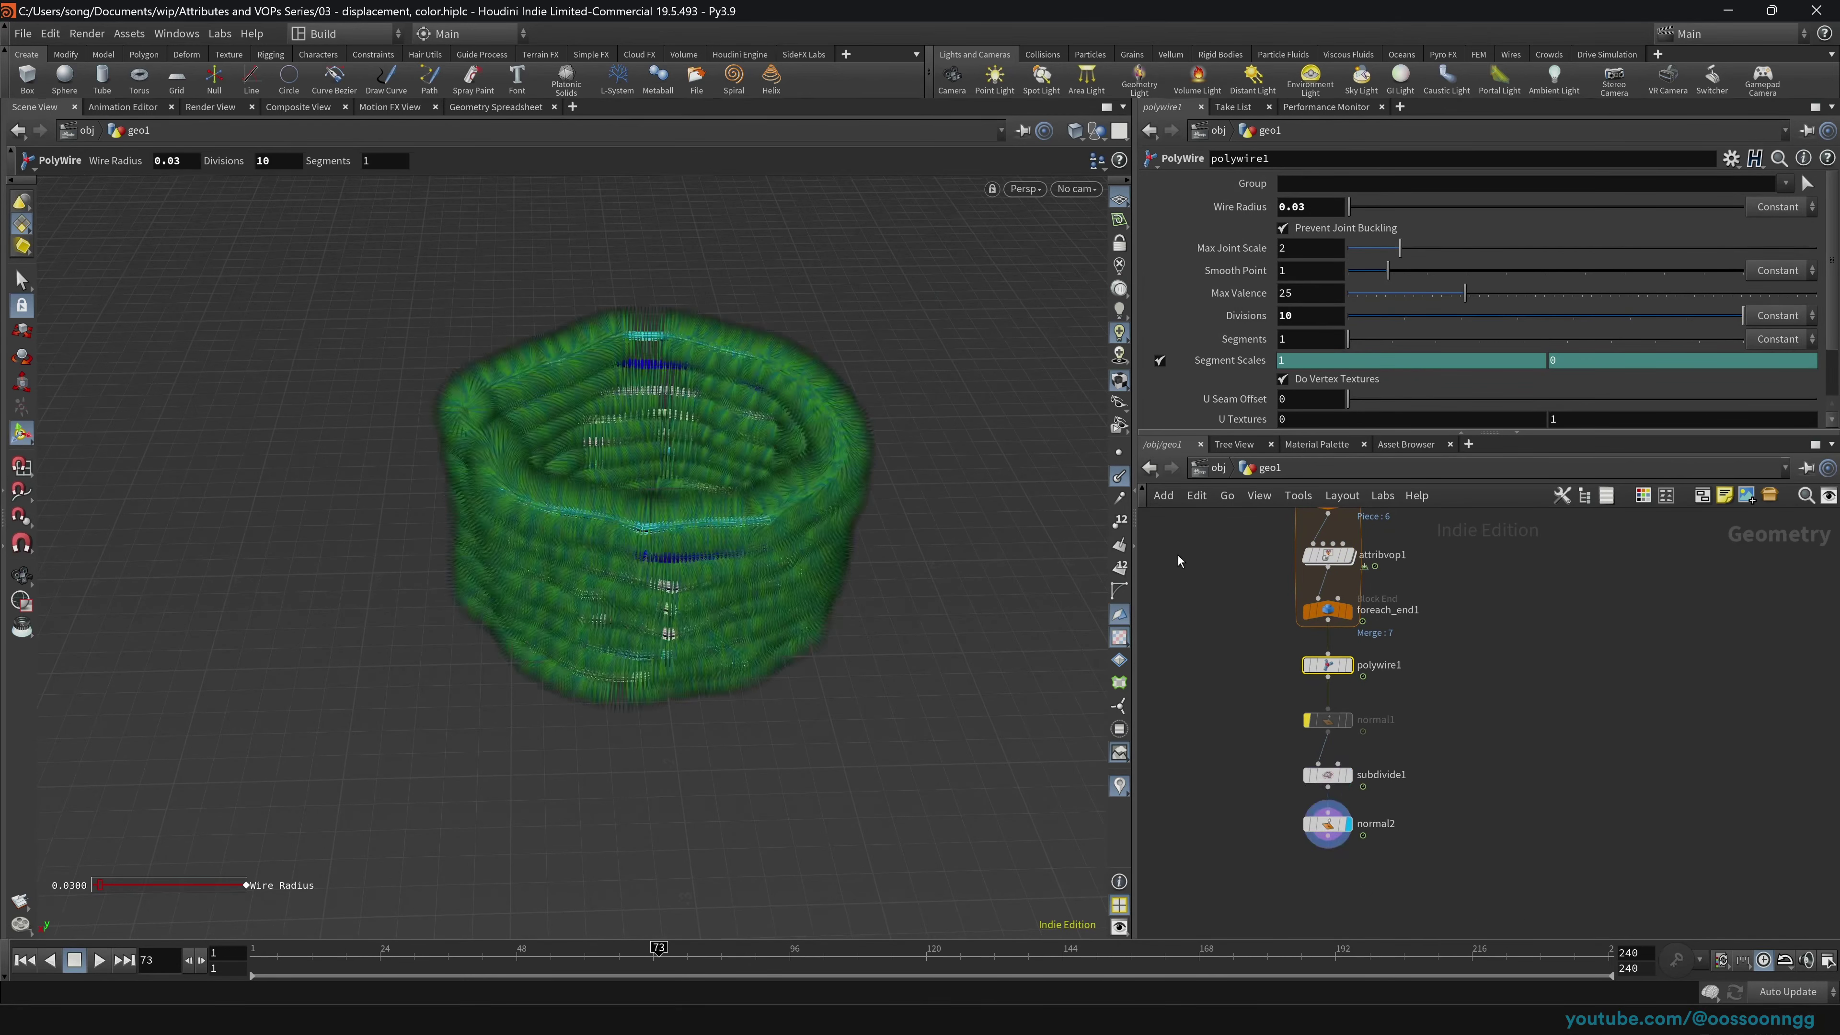
Step: Return to object level, view the shaded rings from above and rewind the animation to frame 1
key(u)
mouse_move(652, 471)
alt+mouse_down()
mouse_move(698, 681)
mouse_move(690, 625)
mouse_move(753, 618)
alt+mouse_up()
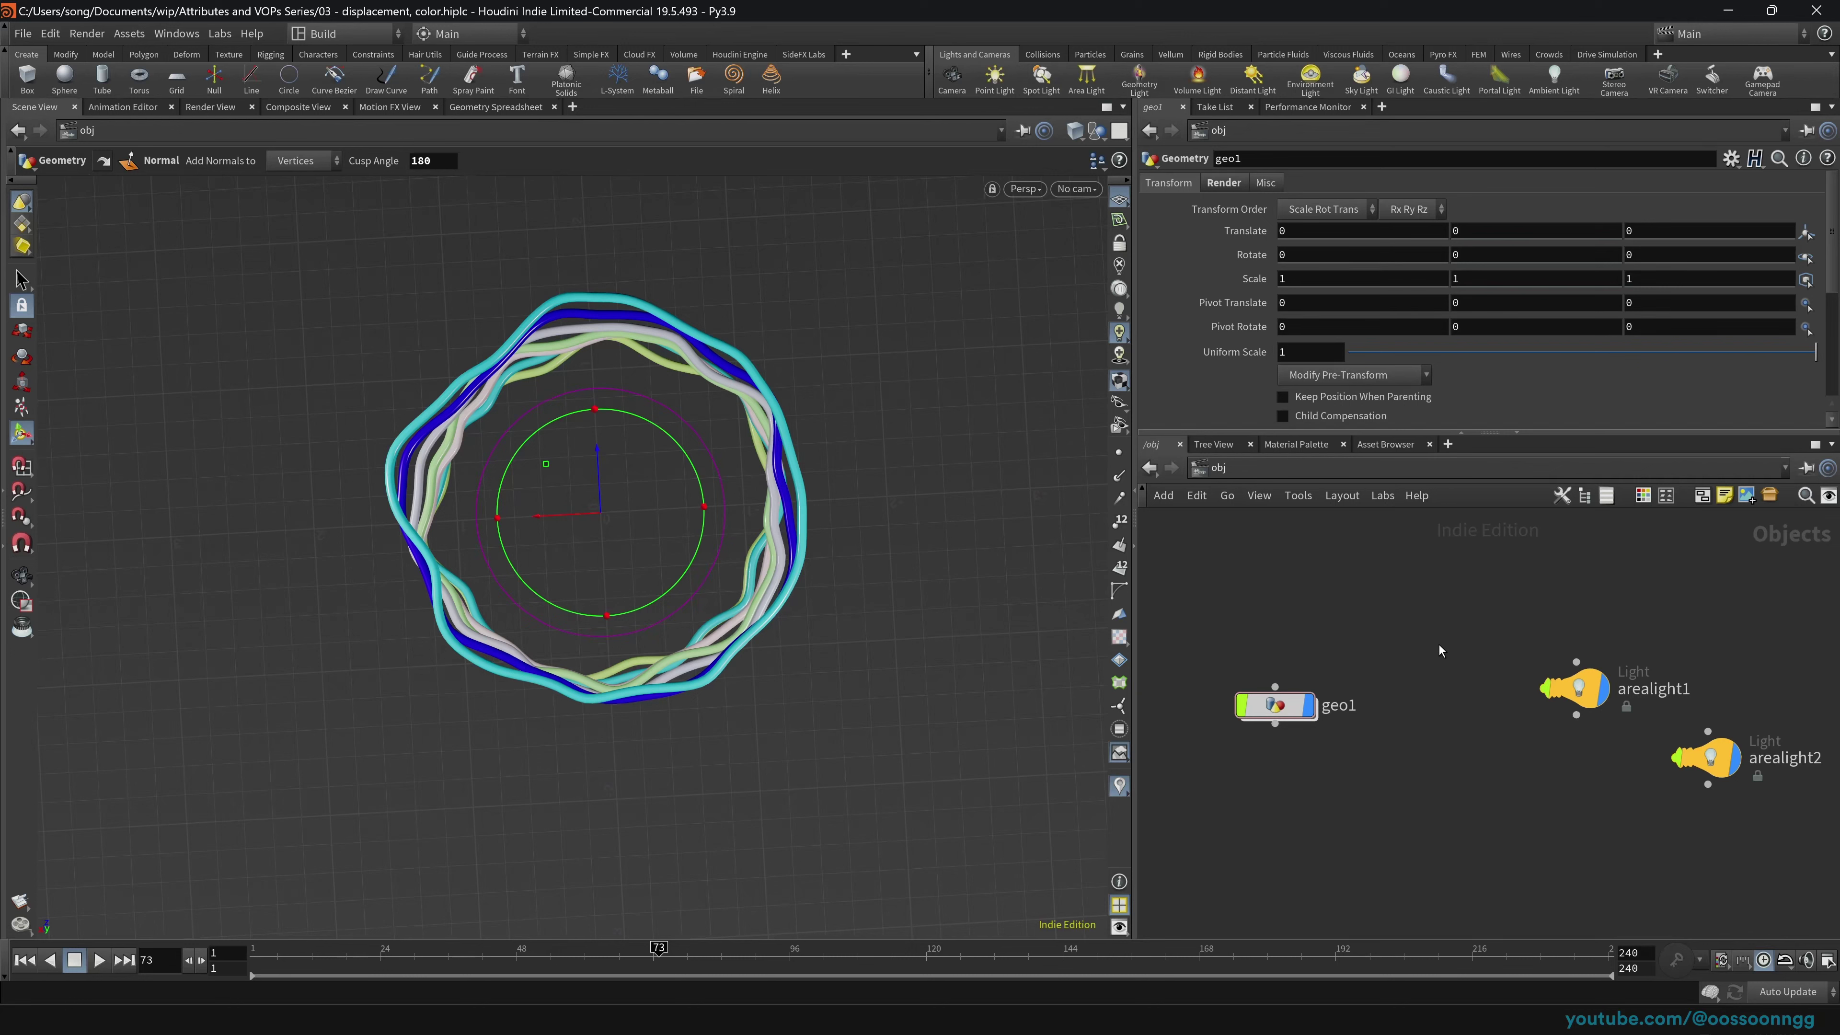
key(ctrl+Up)
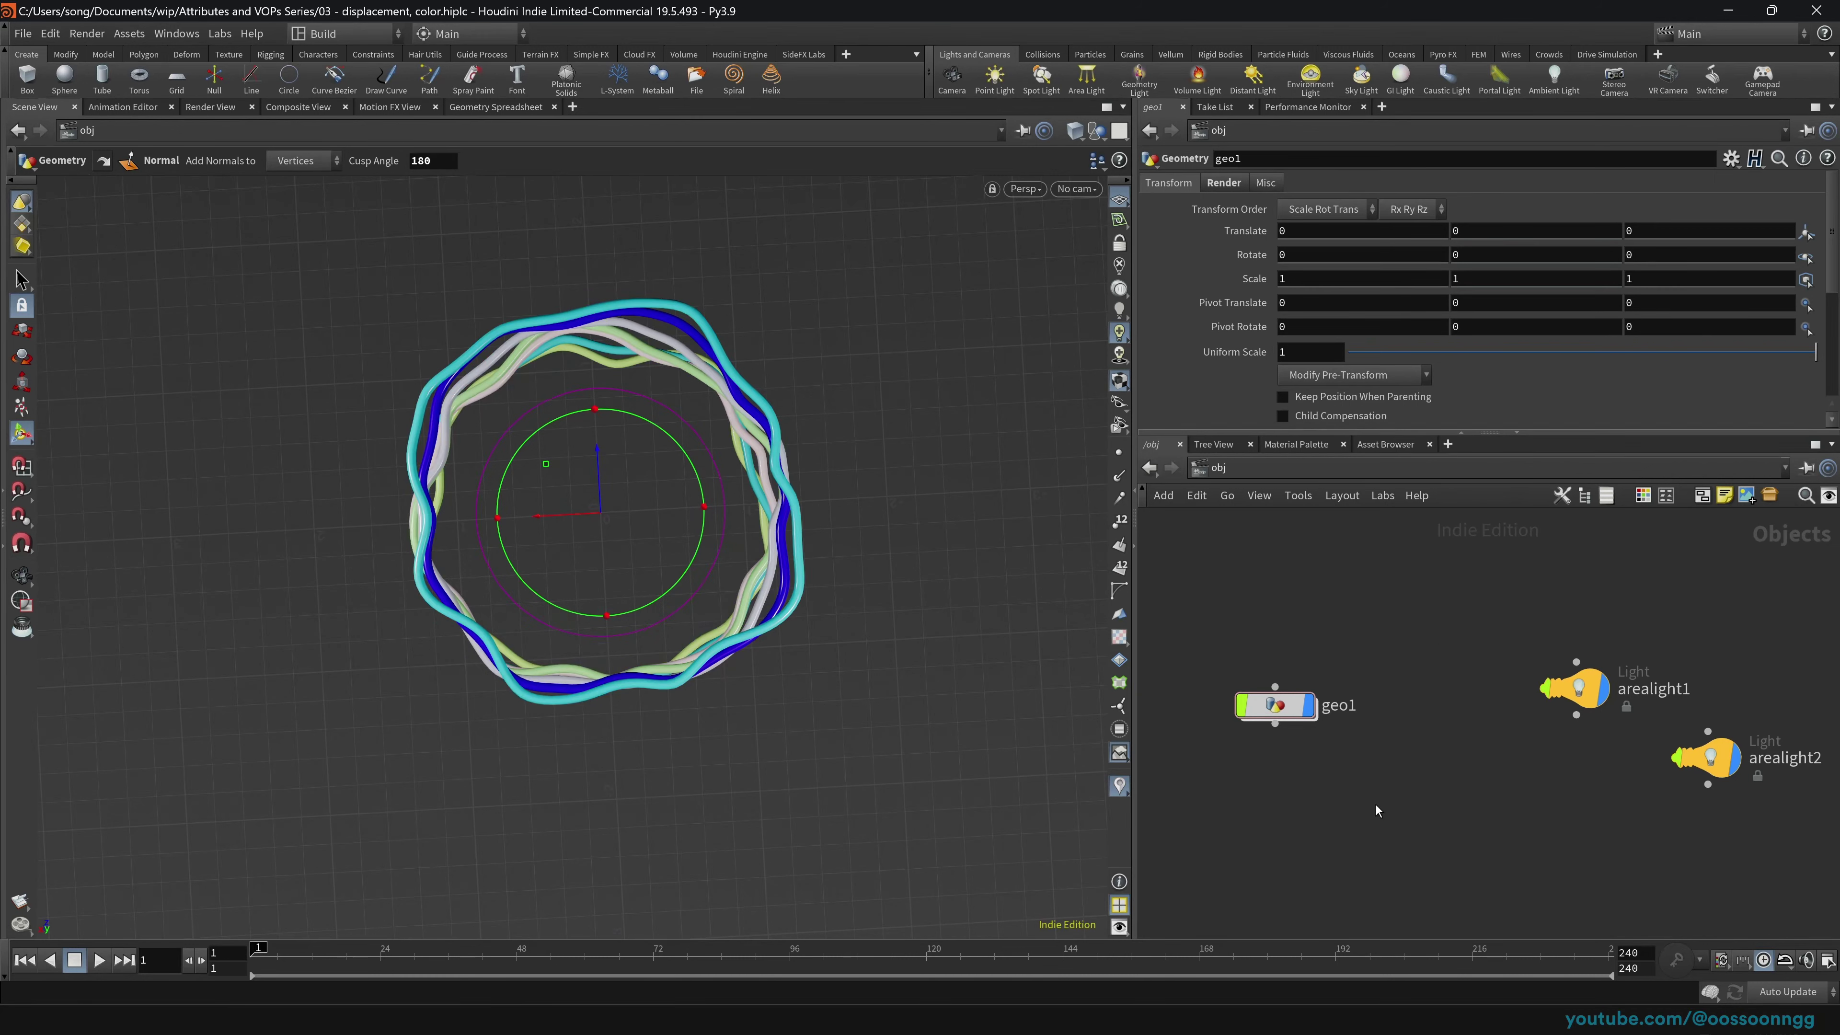